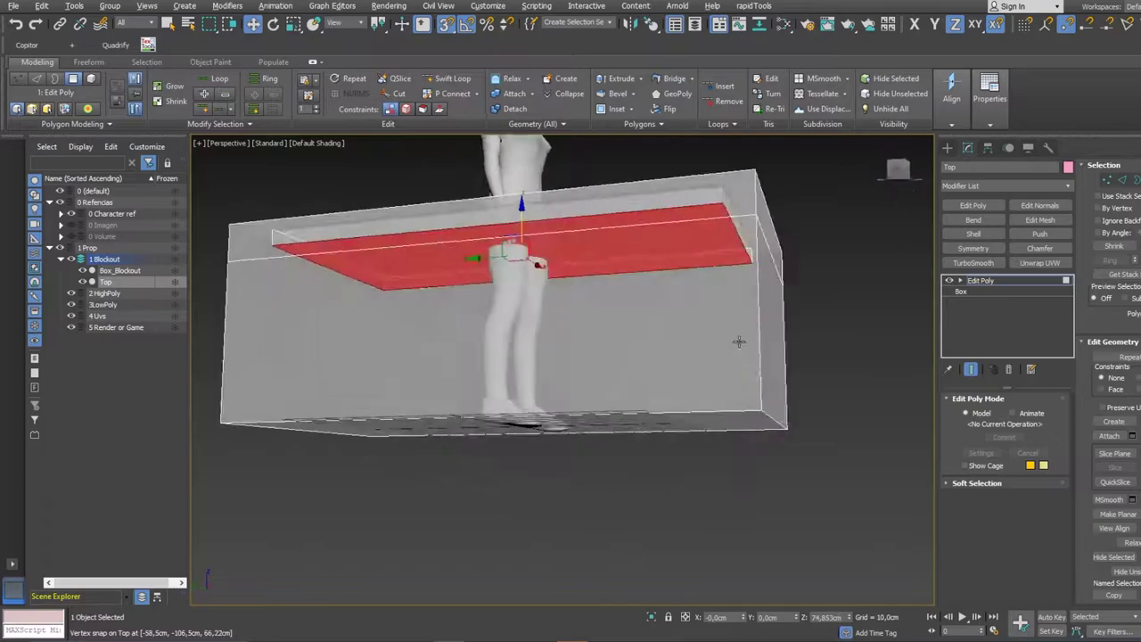
- Create a small cylinder at the bottom corner of the side panel
{"action": "middle_click_drag", "start_coordinate": [711, 304], "coordinate": [611, 363], "text": "alt"}
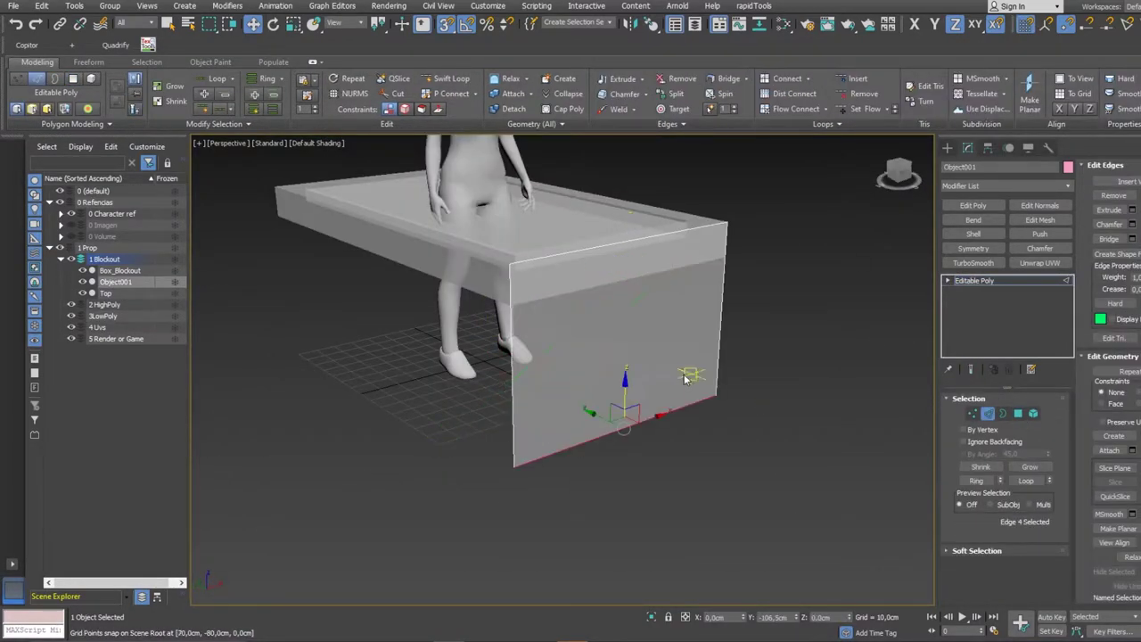
{"action": "key", "text": "r"}
{"action": "left_click", "coordinate": [948, 148]}
{"action": "left_click", "coordinate": [980, 250]}
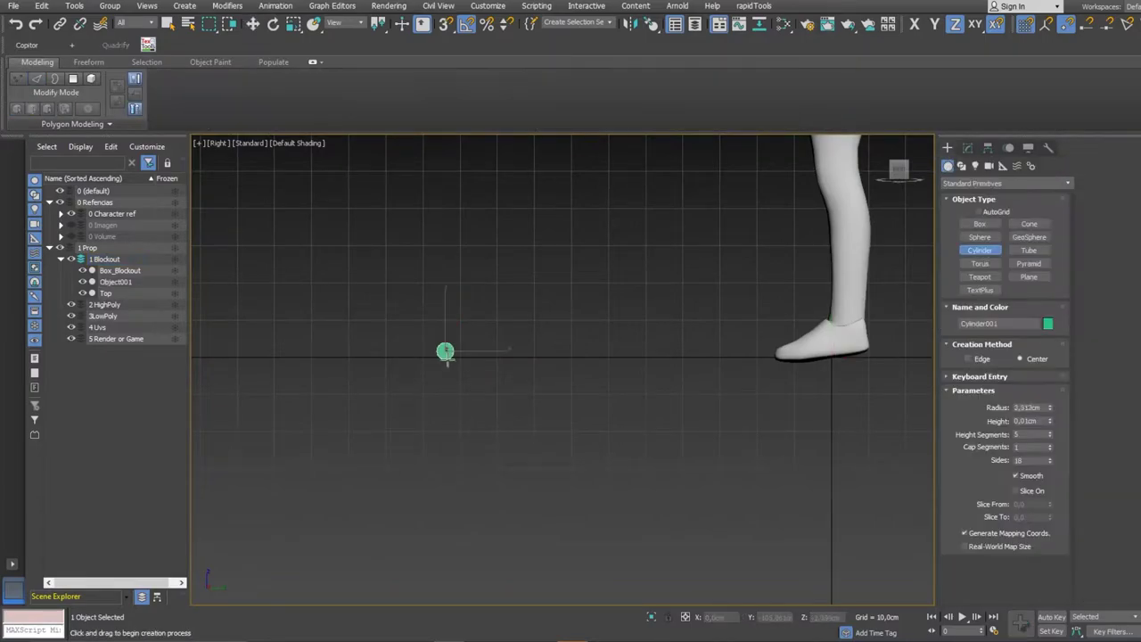
{"action": "key", "text": "p"}
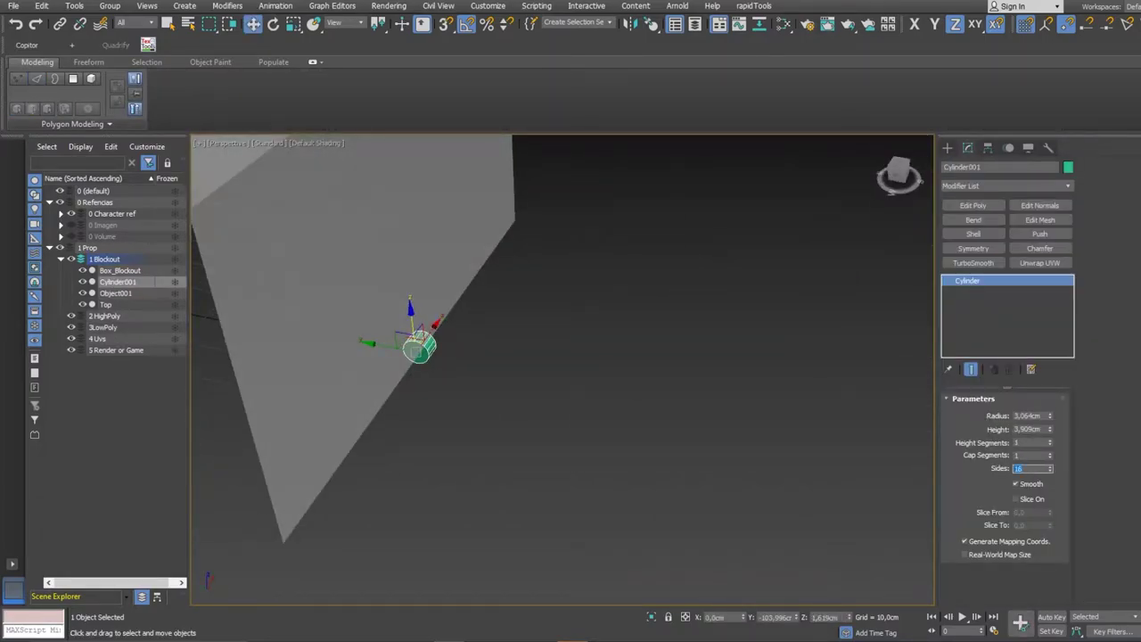
{"action": "middle_click_drag", "start_coordinate": [551, 373], "coordinate": [493, 425], "text": "alt"}
- Snap the cylinder's pivot into place using Affect Pivot Only with snapping on
{"action": "left_click", "coordinate": [988, 148]}
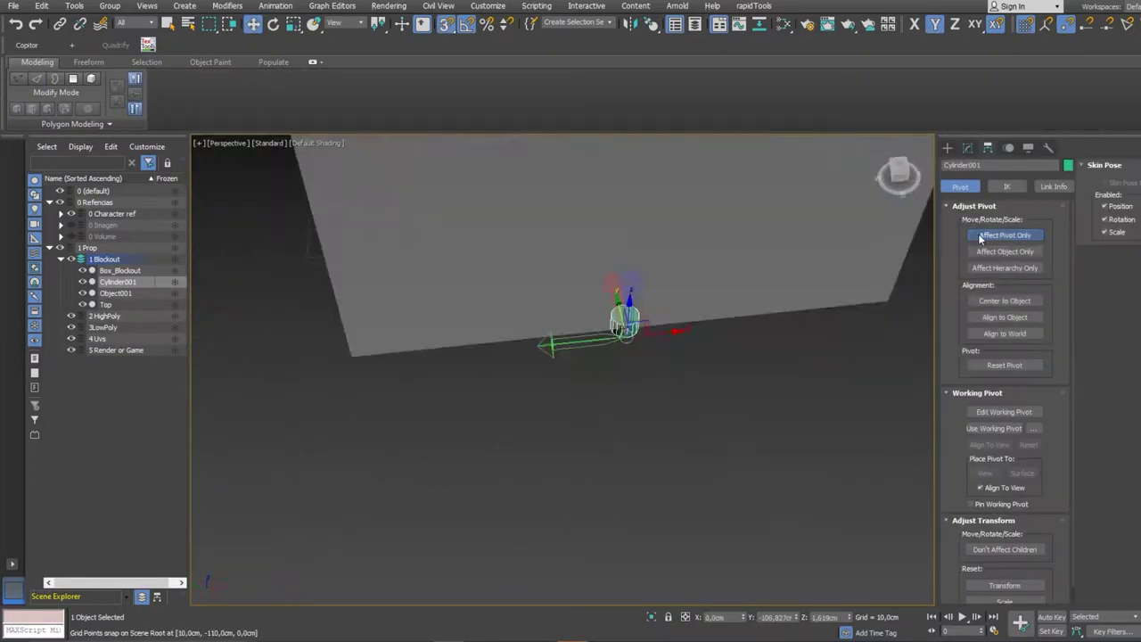
{"action": "key", "text": "s"}
{"action": "middle_click_drag", "start_coordinate": [582, 358], "coordinate": [548, 387], "text": "alt"}
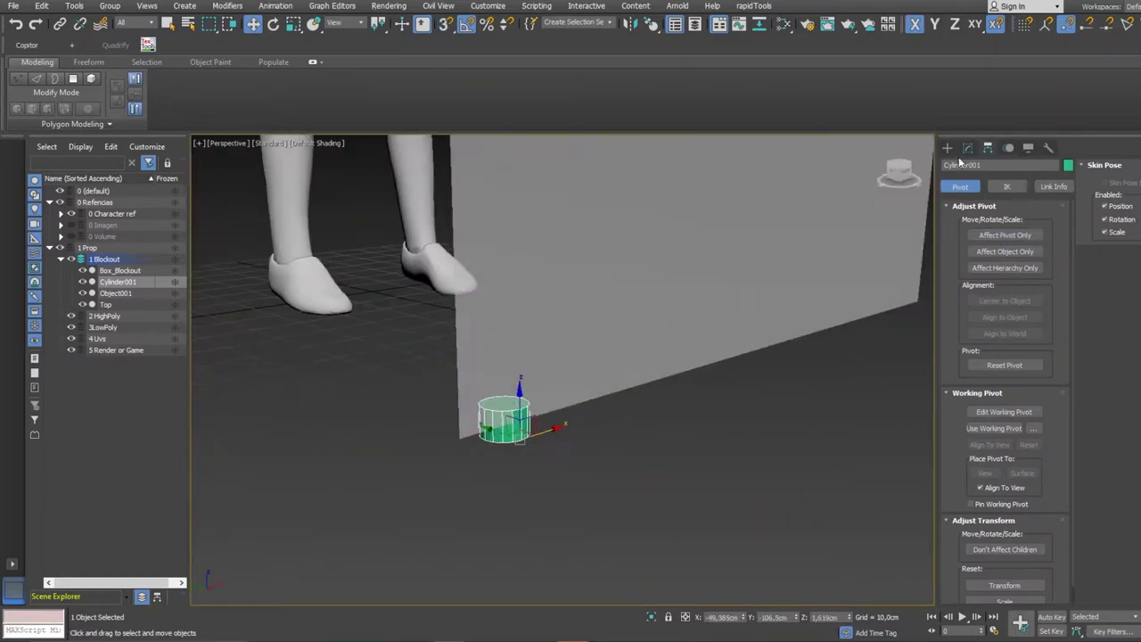
- Add Edit Poly to the cylinder and scale its top polygon down to taper it
{"action": "left_click", "coordinate": [966, 148]}
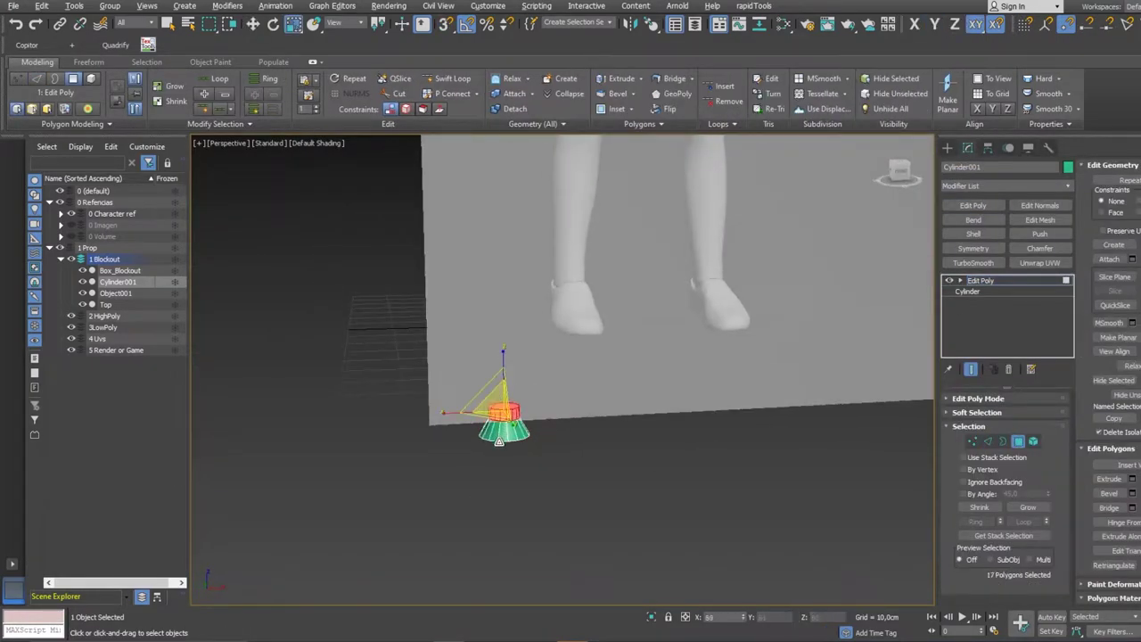
{"action": "key", "text": "w"}
{"action": "middle_click_drag", "start_coordinate": [499, 440], "coordinate": [520, 414], "text": "alt"}
{"action": "right_click", "coordinate": [519, 415]}
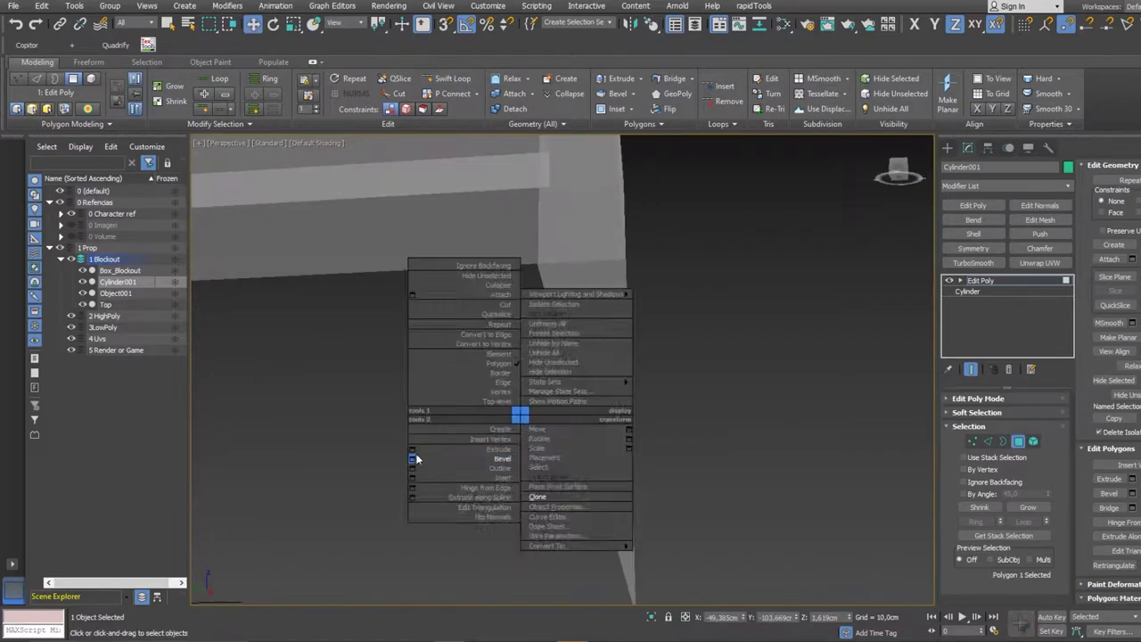
{"action": "key", "text": "Escape"}
{"action": "mouse_move", "coordinate": [622, 459]}
{"action": "middle_mouse_down", "text": "alt"}
{"action": "mouse_move", "coordinate": [682, 442]}
{"action": "mouse_move", "coordinate": [585, 362]}
{"action": "mouse_move", "coordinate": [621, 443]}
{"action": "mouse_move", "coordinate": [615, 380]}
{"action": "middle_mouse_up", "text": "alt"}
- Move only the cylinder's pivot, restricted to the vertical axis
{"action": "key", "text": "r"}
{"action": "key", "text": "w"}
{"action": "key", "text": "Insert"}
- Reshape the side panel's vertices, add Swift Loops, and mirror it across its centre with Symmetry
{"action": "left_click", "coordinate": [621, 443]}
{"action": "key", "text": "2"}
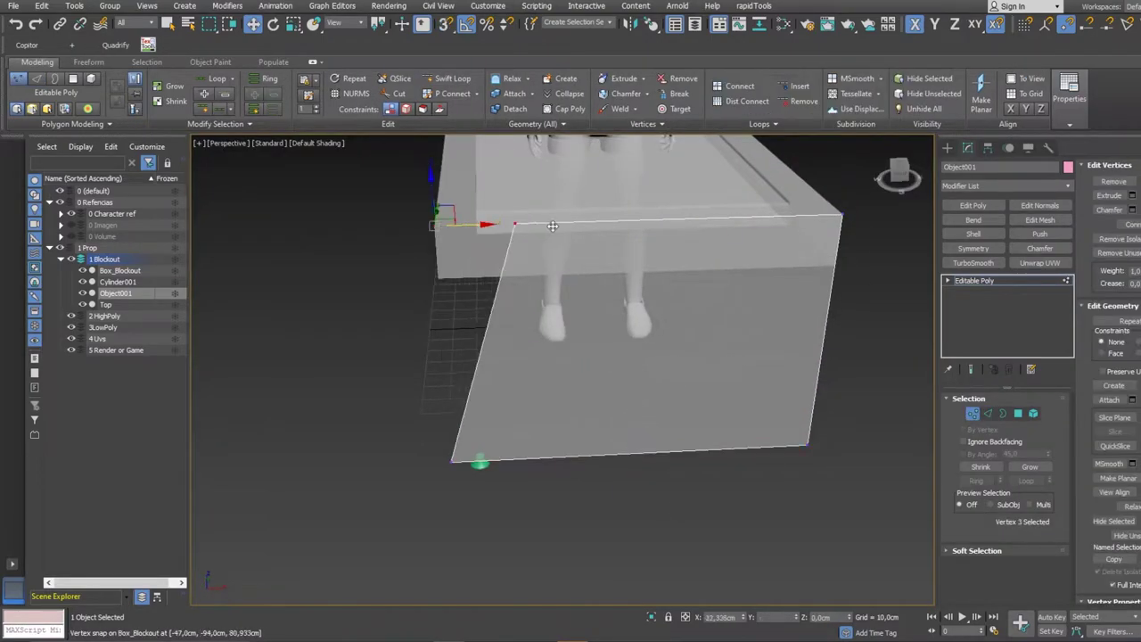
{"action": "middle_click_drag", "start_coordinate": [680, 185], "coordinate": [576, 301], "text": "alt"}
{"action": "left_click", "coordinate": [493, 306]}
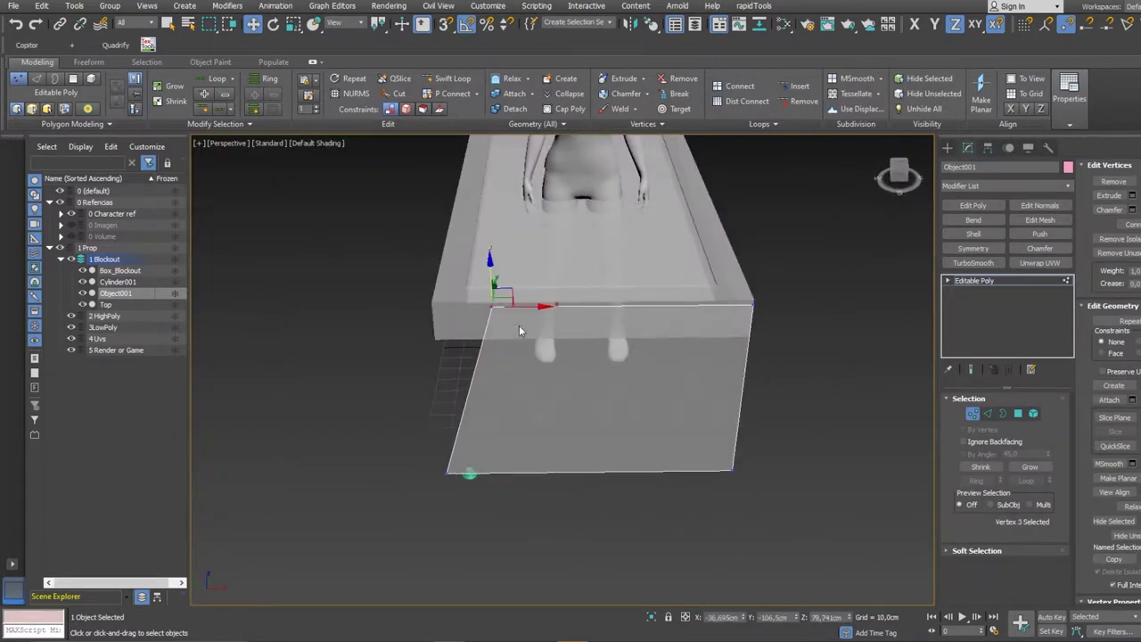
{"action": "mouse_move", "coordinate": [587, 341]}
{"action": "middle_mouse_down", "text": "alt"}
{"action": "mouse_move", "coordinate": [532, 368]}
{"action": "mouse_move", "coordinate": [658, 400]}
{"action": "mouse_move", "coordinate": [521, 238]}
{"action": "middle_mouse_up", "text": "alt"}
{"action": "key", "text": "6"}
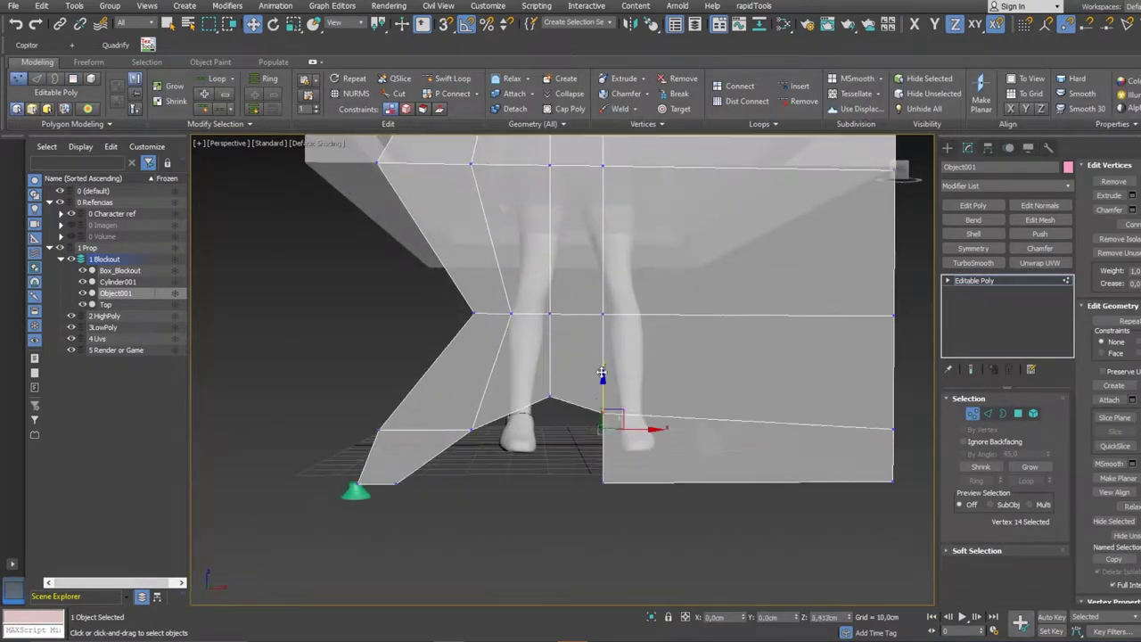
{"action": "mouse_move", "coordinate": [602, 375]}
{"action": "middle_mouse_down", "text": "alt"}
{"action": "mouse_move", "coordinate": [633, 378]}
{"action": "mouse_move", "coordinate": [576, 426]}
{"action": "mouse_move", "coordinate": [531, 425]}
{"action": "middle_mouse_up", "text": "alt"}
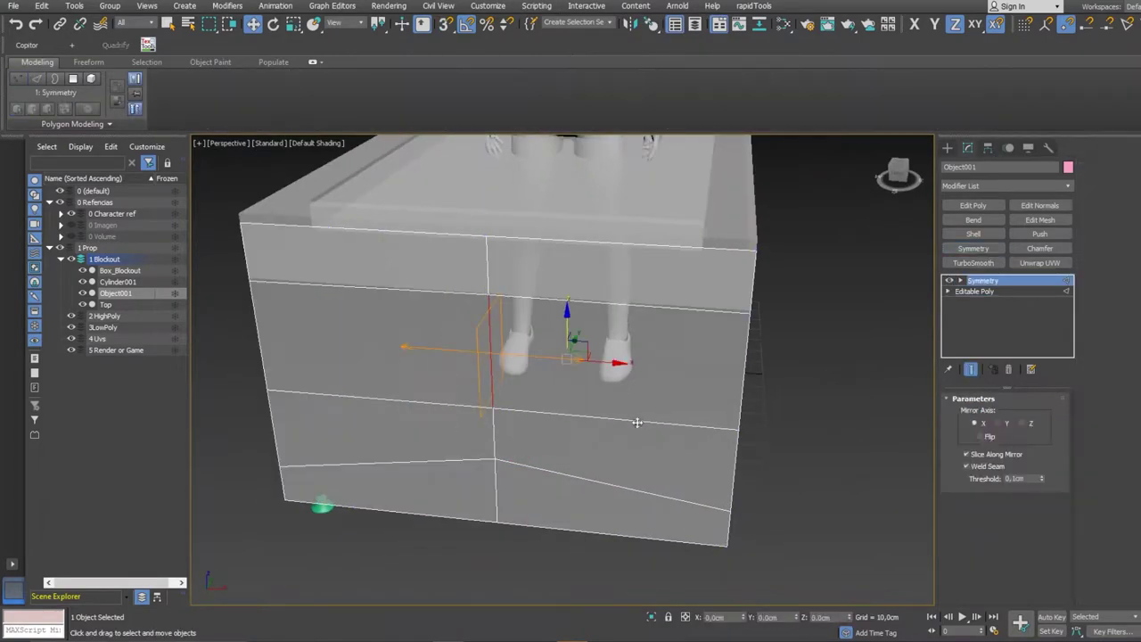
{"action": "middle_click_drag", "start_coordinate": [671, 462], "coordinate": [676, 443], "text": "alt"}
- Frame the cylinder foot to check it against the leg panel
{"action": "left_click", "coordinate": [117, 282]}
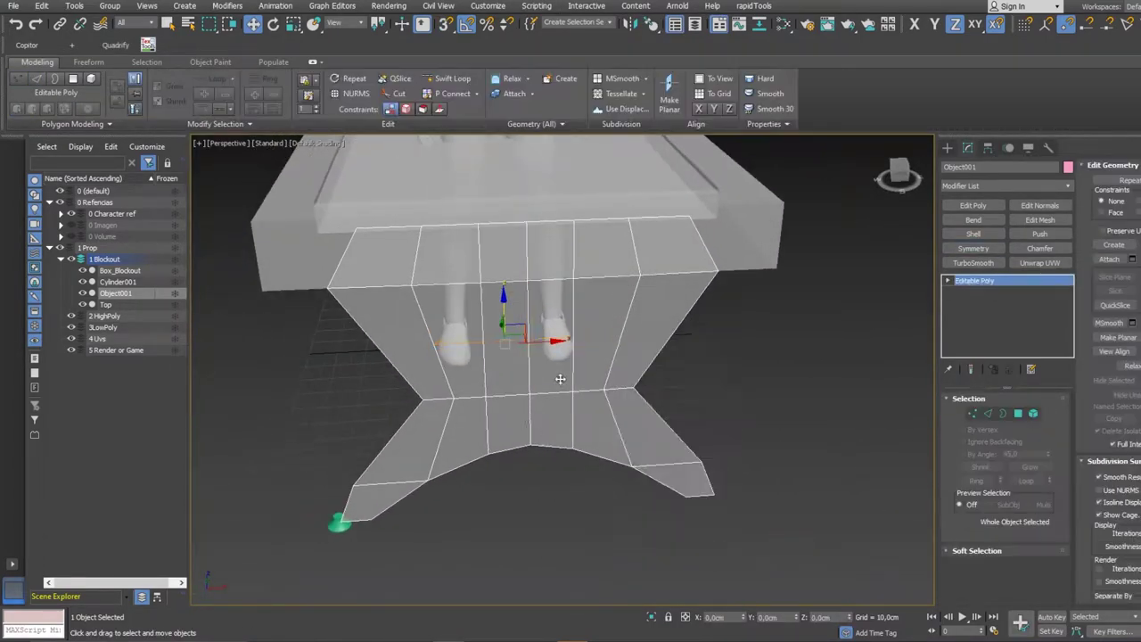
{"action": "key", "text": "z"}
{"action": "mouse_move", "coordinate": [484, 471]}
{"action": "middle_mouse_down", "text": "alt"}
{"action": "mouse_move", "coordinate": [452, 382]}
{"action": "mouse_move", "coordinate": [746, 470]}
{"action": "mouse_move", "coordinate": [525, 420]}
{"action": "mouse_move", "coordinate": [563, 526]}
{"action": "mouse_move", "coordinate": [561, 356]}
{"action": "mouse_move", "coordinate": [806, 466]}
{"action": "middle_mouse_up", "text": "alt"}
{"action": "left_click", "coordinate": [452, 381]}
- Add Edit Poly above the Shell and snap the leg's bottom edges down to floor level
{"action": "left_click", "coordinate": [973, 205]}
{"action": "key", "text": "2"}
{"action": "key", "text": "4"}
{"action": "scroll", "coordinate": [712, 428], "scroll_direction": "down", "scroll_amount": 3}
{"action": "mouse_move", "coordinate": [711, 428]}
{"action": "middle_mouse_down", "text": "alt"}
{"action": "mouse_move", "coordinate": [642, 419]}
{"action": "mouse_move", "coordinate": [622, 440]}
{"action": "mouse_move", "coordinate": [428, 464]}
{"action": "mouse_move", "coordinate": [746, 444]}
{"action": "middle_mouse_up", "text": "alt"}
{"action": "scroll", "coordinate": [621, 440], "scroll_direction": "up", "scroll_amount": 3}
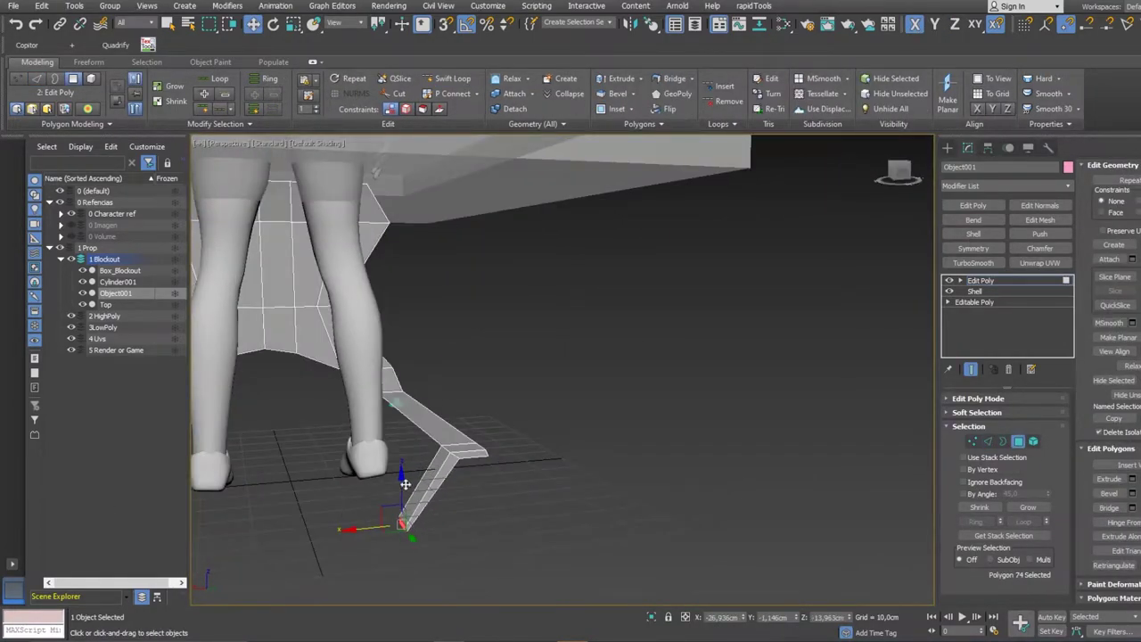
{"action": "key", "text": "2"}
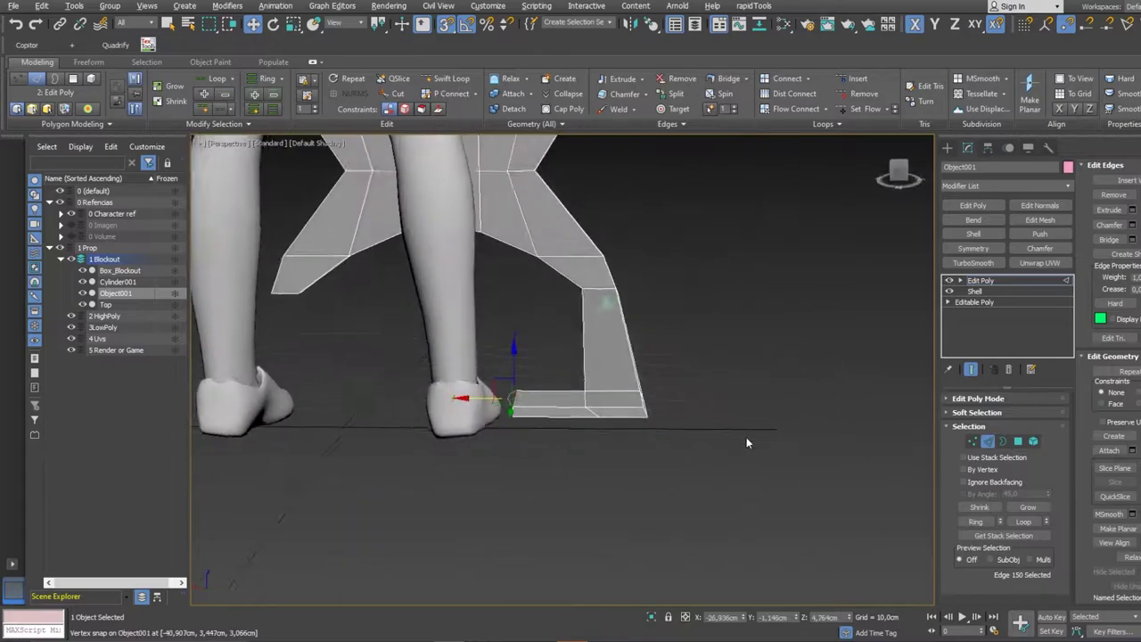
{"action": "left_click_drag", "start_coordinate": [489, 379], "coordinate": [330, 217]}
{"action": "mouse_move", "coordinate": [330, 218]}
{"action": "middle_mouse_down", "text": "alt"}
{"action": "mouse_move", "coordinate": [558, 452]}
{"action": "mouse_move", "coordinate": [385, 274]}
{"action": "mouse_move", "coordinate": [494, 400]}
{"action": "mouse_move", "coordinate": [470, 358]}
{"action": "mouse_move", "coordinate": [556, 449]}
{"action": "middle_mouse_up", "text": "alt"}
{"action": "key", "text": "1"}
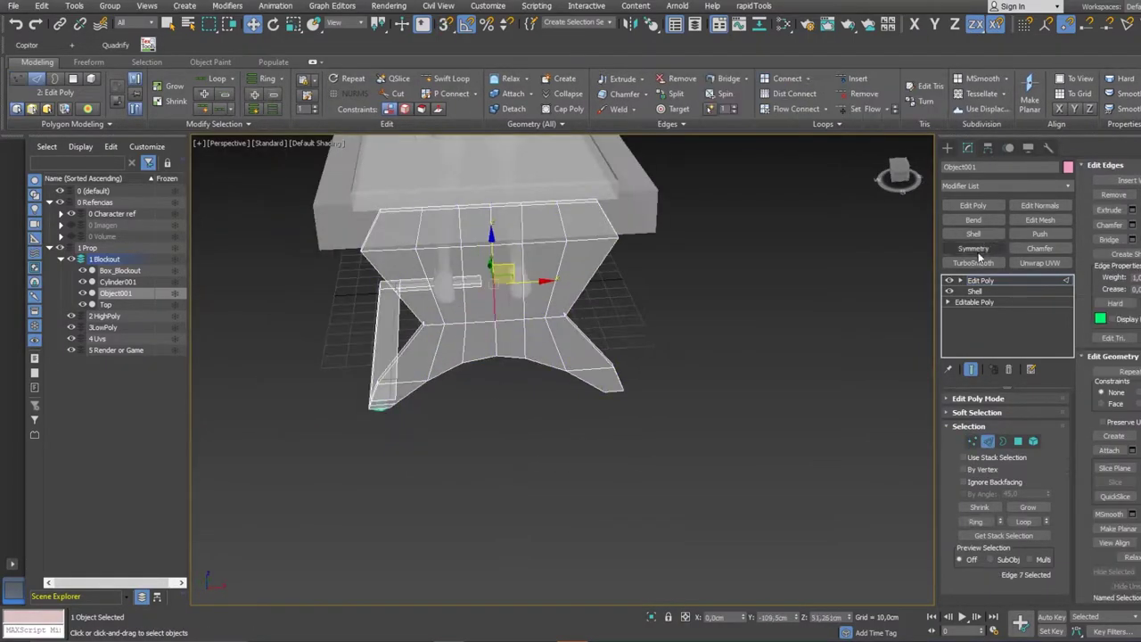
- Mirror the leg to both ends of the table with two Symmetry modifiers
{"action": "left_click", "coordinate": [974, 248]}
{"action": "left_click", "coordinate": [974, 249]}
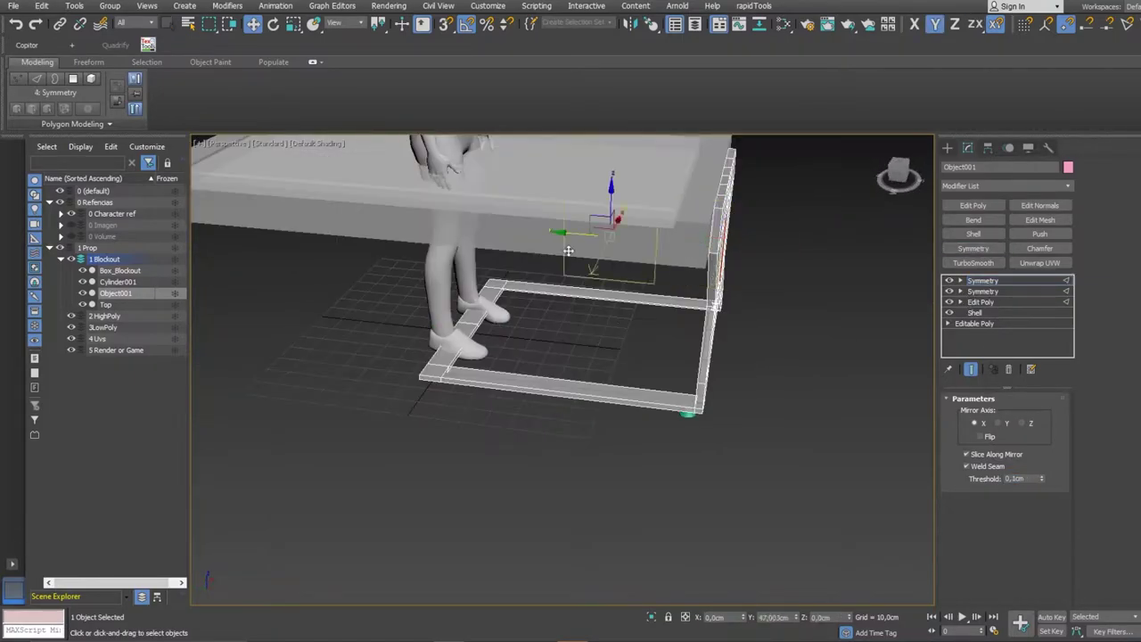
{"action": "mouse_move", "coordinate": [535, 375]}
{"action": "middle_mouse_down", "text": "alt"}
{"action": "mouse_move", "coordinate": [419, 346]}
{"action": "mouse_move", "coordinate": [625, 401]}
{"action": "middle_mouse_up", "text": "alt"}
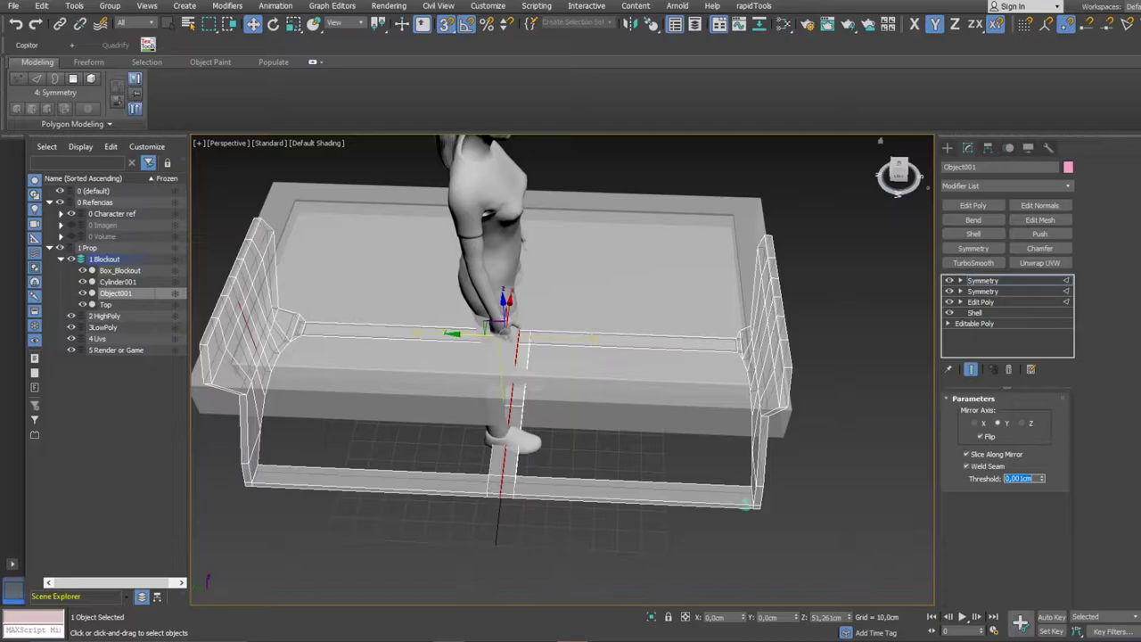
{"action": "mouse_move", "coordinate": [624, 374]}
{"action": "middle_mouse_down", "text": "alt"}
{"action": "mouse_move", "coordinate": [671, 366]}
{"action": "mouse_move", "coordinate": [674, 410]}
{"action": "middle_mouse_up", "text": "alt"}
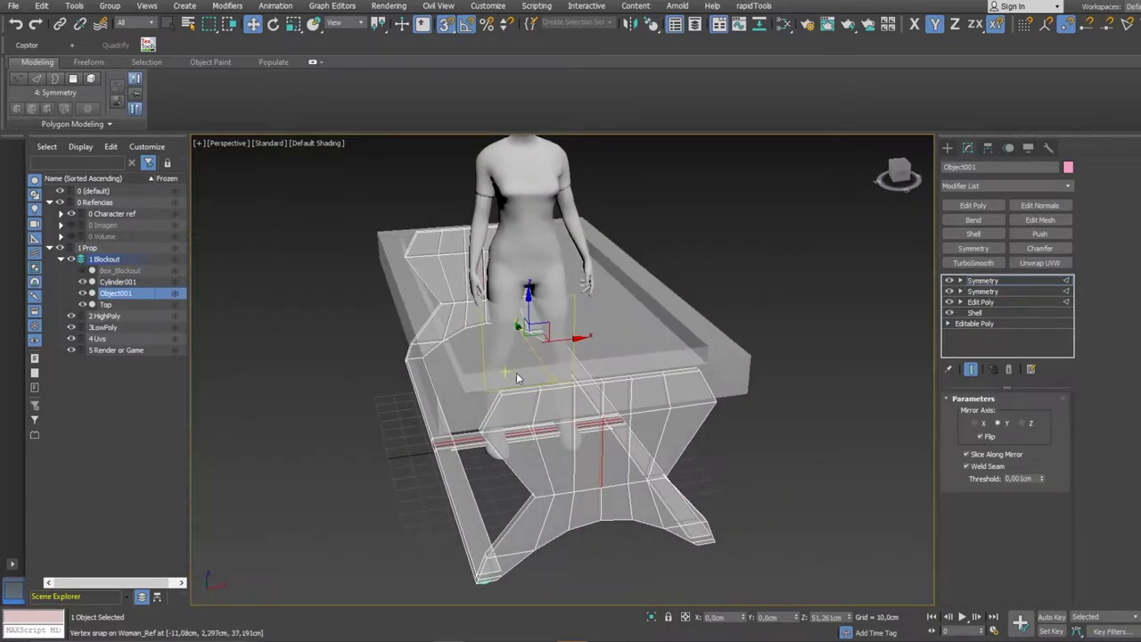
{"action": "middle_click_drag", "start_coordinate": [516, 374], "coordinate": [580, 392], "text": "alt"}
- Detach the centre faces as Object002 and turn on see-through display
{"action": "left_click", "coordinate": [981, 302]}
{"action": "key", "text": "4"}
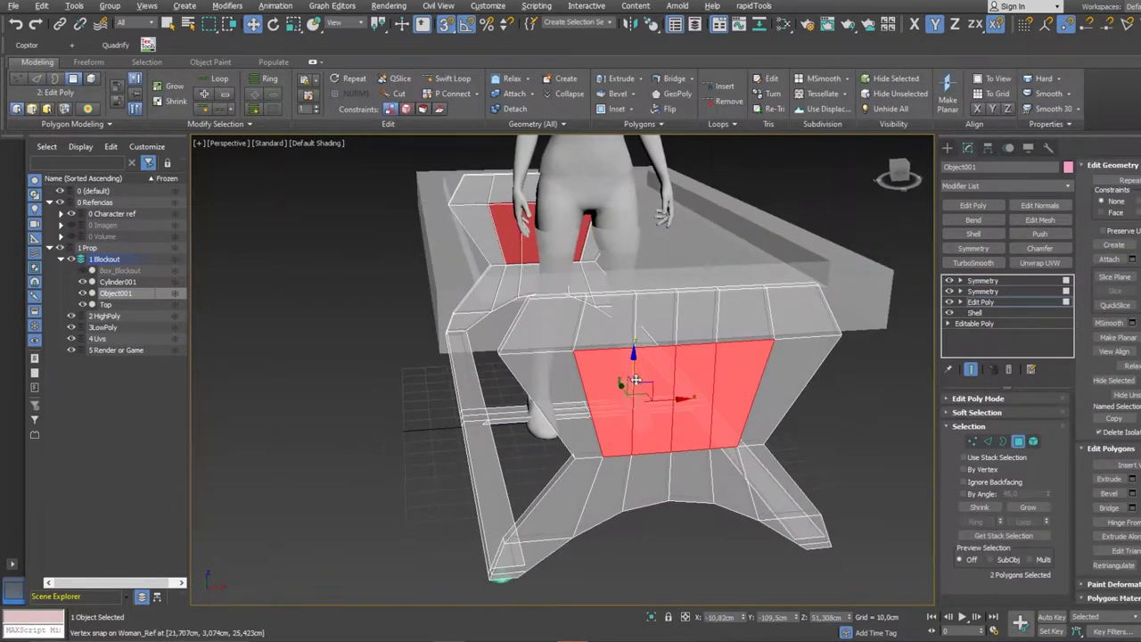
{"action": "key", "text": "alt+x"}
{"action": "key", "text": "1"}
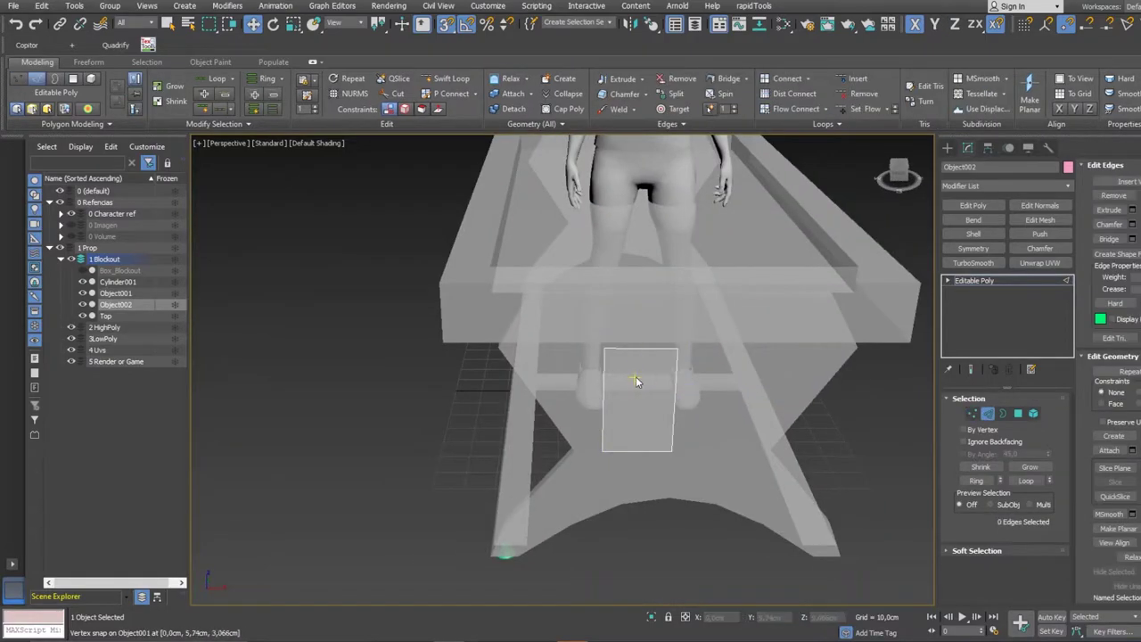
- Add Swift Loops to the centre panel and extrude the shelf boards outward
{"action": "middle_click_drag", "start_coordinate": [636, 376], "coordinate": [615, 352], "text": "alt"}
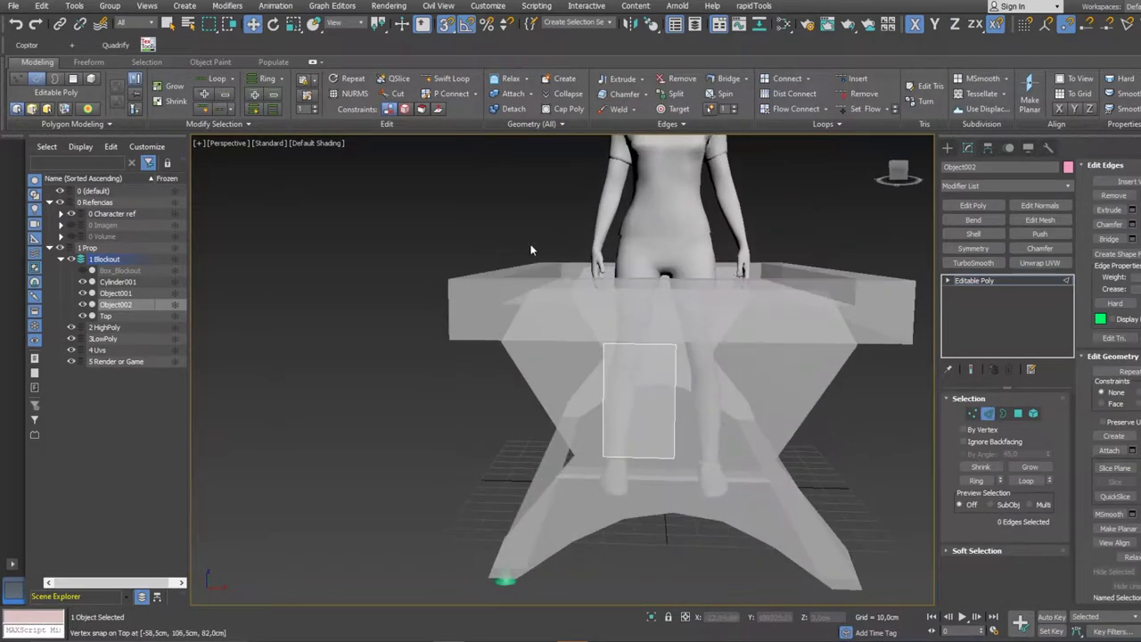
{"action": "key", "text": "shift+alt+s"}
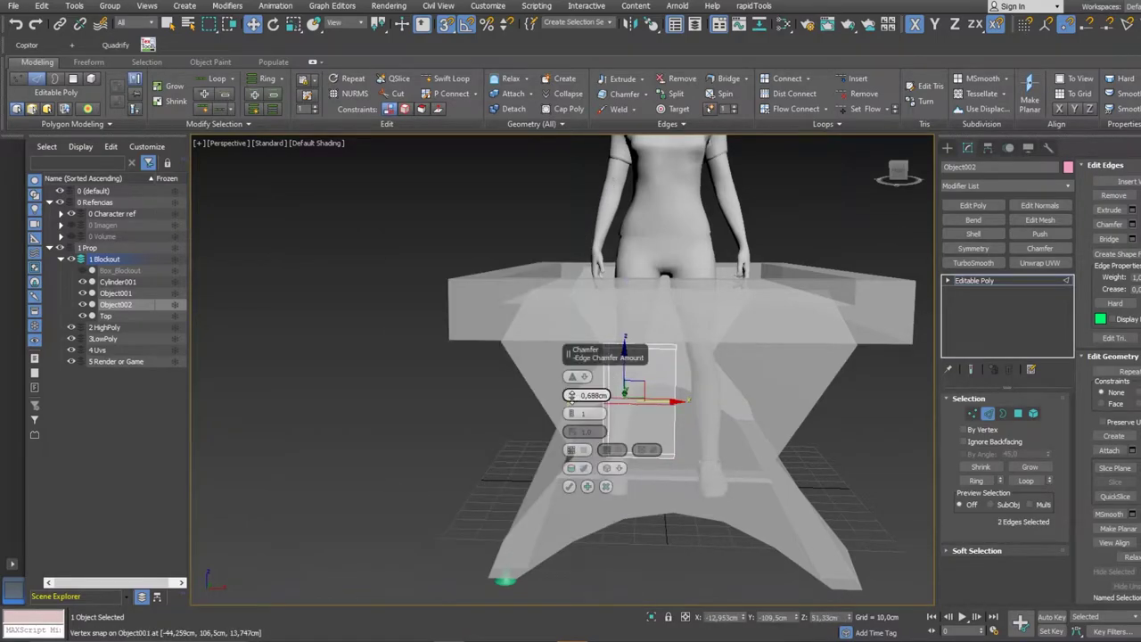
{"action": "right_click", "coordinate": [619, 356]}
{"action": "left_click", "coordinate": [573, 422]}
{"action": "middle_click_drag", "start_coordinate": [576, 401], "coordinate": [576, 400], "text": "alt"}
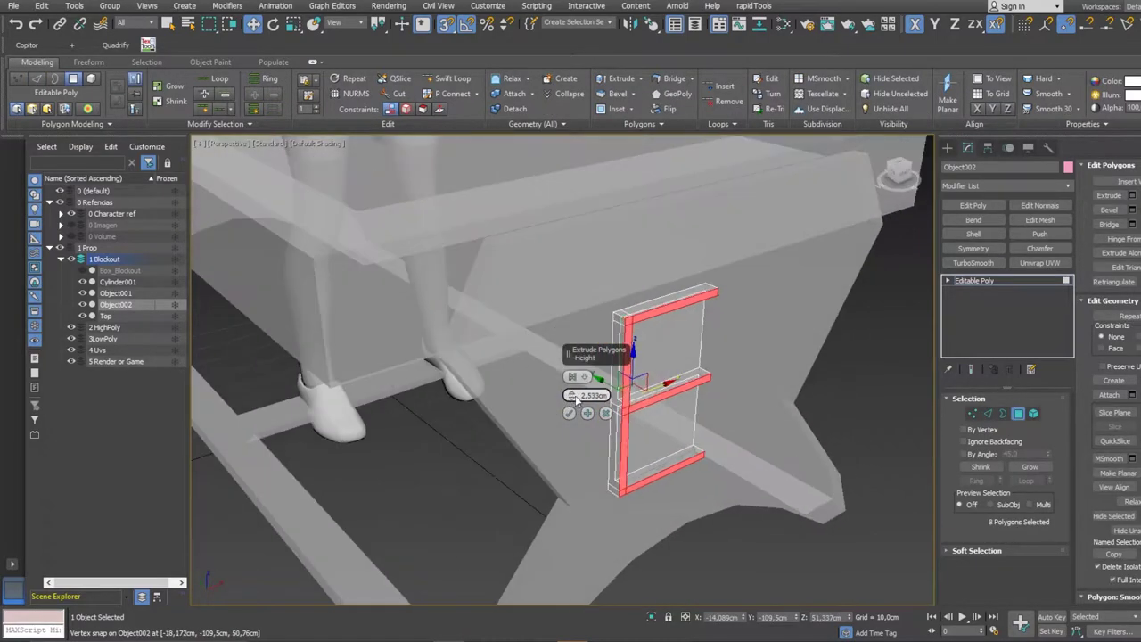
- Select the edges along the shelf boards and chamfer them
{"action": "middle_click_drag", "start_coordinate": [634, 464], "coordinate": [652, 498], "text": "alt"}
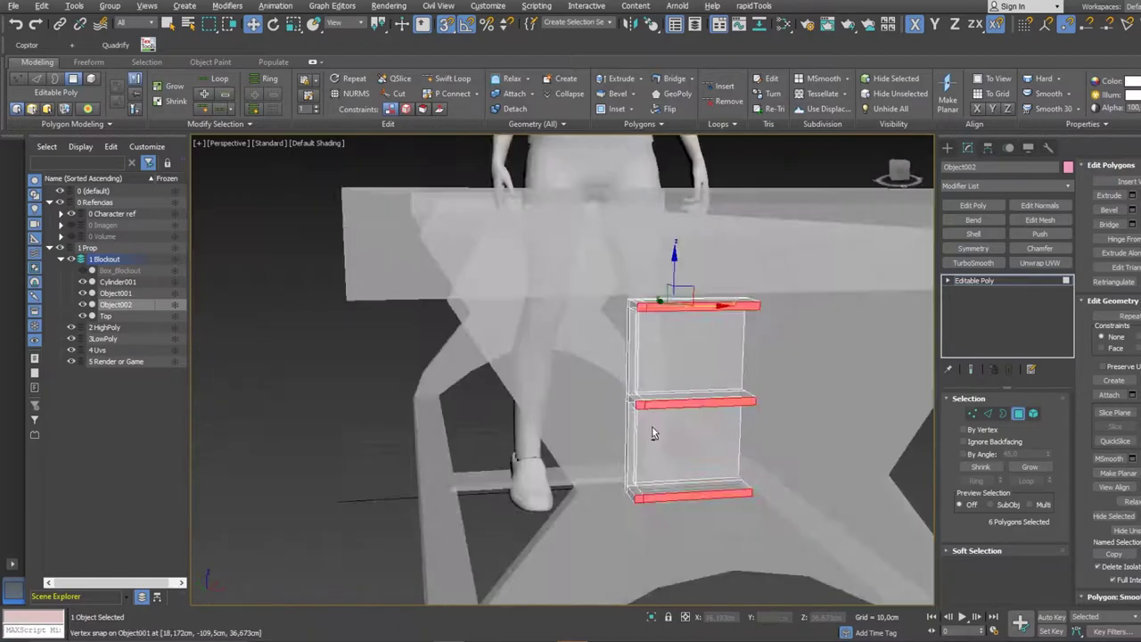
{"action": "left_click", "coordinate": [652, 498]}
{"action": "key", "text": "2"}
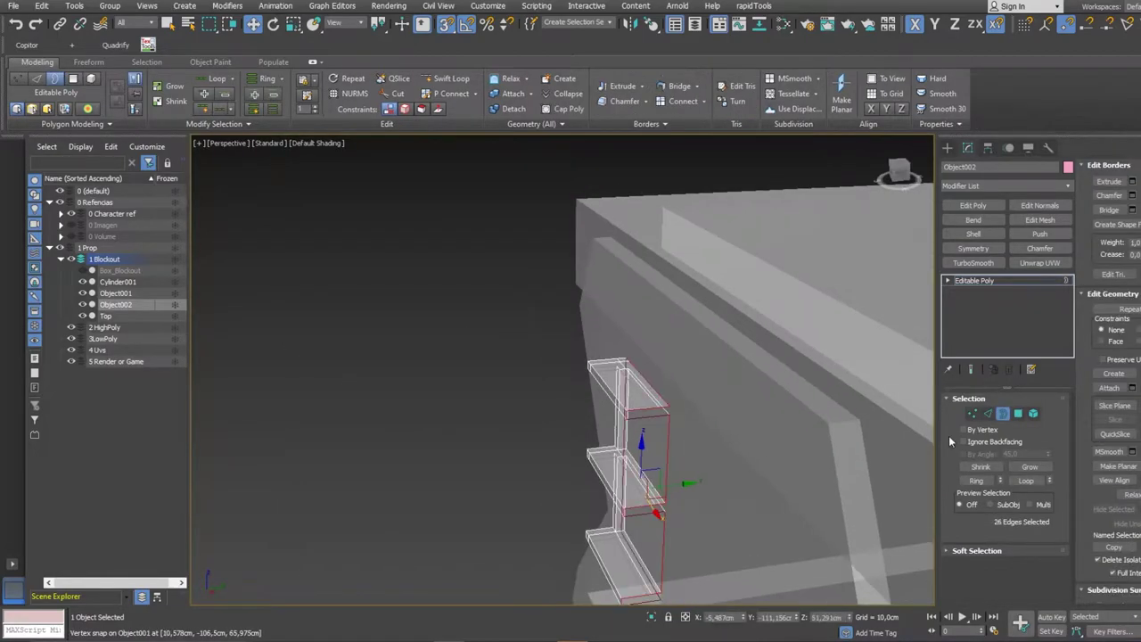
{"action": "middle_click_drag", "start_coordinate": [731, 481], "coordinate": [625, 401], "text": "alt"}
{"action": "left_click_drag", "start_coordinate": [497, 280], "coordinate": [636, 598]}
{"action": "mouse_move", "coordinate": [636, 446]}
{"action": "middle_mouse_down", "text": "alt"}
{"action": "mouse_move", "coordinate": [657, 334]}
{"action": "mouse_move", "coordinate": [675, 446]}
{"action": "mouse_move", "coordinate": [657, 484]}
{"action": "mouse_move", "coordinate": [651, 401]}
{"action": "mouse_move", "coordinate": [635, 373]}
{"action": "mouse_move", "coordinate": [615, 400]}
{"action": "mouse_move", "coordinate": [624, 374]}
{"action": "middle_mouse_up", "text": "alt"}
{"action": "key", "text": "Insert"}
{"action": "scroll", "coordinate": [671, 432], "scroll_direction": "down", "scroll_amount": 5}
{"action": "key", "text": "2"}
- Draw a thin Box primitive above the shelf
{"action": "left_click_drag", "start_coordinate": [523, 534], "coordinate": [589, 557]}
{"action": "left_click", "coordinate": [588, 535]}
{"action": "mouse_move", "coordinate": [588, 535]}
{"action": "middle_mouse_down", "text": "alt"}
{"action": "mouse_move", "coordinate": [766, 94]}
{"action": "mouse_move", "coordinate": [677, 357]}
{"action": "mouse_move", "coordinate": [684, 439]}
{"action": "mouse_move", "coordinate": [655, 382]}
{"action": "middle_mouse_up", "text": "alt"}
{"action": "key", "text": "z"}
{"action": "mouse_move", "coordinate": [688, 317]}
{"action": "middle_mouse_down", "text": "alt"}
{"action": "mouse_move", "coordinate": [755, 445]}
{"action": "mouse_move", "coordinate": [596, 335]}
{"action": "mouse_move", "coordinate": [642, 375]}
{"action": "mouse_move", "coordinate": [670, 437]}
{"action": "middle_mouse_up", "text": "alt"}
- Add Edit Poly to Box001 with horizontal and vertical edge loops
{"action": "left_click", "coordinate": [657, 301]}
{"action": "mouse_move", "coordinate": [657, 300]}
{"action": "middle_mouse_down", "text": "alt"}
{"action": "mouse_move", "coordinate": [645, 364]}
{"action": "mouse_move", "coordinate": [545, 357]}
{"action": "middle_mouse_up", "text": "alt"}
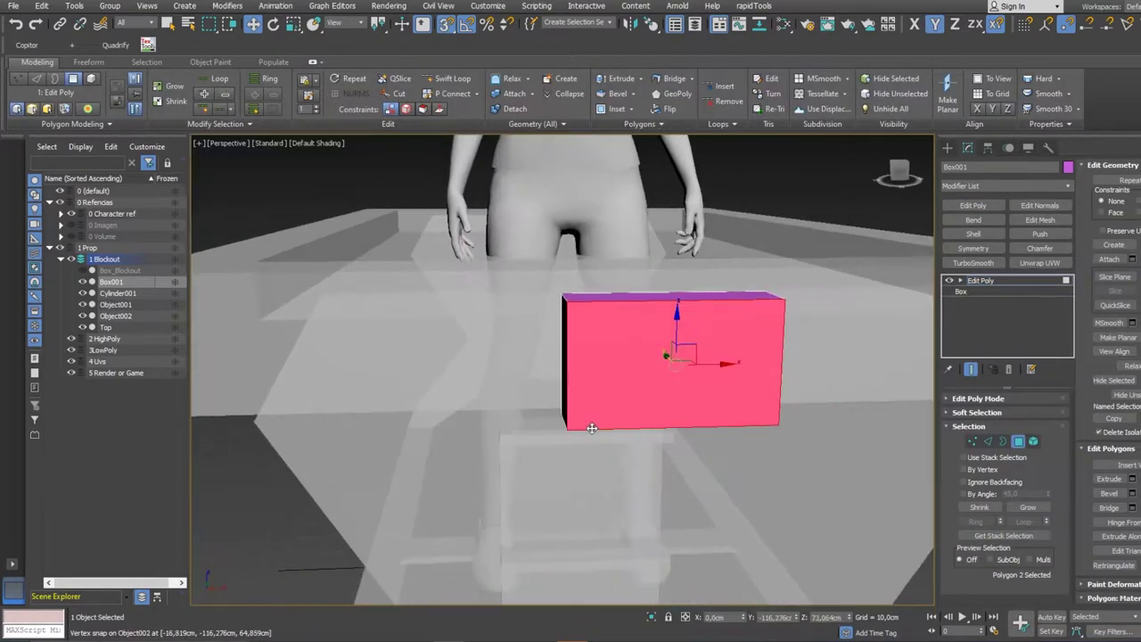
{"action": "key", "text": "2"}
{"action": "left_click", "coordinate": [569, 431]}
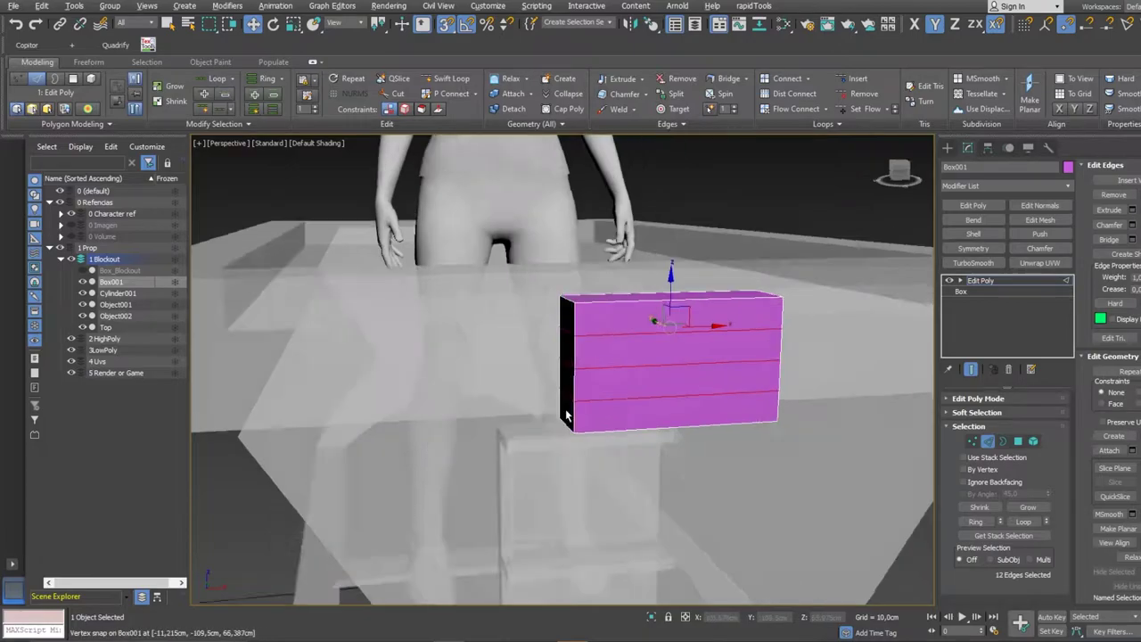
{"action": "mouse_move", "coordinate": [569, 430]}
{"action": "middle_mouse_down", "text": "alt"}
{"action": "mouse_move", "coordinate": [690, 357]}
{"action": "mouse_move", "coordinate": [612, 241]}
{"action": "mouse_move", "coordinate": [573, 377]}
{"action": "middle_mouse_up", "text": "alt"}
{"action": "key", "text": "alt+r"}
{"action": "key", "text": "ctrl+shift+e"}
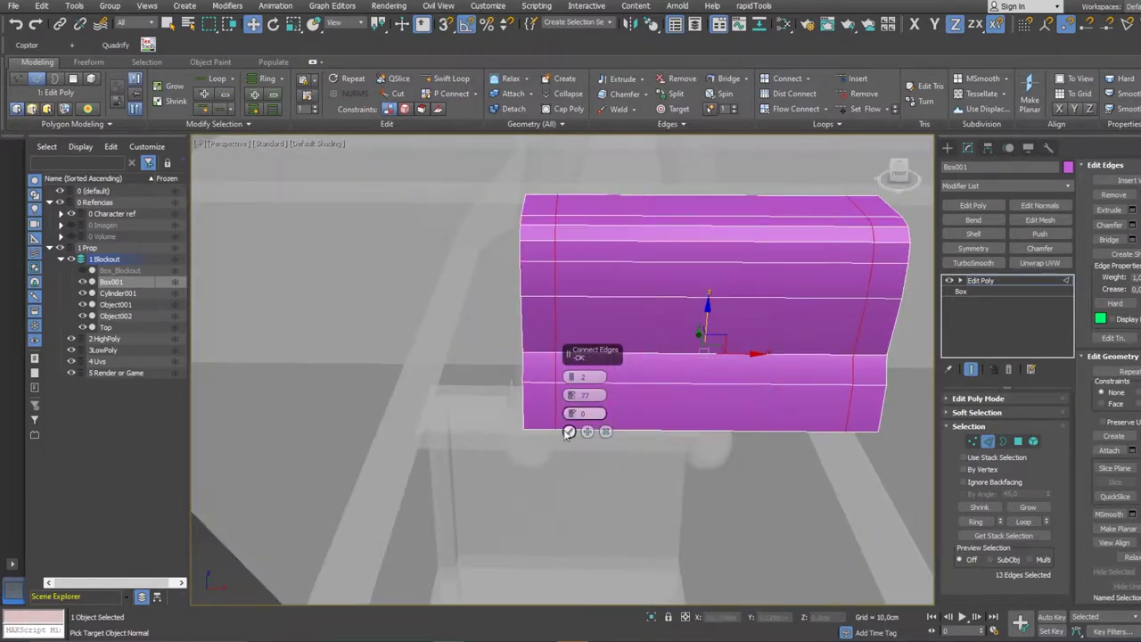
{"action": "left_click", "coordinate": [569, 431]}
- Extrude the box's front middle faces inward to form a drawer recess
{"action": "key", "text": "4"}
{"action": "middle_click_drag", "start_coordinate": [568, 431], "coordinate": [616, 311], "text": "alt"}
{"action": "left_click", "coordinate": [683, 314]}
{"action": "key", "text": "shift+e"}
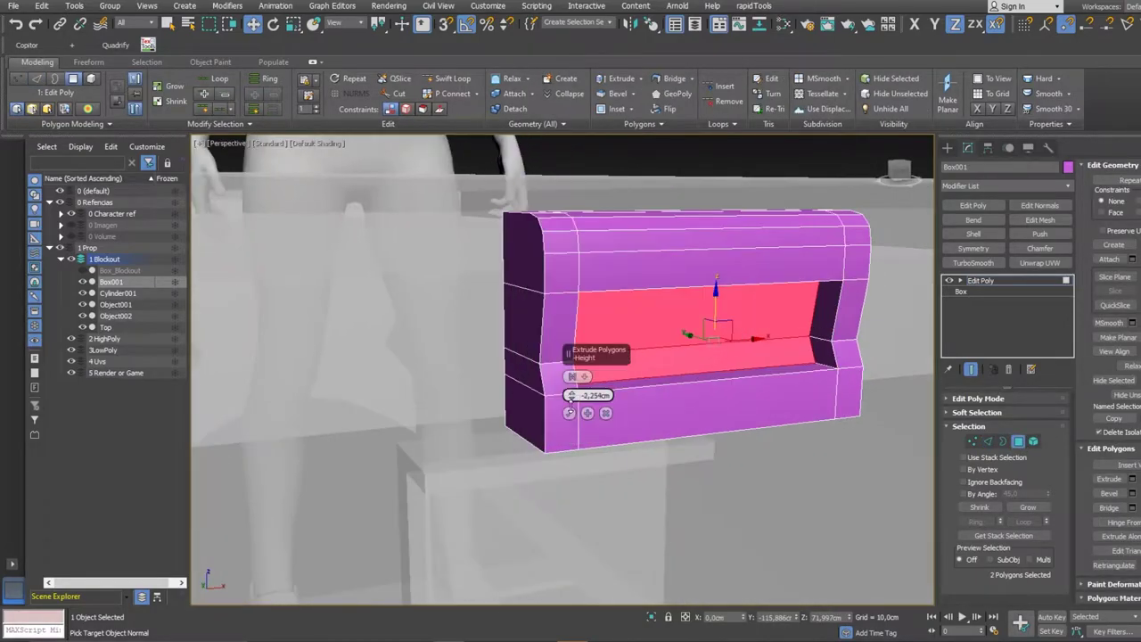
{"action": "mouse_move", "coordinate": [573, 381]}
{"action": "middle_mouse_down", "text": "alt"}
{"action": "mouse_move", "coordinate": [624, 339]}
{"action": "mouse_move", "coordinate": [615, 295]}
{"action": "mouse_move", "coordinate": [625, 356]}
{"action": "middle_mouse_up", "text": "alt"}
{"action": "left_click", "coordinate": [586, 407]}
- Inspect the recess floor, back face and edge loops at edge, polygon and vertex levels
{"action": "key", "text": "2"}
{"action": "double_click", "coordinate": [618, 340]}
{"action": "scroll", "coordinate": [619, 341], "scroll_direction": "up", "scroll_amount": 3}
{"action": "key", "text": "4"}
{"action": "left_click", "coordinate": [619, 341]}
{"action": "left_click", "coordinate": [611, 280]}
{"action": "scroll", "coordinate": [655, 354], "scroll_direction": "down", "scroll_amount": 5}
{"action": "scroll", "coordinate": [655, 354], "scroll_direction": "up", "scroll_amount": 5}
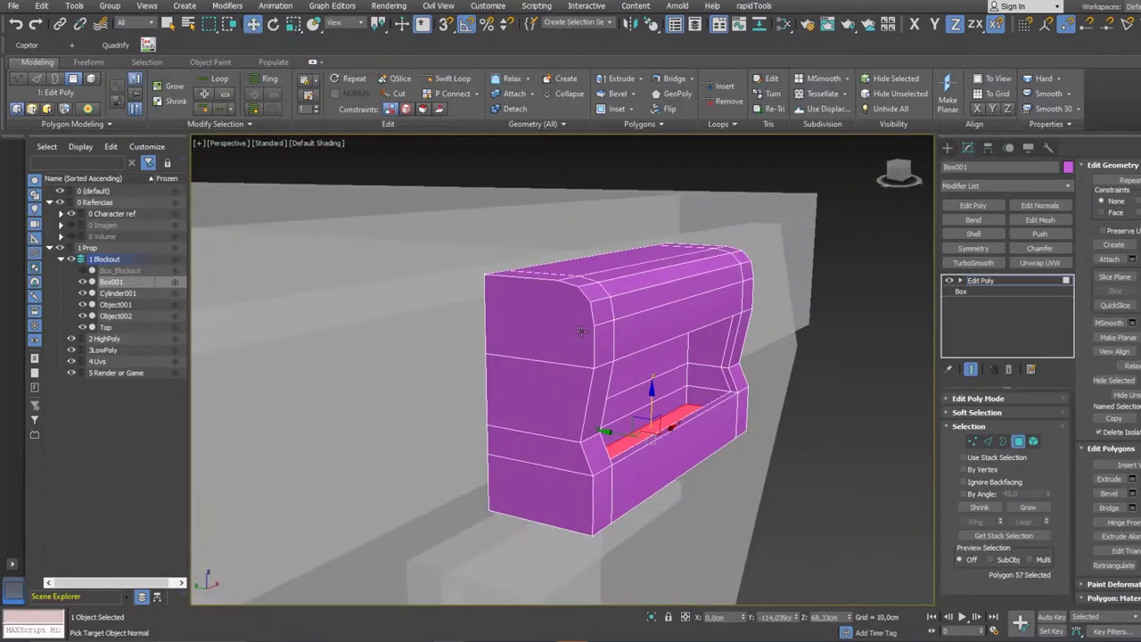
{"action": "key", "text": "2"}
{"action": "scroll", "coordinate": [689, 422], "scroll_direction": "down", "scroll_amount": 5}
{"action": "scroll", "coordinate": [689, 423], "scroll_direction": "up", "scroll_amount": 5}
{"action": "middle_click_drag", "start_coordinate": [689, 423], "coordinate": [600, 381], "text": "alt"}
{"action": "key", "text": "1"}
{"action": "scroll", "coordinate": [600, 382], "scroll_direction": "up", "scroll_amount": 4}
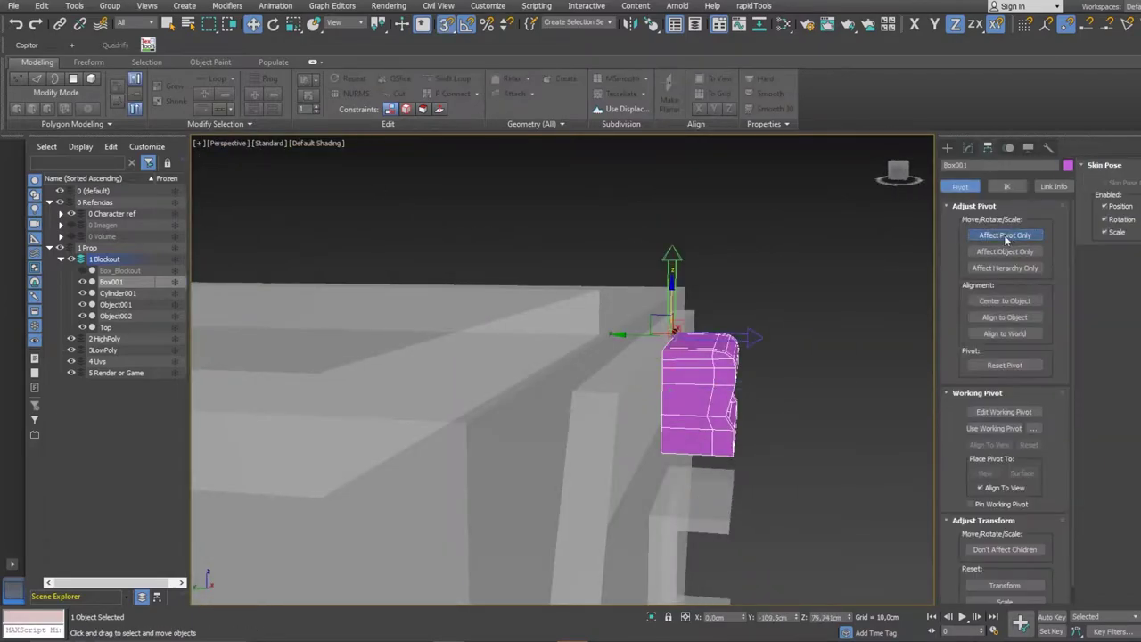
- Snap the pivot, then give the Top slab's corner a multi-segment rounded chamfer
{"action": "left_click", "coordinate": [1006, 236]}
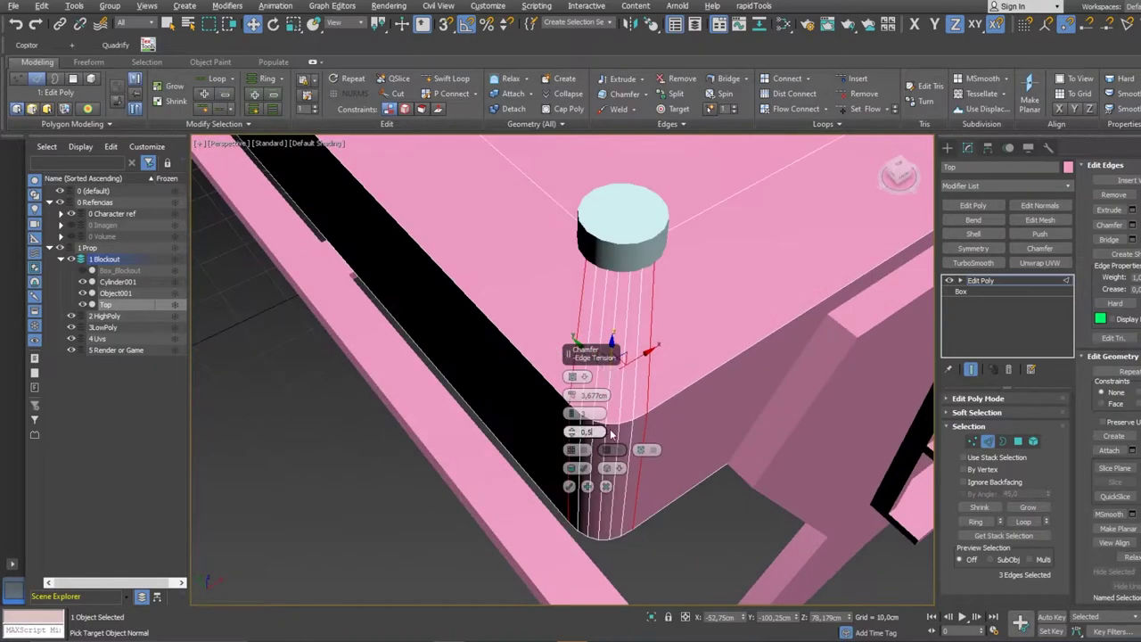
{"action": "left_click", "coordinate": [568, 487]}
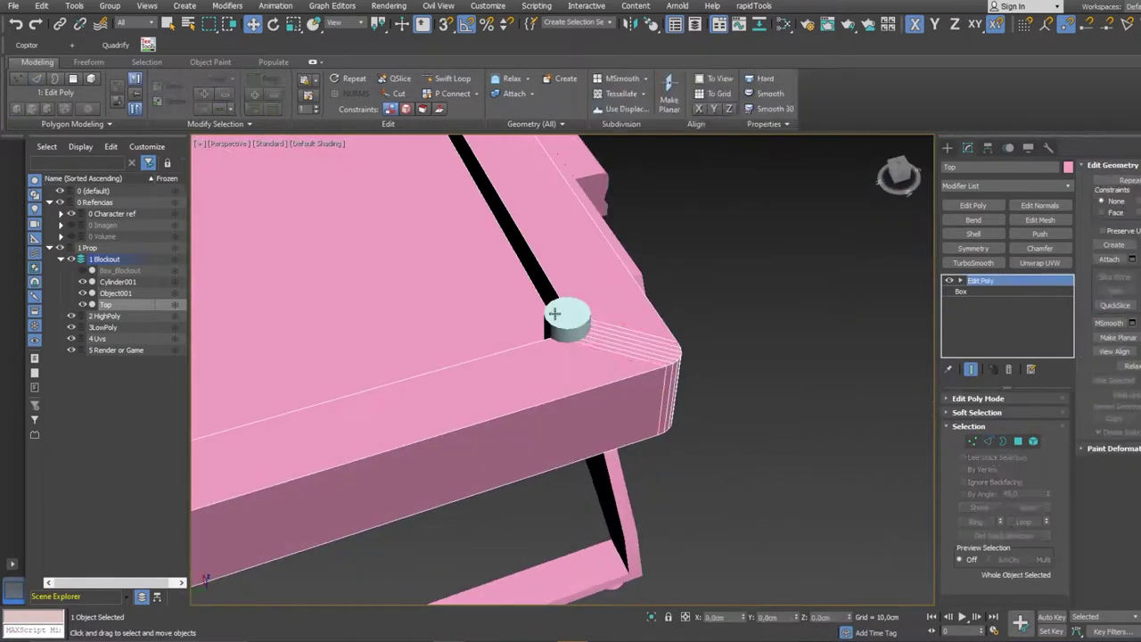
- Boolean-subtract the cylinder from the table top and convert it to Editable Poly
{"action": "left_click", "coordinate": [105, 304]}
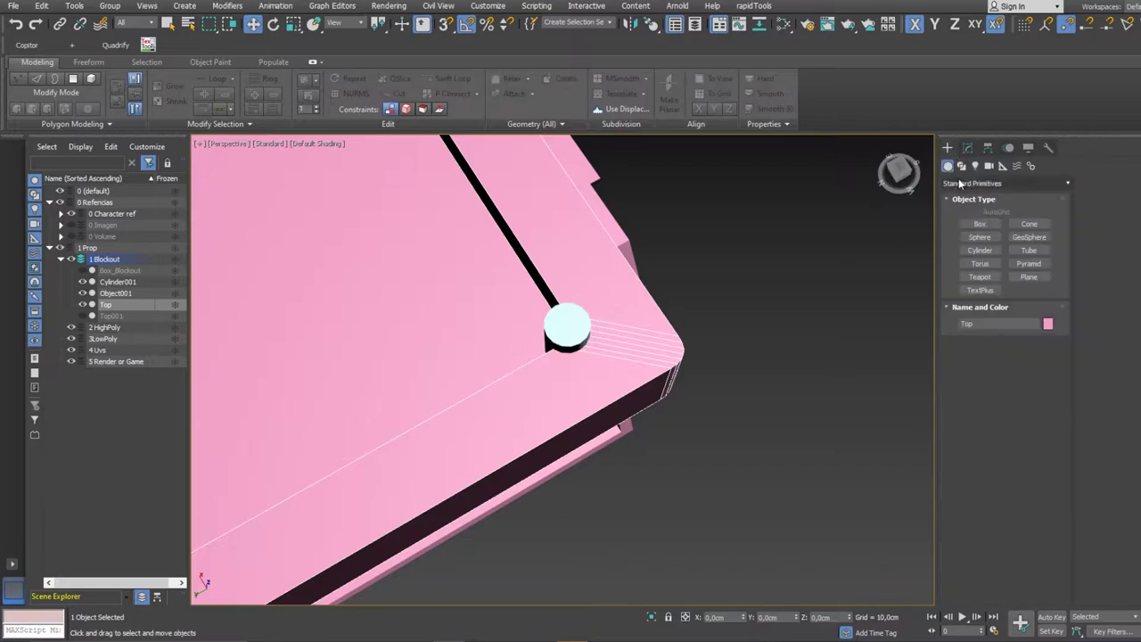
{"action": "left_click", "coordinate": [1115, 211]}
{"action": "right_click", "coordinate": [688, 304]}
{"action": "left_click", "coordinate": [726, 433]}
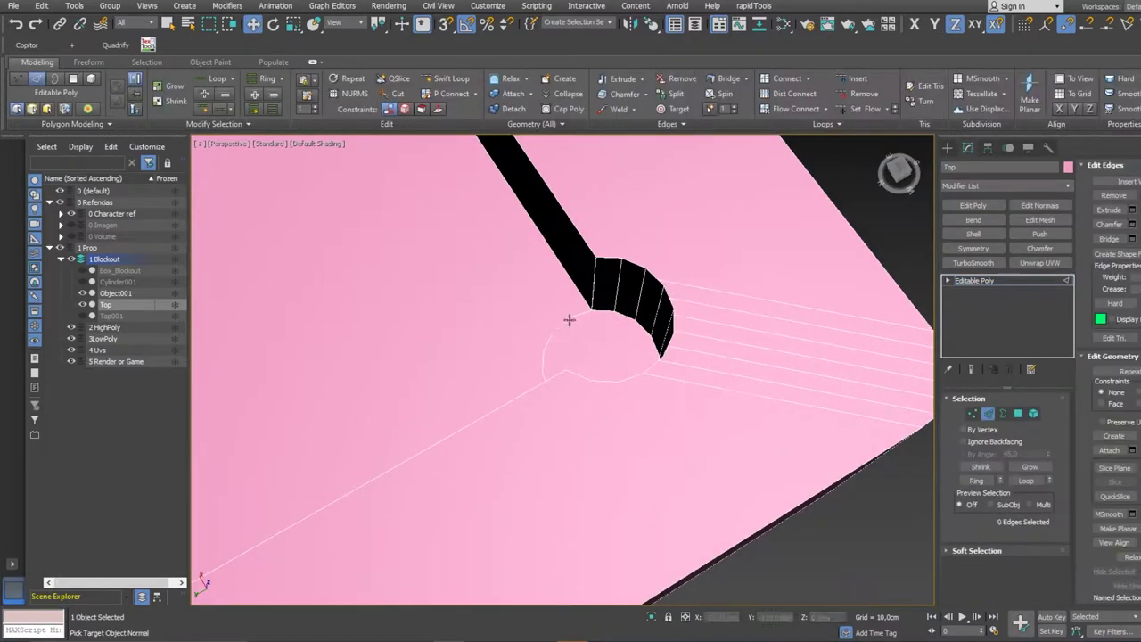
- Insert edge loops running into the pocket hole rim
{"action": "mouse_move", "coordinate": [571, 319]}
{"action": "middle_mouse_down", "text": "alt"}
{"action": "mouse_move", "coordinate": [754, 360]}
{"action": "mouse_move", "coordinate": [660, 339]}
{"action": "middle_mouse_up", "text": "alt"}
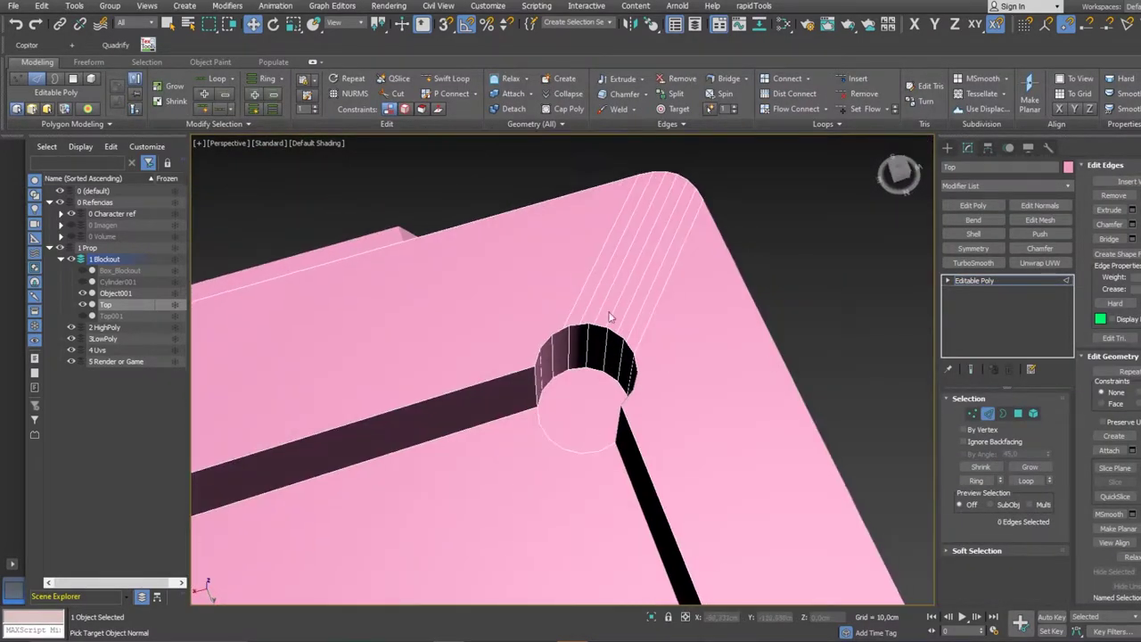
{"action": "key", "text": "1"}
{"action": "scroll", "coordinate": [631, 332], "scroll_direction": "up", "scroll_amount": 5}
{"action": "left_click", "coordinate": [678, 391]}
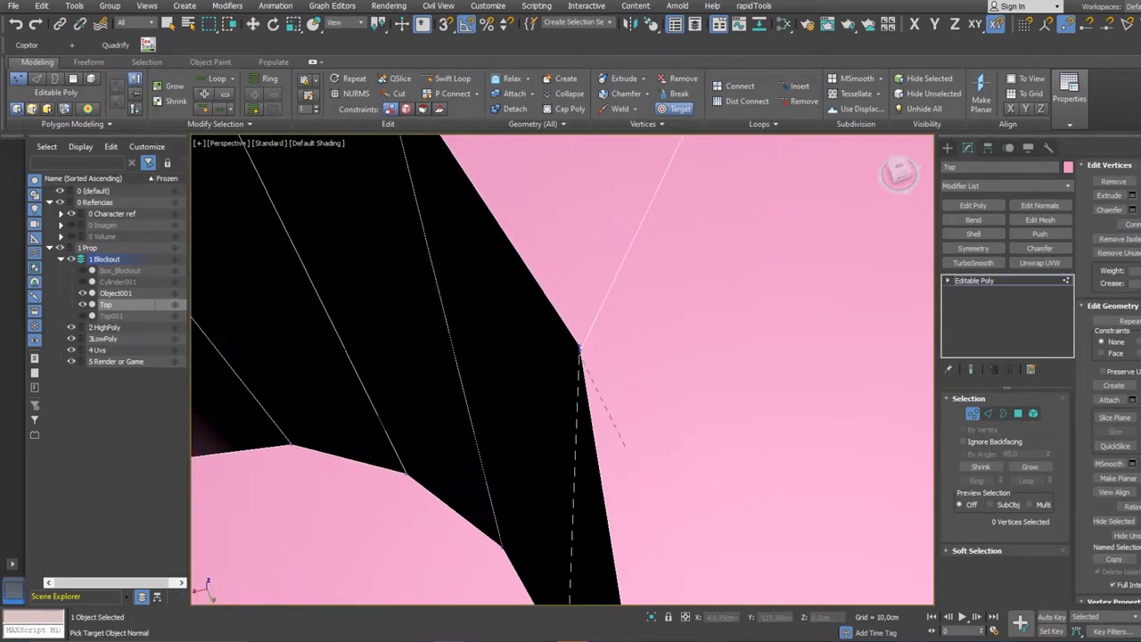
{"action": "scroll", "coordinate": [625, 357], "scroll_direction": "down", "scroll_amount": 5}
{"action": "middle_click_drag", "start_coordinate": [624, 357], "coordinate": [548, 185], "text": "alt"}
{"action": "key", "text": "shift+alt+l"}
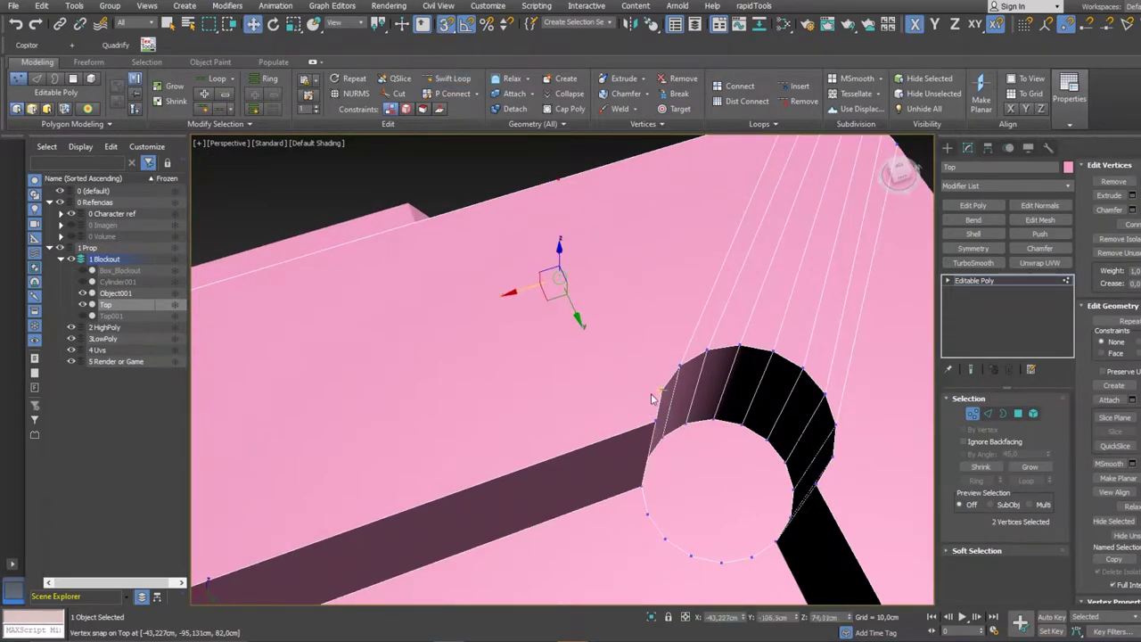
{"action": "mouse_move", "coordinate": [651, 394]}
{"action": "middle_mouse_down", "text": "alt"}
{"action": "mouse_move", "coordinate": [535, 248]}
{"action": "mouse_move", "coordinate": [661, 84]}
{"action": "middle_mouse_up", "text": "alt"}
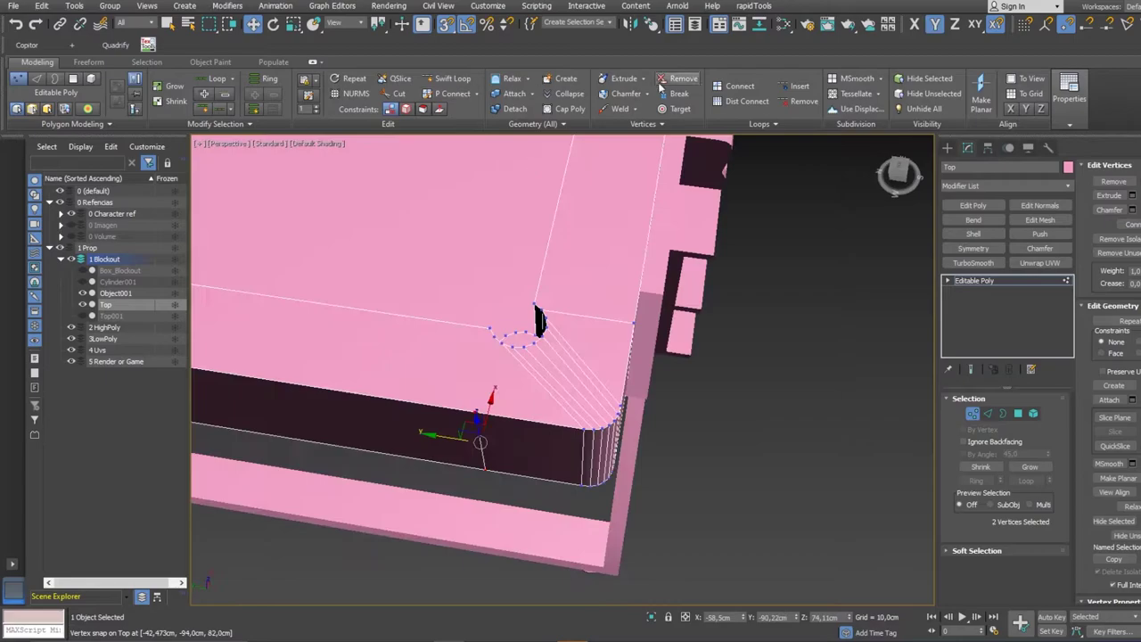
{"action": "mouse_move", "coordinate": [476, 409]}
{"action": "middle_mouse_down", "text": "alt"}
{"action": "mouse_move", "coordinate": [618, 339]}
{"action": "mouse_move", "coordinate": [568, 313]}
{"action": "middle_mouse_up", "text": "alt"}
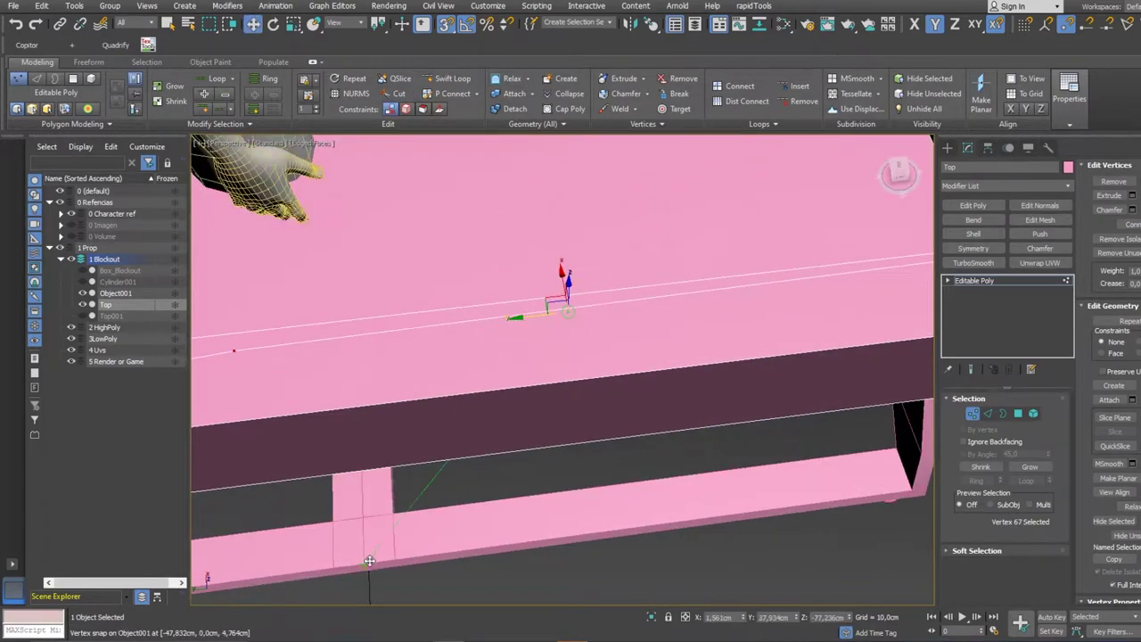
{"action": "mouse_move", "coordinate": [370, 560]}
{"action": "middle_mouse_down", "text": "alt"}
{"action": "mouse_move", "coordinate": [503, 282]}
{"action": "mouse_move", "coordinate": [489, 460]}
{"action": "mouse_move", "coordinate": [803, 466]}
{"action": "mouse_move", "coordinate": [471, 387]}
{"action": "mouse_move", "coordinate": [524, 410]}
{"action": "mouse_move", "coordinate": [535, 446]}
{"action": "middle_mouse_up", "text": "alt"}
- Cut new edges into the surface around the pocket hole
{"action": "key", "text": "alt+c"}
{"action": "key", "text": "w"}
{"action": "scroll", "coordinate": [559, 461], "scroll_direction": "up", "scroll_amount": 4}
{"action": "key", "text": "alt+c"}
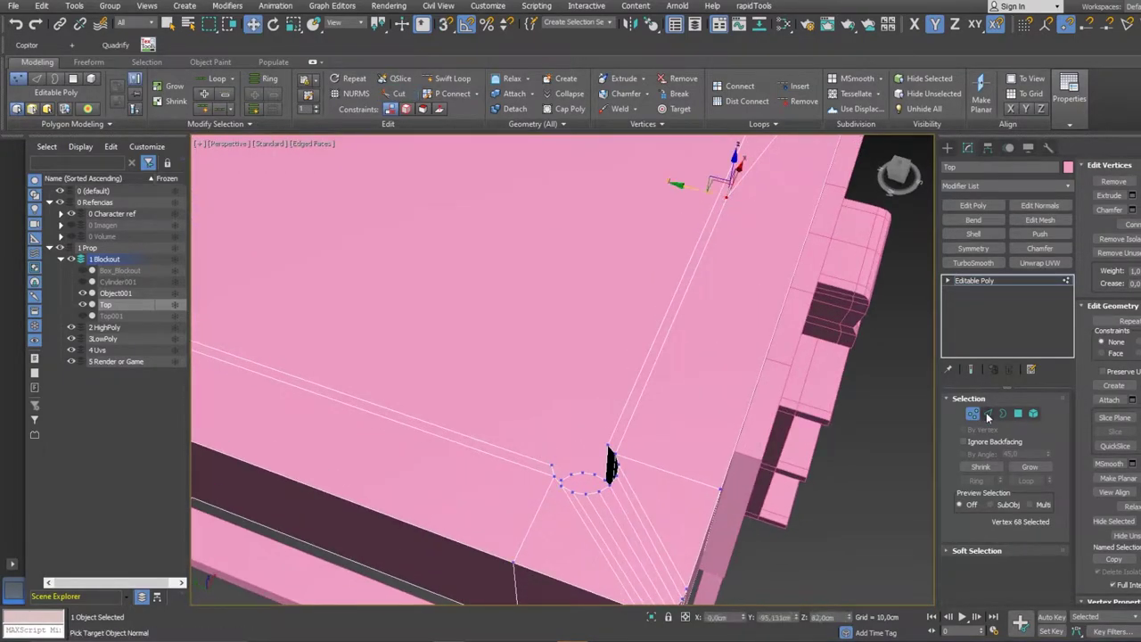
- Extrude the rim edges around the pocket hole
{"action": "left_click", "coordinate": [988, 414]}
{"action": "middle_click_drag", "start_coordinate": [660, 401], "coordinate": [679, 390], "text": "alt"}
{"action": "middle_click_drag", "start_coordinate": [643, 426], "coordinate": [573, 379], "text": "alt"}
{"action": "key", "text": "shift+e"}
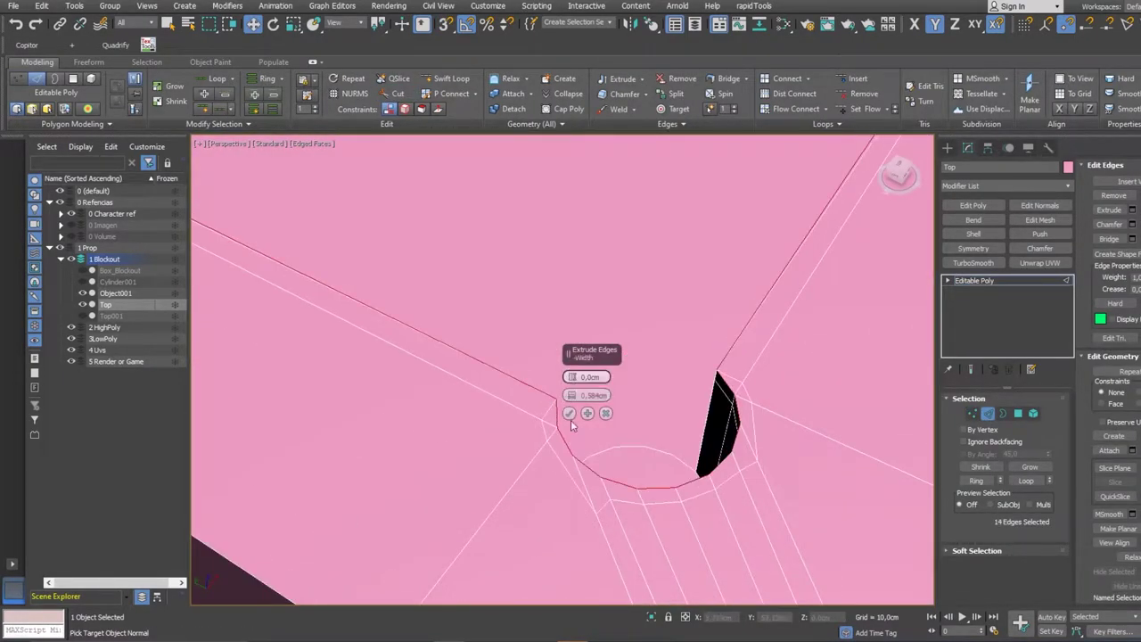
{"action": "right_click", "coordinate": [587, 454]}
{"action": "left_click", "coordinate": [536, 447]}
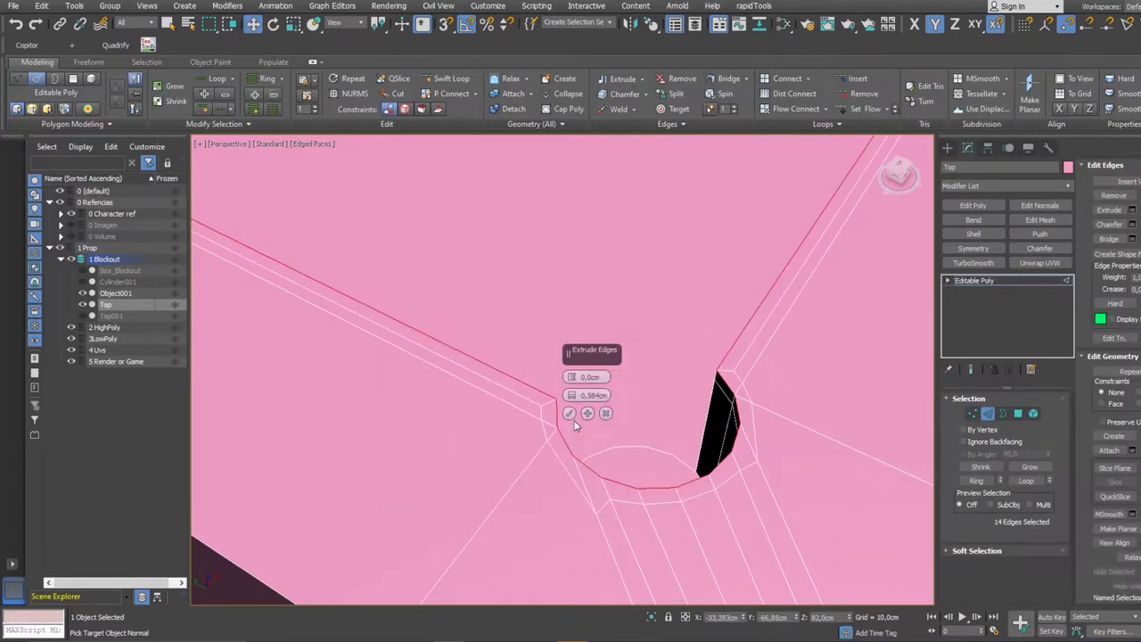
- Reposition the corner vertices beside the notch and select the faces inside the pocket
{"action": "left_click", "coordinate": [586, 507]}
{"action": "middle_click_drag", "start_coordinate": [586, 508], "coordinate": [486, 197], "text": "alt"}
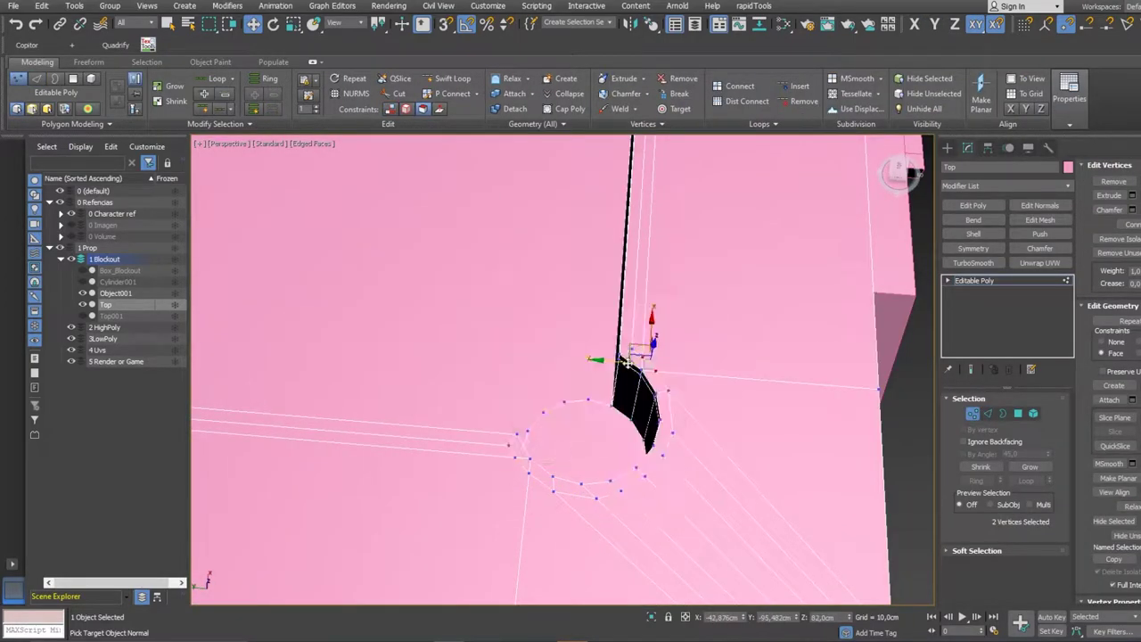
{"action": "middle_click_drag", "start_coordinate": [508, 446], "coordinate": [486, 459], "text": "alt"}
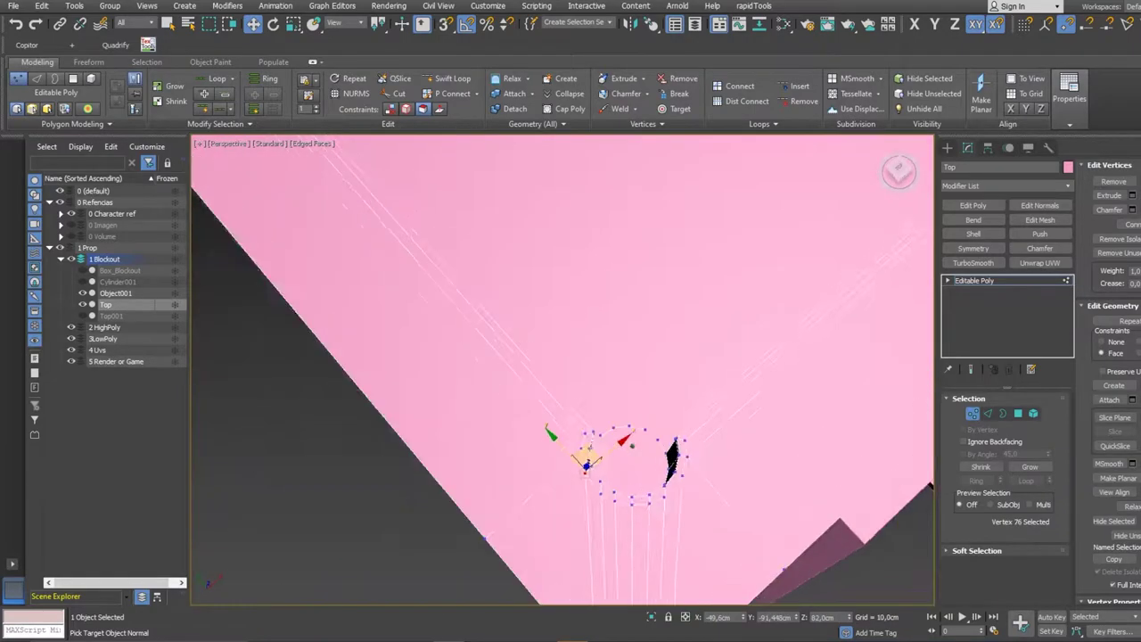
{"action": "key", "text": "4"}
{"action": "left_click", "coordinate": [626, 364]}
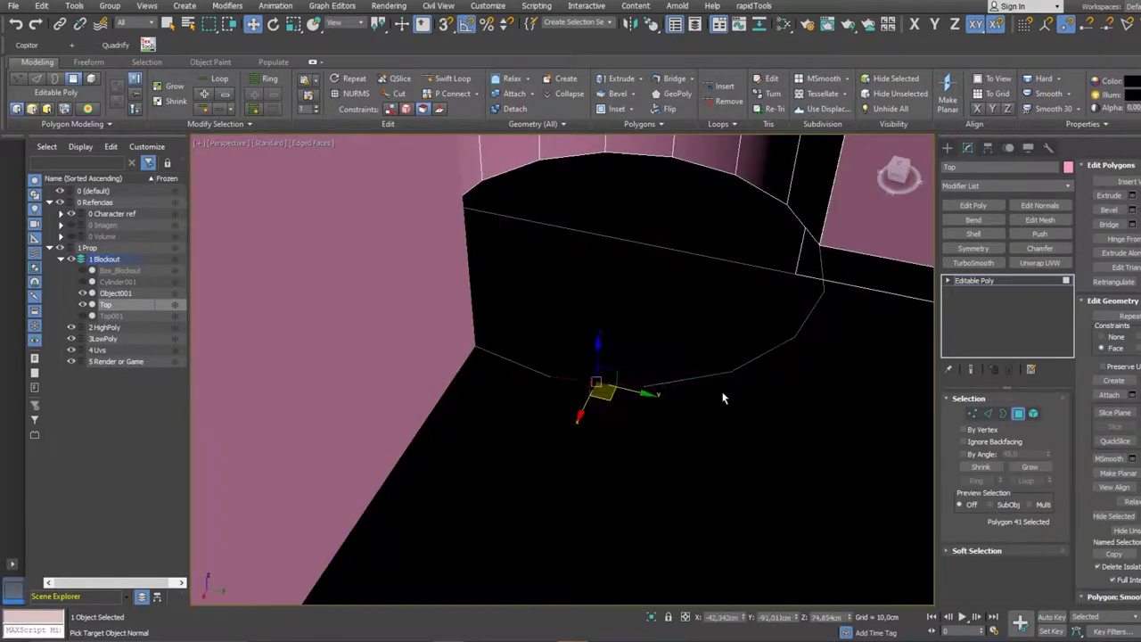
{"action": "mouse_move", "coordinate": [625, 375]}
{"action": "middle_mouse_down", "text": "alt"}
{"action": "mouse_move", "coordinate": [665, 349]}
{"action": "mouse_move", "coordinate": [678, 369]}
{"action": "mouse_move", "coordinate": [714, 357]}
{"action": "middle_mouse_up", "text": "alt"}
{"action": "key", "text": "1"}
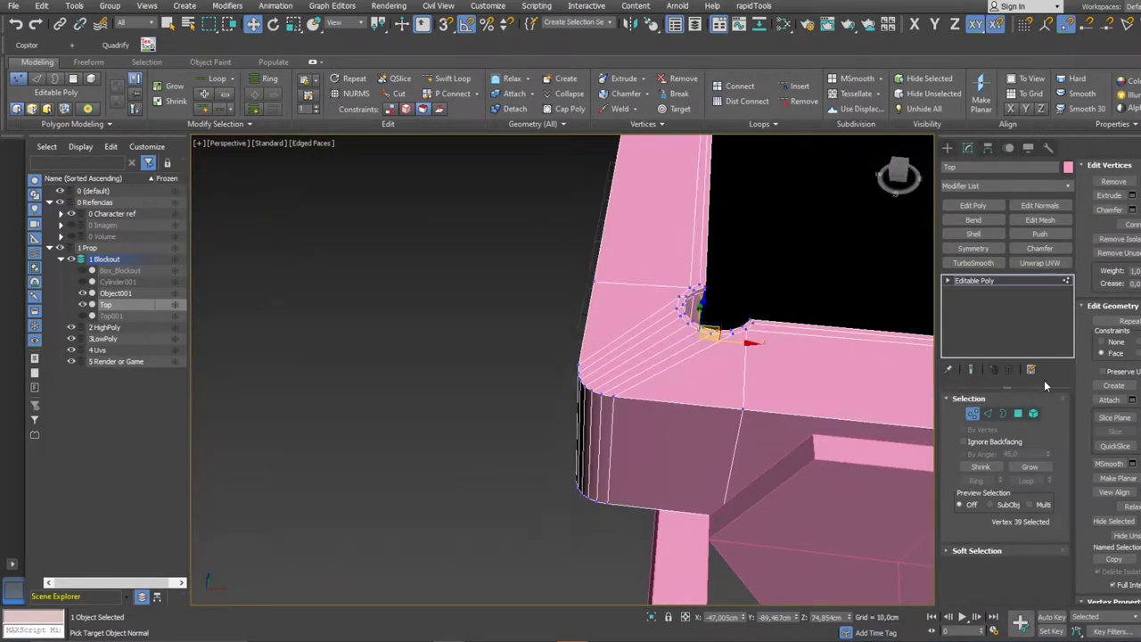
- Cut new edges across the table top around the rounded pocket corner
{"action": "mouse_move", "coordinate": [803, 402]}
{"action": "middle_mouse_down", "text": "alt"}
{"action": "mouse_move", "coordinate": [784, 475]}
{"action": "mouse_move", "coordinate": [673, 389]}
{"action": "middle_mouse_up", "text": "alt"}
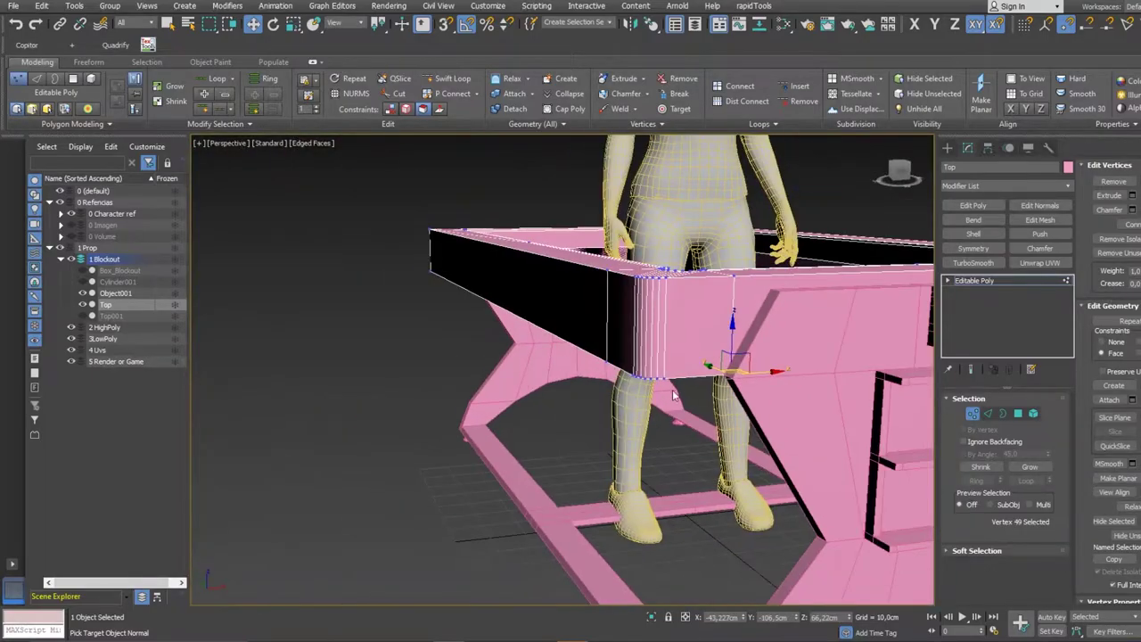
{"action": "middle_click_drag", "start_coordinate": [529, 386], "coordinate": [561, 389], "text": "alt"}
{"action": "scroll", "coordinate": [561, 389], "scroll_direction": "up", "scroll_amount": 3}
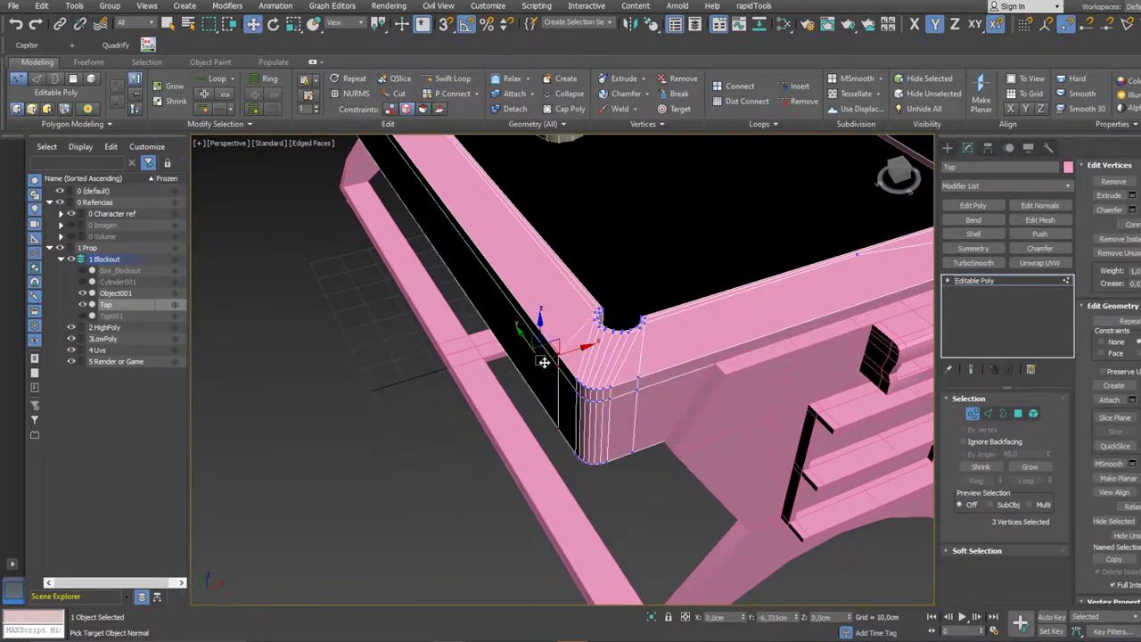
{"action": "middle_click_drag", "start_coordinate": [543, 362], "coordinate": [667, 371], "text": "alt"}
{"action": "scroll", "coordinate": [559, 517], "scroll_direction": "up", "scroll_amount": 3}
{"action": "middle_click_drag", "start_coordinate": [558, 517], "coordinate": [670, 297], "text": "alt"}
{"action": "key", "text": "alt+c"}
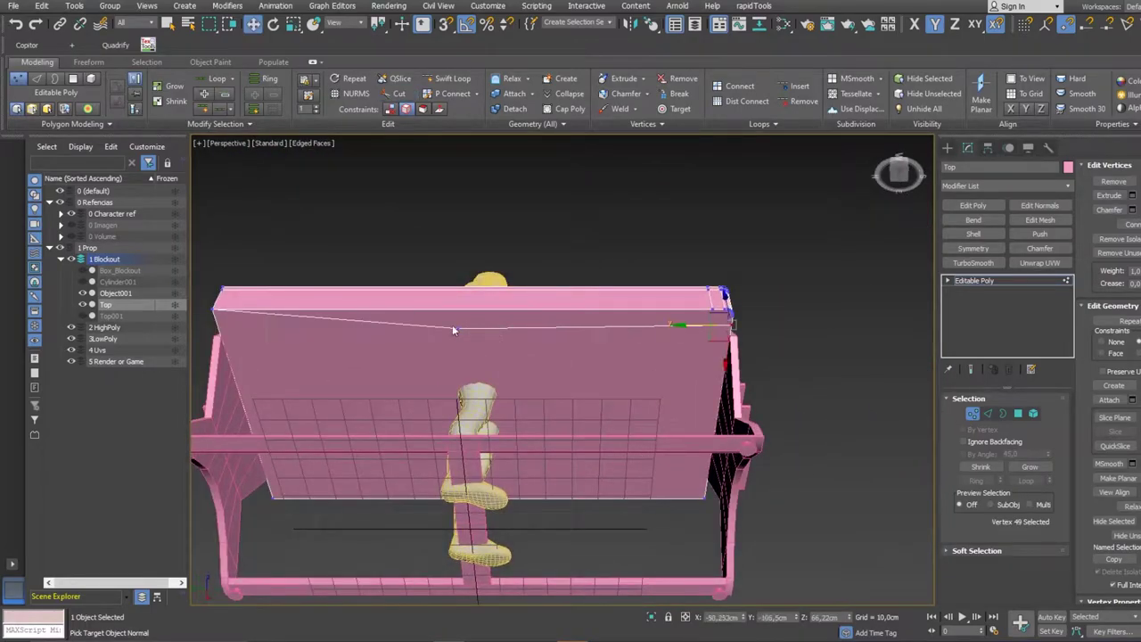
{"action": "mouse_move", "coordinate": [452, 330]}
{"action": "middle_mouse_down", "text": "alt"}
{"action": "mouse_move", "coordinate": [715, 343]}
{"action": "mouse_move", "coordinate": [571, 400]}
{"action": "mouse_move", "coordinate": [616, 288]}
{"action": "middle_mouse_up", "text": "alt"}
{"action": "scroll", "coordinate": [617, 288], "scroll_direction": "up", "scroll_amount": 3}
{"action": "right_click", "coordinate": [617, 288]}
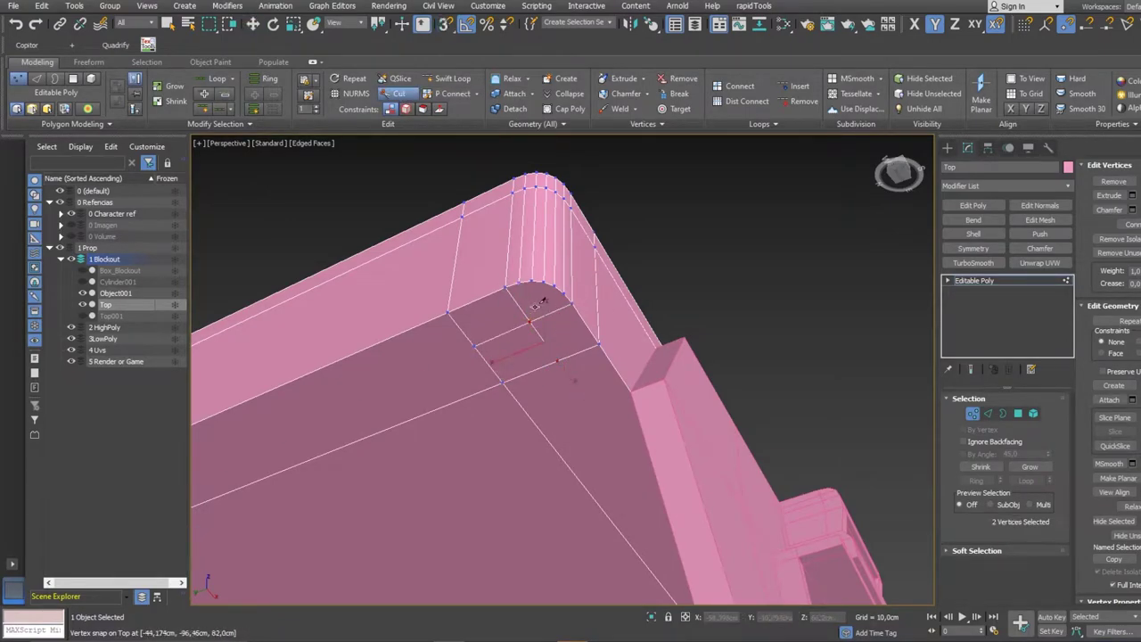
- Add cut lines down the table side and along the front edge
{"action": "middle_click_drag", "start_coordinate": [563, 359], "coordinate": [606, 482], "text": "alt"}
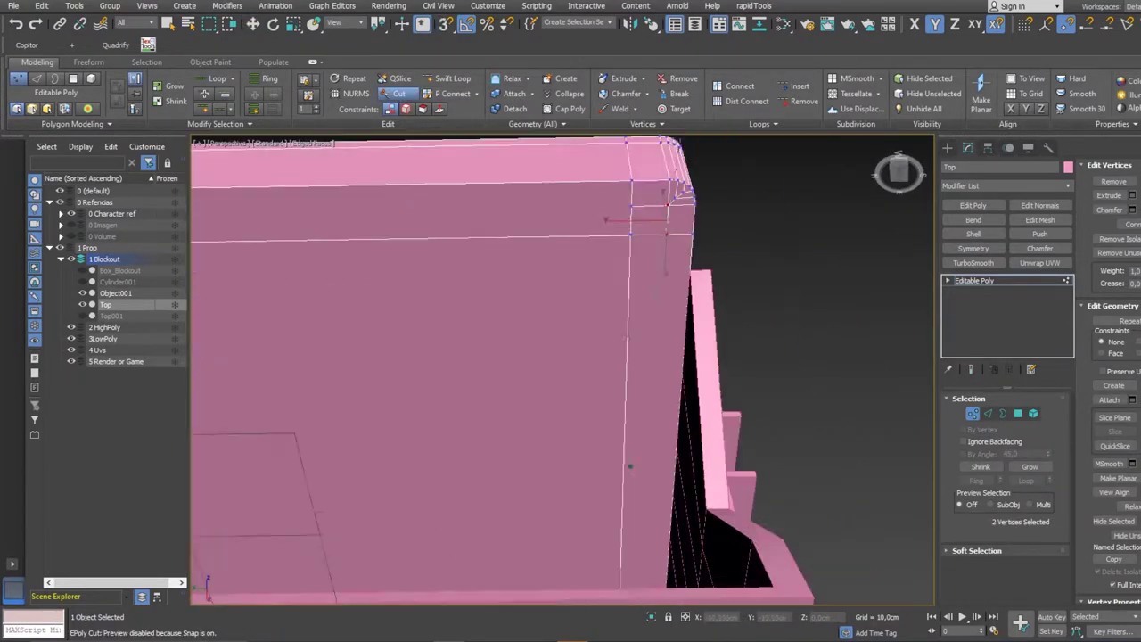
{"action": "right_click", "coordinate": [606, 482]}
{"action": "left_click", "coordinate": [609, 511]}
{"action": "mouse_move", "coordinate": [656, 249]}
{"action": "middle_mouse_down", "text": "alt"}
{"action": "mouse_move", "coordinate": [566, 220]}
{"action": "mouse_move", "coordinate": [670, 369]}
{"action": "middle_mouse_up", "text": "alt"}
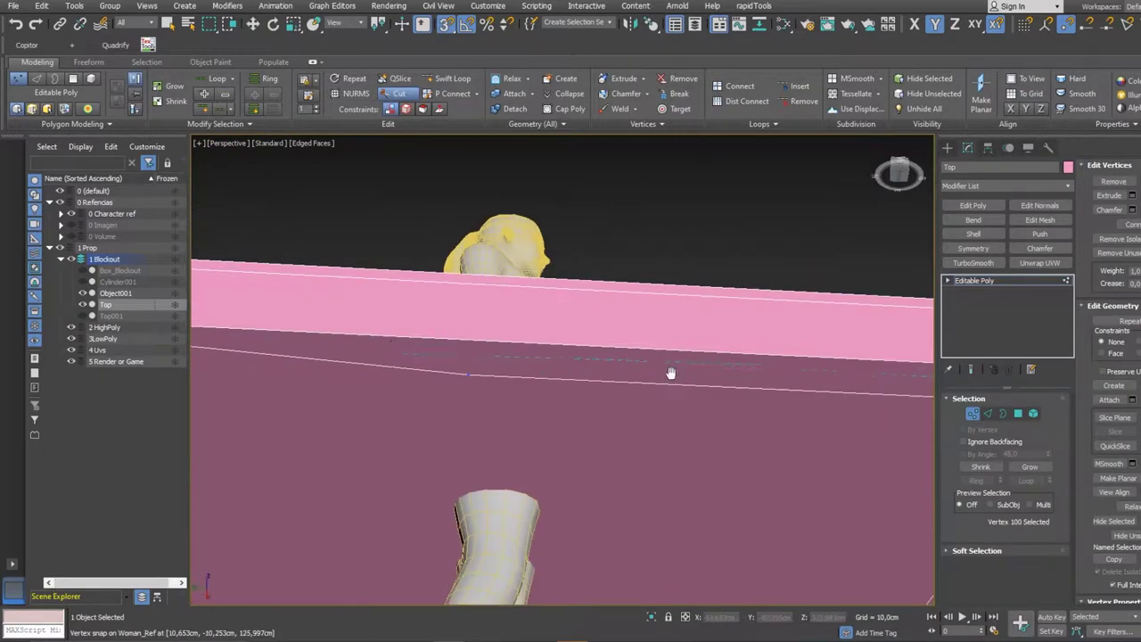
{"action": "left_click", "coordinate": [237, 357]}
{"action": "middle_click_drag", "start_coordinate": [280, 378], "coordinate": [485, 378]}
{"action": "scroll", "coordinate": [485, 378], "scroll_direction": "down", "scroll_amount": 5}
{"action": "mouse_move", "coordinate": [645, 497]}
{"action": "middle_mouse_down", "text": "alt"}
{"action": "mouse_move", "coordinate": [571, 402]}
{"action": "mouse_move", "coordinate": [535, 464]}
{"action": "middle_mouse_up", "text": "alt"}
{"action": "scroll", "coordinate": [479, 483], "scroll_direction": "up", "scroll_amount": 5}
- Detach the rounded corner faces as Object002 and give it a Shell modifier
{"action": "key", "text": "4"}
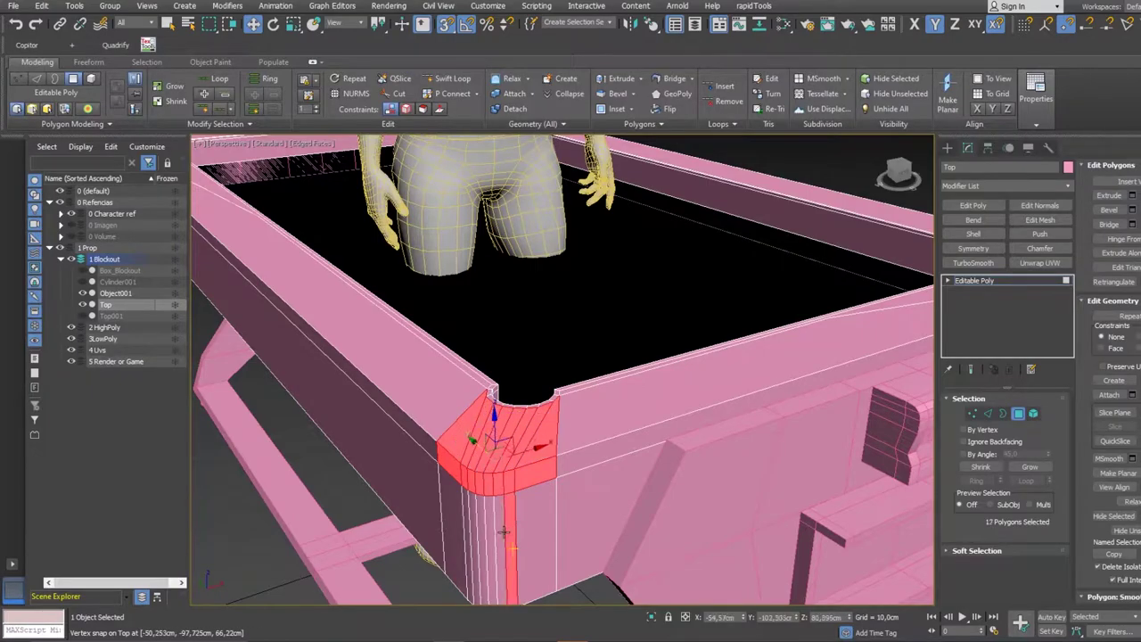
{"action": "left_click", "coordinate": [503, 532], "text": "shift"}
{"action": "middle_click_drag", "start_coordinate": [504, 532], "coordinate": [847, 440], "text": "alt"}
{"action": "left_click", "coordinate": [646, 324]}
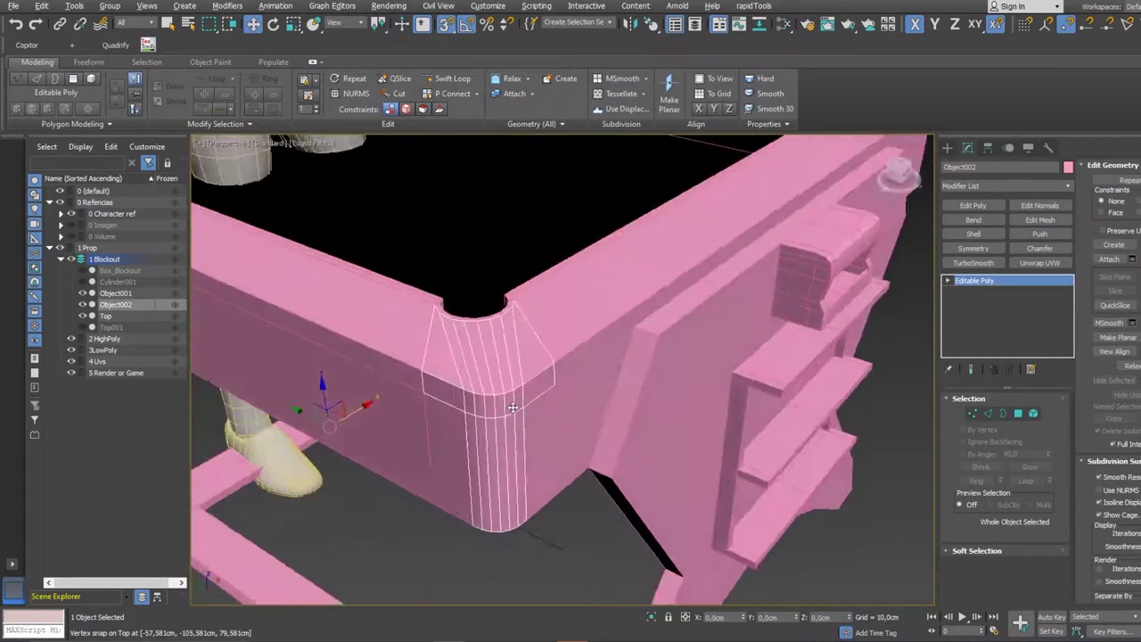
{"action": "left_click", "coordinate": [115, 304]}
{"action": "left_click", "coordinate": [974, 234]}
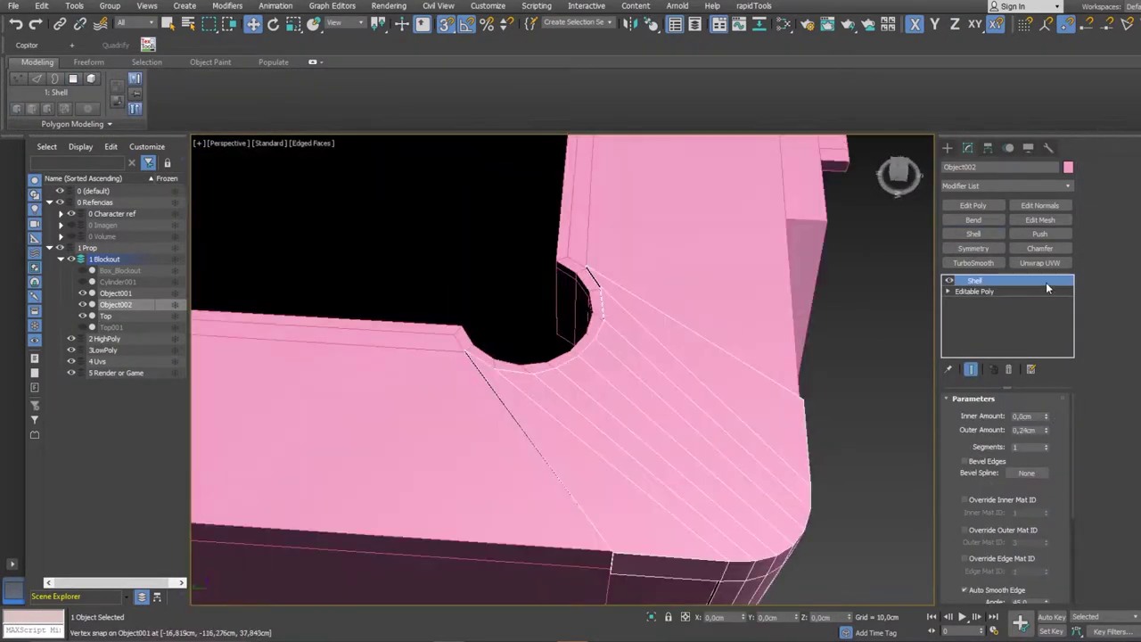
- On Top, connect the front face's edges with a new vertical centre edge
{"action": "left_click", "coordinate": [401, 410]}
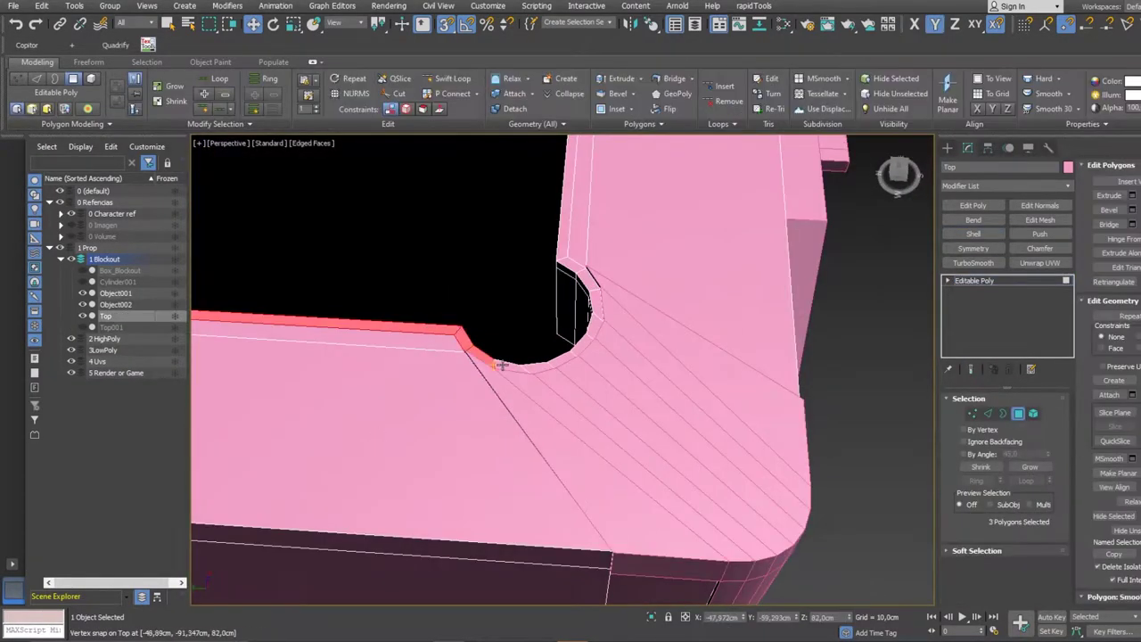
{"action": "mouse_move", "coordinate": [446, 419]}
{"action": "middle_mouse_down", "text": "alt"}
{"action": "mouse_move", "coordinate": [542, 390]}
{"action": "mouse_move", "coordinate": [469, 247]}
{"action": "mouse_move", "coordinate": [535, 294]}
{"action": "mouse_move", "coordinate": [509, 262]}
{"action": "mouse_move", "coordinate": [395, 413]}
{"action": "middle_mouse_up", "text": "alt"}
{"action": "key", "text": "1"}
{"action": "key", "text": "2"}
{"action": "scroll", "coordinate": [396, 413], "scroll_direction": "down", "scroll_amount": 5}
{"action": "mouse_move", "coordinate": [757, 262]}
{"action": "middle_mouse_down", "text": "alt"}
{"action": "mouse_move", "coordinate": [496, 337]}
{"action": "mouse_move", "coordinate": [592, 316]}
{"action": "mouse_move", "coordinate": [618, 324]}
{"action": "middle_mouse_up", "text": "alt"}
{"action": "key", "text": "4"}
{"action": "left_click", "coordinate": [592, 315]}
{"action": "key", "text": "ctrl+shift+e"}
- Select the new vertex on the table top's front edge
{"action": "middle_click_drag", "start_coordinate": [588, 374], "coordinate": [606, 421], "text": "alt"}
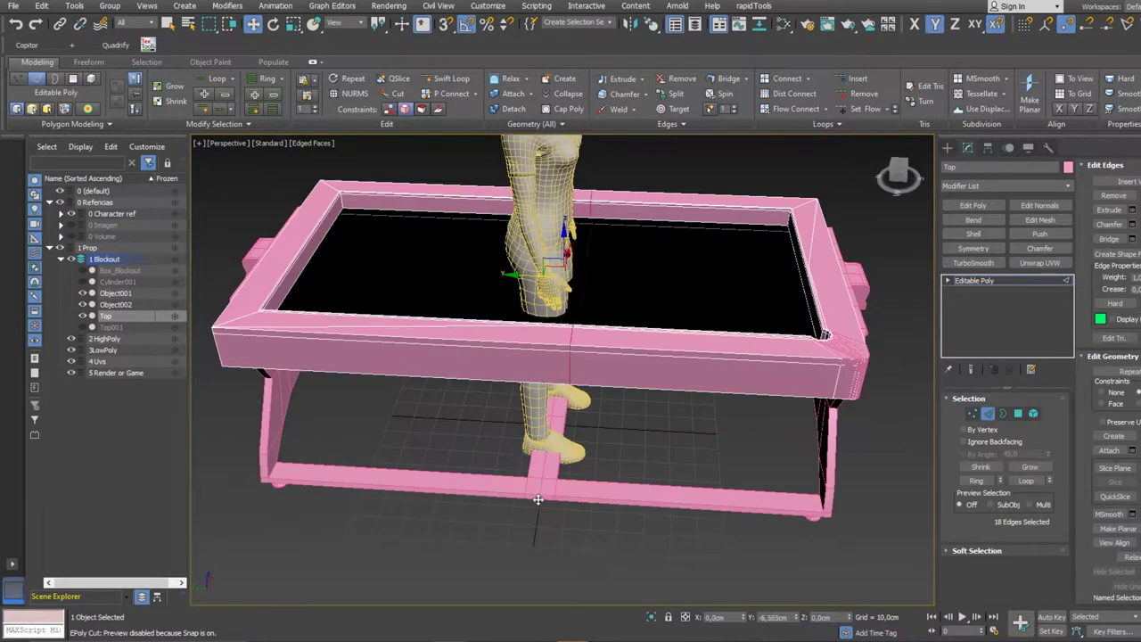
{"action": "scroll", "coordinate": [606, 422], "scroll_direction": "up", "scroll_amount": 5}
{"action": "key", "text": "1"}
{"action": "left_click", "coordinate": [502, 348]}
{"action": "mouse_move", "coordinate": [437, 343]}
{"action": "middle_mouse_down"}
{"action": "mouse_move", "coordinate": [456, 362]}
{"action": "mouse_move", "coordinate": [482, 339]}
{"action": "middle_mouse_up"}
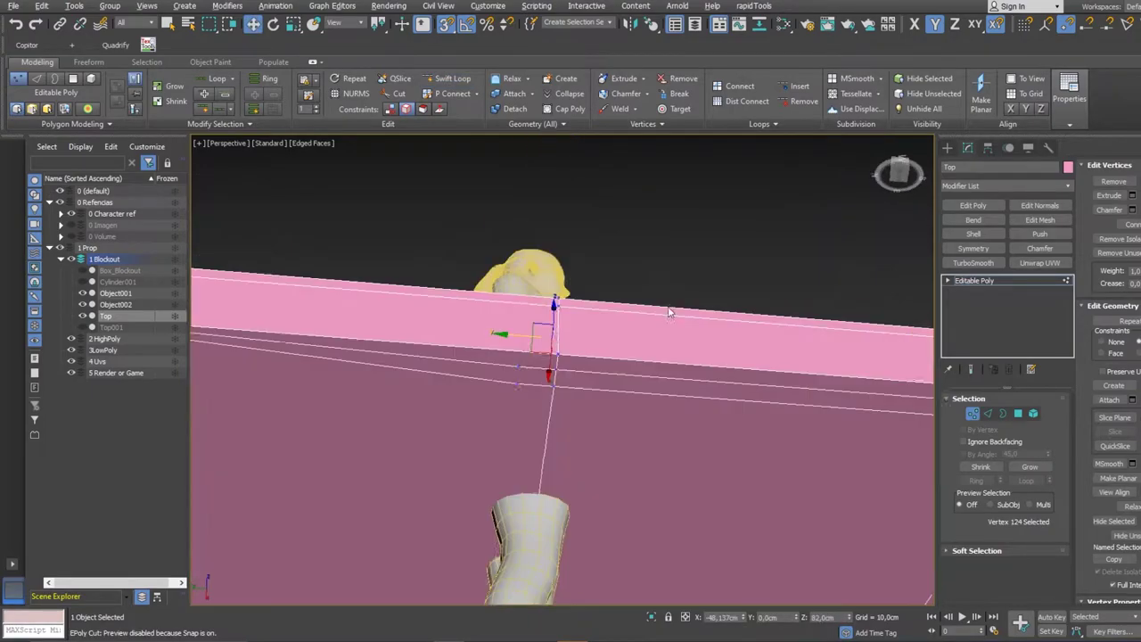
{"action": "middle_click_drag", "start_coordinate": [669, 382], "coordinate": [548, 357], "text": "alt"}
{"action": "scroll", "coordinate": [548, 357], "scroll_direction": "down", "scroll_amount": 4}
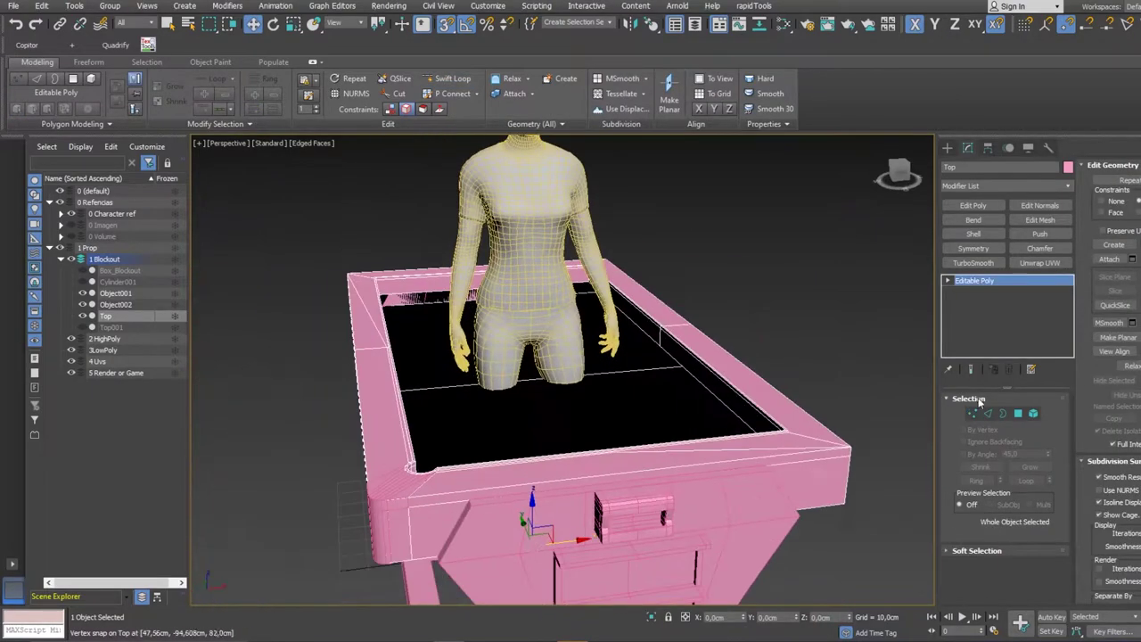
- Copy Object001's Symmetry modifier and paste it onto Top's modifier stack
{"action": "left_click", "coordinate": [115, 293]}
{"action": "right_click", "coordinate": [986, 293]}
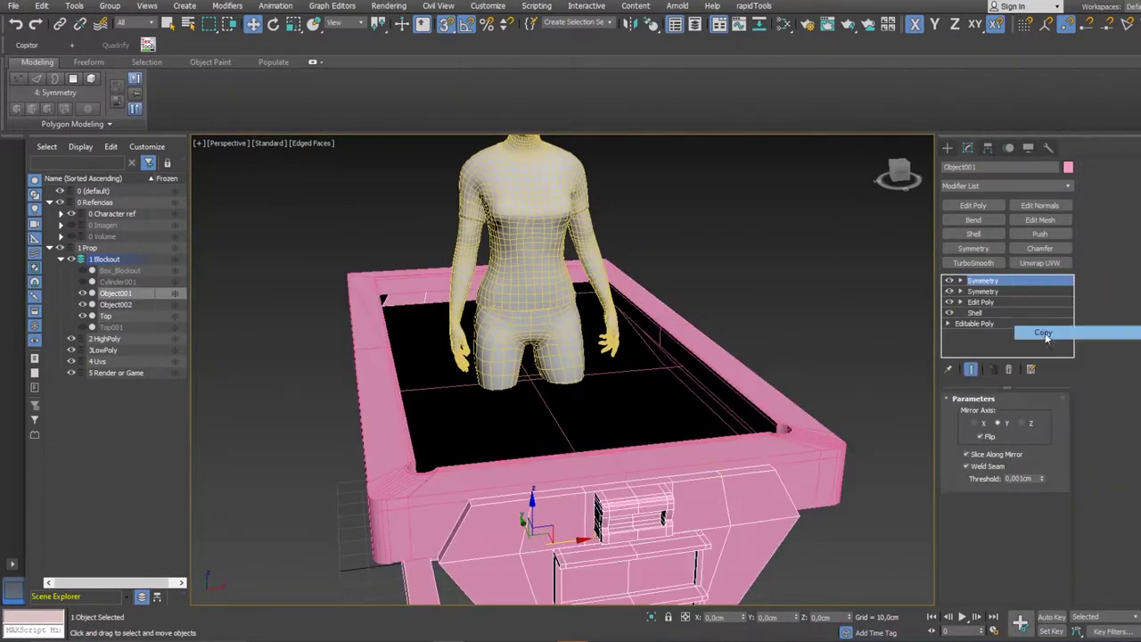
{"action": "left_click", "coordinate": [1043, 333]}
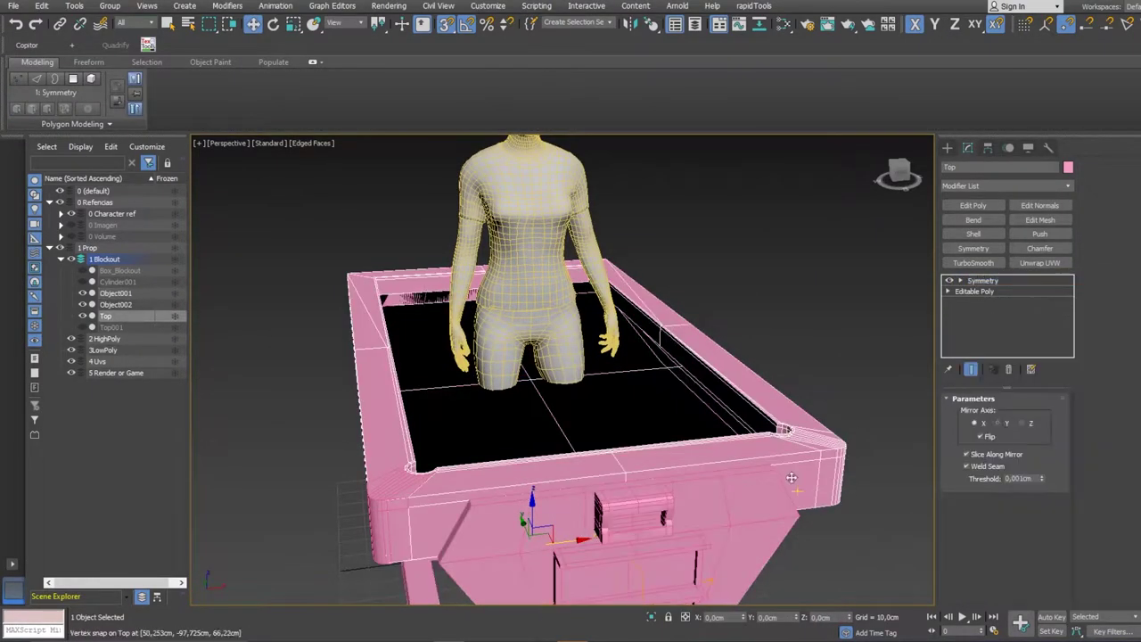
{"action": "right_click", "coordinate": [981, 303]}
{"action": "left_click", "coordinate": [1008, 386]}
{"action": "mouse_move", "coordinate": [625, 401]}
{"action": "middle_mouse_down", "text": "alt"}
{"action": "mouse_move", "coordinate": [681, 435]}
{"action": "mouse_move", "coordinate": [625, 418]}
{"action": "mouse_move", "coordinate": [675, 416]}
{"action": "middle_mouse_up", "text": "alt"}
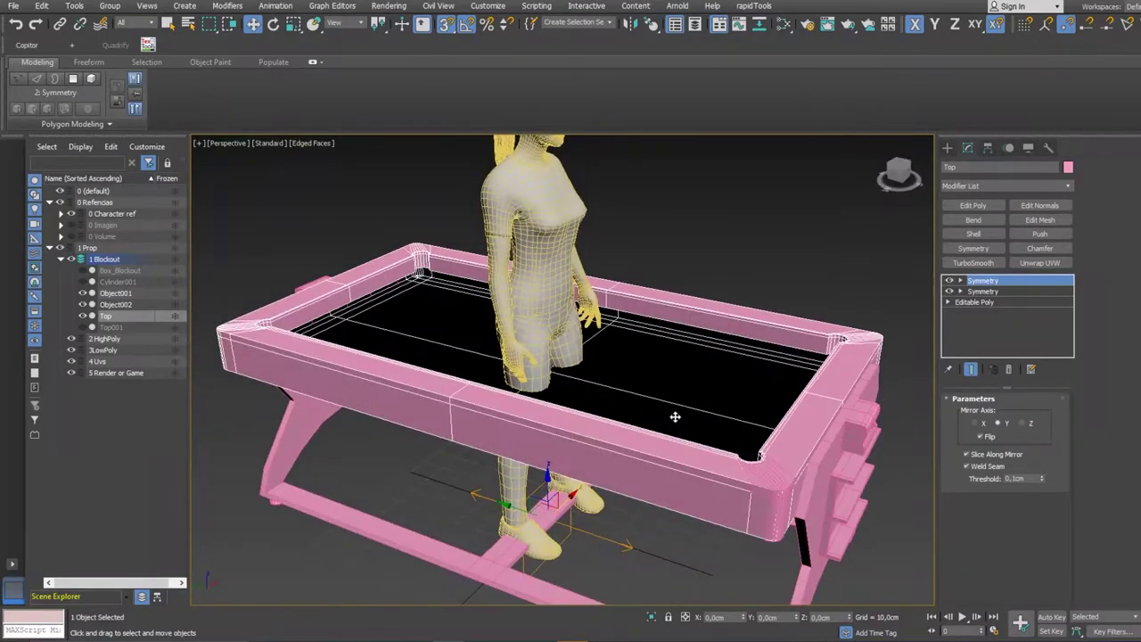
{"action": "left_click", "coordinate": [975, 301]}
- Insert a new vertical edge loop beside the existing pair on the front rail
{"action": "key", "text": "2"}
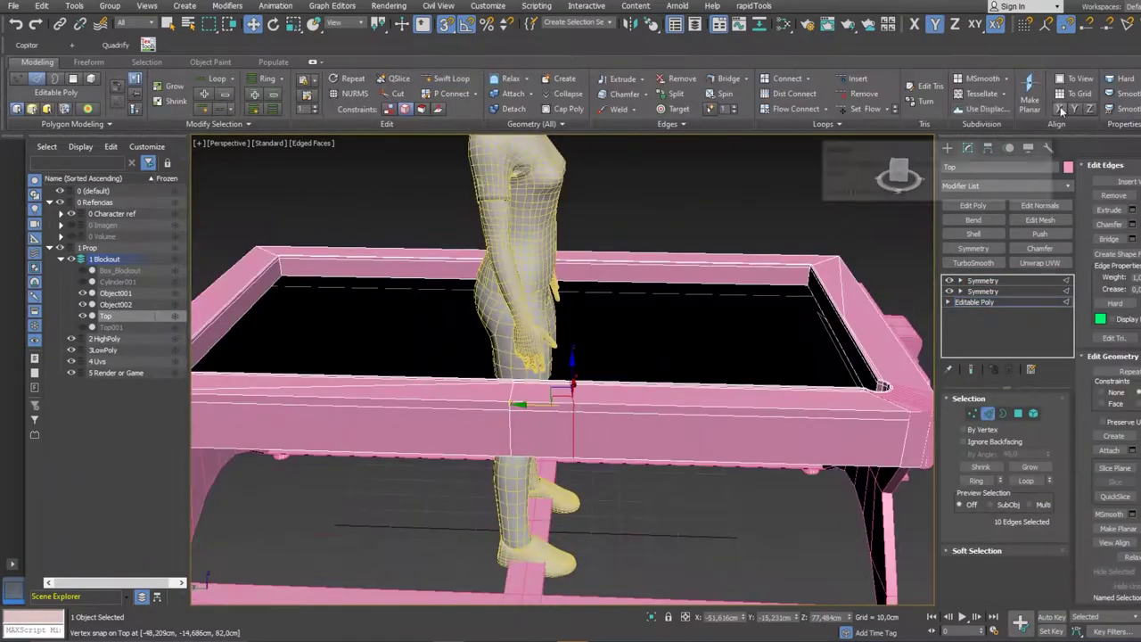
{"action": "middle_click_drag", "start_coordinate": [637, 385], "coordinate": [513, 528], "text": "alt"}
{"action": "scroll", "coordinate": [574, 329], "scroll_direction": "down", "scroll_amount": 3}
{"action": "middle_click_drag", "start_coordinate": [605, 334], "coordinate": [572, 412], "text": "alt"}
{"action": "key", "text": "1"}
{"action": "middle_click_drag", "start_coordinate": [594, 244], "coordinate": [638, 262], "text": "alt"}
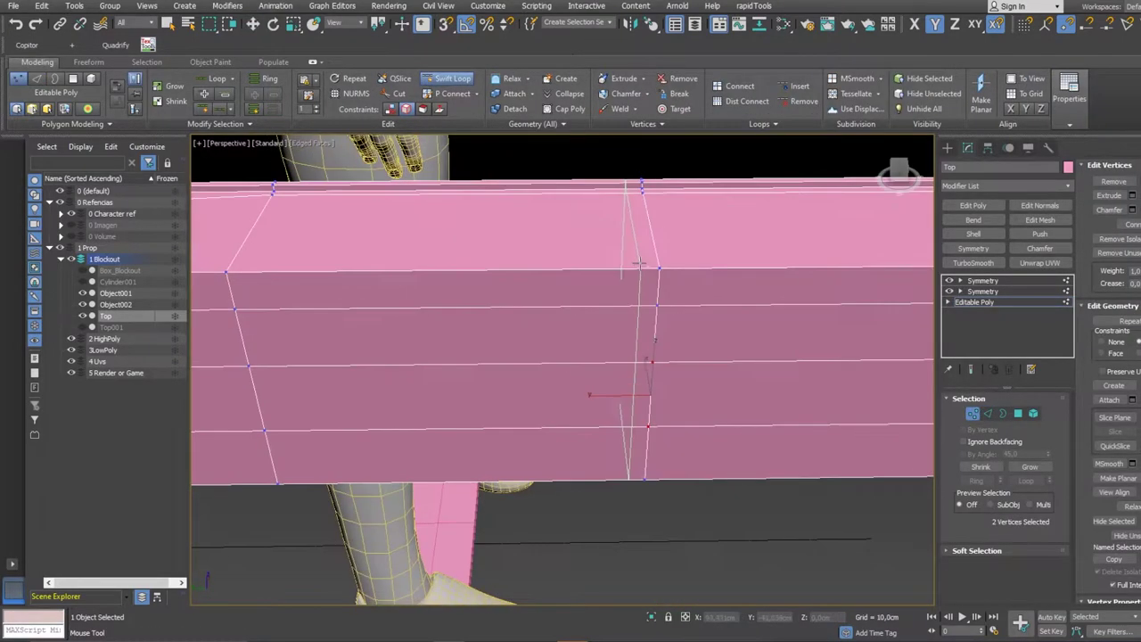
{"action": "left_click", "coordinate": [644, 383]}
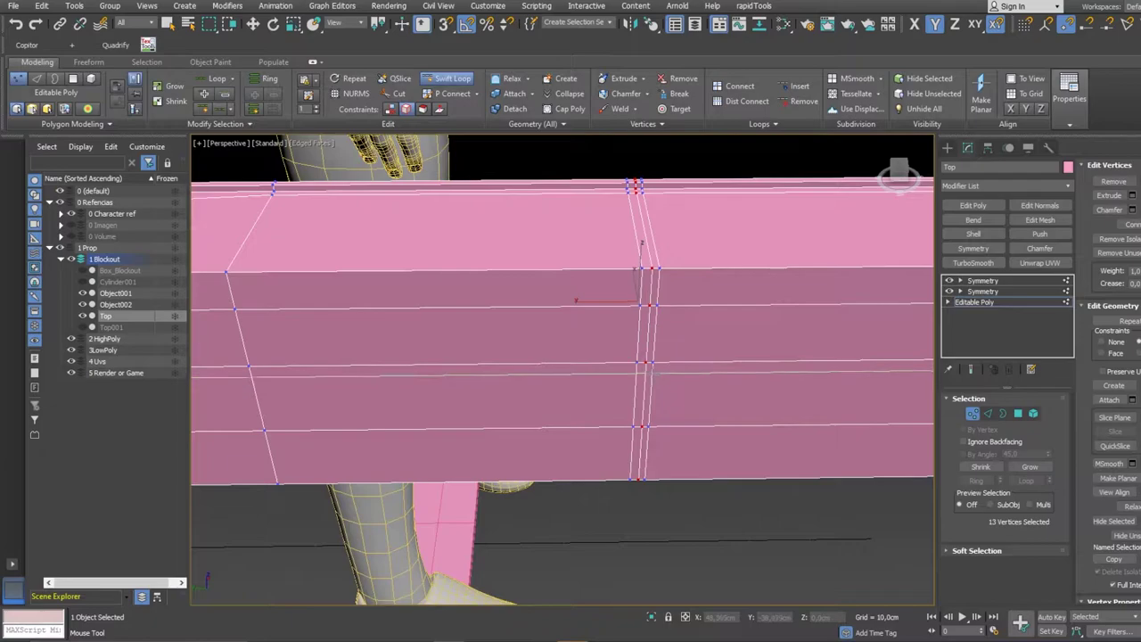
{"action": "middle_click_drag", "start_coordinate": [644, 384], "coordinate": [624, 357], "text": "alt"}
{"action": "key", "text": "w"}
{"action": "scroll", "coordinate": [613, 407], "scroll_direction": "up", "scroll_amount": 5}
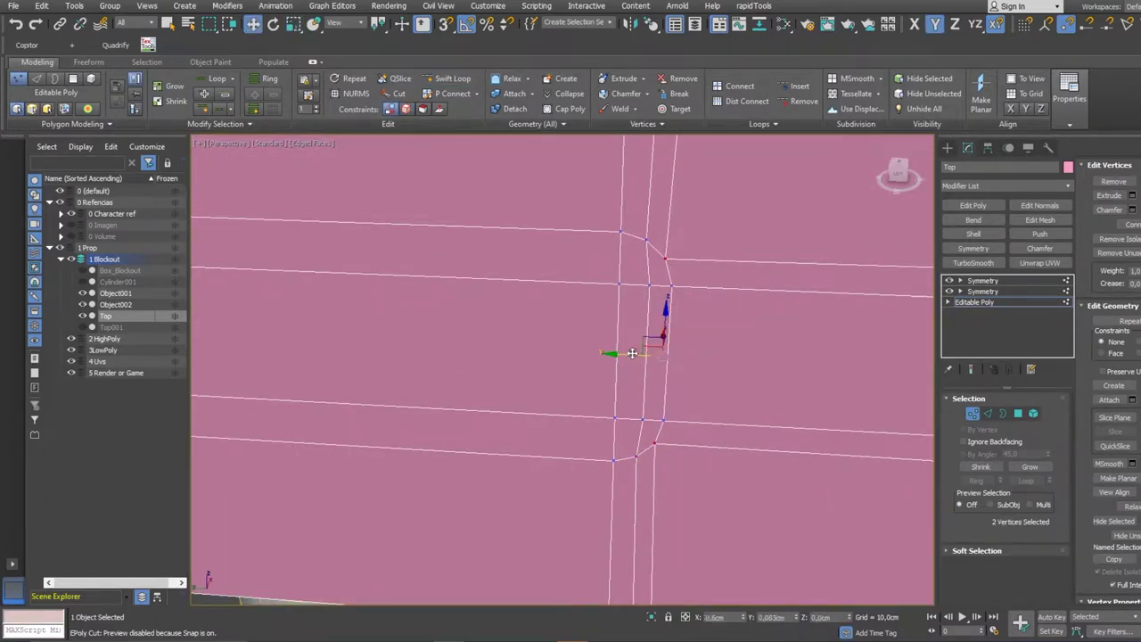
{"action": "scroll", "coordinate": [661, 309], "scroll_direction": "down", "scroll_amount": 5}
- Select the nine faces of the rail strip and extrude them inward
{"action": "key", "text": "4"}
{"action": "scroll", "coordinate": [557, 434], "scroll_direction": "up", "scroll_amount": 3}
{"action": "middle_click_drag", "start_coordinate": [624, 419], "coordinate": [558, 434]}
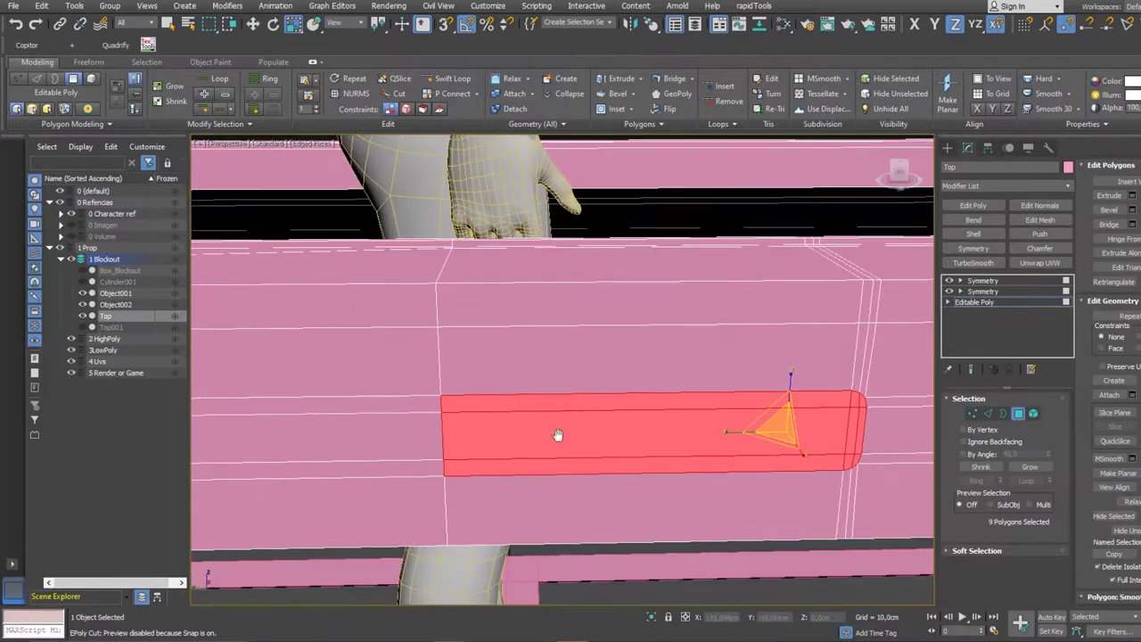
{"action": "middle_click_drag", "start_coordinate": [346, 244], "coordinate": [437, 378], "text": "alt"}
{"action": "right_click", "coordinate": [438, 378]}
{"action": "left_click", "coordinate": [405, 412]}
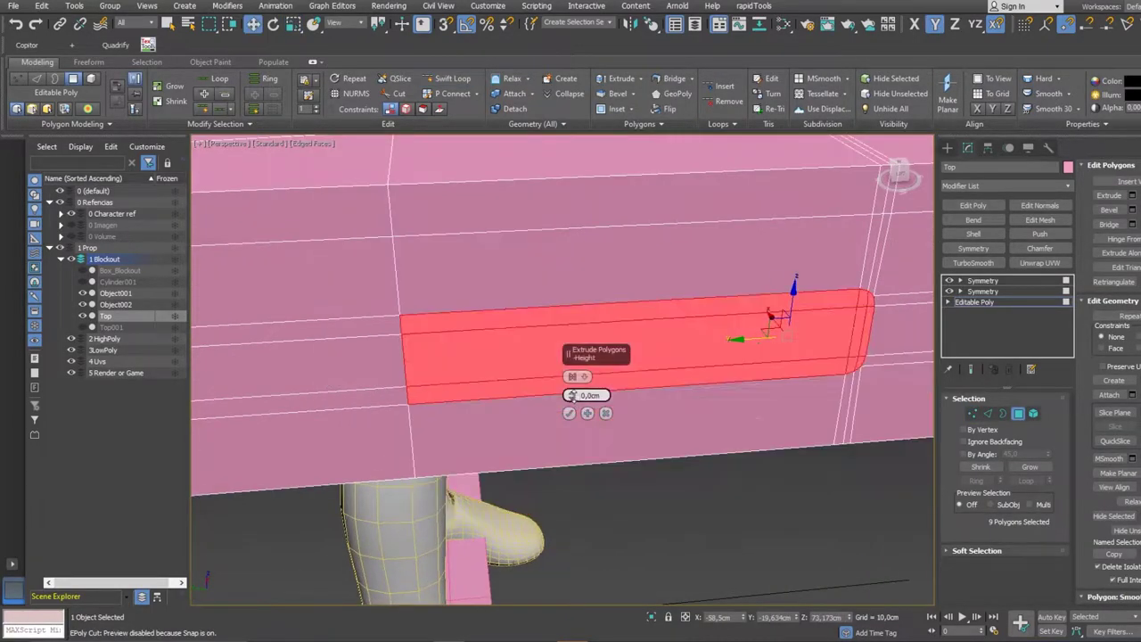
{"action": "left_click", "coordinate": [570, 413]}
{"action": "scroll", "coordinate": [571, 399], "scroll_direction": "down", "scroll_amount": 5}
{"action": "middle_click_drag", "start_coordinate": [570, 398], "coordinate": [461, 467], "text": "alt"}
{"action": "left_click", "coordinate": [461, 466]}
- Draw a small sphere, Sphere001, on the front rail
{"action": "scroll", "coordinate": [516, 432], "scroll_direction": "up", "scroll_amount": 1}
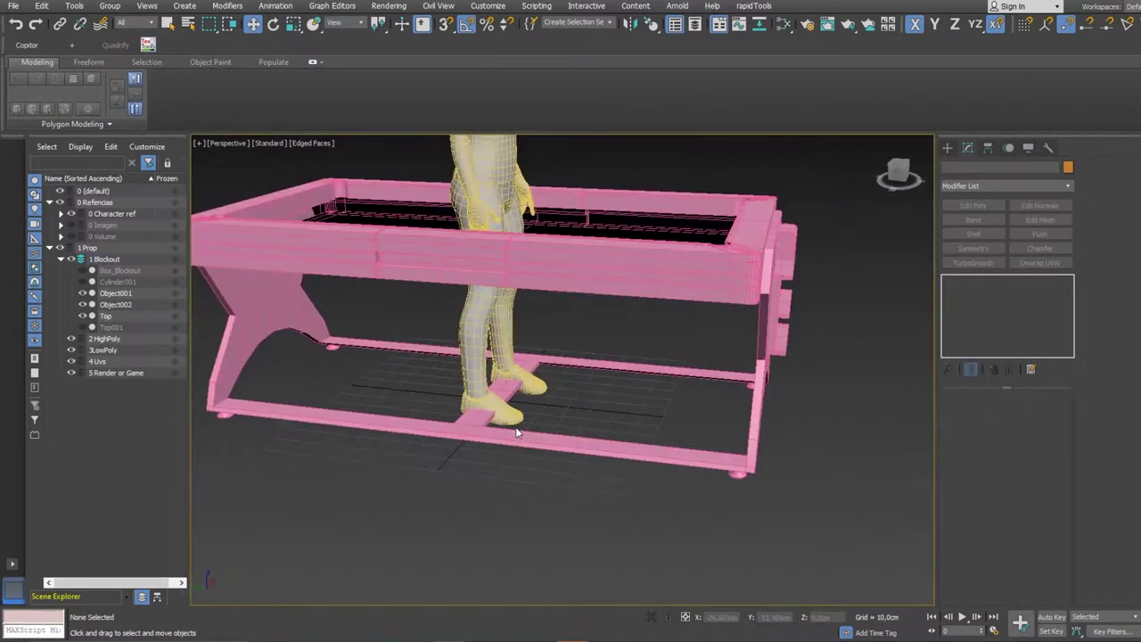
{"action": "scroll", "coordinate": [553, 406], "scroll_direction": "up", "scroll_amount": 2}
{"action": "middle_click_drag", "start_coordinate": [581, 400], "coordinate": [655, 362], "text": "alt"}
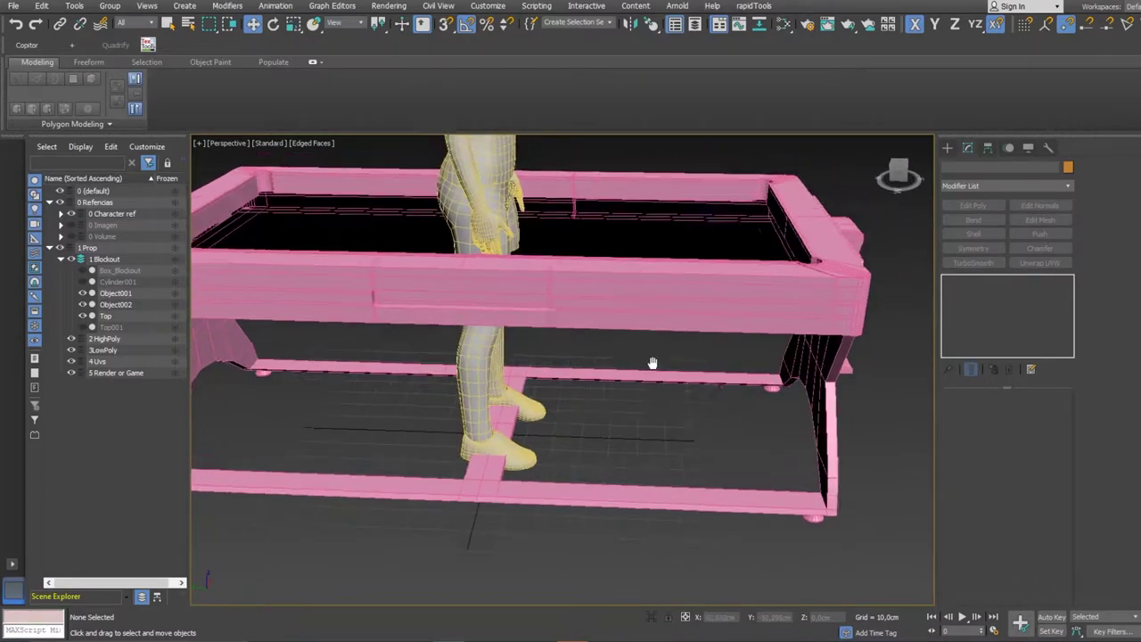
{"action": "left_click", "coordinate": [947, 147]}
{"action": "left_click", "coordinate": [980, 237]}
{"action": "left_click_drag", "start_coordinate": [622, 533], "coordinate": [625, 537]}
{"action": "middle_click_drag", "start_coordinate": [626, 538], "coordinate": [634, 271], "text": "alt"}
- Set the sphere's radius to 2 cm with 12 segments
{"action": "scroll", "coordinate": [634, 270], "scroll_direction": "up", "scroll_amount": 3}
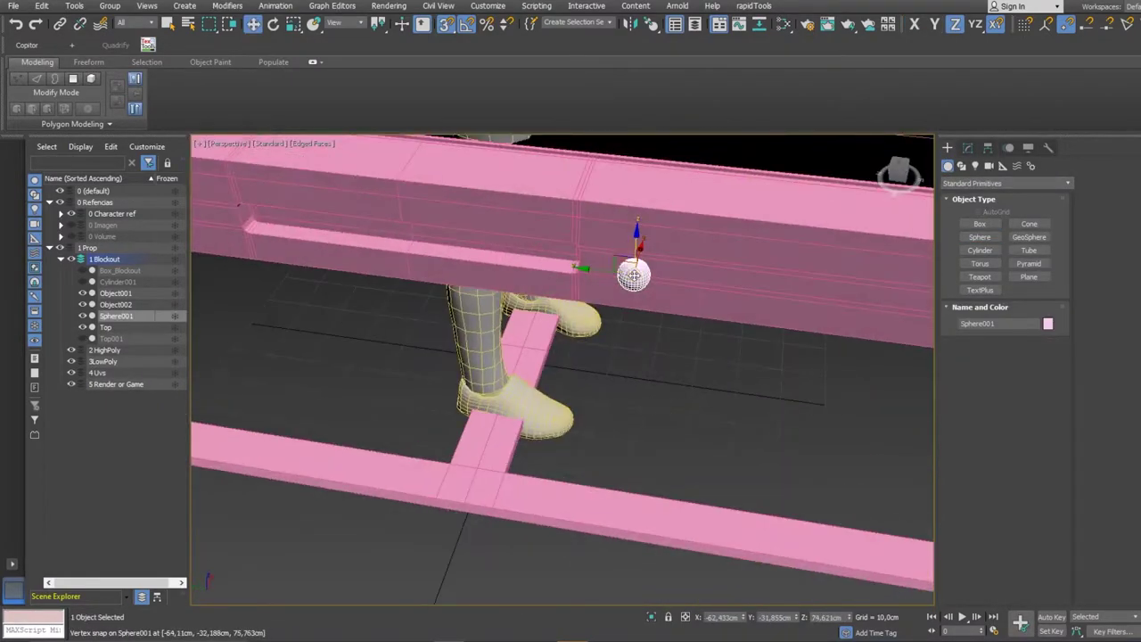
{"action": "key", "text": "w"}
{"action": "left_click", "coordinate": [967, 147]}
{"action": "left_click", "coordinate": [996, 418]}
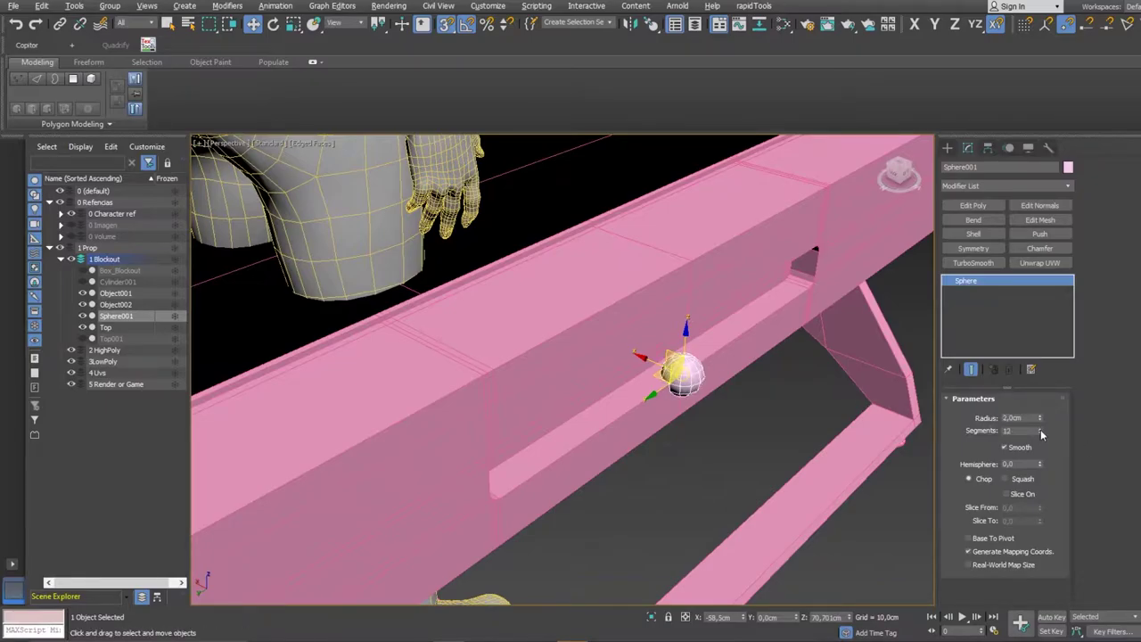
{"action": "mouse_move", "coordinate": [678, 374]}
{"action": "middle_mouse_down", "text": "alt"}
{"action": "mouse_move", "coordinate": [624, 268]}
{"action": "mouse_move", "coordinate": [678, 375]}
{"action": "middle_mouse_up", "text": "alt"}
{"action": "scroll", "coordinate": [678, 375], "scroll_direction": "up", "scroll_amount": 3}
- Clone the nine slot faces on Top into a new object, Object003
{"action": "left_click", "coordinate": [673, 295]}
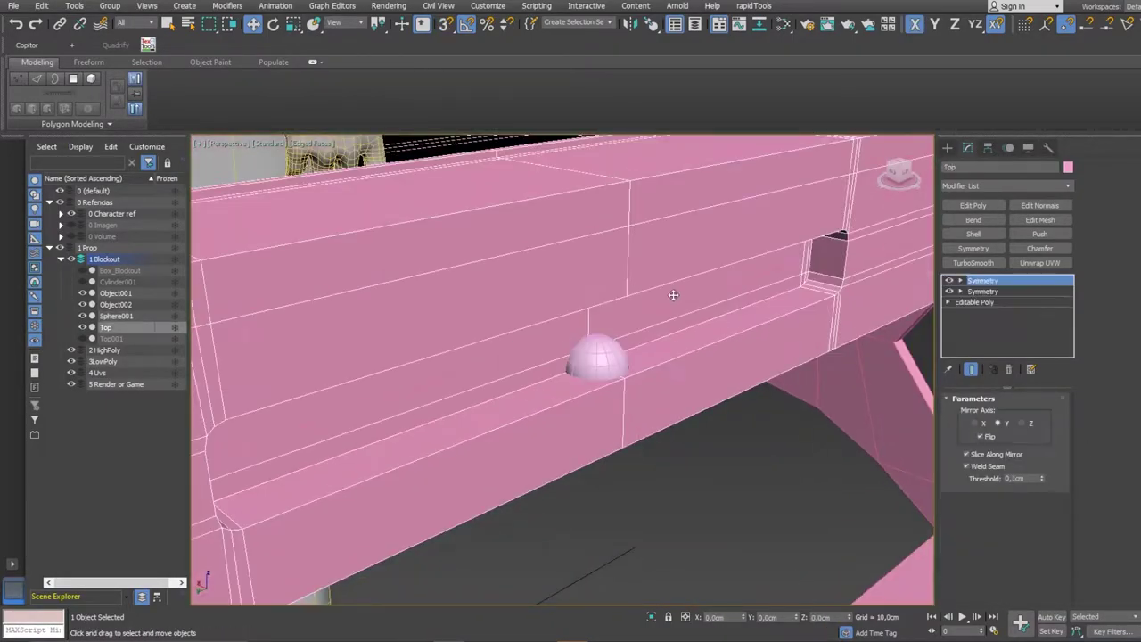
{"action": "key", "text": "4"}
{"action": "middle_click_drag", "start_coordinate": [673, 295], "coordinate": [740, 255], "text": "alt"}
{"action": "scroll", "coordinate": [642, 328], "scroll_direction": "up", "scroll_amount": 3}
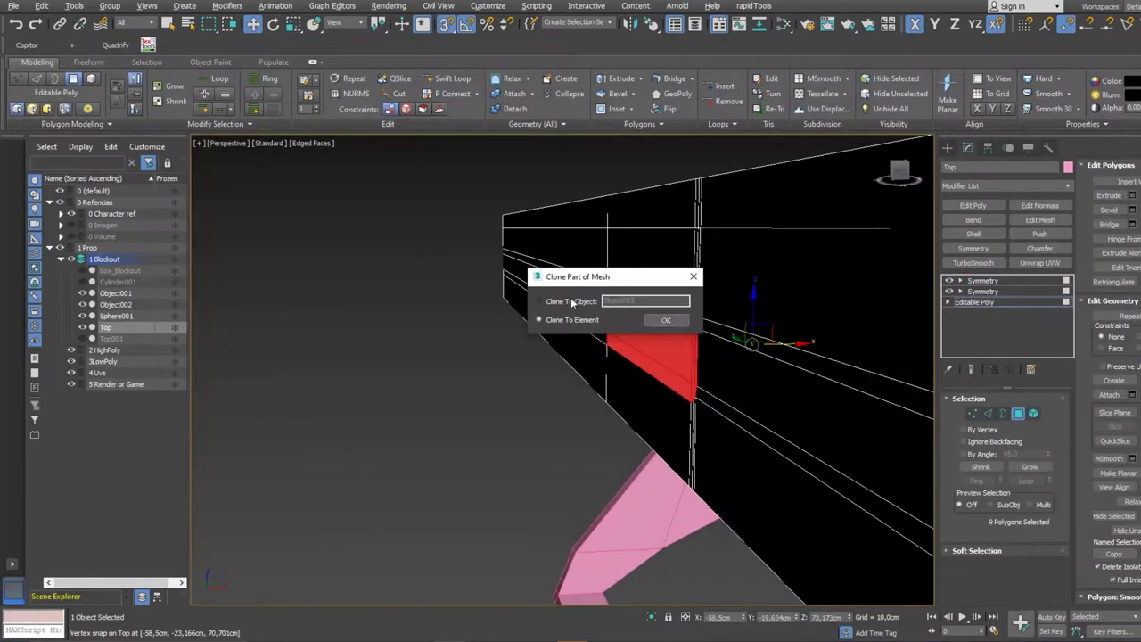
{"action": "left_click", "coordinate": [573, 301]}
{"action": "left_click", "coordinate": [666, 320]}
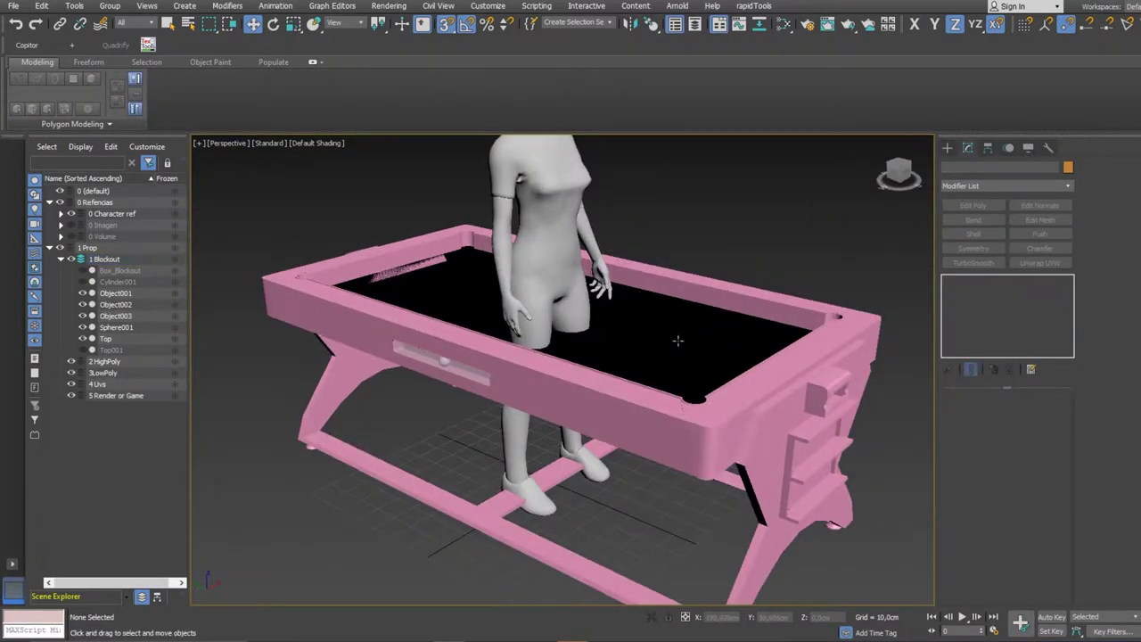
{"action": "middle_click_drag", "start_coordinate": [680, 339], "coordinate": [789, 351], "text": "alt"}
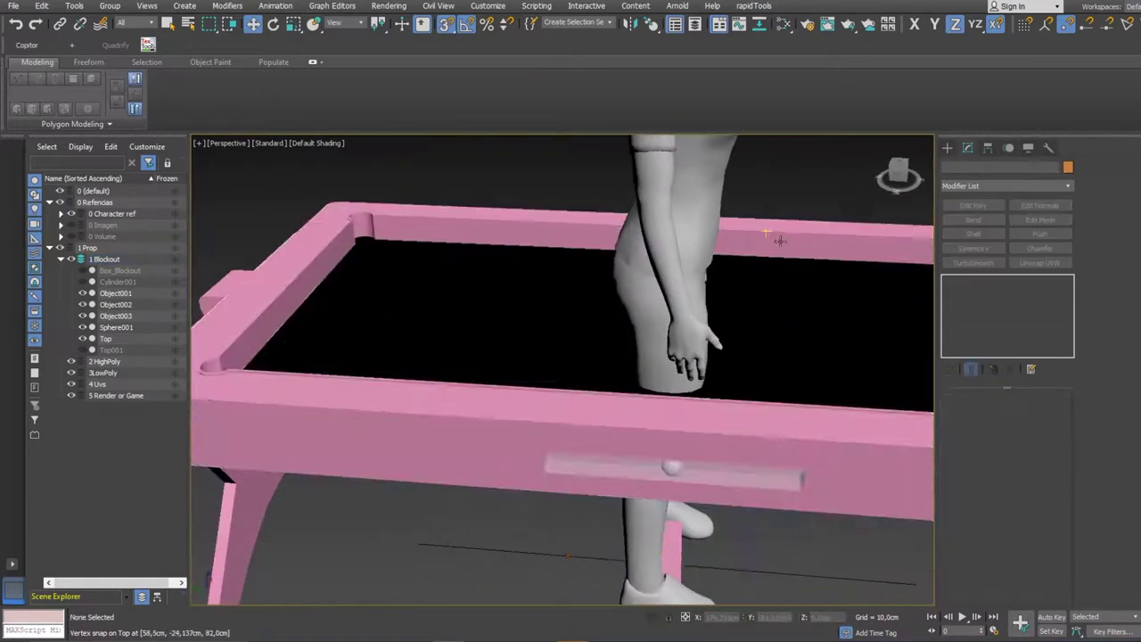
- Select the vertex at the end of the cut and connect Top's selected edges
{"action": "key", "text": "1"}
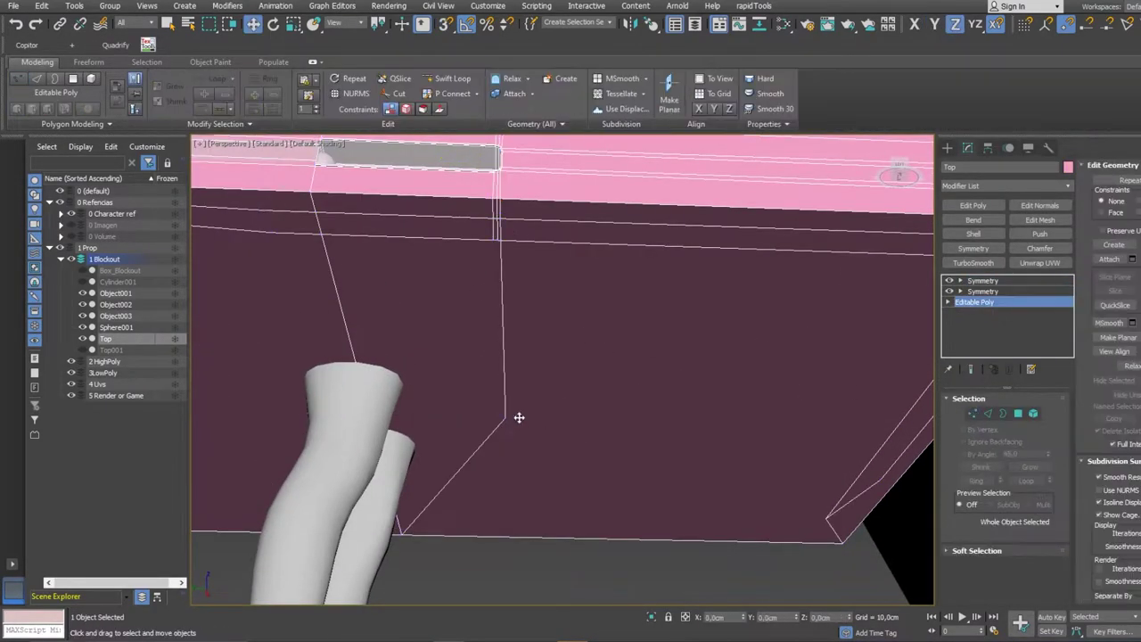
{"action": "left_click", "coordinate": [502, 416]}
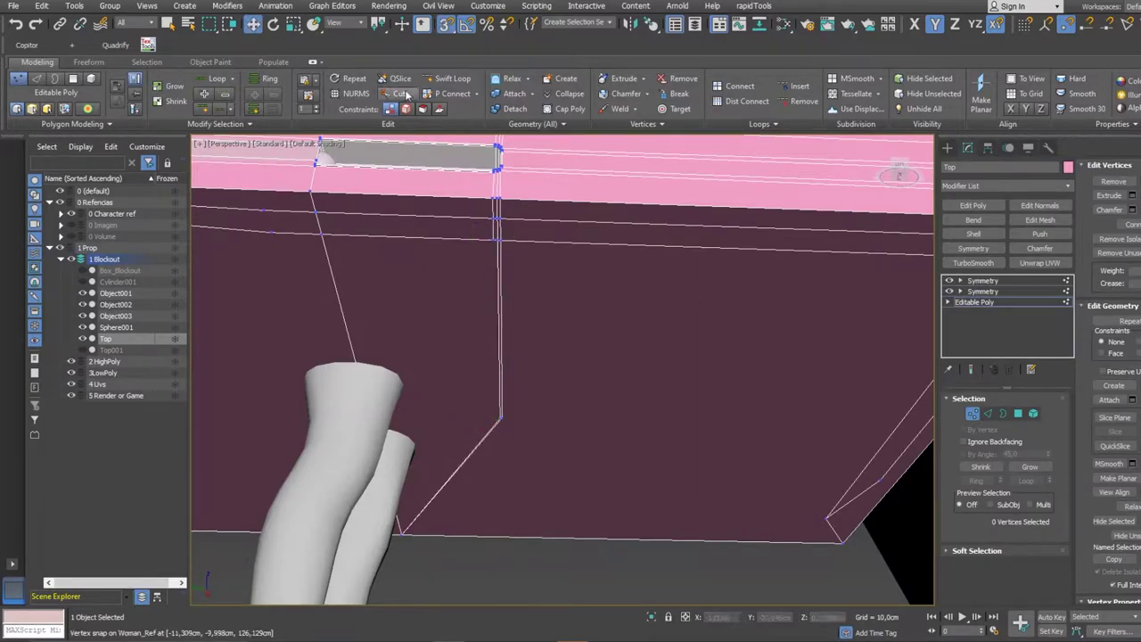
{"action": "left_click", "coordinate": [419, 326]}
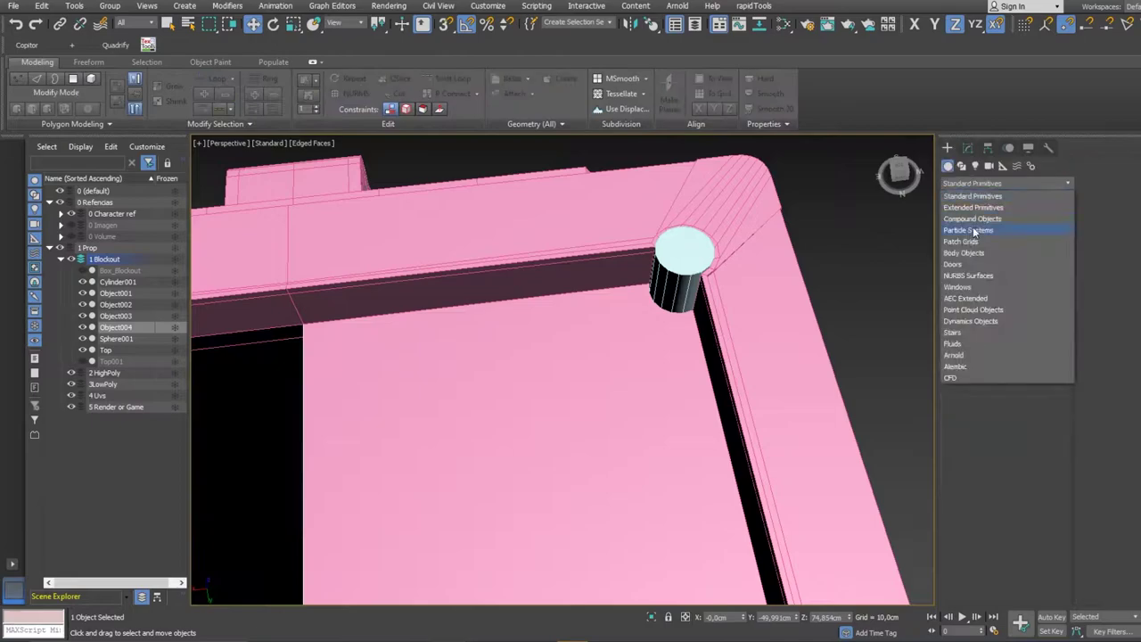
- Convert the corner pocket cylinder to an editable poly and select the hole's side faces
{"action": "left_click", "coordinate": [669, 276]}
{"action": "mouse_move", "coordinate": [678, 303]}
{"action": "middle_mouse_down", "text": "alt"}
{"action": "mouse_move", "coordinate": [615, 319]}
{"action": "mouse_move", "coordinate": [702, 424]}
{"action": "middle_mouse_up", "text": "alt"}
{"action": "key", "text": "4"}
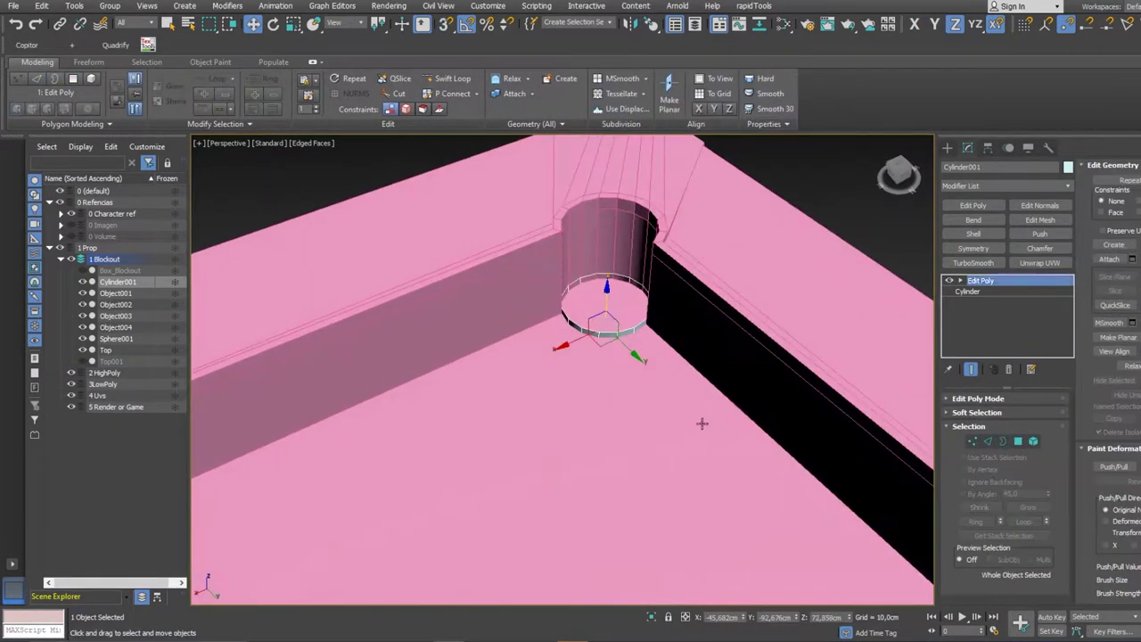
{"action": "middle_click_drag", "start_coordinate": [627, 330], "coordinate": [533, 361], "text": "alt"}
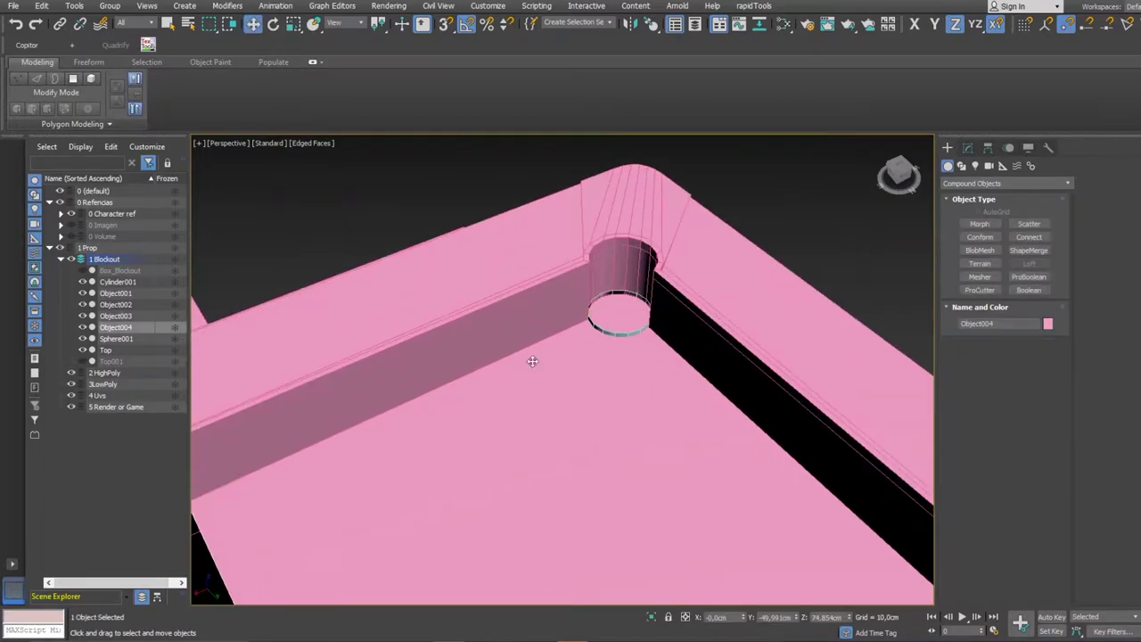
{"action": "right_click", "coordinate": [637, 383]}
{"action": "left_click", "coordinate": [790, 543]}
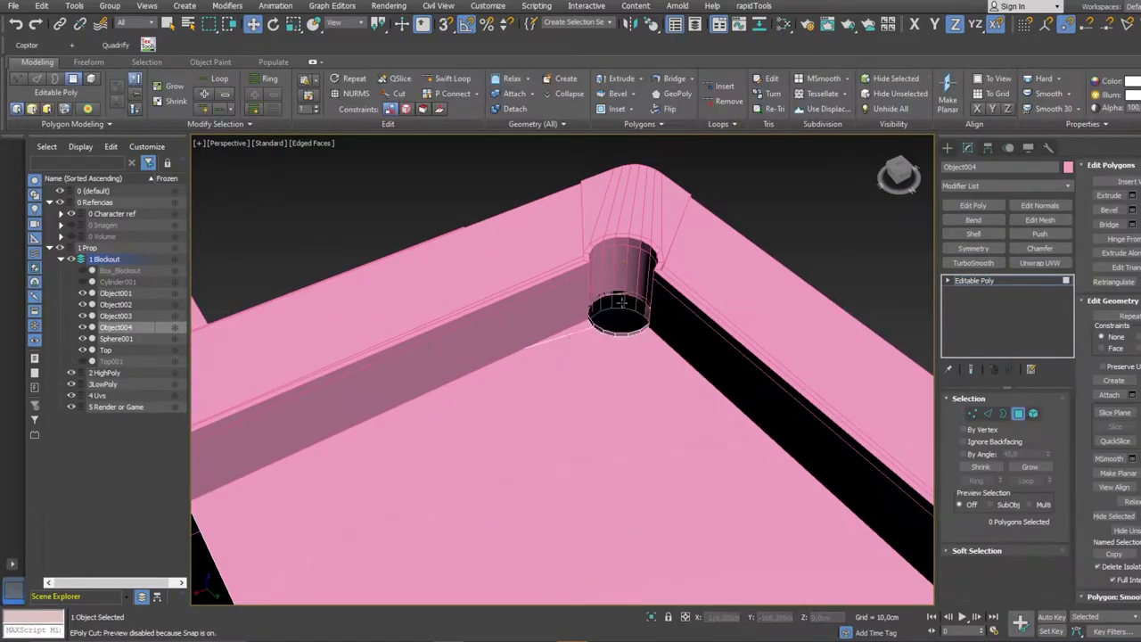
{"action": "scroll", "coordinate": [616, 313], "scroll_direction": "up", "scroll_amount": 5}
{"action": "middle_click_drag", "start_coordinate": [615, 312], "coordinate": [655, 389], "text": "alt"}
{"action": "left_click", "coordinate": [610, 321], "text": "shift"}
{"action": "left_click", "coordinate": [973, 413]}
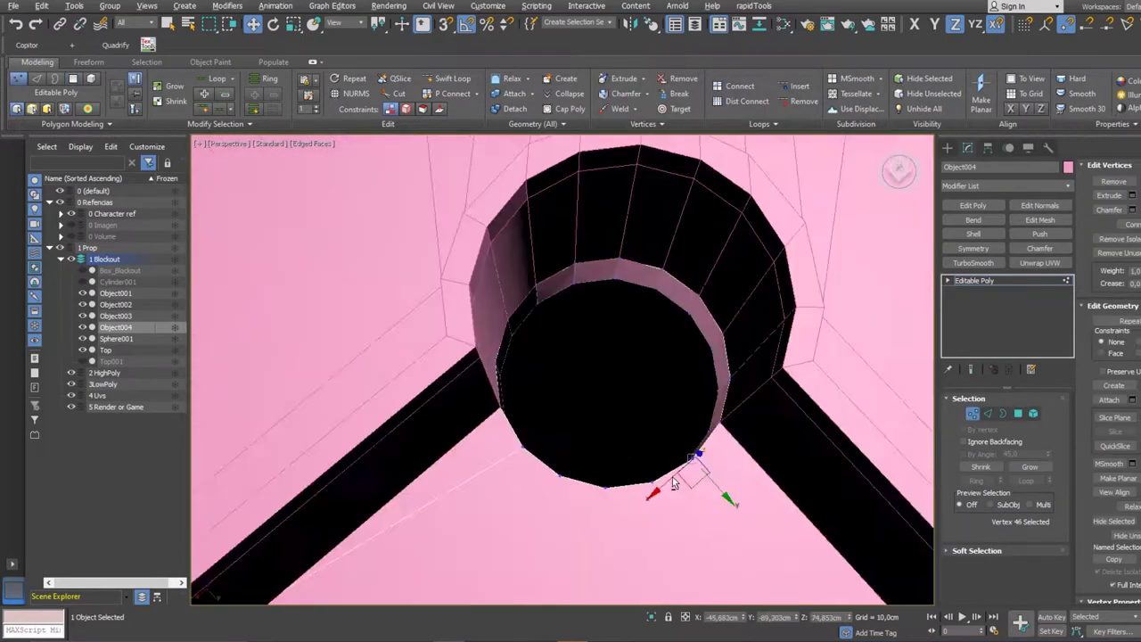
- Cut new edges across the corner pocket hole
{"action": "middle_click_drag", "start_coordinate": [673, 477], "coordinate": [505, 370], "text": "alt"}
{"action": "key", "text": "w"}
{"action": "key", "text": "4"}
{"action": "key", "text": "1"}
{"action": "mouse_move", "coordinate": [586, 340]}
{"action": "middle_mouse_down", "text": "alt"}
{"action": "mouse_move", "coordinate": [548, 171]}
{"action": "mouse_move", "coordinate": [556, 286]}
{"action": "mouse_move", "coordinate": [619, 306]}
{"action": "mouse_move", "coordinate": [658, 339]}
{"action": "mouse_move", "coordinate": [576, 415]}
{"action": "middle_mouse_up", "text": "alt"}
{"action": "key", "text": "alt+c"}
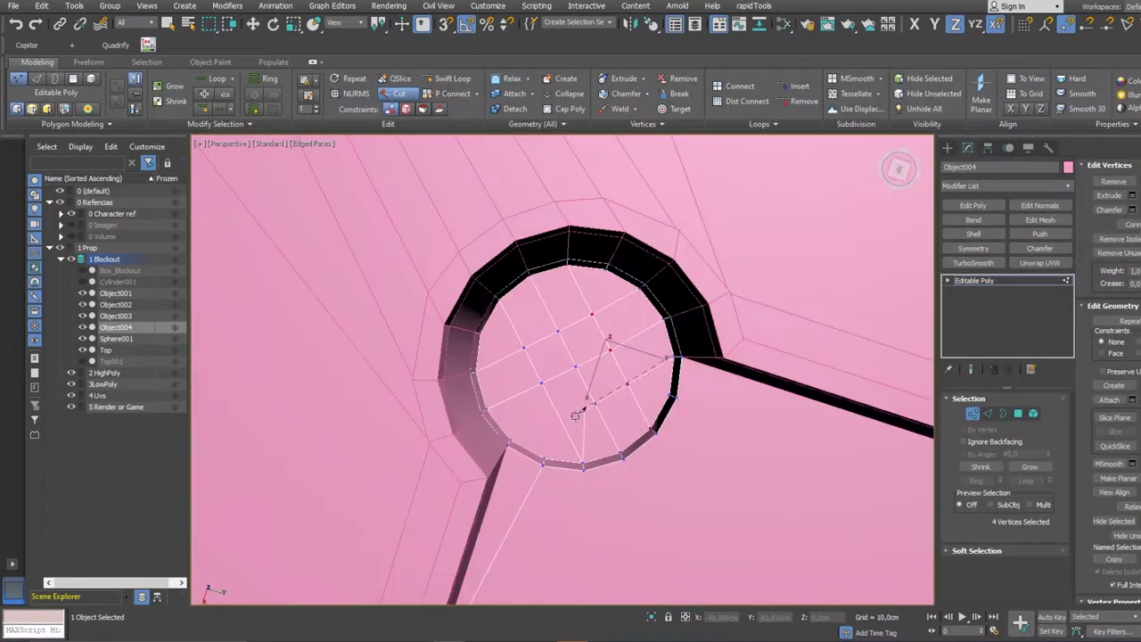
{"action": "right_click", "coordinate": [515, 437]}
{"action": "middle_click_drag", "start_coordinate": [515, 437], "coordinate": [533, 336], "text": "alt"}
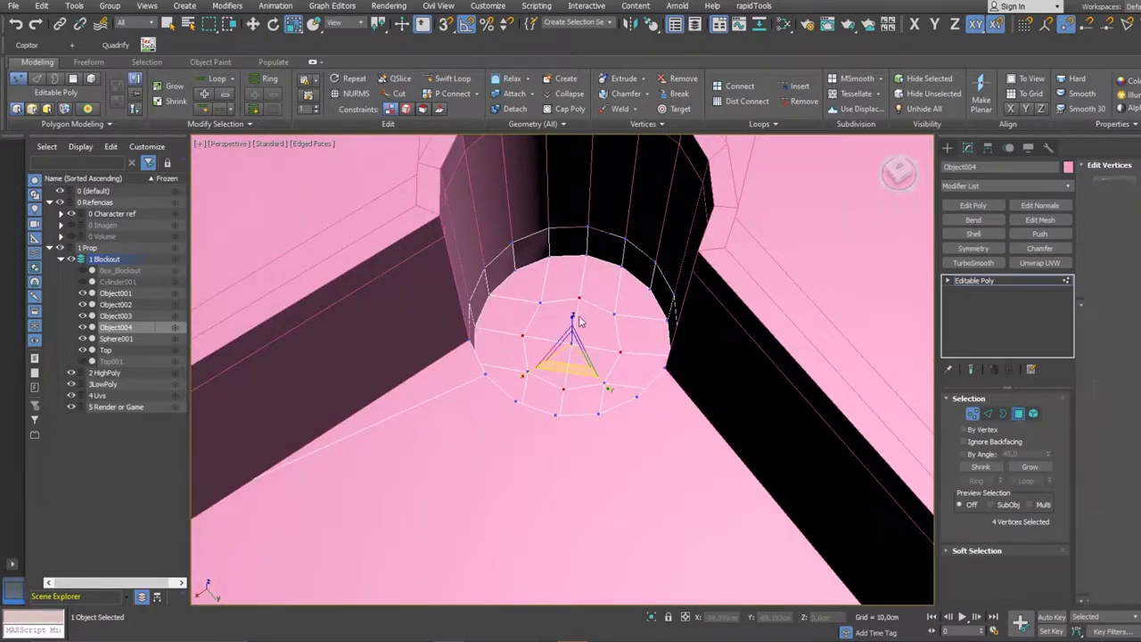
{"action": "mouse_move", "coordinate": [656, 402]}
{"action": "middle_mouse_down", "text": "alt"}
{"action": "mouse_move", "coordinate": [580, 374]}
{"action": "mouse_move", "coordinate": [570, 383]}
{"action": "mouse_move", "coordinate": [571, 344]}
{"action": "mouse_move", "coordinate": [754, 431]}
{"action": "middle_mouse_up", "text": "alt"}
- Switch to wireframe display to inspect the edges around the hole
{"action": "key", "text": "1"}
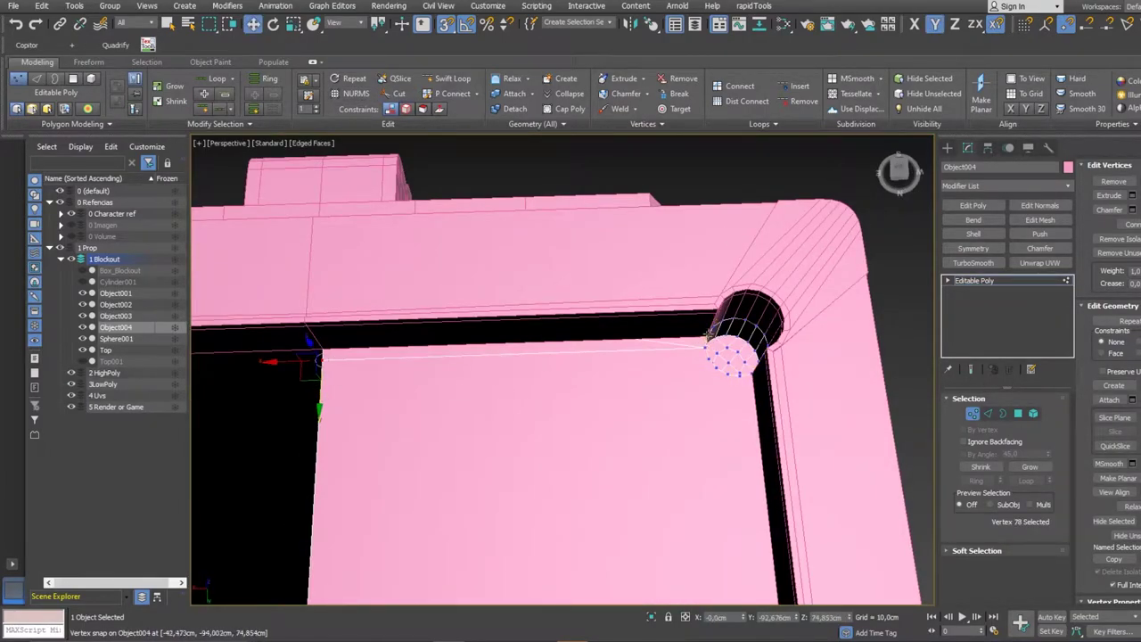
{"action": "key", "text": "2"}
{"action": "middle_click_drag", "start_coordinate": [708, 336], "coordinate": [601, 356], "text": "alt"}
{"action": "scroll", "coordinate": [601, 357], "scroll_direction": "up", "scroll_amount": 3}
{"action": "scroll", "coordinate": [657, 389], "scroll_direction": "down", "scroll_amount": 2}
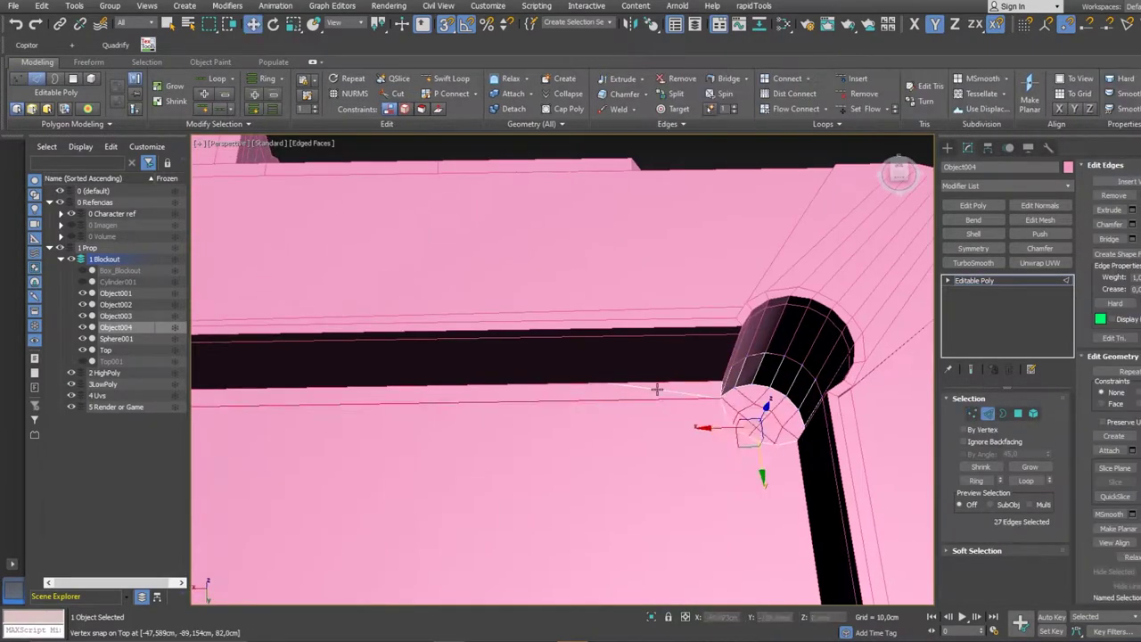
{"action": "key", "text": "F3"}
{"action": "scroll", "coordinate": [657, 390], "scroll_direction": "down", "scroll_amount": 5}
{"action": "key", "text": "F3"}
{"action": "key", "text": "F3"}
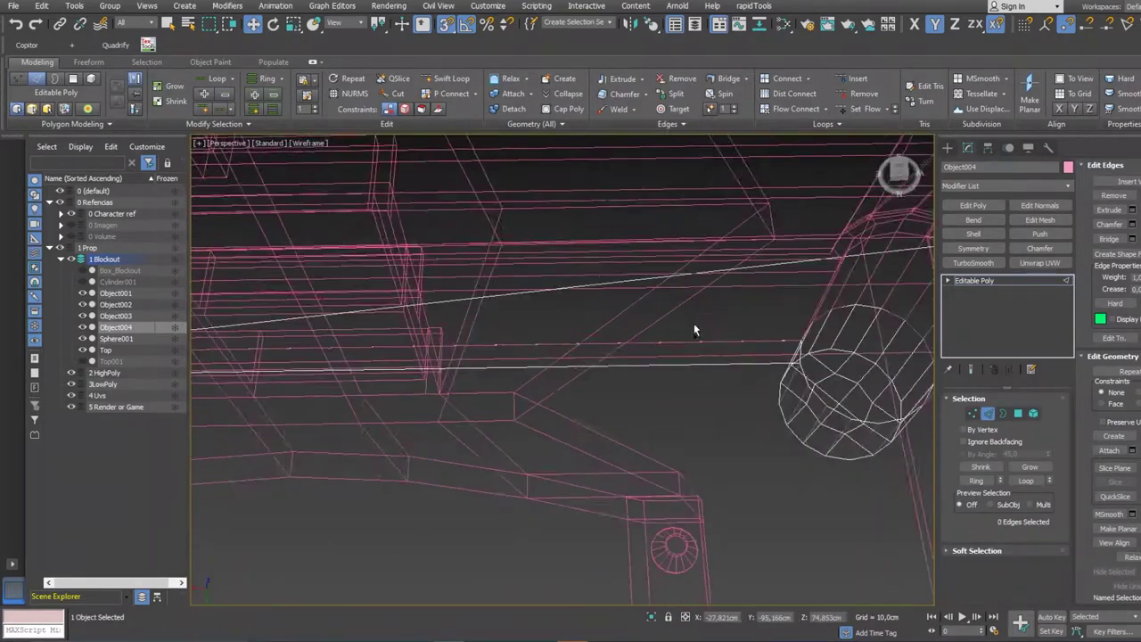
{"action": "key", "text": "1"}
- Cut a new edge on Object004's frame corner, snapped to a Top vertex
{"action": "middle_click_drag", "start_coordinate": [616, 326], "coordinate": [515, 387]}
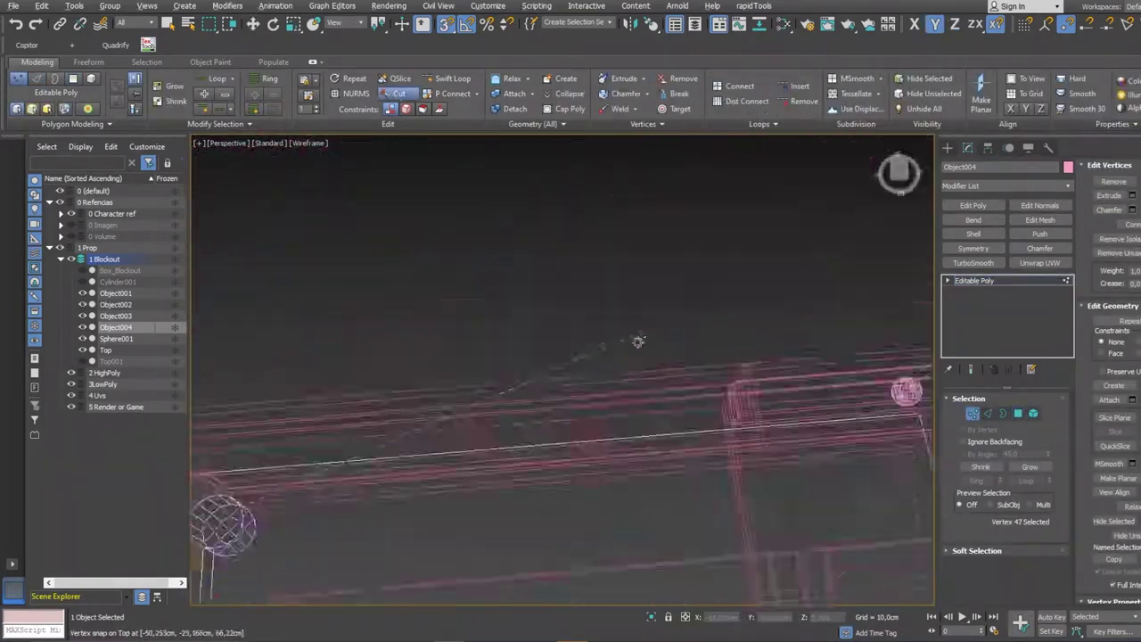
{"action": "mouse_move", "coordinate": [638, 342]}
{"action": "middle_mouse_down", "text": "alt"}
{"action": "mouse_move", "coordinate": [720, 400]}
{"action": "mouse_move", "coordinate": [663, 471]}
{"action": "mouse_move", "coordinate": [621, 444]}
{"action": "middle_mouse_up", "text": "alt"}
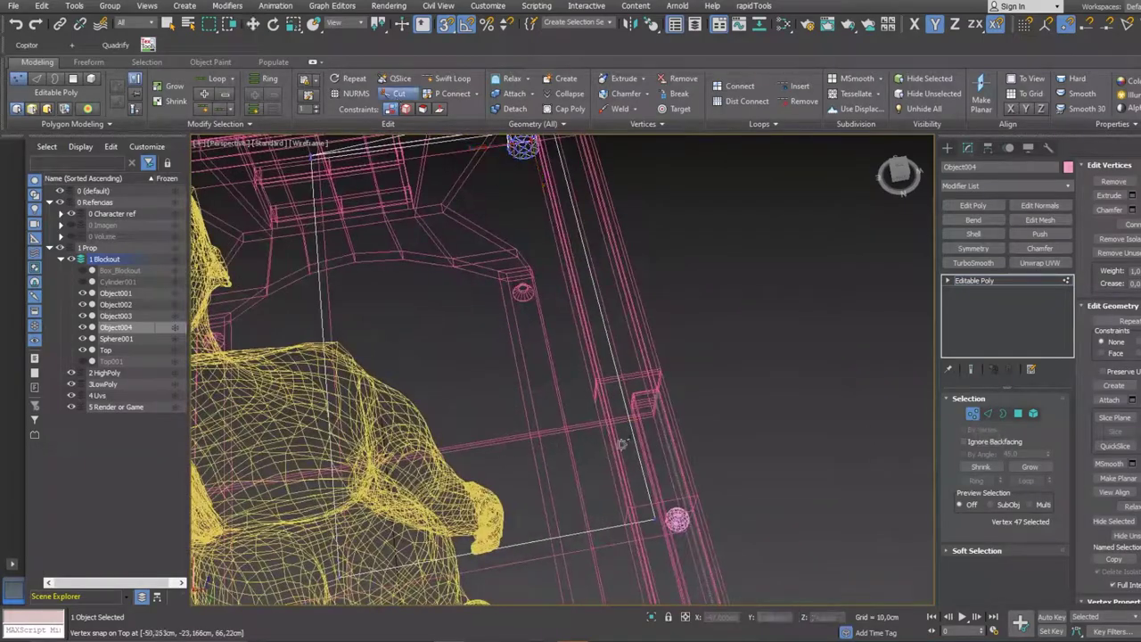
{"action": "key", "text": "z"}
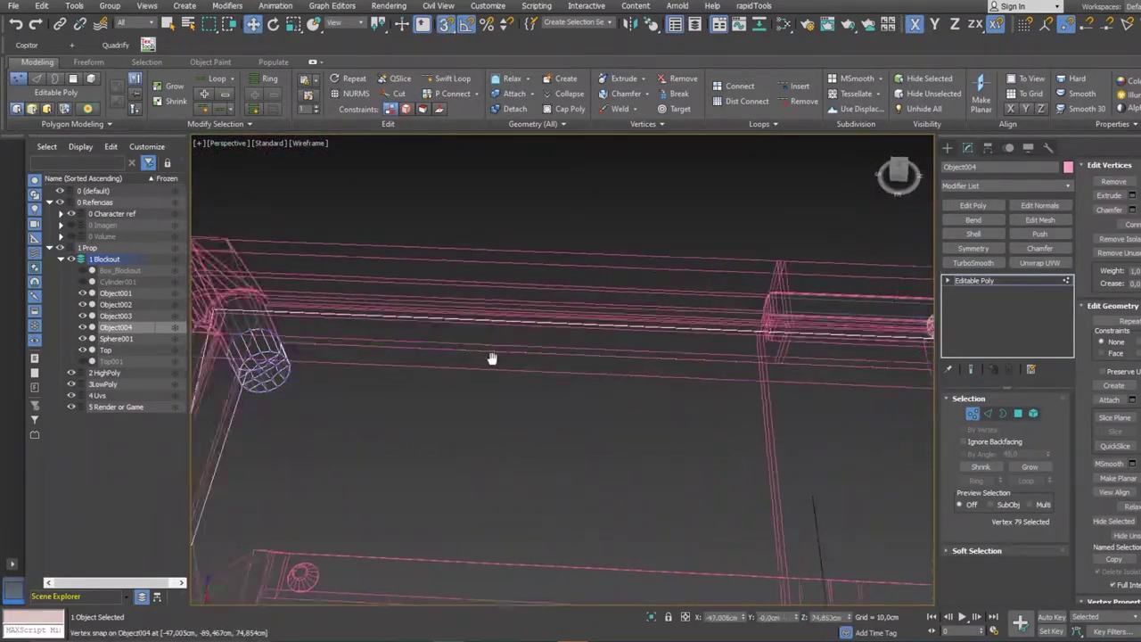
{"action": "mouse_move", "coordinate": [456, 339]}
{"action": "middle_mouse_down", "text": "alt"}
{"action": "mouse_move", "coordinate": [444, 227]}
{"action": "mouse_move", "coordinate": [464, 268]}
{"action": "middle_mouse_up", "text": "alt"}
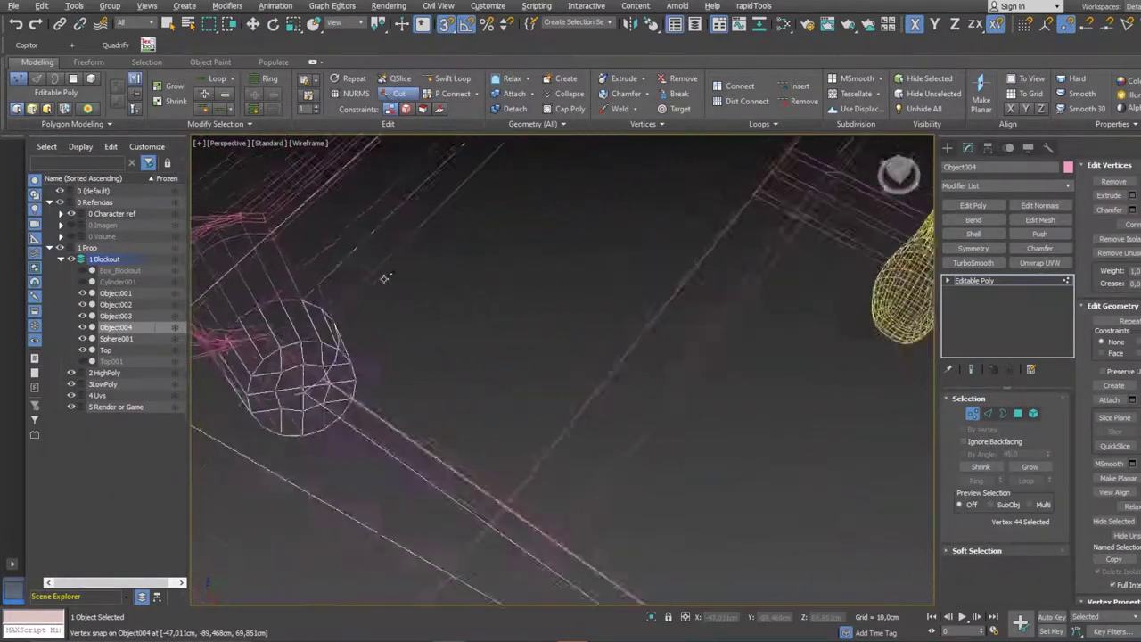
{"action": "left_click_drag", "start_coordinate": [546, 493], "coordinate": [731, 170]}
{"action": "mouse_move", "coordinate": [732, 169]}
{"action": "middle_mouse_down", "text": "alt"}
{"action": "mouse_move", "coordinate": [750, 339]}
{"action": "mouse_move", "coordinate": [735, 436]}
{"action": "middle_mouse_up", "text": "alt"}
{"action": "key", "text": "w"}
{"action": "key", "text": "4"}
{"action": "key", "text": "F3"}
- Select the Top tabletop and weld the stray vertices at the corner pocket
{"action": "left_click", "coordinate": [547, 409]}
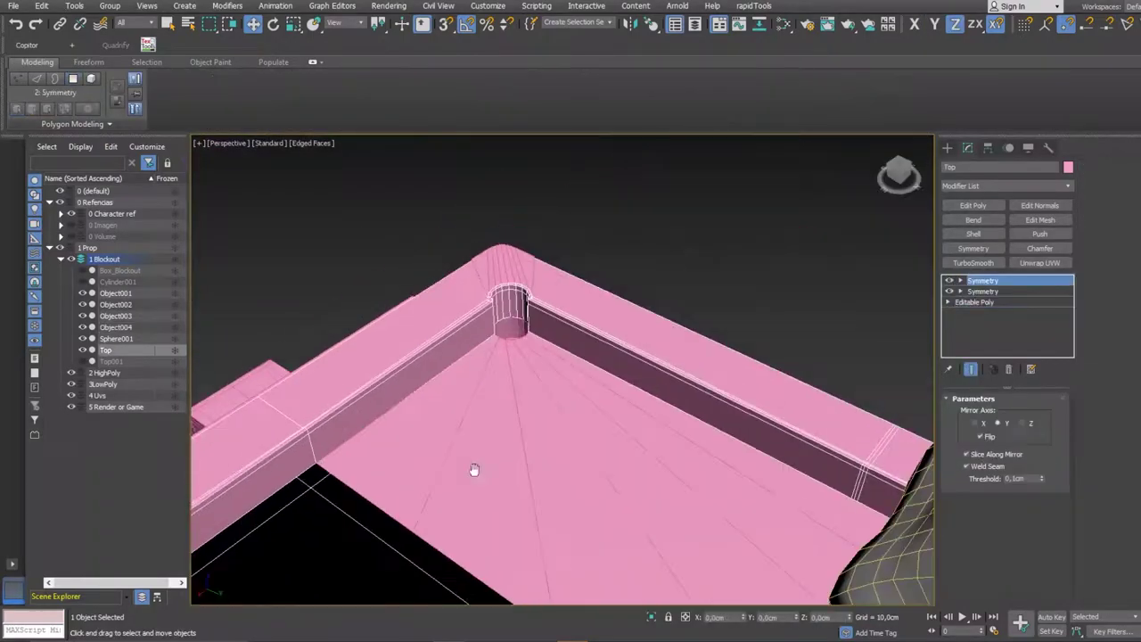
{"action": "key", "text": "1"}
{"action": "scroll", "coordinate": [752, 461], "scroll_direction": "up", "scroll_amount": 5}
{"action": "right_click", "coordinate": [478, 344]}
{"action": "scroll", "coordinate": [463, 437], "scroll_direction": "up", "scroll_amount": 3}
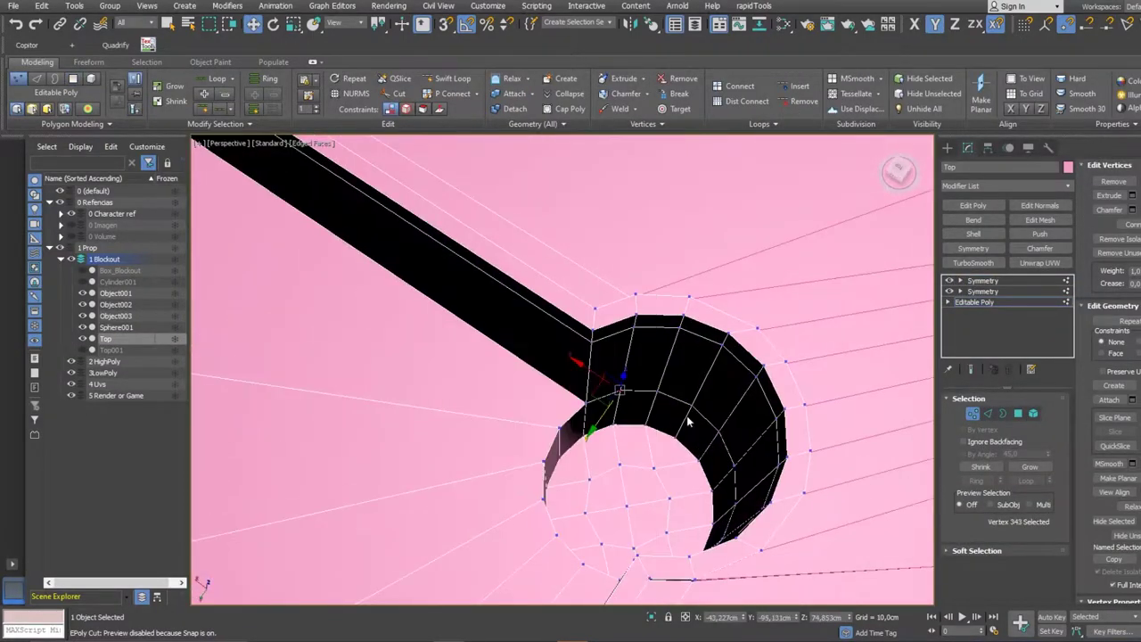
{"action": "right_click", "coordinate": [683, 420]}
{"action": "left_click", "coordinate": [655, 504]}
{"action": "scroll", "coordinate": [728, 466], "scroll_direction": "up", "scroll_amount": 3}
{"action": "right_click", "coordinate": [729, 466]}
{"action": "left_click", "coordinate": [711, 540]}
- Weld the remaining pocket-rim vertices, then check the clean rim and hide edges
{"action": "key", "text": "z"}
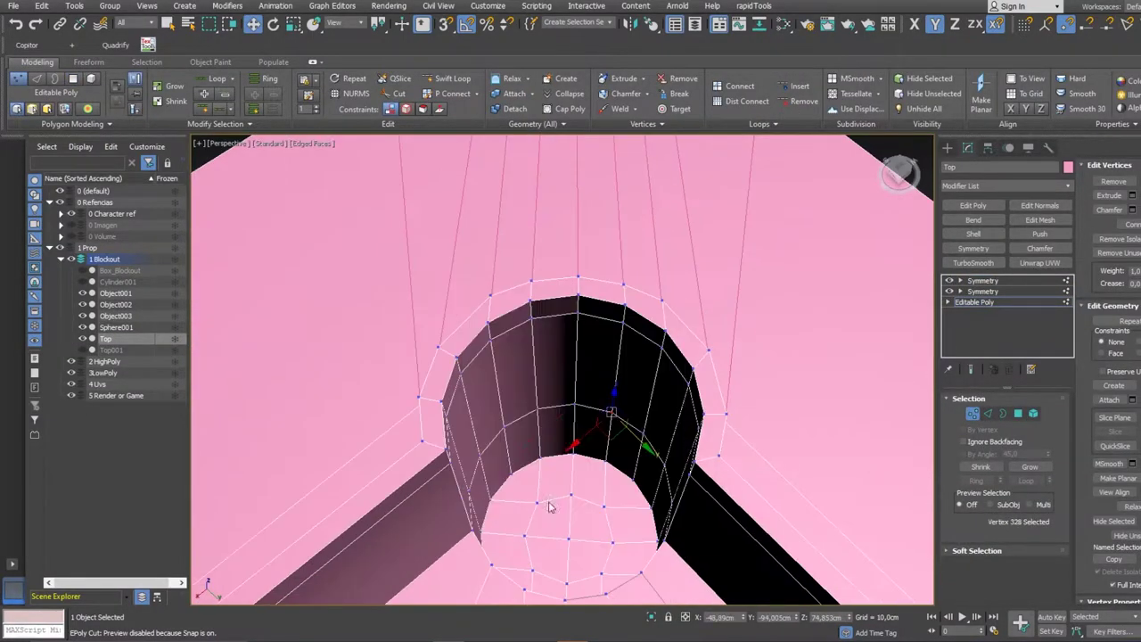
{"action": "scroll", "coordinate": [678, 462], "scroll_direction": "up", "scroll_amount": 2}
{"action": "scroll", "coordinate": [705, 477], "scroll_direction": "up", "scroll_amount": 3}
{"action": "right_click", "coordinate": [616, 438]}
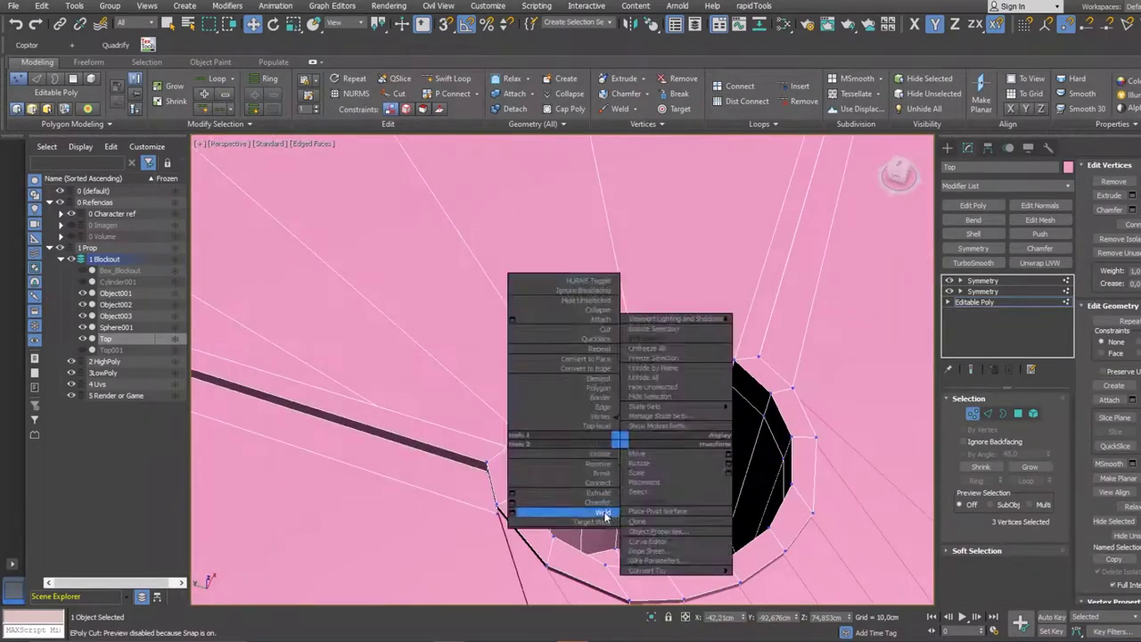
{"action": "left_click", "coordinate": [561, 512]}
{"action": "mouse_move", "coordinate": [556, 472]}
{"action": "middle_mouse_down", "text": "alt"}
{"action": "mouse_move", "coordinate": [528, 457]}
{"action": "mouse_move", "coordinate": [723, 362]}
{"action": "mouse_move", "coordinate": [652, 383]}
{"action": "mouse_move", "coordinate": [704, 370]}
{"action": "middle_mouse_up", "text": "alt"}
{"action": "scroll", "coordinate": [723, 362], "scroll_direction": "down", "scroll_amount": 3}
{"action": "left_click", "coordinate": [652, 384]}
{"action": "scroll", "coordinate": [652, 383], "scroll_direction": "down", "scroll_amount": 5}
{"action": "key", "text": "F4"}
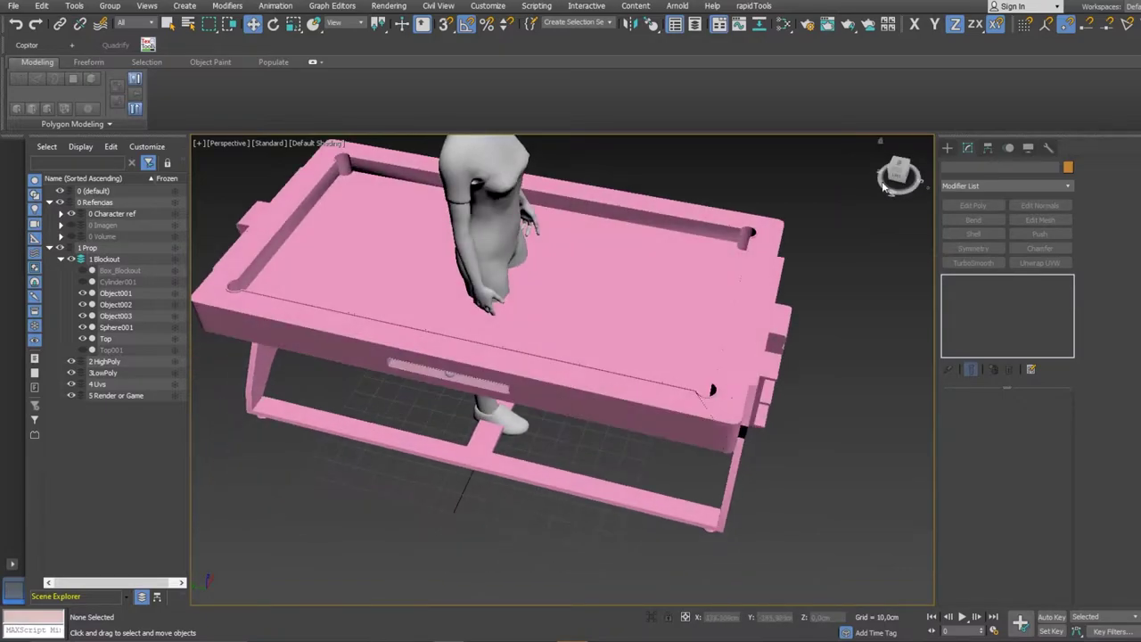
- Orbit from the front to a top-down view of the table
{"action": "mouse_move", "coordinate": [722, 456]}
{"action": "middle_mouse_down", "text": "alt"}
{"action": "mouse_move", "coordinate": [713, 535]}
{"action": "mouse_move", "coordinate": [579, 353]}
{"action": "middle_mouse_up", "text": "alt"}
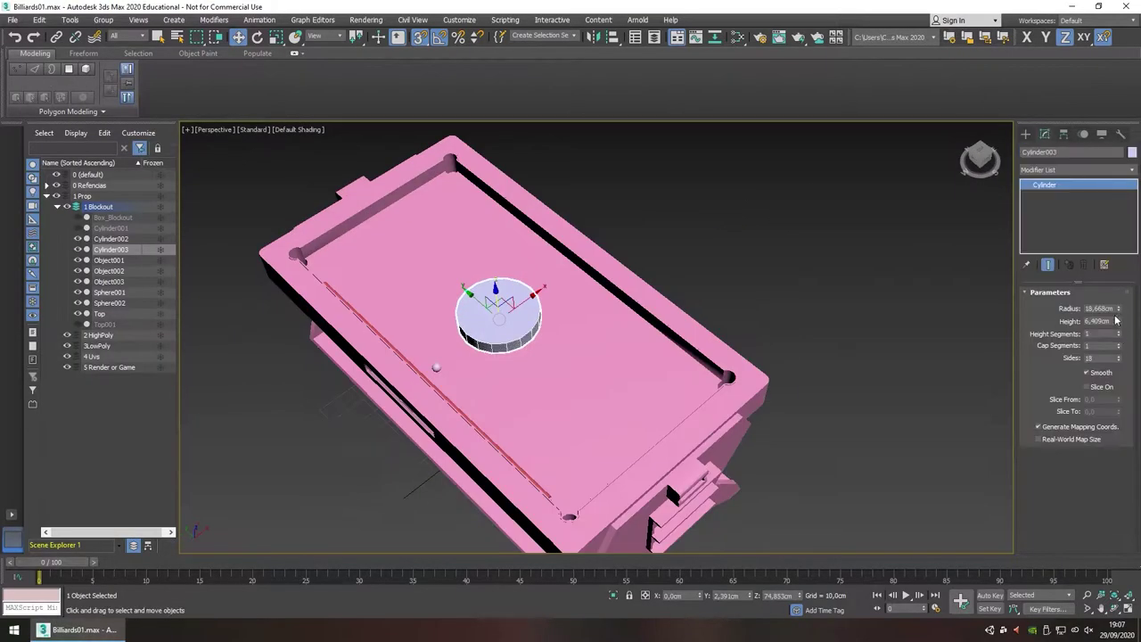
{"action": "middle_click_drag", "start_coordinate": [625, 294], "coordinate": [704, 354], "text": "alt"}
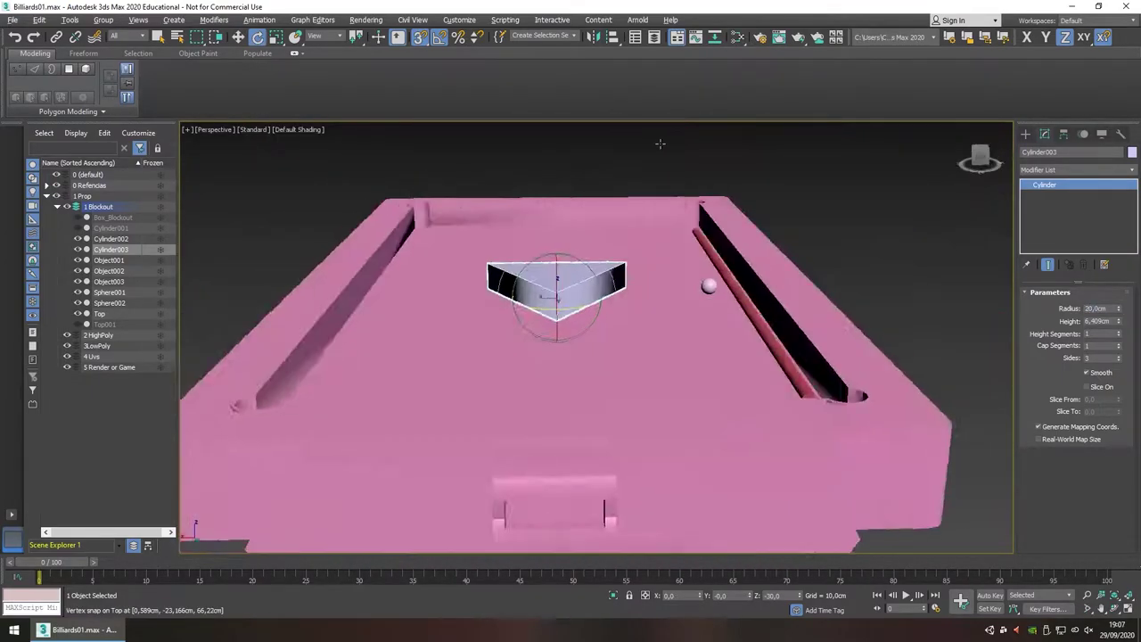
- Chamfer the edges of the triangular cylinder at edge level
{"action": "left_click", "coordinate": [1044, 170]}
{"action": "middle_click_drag", "start_coordinate": [525, 289], "coordinate": [537, 326], "text": "alt"}
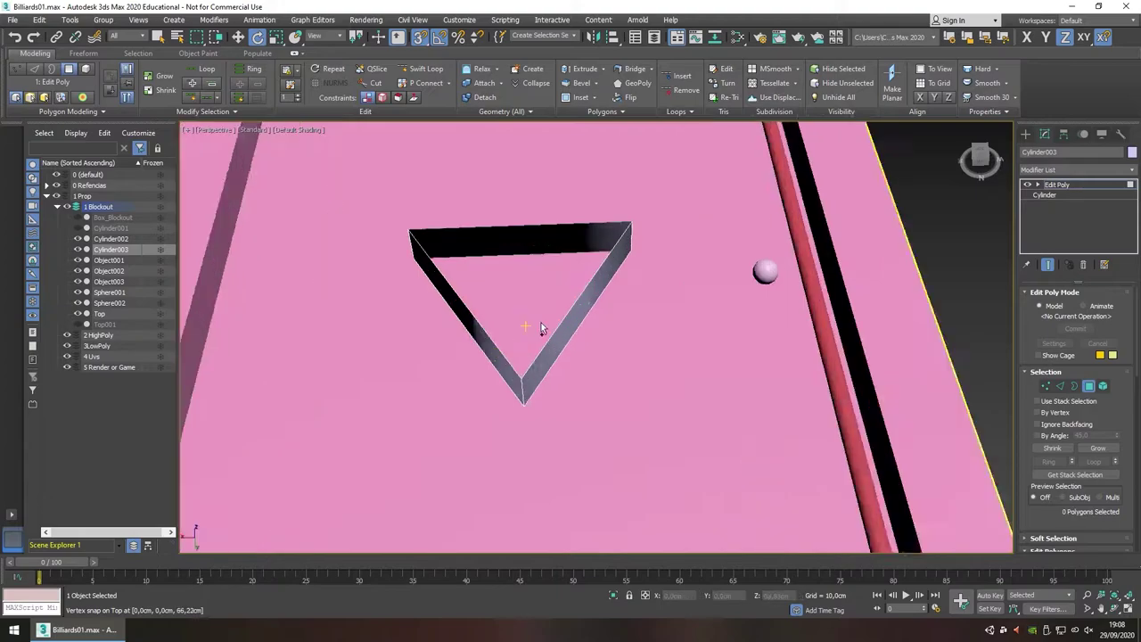
{"action": "scroll", "coordinate": [513, 410], "scroll_direction": "up", "scroll_amount": 2}
{"action": "key", "text": "2"}
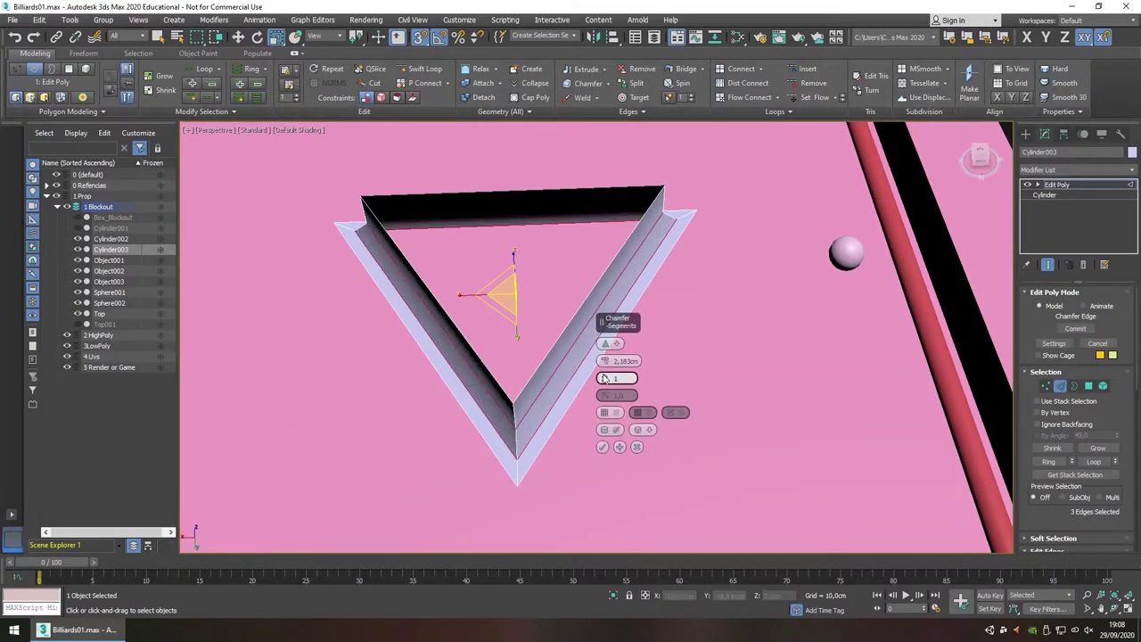
{"action": "left_click", "coordinate": [602, 446]}
{"action": "middle_click_drag", "start_coordinate": [602, 447], "coordinate": [650, 295], "text": "alt"}
{"action": "key", "text": "2"}
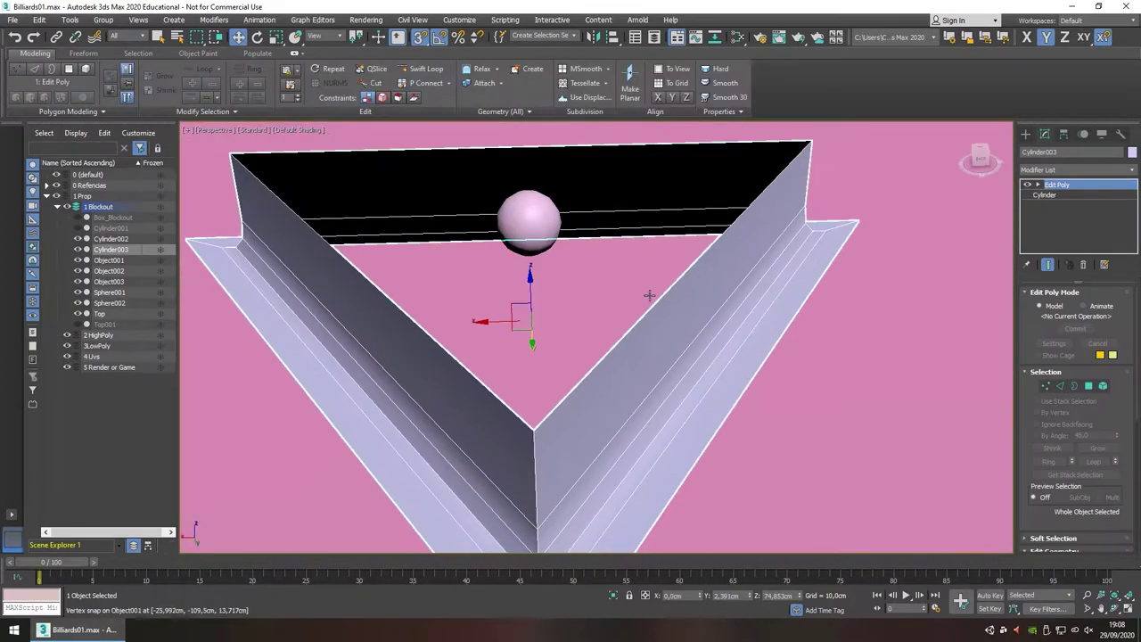
- Select the rim edge loop, add a 0.3 cm Shell, and set a ball in the corner
{"action": "middle_click_drag", "start_coordinate": [340, 395], "coordinate": [546, 275], "text": "alt"}
{"action": "double_click", "coordinate": [545, 275], "text": "ctrl"}
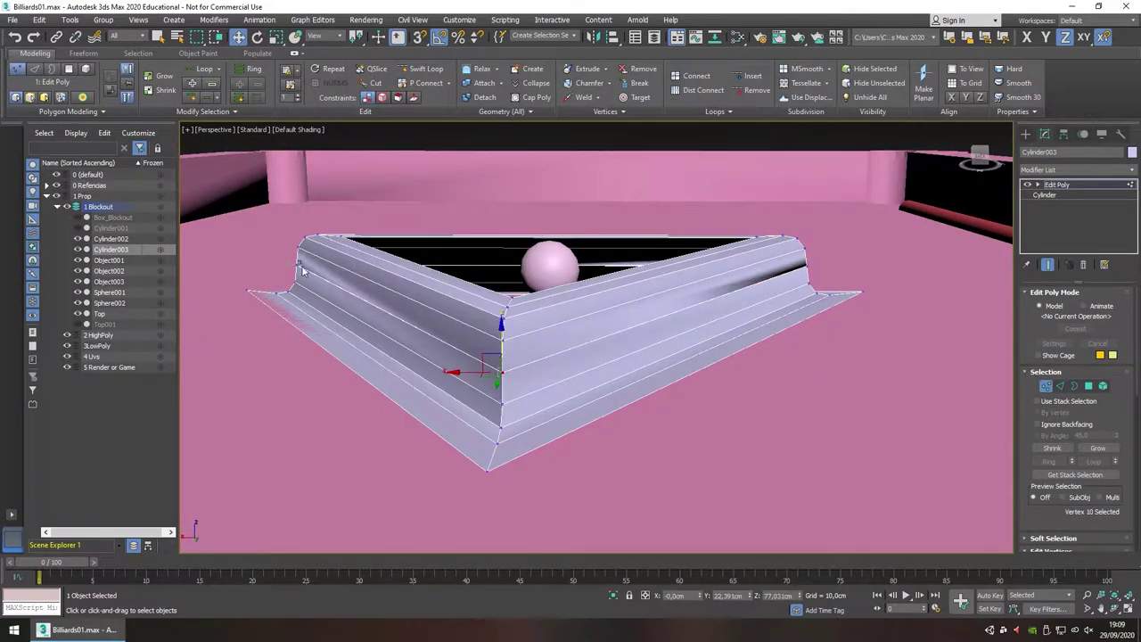
{"action": "mouse_move", "coordinate": [676, 345]}
{"action": "middle_mouse_down", "text": "alt"}
{"action": "mouse_move", "coordinate": [601, 253]}
{"action": "mouse_move", "coordinate": [530, 269]}
{"action": "middle_mouse_up", "text": "alt"}
{"action": "left_click", "coordinate": [1079, 169]}
{"action": "left_click", "coordinate": [1118, 322]}
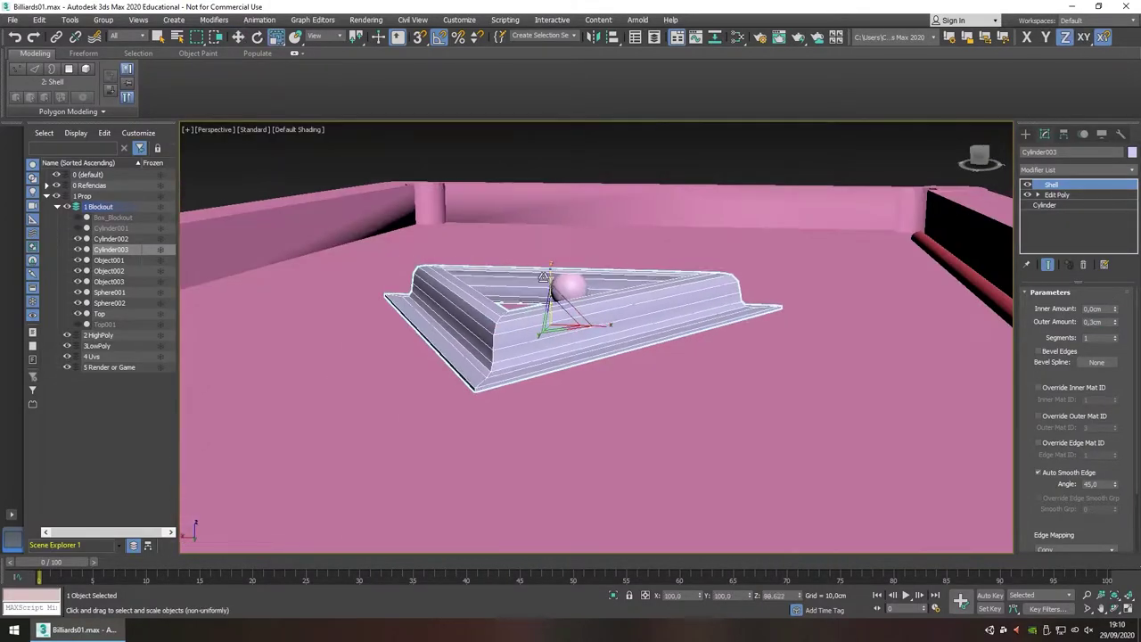
{"action": "scroll", "coordinate": [530, 268], "scroll_direction": "up", "scroll_amount": 5}
{"action": "key", "text": "r"}
{"action": "middle_click_drag", "start_coordinate": [477, 341], "coordinate": [464, 357], "text": "alt"}
- Move the ball into the rack's corner
{"action": "key", "text": "w"}
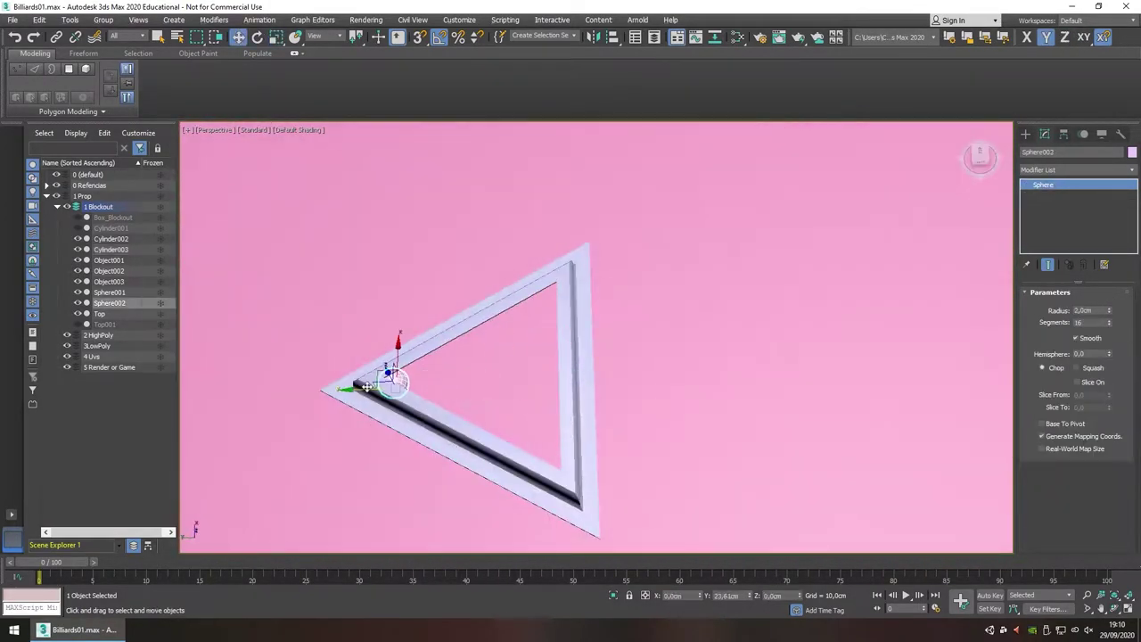
{"action": "scroll", "coordinate": [383, 364], "scroll_direction": "up", "scroll_amount": 5}
{"action": "left_click_drag", "start_coordinate": [383, 375], "coordinate": [435, 405], "text": "shift"}
{"action": "mouse_move", "coordinate": [430, 413]}
{"action": "middle_mouse_down", "text": "alt"}
{"action": "mouse_move", "coordinate": [383, 393]}
{"action": "mouse_move", "coordinate": [446, 369]}
{"action": "mouse_move", "coordinate": [433, 369]}
{"action": "mouse_move", "coordinate": [548, 290]}
{"action": "mouse_move", "coordinate": [500, 267]}
{"action": "mouse_move", "coordinate": [446, 339]}
{"action": "middle_mouse_up", "text": "alt"}
- With snapping on, copy two balls into the next row, undoing one misplaced copy
{"action": "left_click", "coordinate": [499, 267], "text": "ctrl"}
{"action": "key", "text": "F4"}
{"action": "key", "text": "s"}
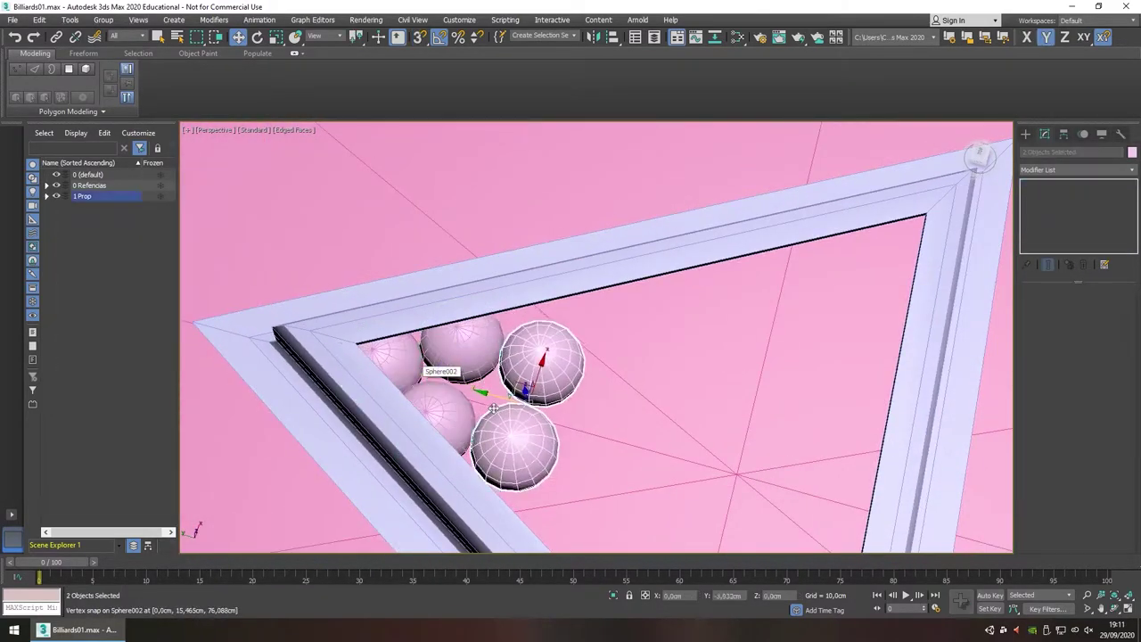
{"action": "left_click_drag", "start_coordinate": [493, 409], "coordinate": [494, 408], "text": "shift"}
{"action": "mouse_move", "coordinate": [493, 408]}
{"action": "middle_mouse_down", "text": "alt"}
{"action": "mouse_move", "coordinate": [510, 356]}
{"action": "mouse_move", "coordinate": [510, 367]}
{"action": "middle_mouse_up", "text": "alt"}
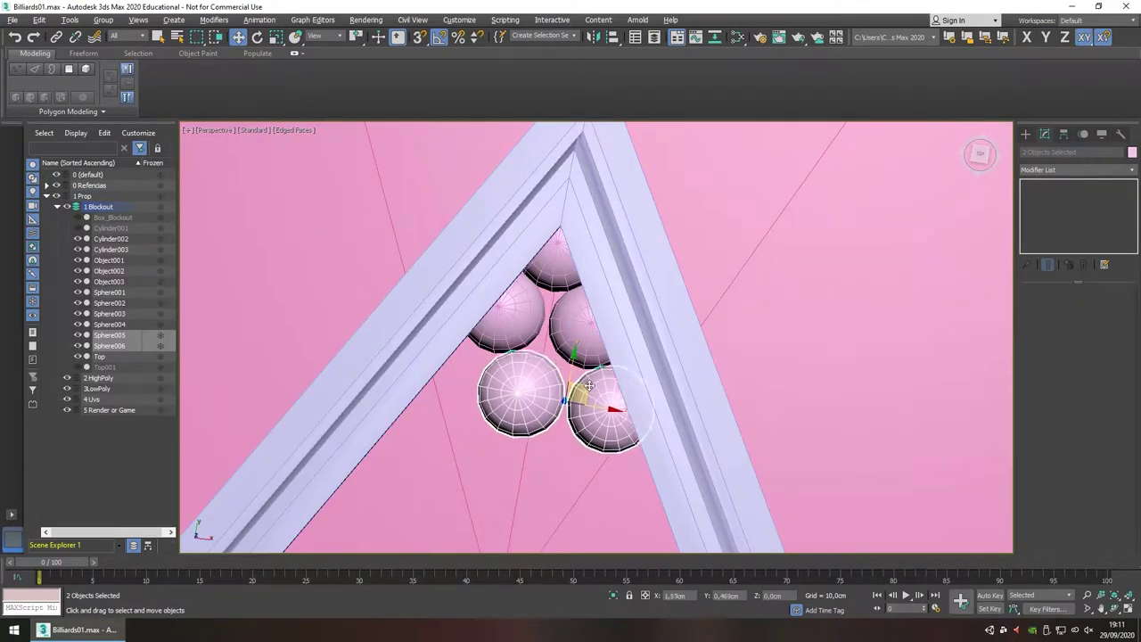
{"action": "key", "text": "t"}
{"action": "scroll", "coordinate": [625, 375], "scroll_direction": "up", "scroll_amount": 10}
{"action": "scroll", "coordinate": [694, 331], "scroll_direction": "down", "scroll_amount": 3}
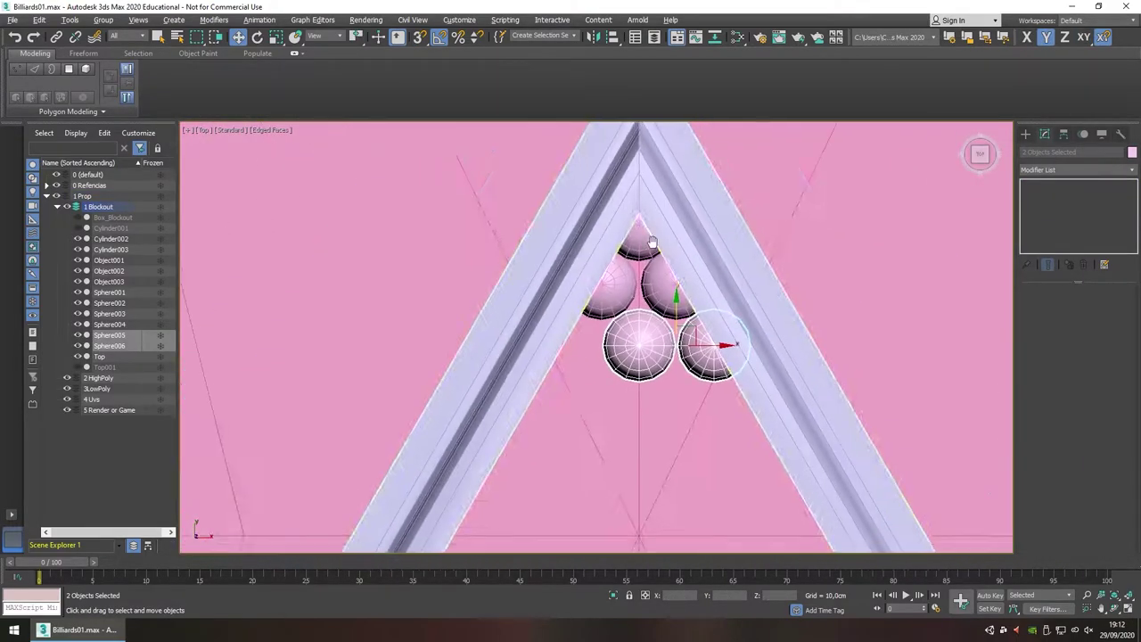
{"action": "left_click", "coordinate": [535, 327]}
{"action": "scroll", "coordinate": [479, 385], "scroll_direction": "up", "scroll_amount": 5}
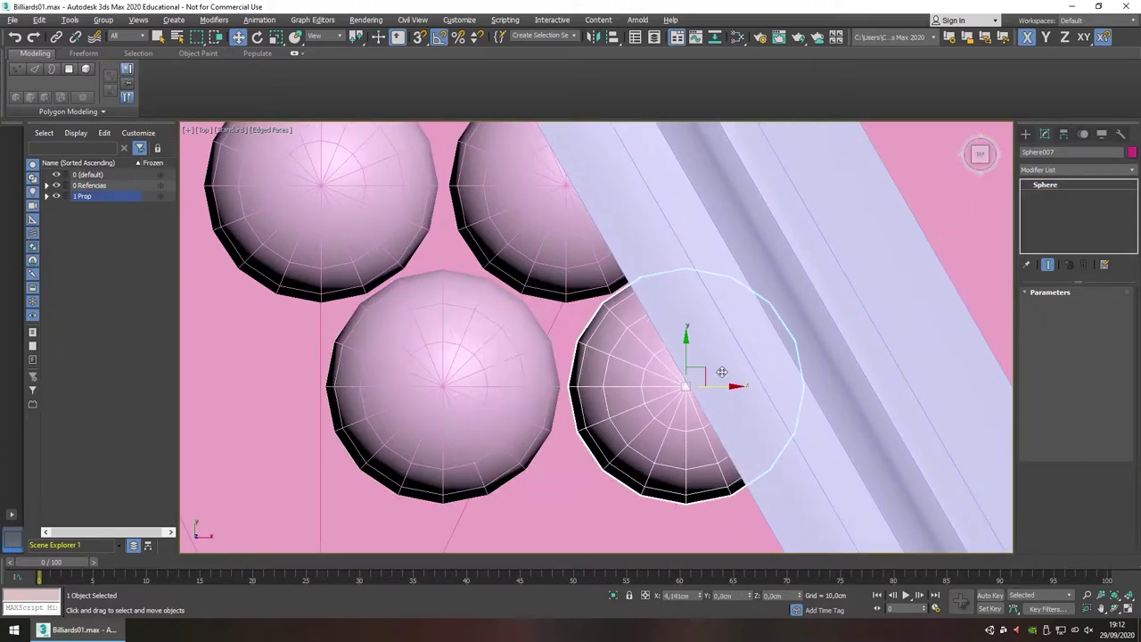
{"action": "key", "text": "ctrl+z"}
{"action": "scroll", "coordinate": [624, 339], "scroll_direction": "down", "scroll_amount": 3}
{"action": "scroll", "coordinate": [515, 221], "scroll_direction": "down", "scroll_amount": 2}
{"action": "scroll", "coordinate": [539, 384], "scroll_direction": "up", "scroll_amount": 4}
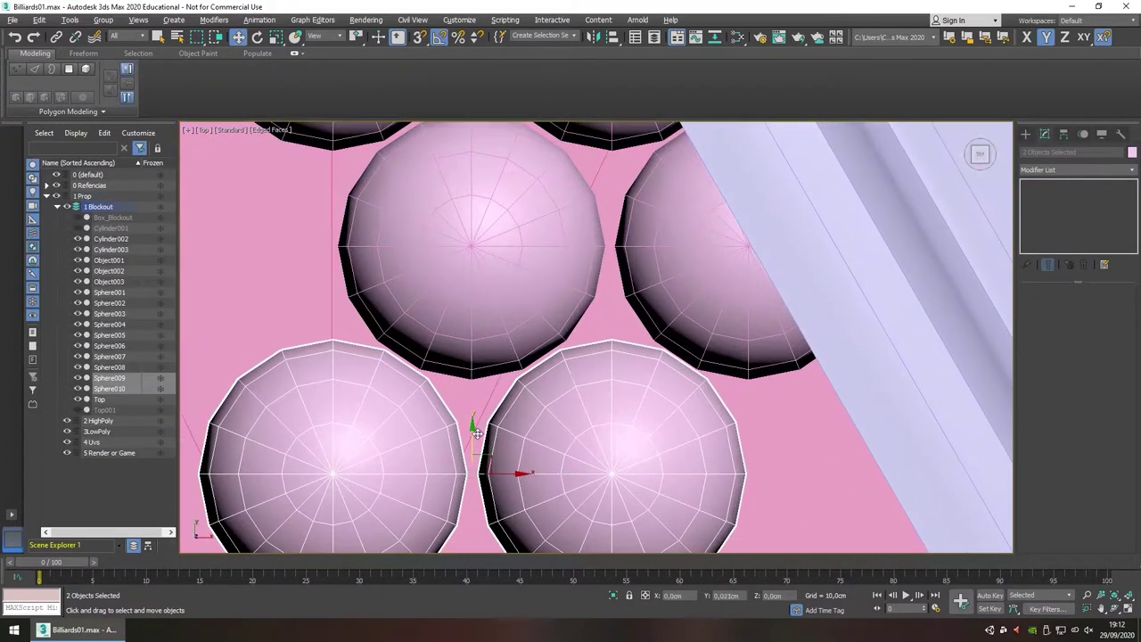
{"action": "scroll", "coordinate": [539, 383], "scroll_direction": "down", "scroll_amount": 1}
- Copy single balls along the row and add a row of three balls
{"action": "left_click", "coordinate": [527, 383]}
{"action": "left_click_drag", "start_coordinate": [537, 380], "coordinate": [729, 381], "text": "shift"}
{"action": "scroll", "coordinate": [544, 356], "scroll_direction": "down", "scroll_amount": 3}
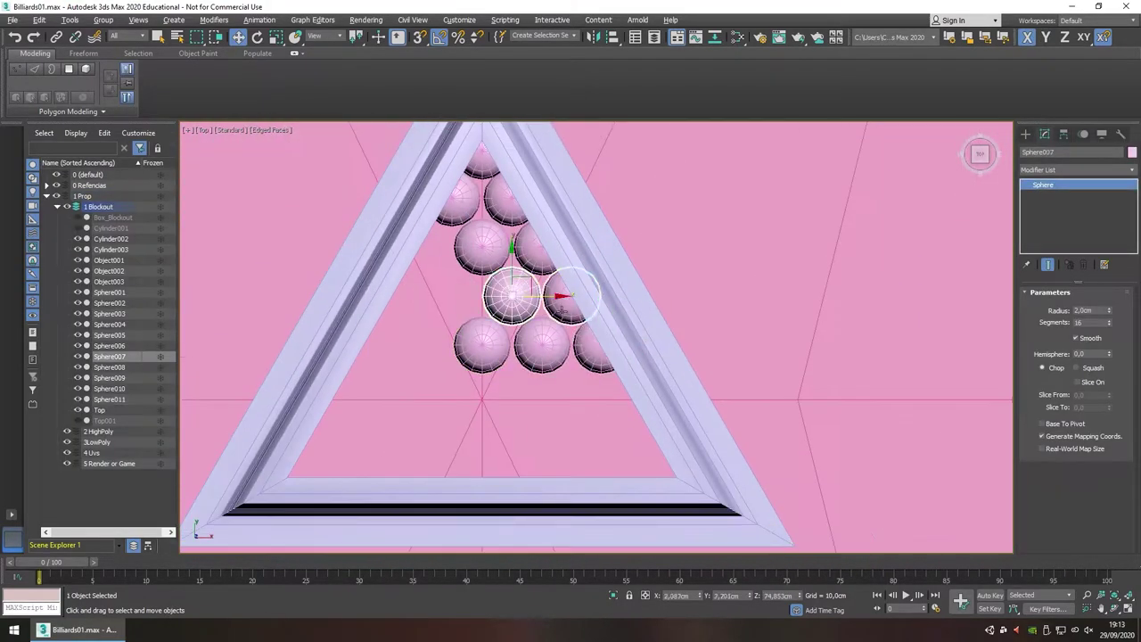
{"action": "left_click_drag", "start_coordinate": [544, 356], "coordinate": [523, 301], "text": "shift"}
{"action": "left_click", "coordinate": [545, 364]}
{"action": "scroll", "coordinate": [852, 434], "scroll_direction": "up", "scroll_amount": 4}
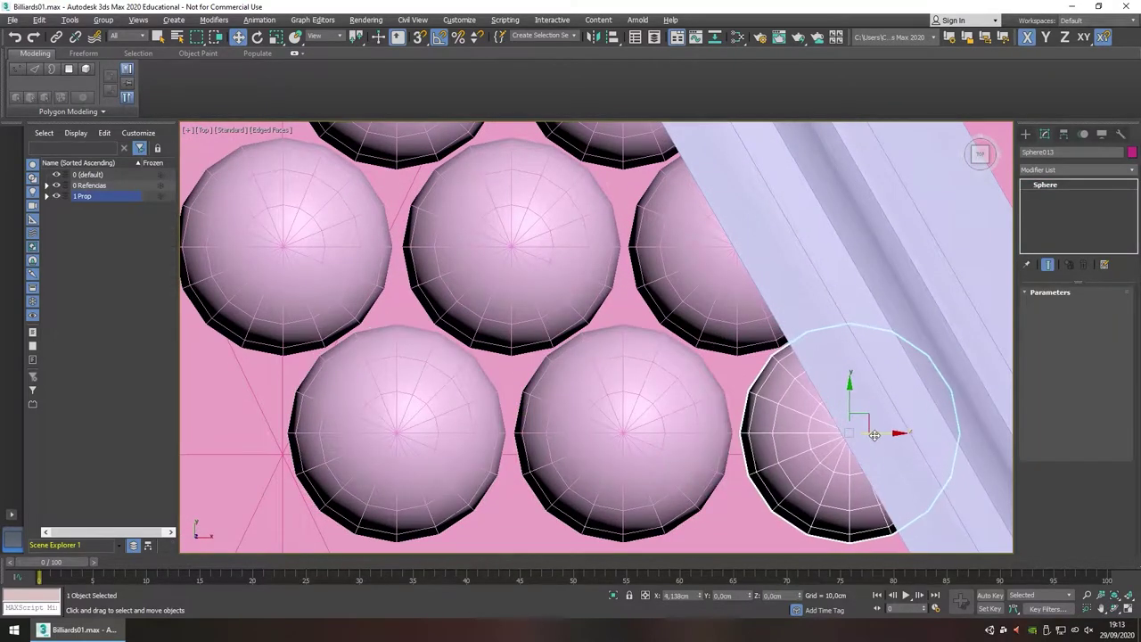
{"action": "scroll", "coordinate": [852, 434], "scroll_direction": "down", "scroll_amount": 4}
{"action": "left_click_drag", "start_coordinate": [522, 255], "coordinate": [522, 382], "text": "shift"}
{"action": "scroll", "coordinate": [554, 399], "scroll_direction": "up", "scroll_amount": 5}
{"action": "left_click", "coordinate": [554, 399]}
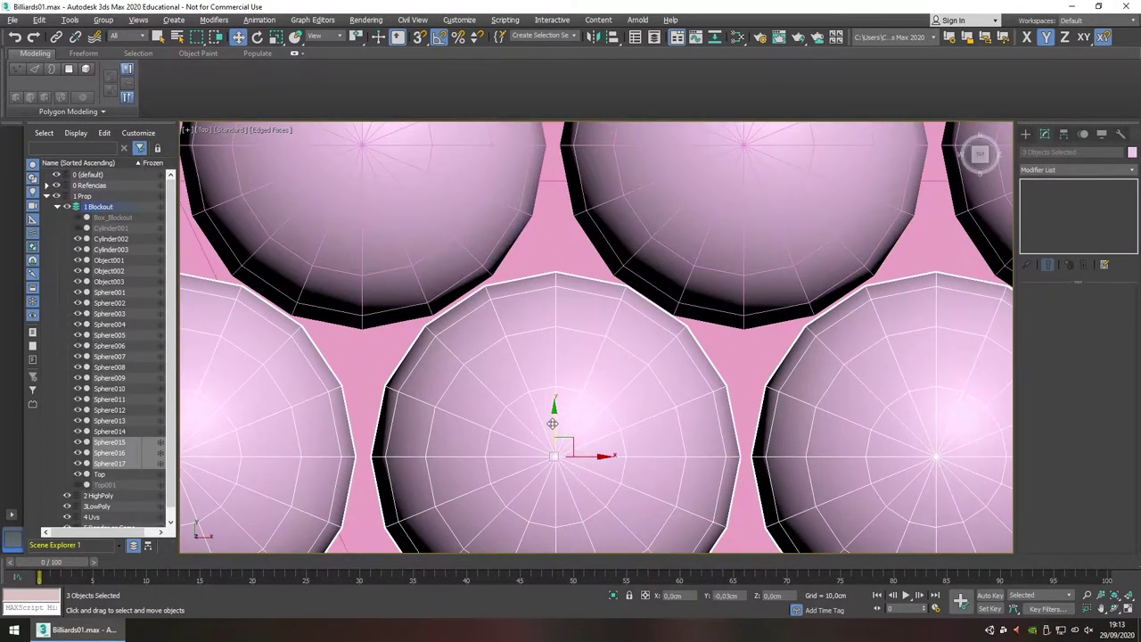
{"action": "scroll", "coordinate": [618, 360], "scroll_direction": "down", "scroll_amount": 3}
{"action": "left_click", "coordinate": [571, 365]}
{"action": "scroll", "coordinate": [542, 322], "scroll_direction": "down", "scroll_amount": 3}
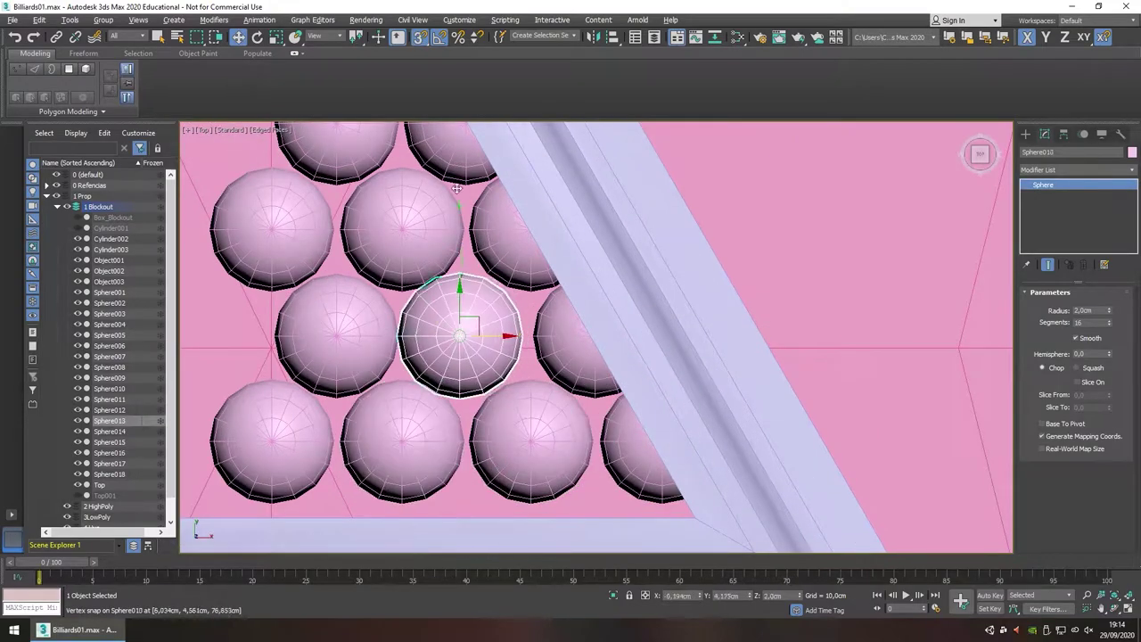
- Copy the four-ball row to finish filling the rack
{"action": "left_click", "coordinate": [383, 444], "text": "ctrl"}
{"action": "mouse_move", "coordinate": [384, 444]}
{"action": "middle_mouse_down", "text": "alt"}
{"action": "mouse_move", "coordinate": [437, 286]}
{"action": "mouse_move", "coordinate": [566, 420]}
{"action": "middle_mouse_up", "text": "alt"}
{"action": "scroll", "coordinate": [528, 264], "scroll_direction": "up", "scroll_amount": 3}
{"action": "scroll", "coordinate": [413, 286], "scroll_direction": "down", "scroll_amount": 5}
{"action": "scroll", "coordinate": [510, 438], "scroll_direction": "up", "scroll_amount": 3}
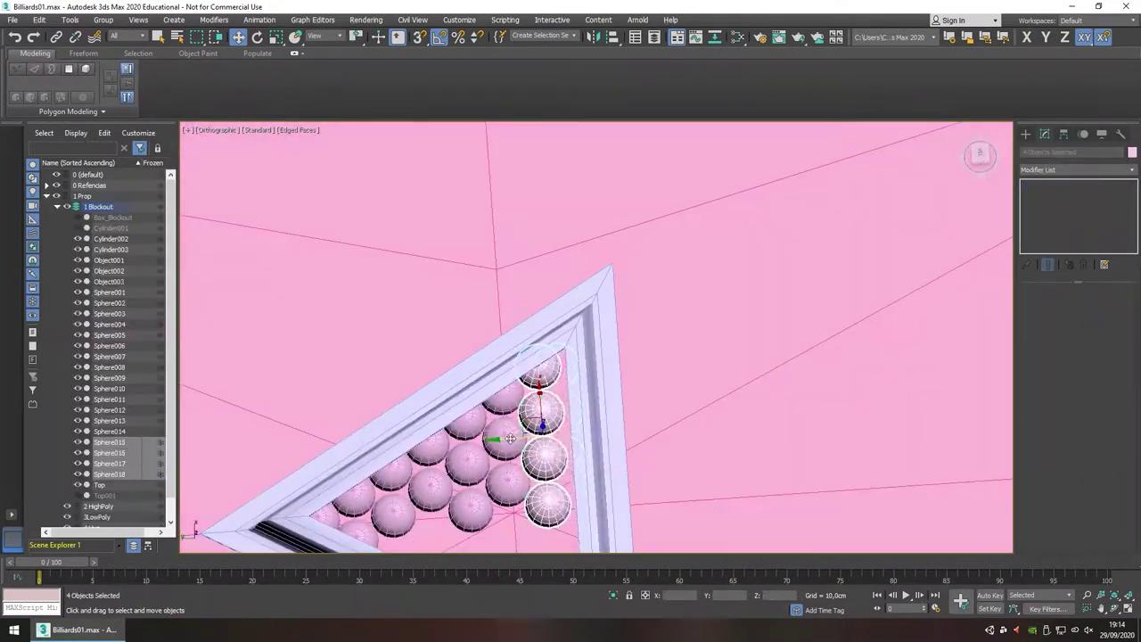
{"action": "key", "text": "z"}
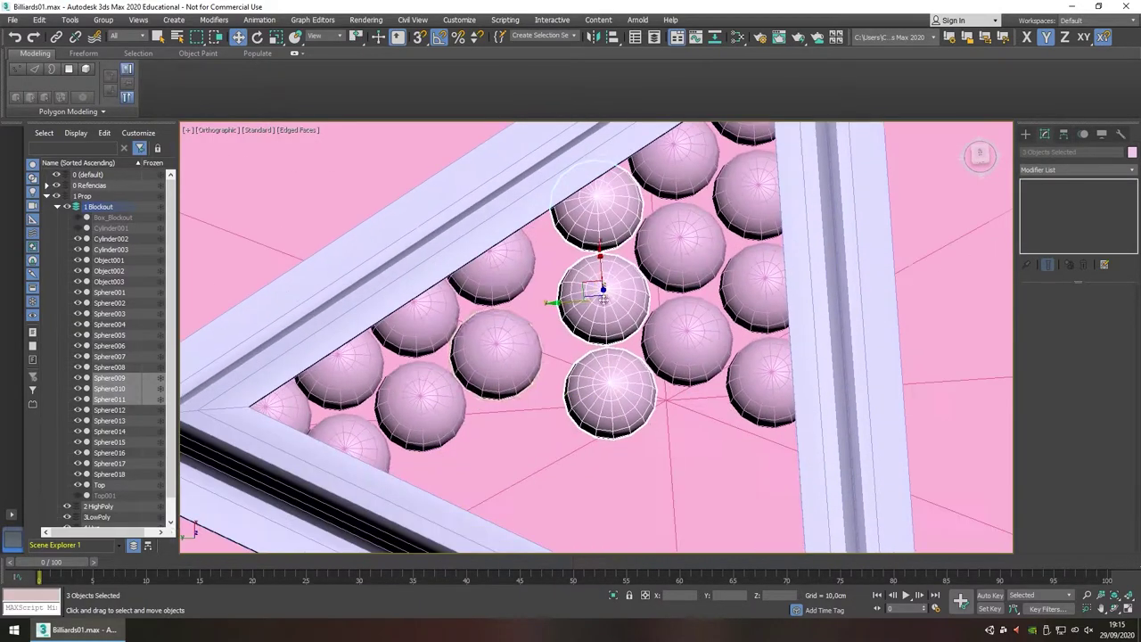
{"action": "middle_click_drag", "start_coordinate": [384, 356], "coordinate": [456, 337], "text": "alt"}
{"action": "left_click", "coordinate": [484, 331]}
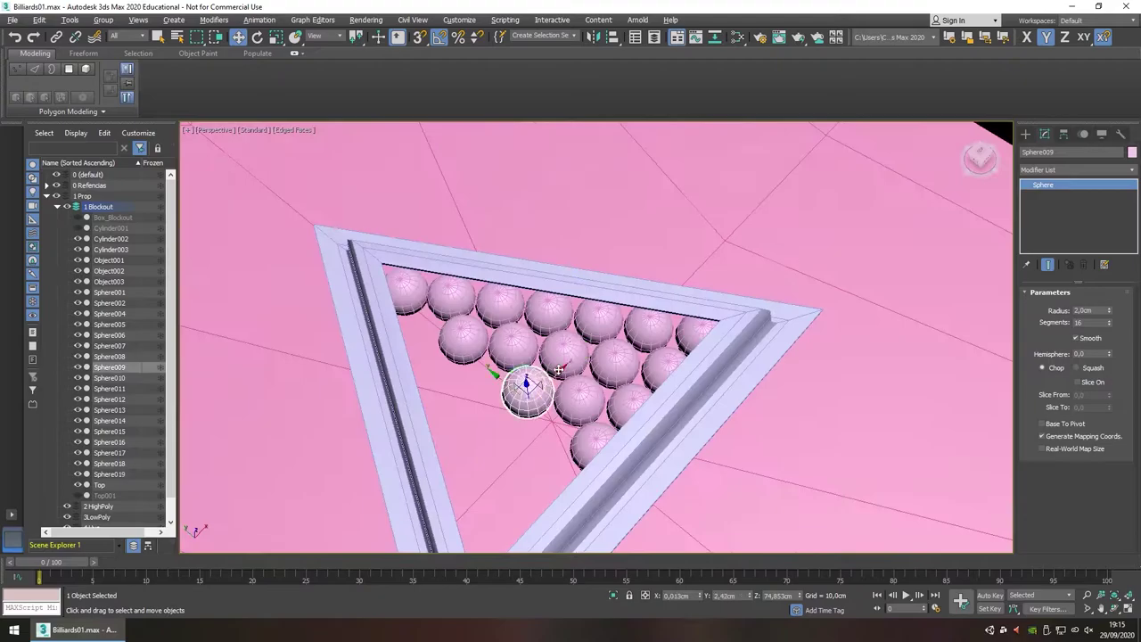
- Add an Edit Poly modifier and then a Symmetry modifier to Sphere009
{"action": "left_click", "coordinate": [1062, 167]}
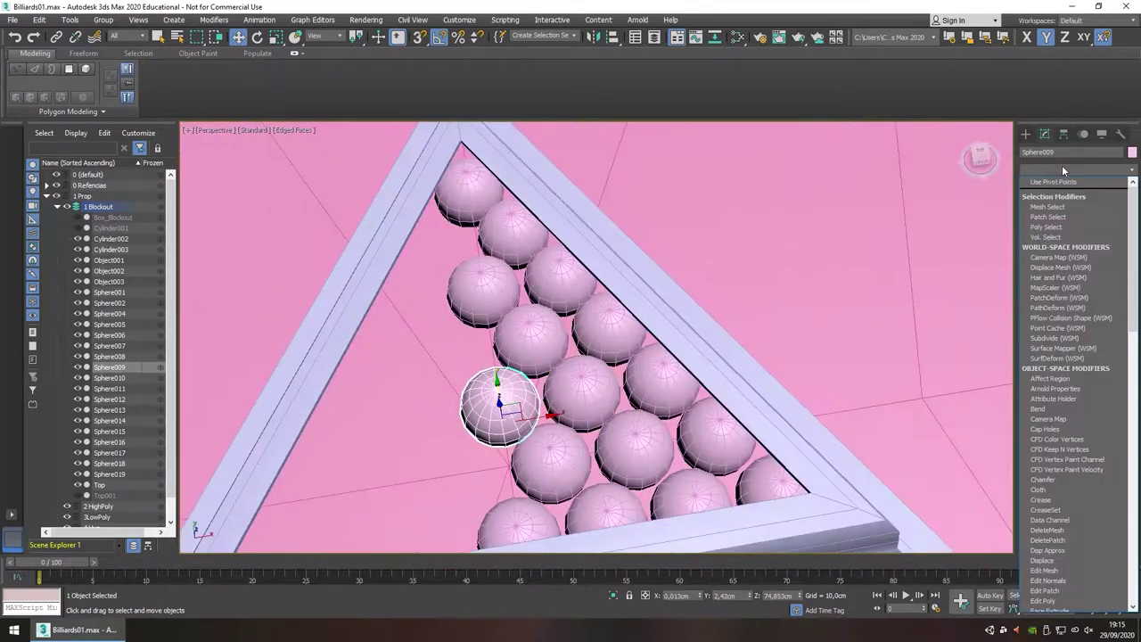
{"action": "left_click", "coordinate": [1033, 442]}
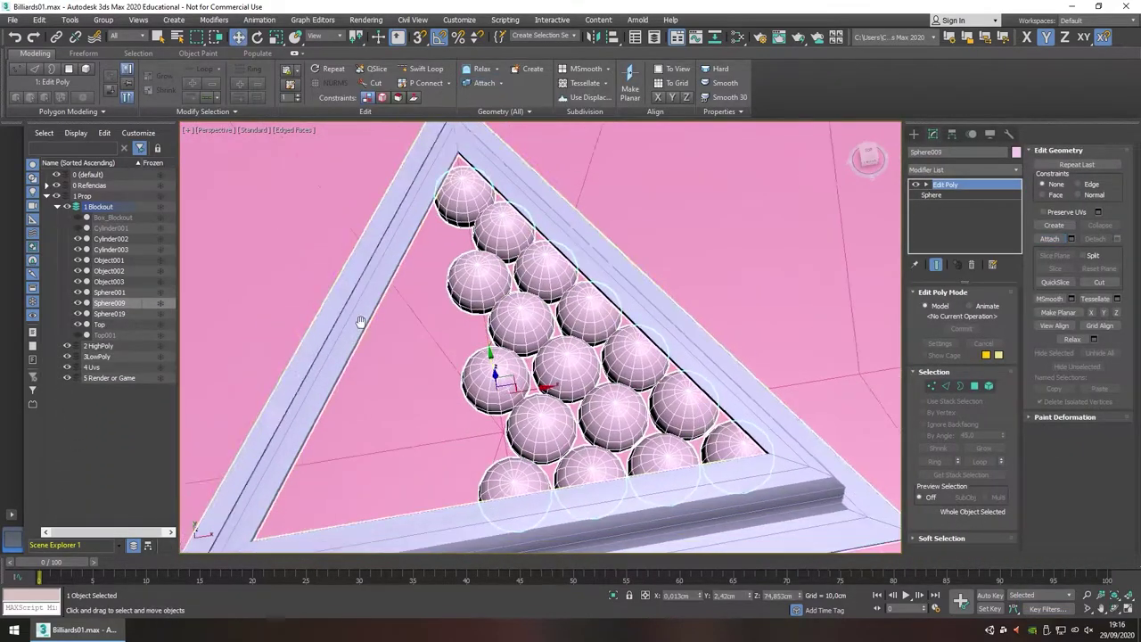
{"action": "left_click", "coordinate": [963, 170]}
{"action": "left_click", "coordinate": [963, 535]}
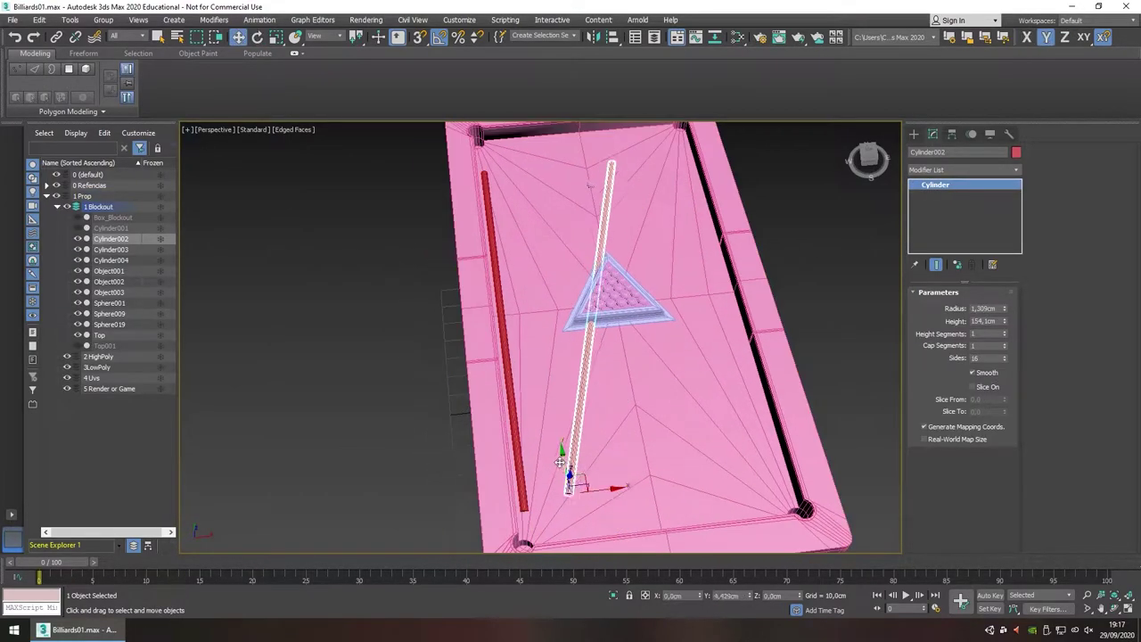
- Pan the view across the pool table
{"action": "middle_click_drag", "start_coordinate": [560, 461], "coordinate": [579, 363], "text": "alt"}
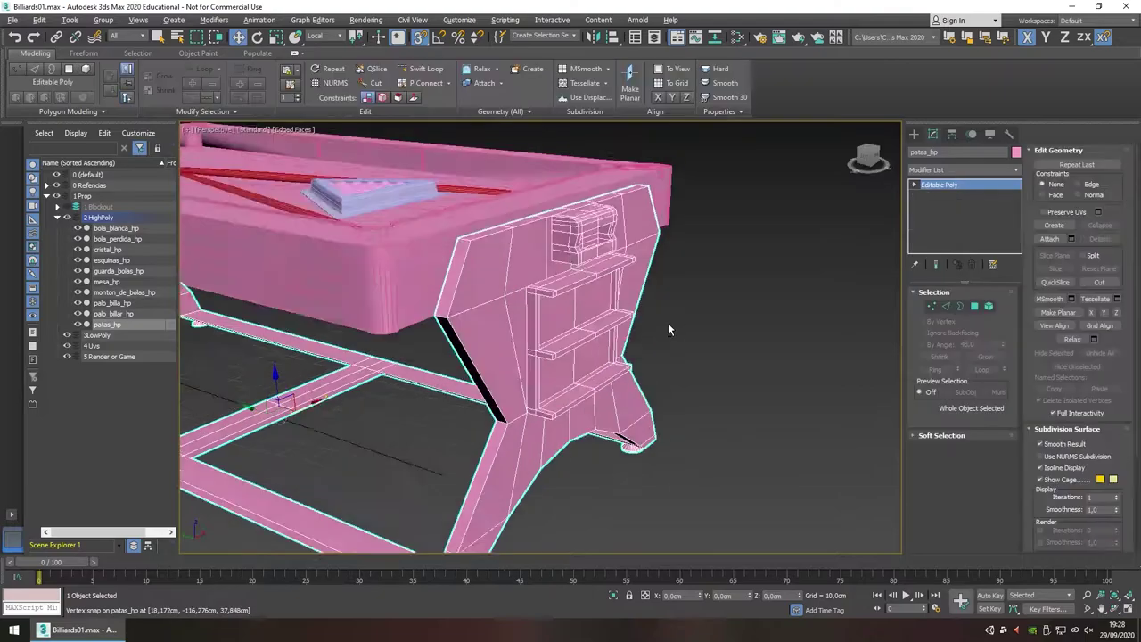
- Chamfer the selected edges on the table legs
{"action": "right_click", "coordinate": [496, 323]}
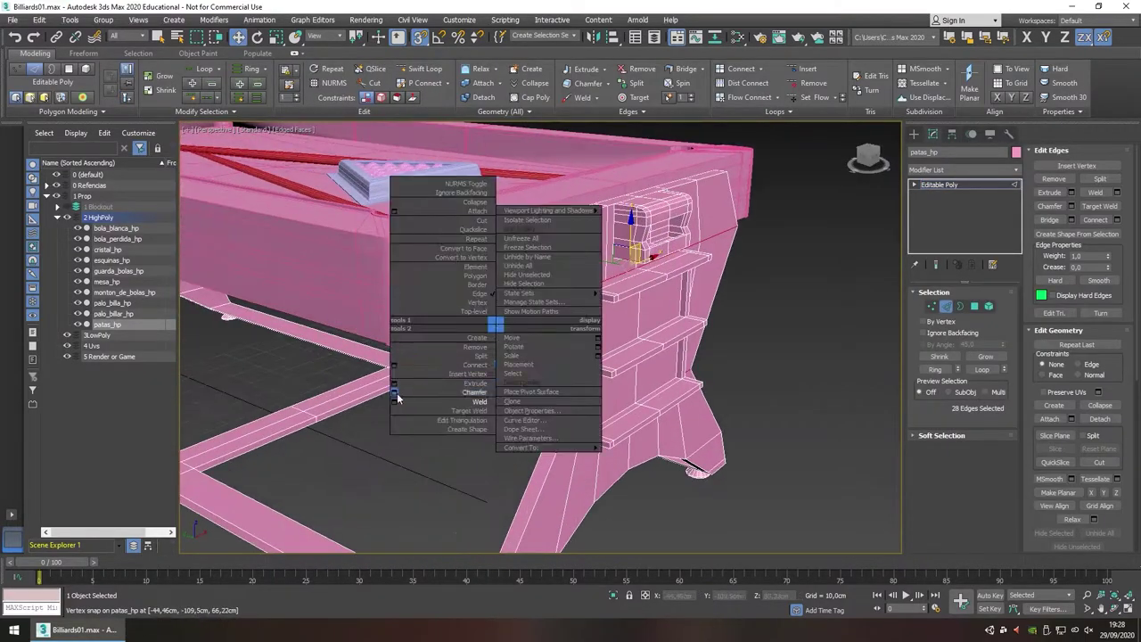
{"action": "left_click", "coordinate": [548, 447]}
{"action": "scroll", "coordinate": [550, 433], "scroll_direction": "up", "scroll_amount": 5}
{"action": "scroll", "coordinate": [599, 249], "scroll_direction": "up", "scroll_amount": 3}
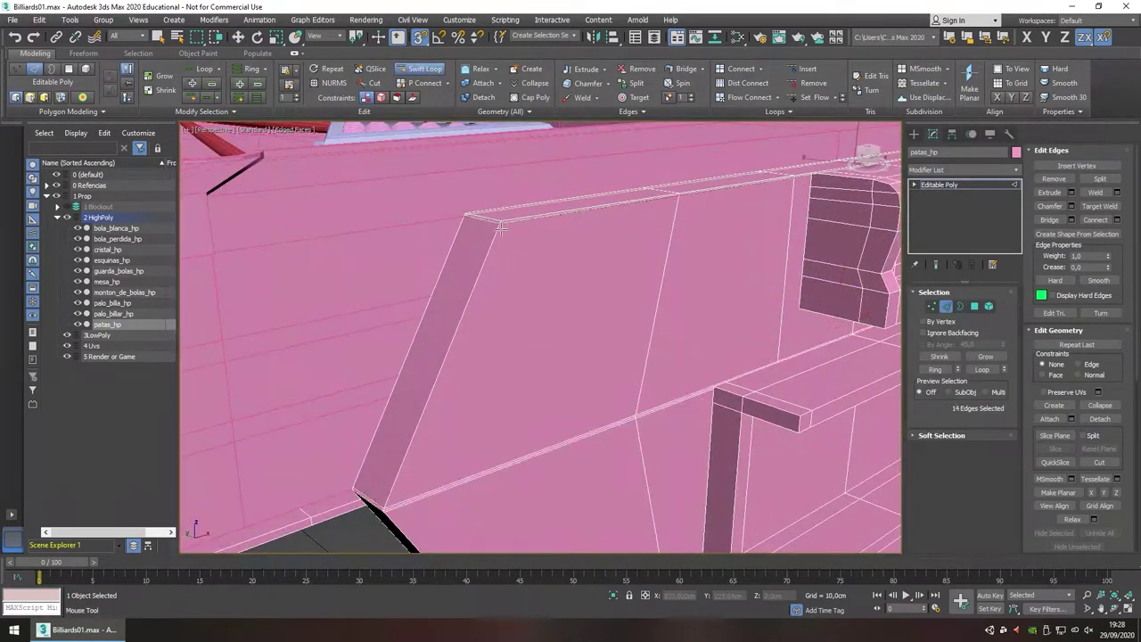
{"action": "scroll", "coordinate": [502, 229], "scroll_direction": "down", "scroll_amount": 5}
{"action": "mouse_move", "coordinate": [502, 229]}
{"action": "middle_mouse_down", "text": "alt"}
{"action": "mouse_move", "coordinate": [324, 403]}
{"action": "mouse_move", "coordinate": [428, 436]}
{"action": "middle_mouse_up", "text": "alt"}
- Grow an edge ring on the legs and connect it to add paired edge loops
{"action": "key", "text": "w"}
{"action": "scroll", "coordinate": [428, 437], "scroll_direction": "up", "scroll_amount": 4}
{"action": "key", "text": "alt+r"}
{"action": "key", "text": "ctrl+shift+e"}
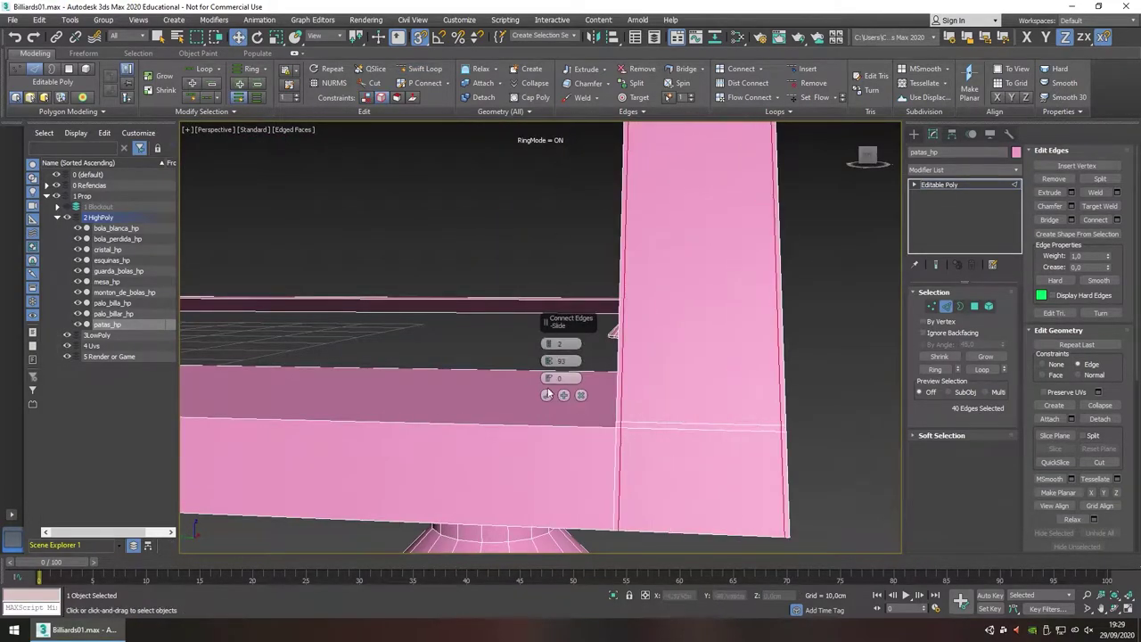
{"action": "scroll", "coordinate": [617, 528], "scroll_direction": "down", "scroll_amount": 5}
{"action": "scroll", "coordinate": [553, 427], "scroll_direction": "up", "scroll_amount": 5}
{"action": "left_click", "coordinate": [553, 426]}
{"action": "key", "text": "w"}
{"action": "middle_click_drag", "start_coordinate": [553, 427], "coordinate": [444, 444], "text": "alt"}
{"action": "scroll", "coordinate": [444, 444], "scroll_direction": "down", "scroll_amount": 3}
{"action": "scroll", "coordinate": [432, 402], "scroll_direction": "down", "scroll_amount": 3}
{"action": "middle_click_drag", "start_coordinate": [431, 401], "coordinate": [571, 374], "text": "alt"}
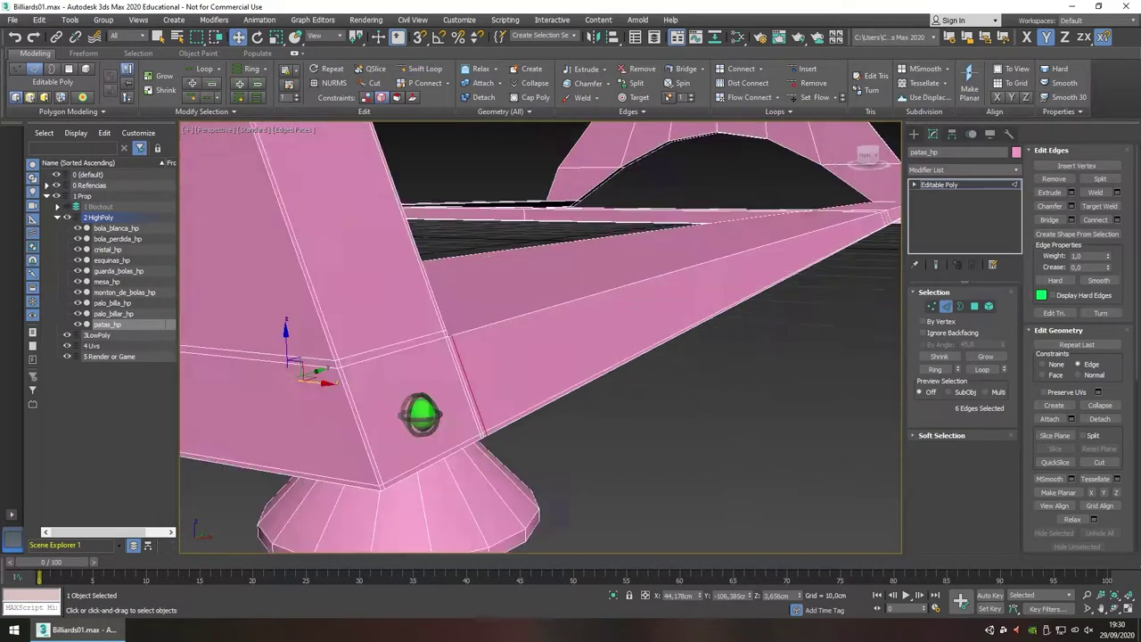
{"action": "scroll", "coordinate": [611, 352], "scroll_direction": "down", "scroll_amount": 3}
{"action": "scroll", "coordinate": [544, 361], "scroll_direction": "up", "scroll_amount": 3}
- Inset the selected polygons on the foot cap
{"action": "key", "text": "F3"}
{"action": "scroll", "coordinate": [428, 420], "scroll_direction": "up", "scroll_amount": 3}
{"action": "key", "text": "4"}
{"action": "right_click", "coordinate": [372, 372]}
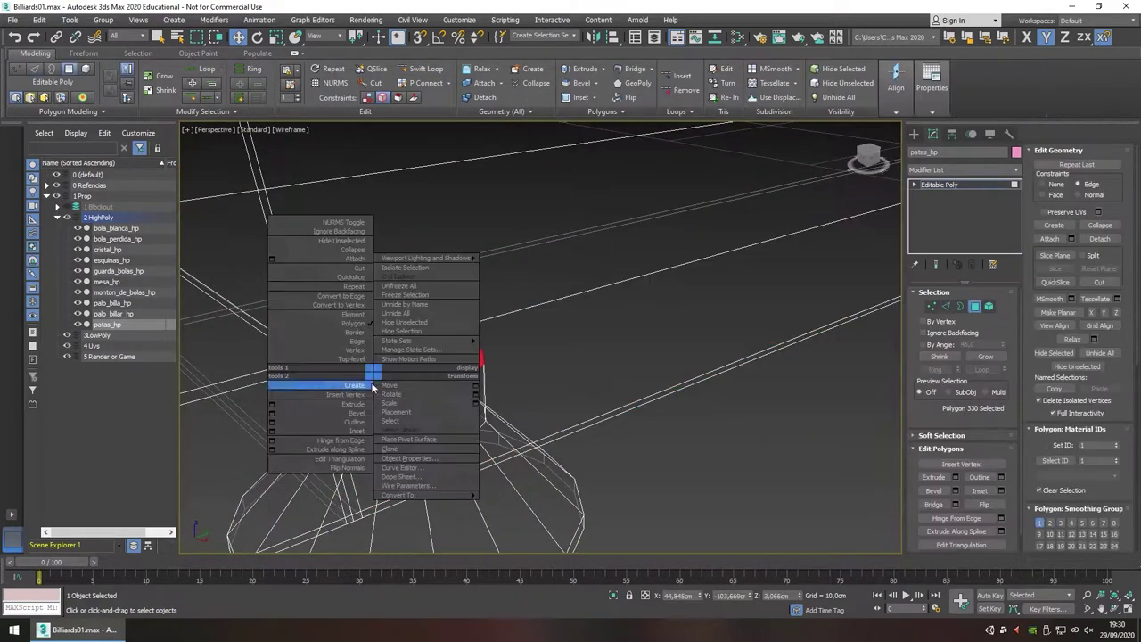
{"action": "left_click", "coordinate": [547, 378]}
{"action": "middle_click_drag", "start_coordinate": [547, 377], "coordinate": [468, 357], "text": "alt"}
- Shift-clone the foot's top polygons by moving them
{"action": "key", "text": "1"}
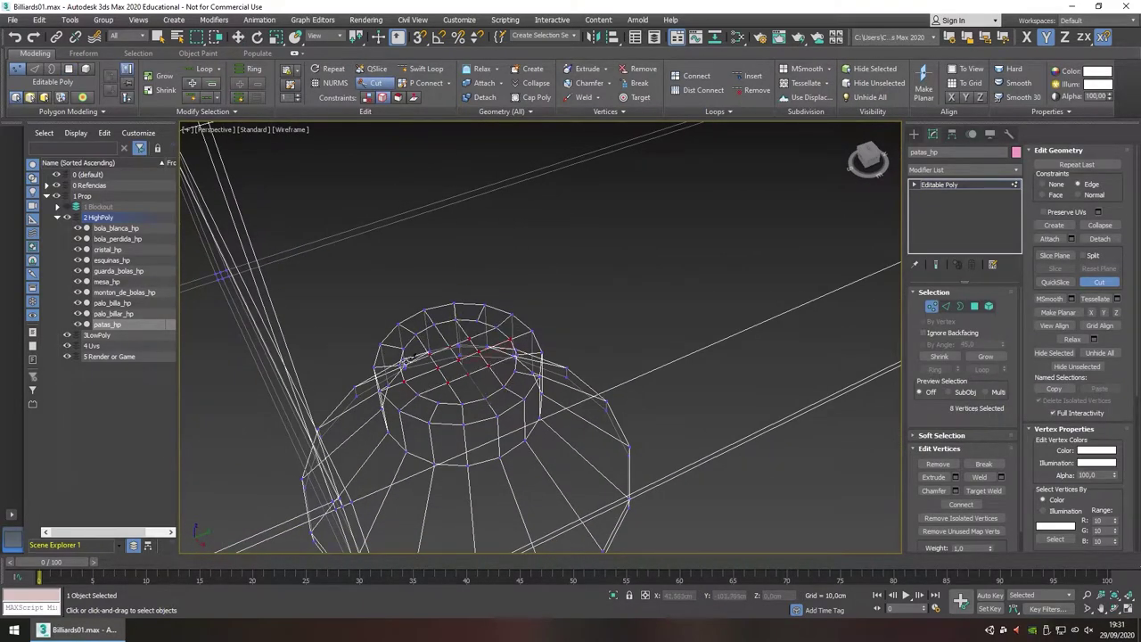
{"action": "scroll", "coordinate": [404, 362], "scroll_direction": "down", "scroll_amount": 3}
{"action": "key", "text": "4"}
{"action": "key", "text": "w"}
{"action": "left_click_drag", "start_coordinate": [450, 308], "coordinate": [401, 384], "text": "shift"}
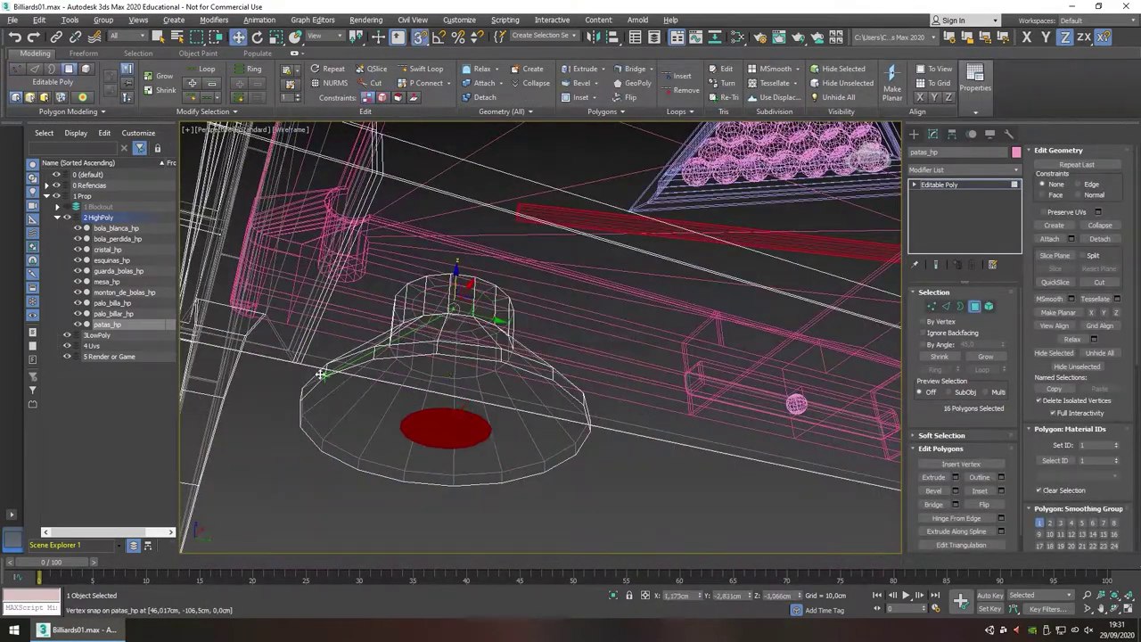
{"action": "middle_click_drag", "start_coordinate": [463, 357], "coordinate": [556, 293], "text": "alt"}
- Detach the cloned element as Object001
{"action": "key", "text": "5"}
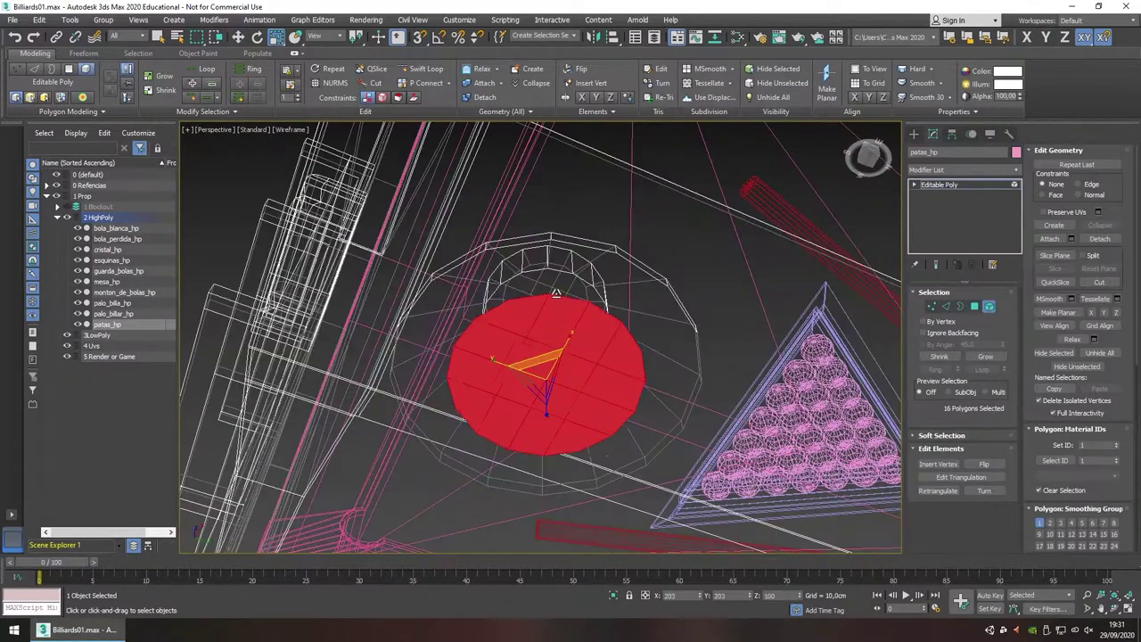
{"action": "left_click", "coordinate": [963, 307]}
{"action": "middle_click_drag", "start_coordinate": [553, 356], "coordinate": [638, 379], "text": "alt"}
{"action": "key", "text": "2"}
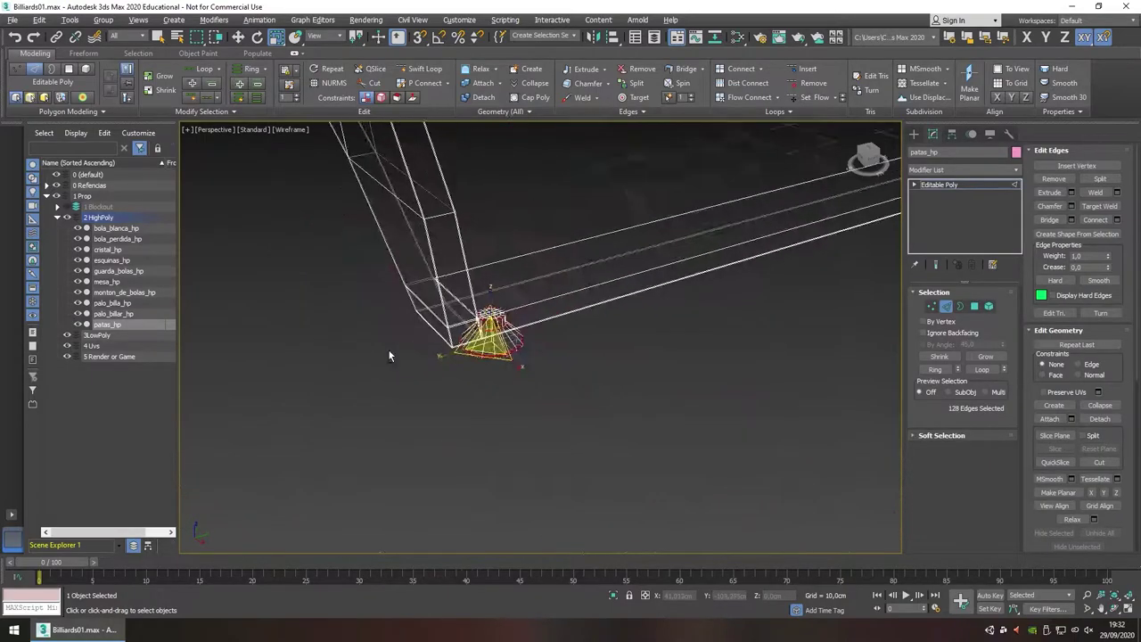
{"action": "left_click", "coordinate": [948, 307]}
{"action": "key", "text": "z"}
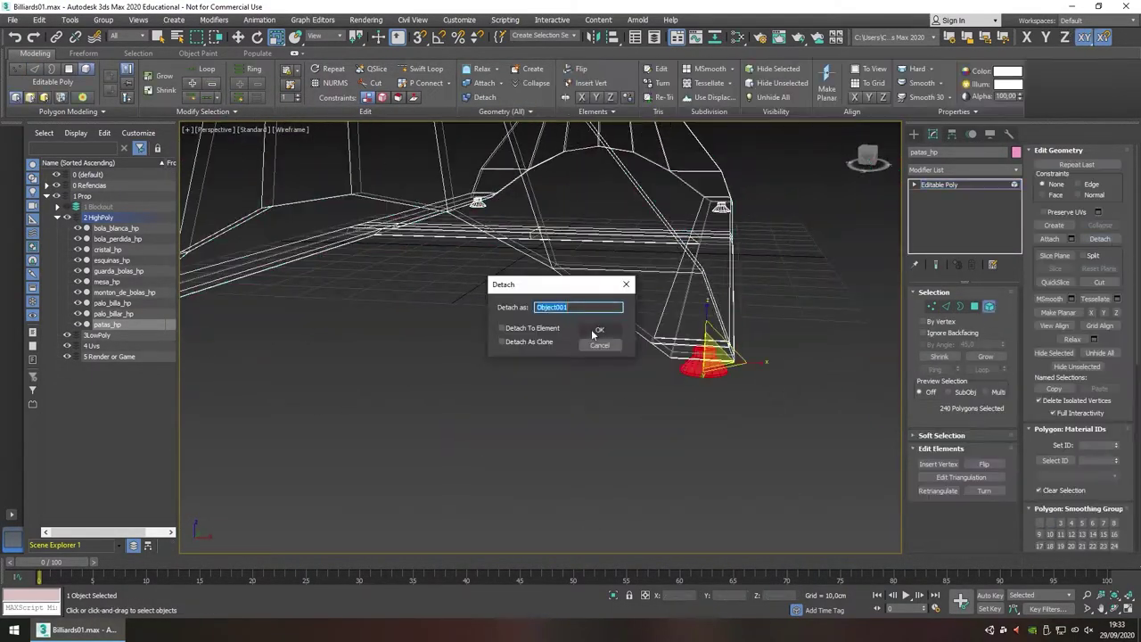
{"action": "left_click", "coordinate": [598, 331]}
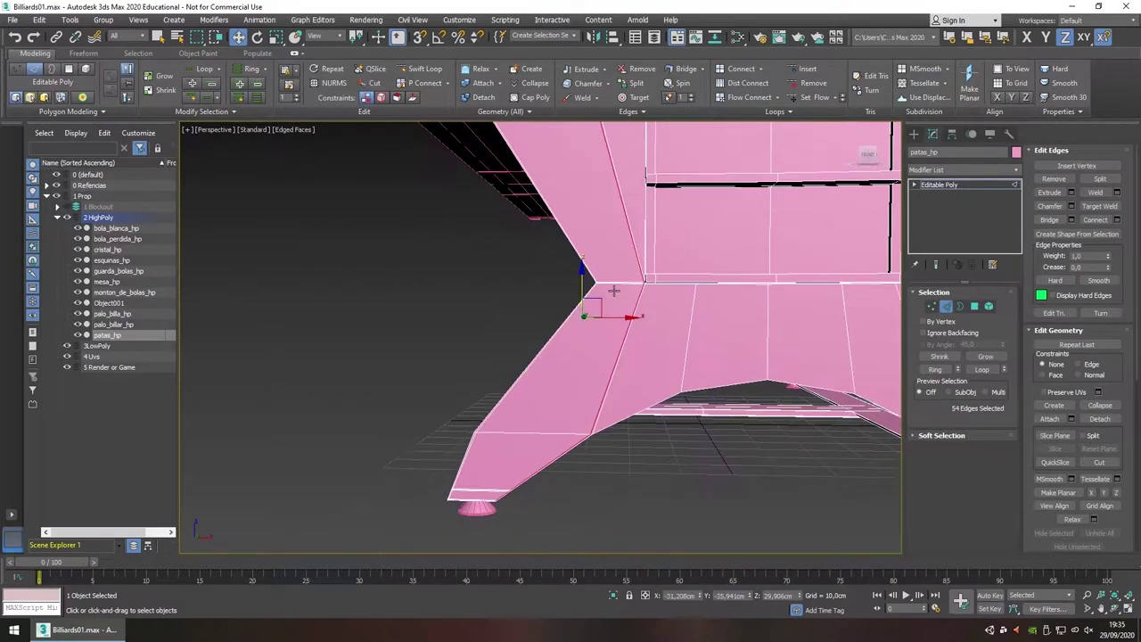
- Slice new edges across the leg's arched panel with Cut (Alt+C), then switch to vertices
{"action": "middle_click_drag", "start_coordinate": [540, 312], "coordinate": [565, 332], "text": "alt"}
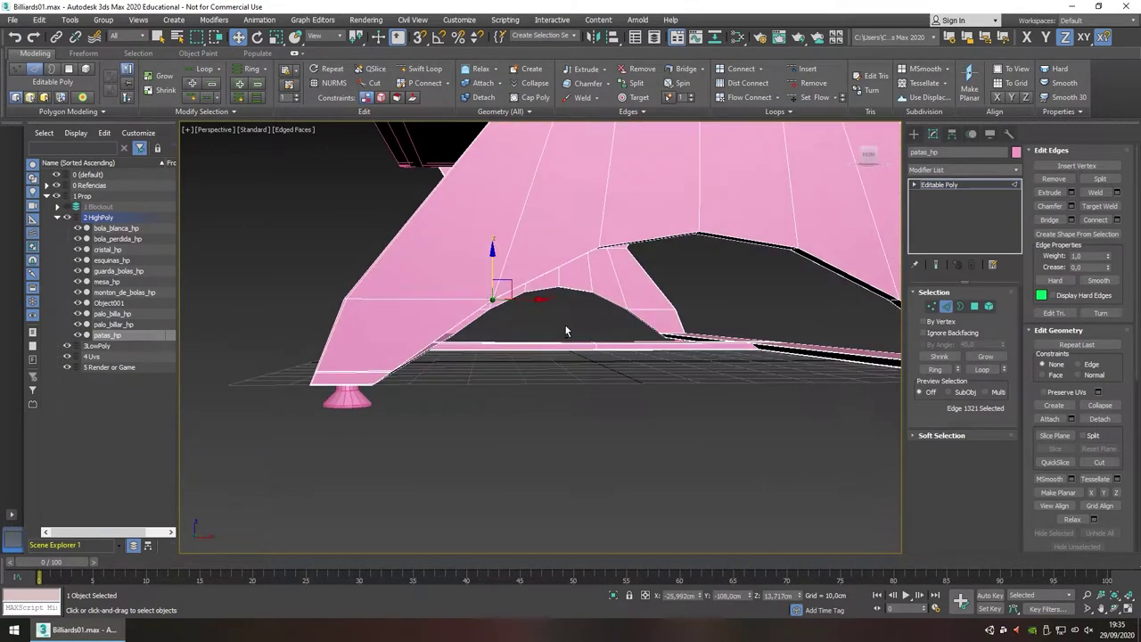
{"action": "key", "text": "alt+c"}
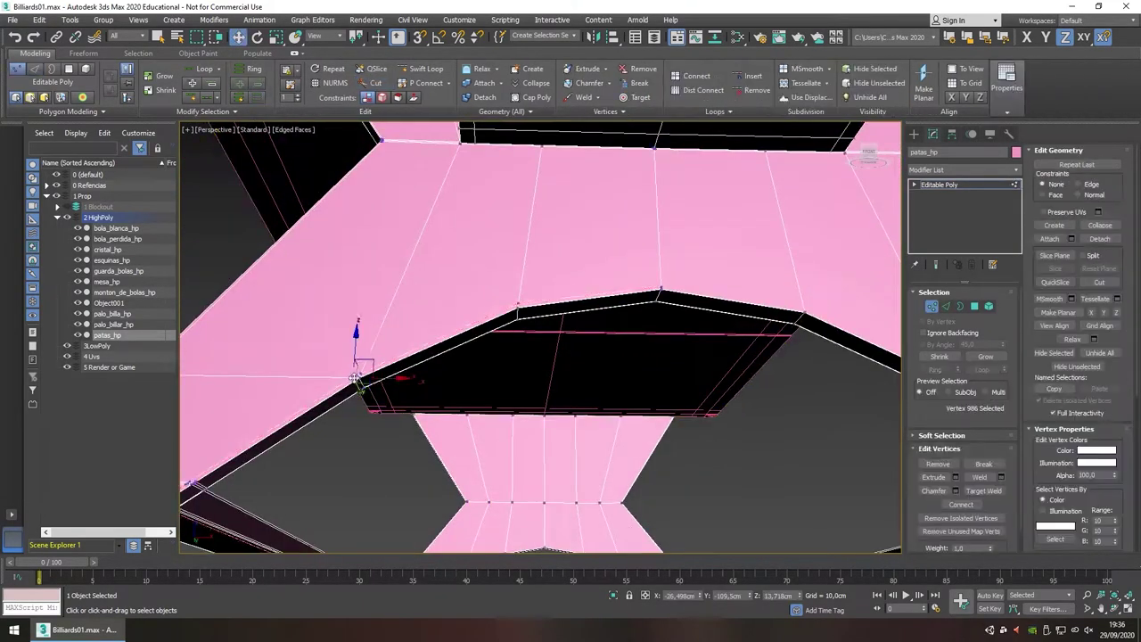
{"action": "right_click", "coordinate": [306, 377]}
{"action": "left_click", "coordinate": [412, 259]}
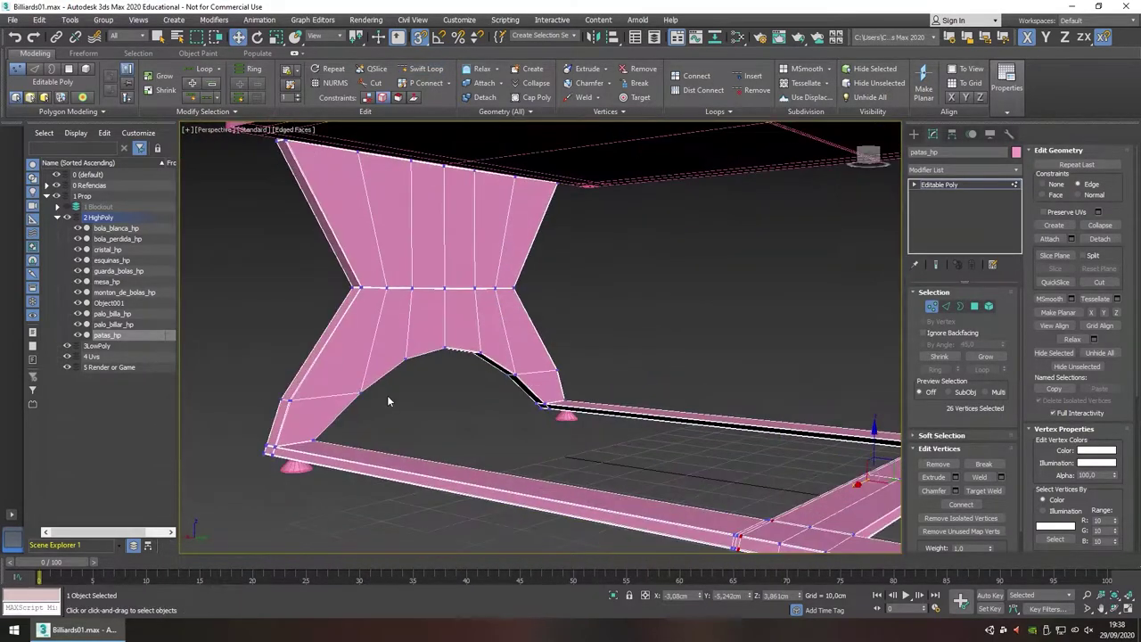
- Zoom in toward the legs' ball-return box
{"action": "scroll", "coordinate": [387, 401], "scroll_direction": "up", "scroll_amount": 2}
{"action": "scroll", "coordinate": [387, 402], "scroll_direction": "up", "scroll_amount": 4}
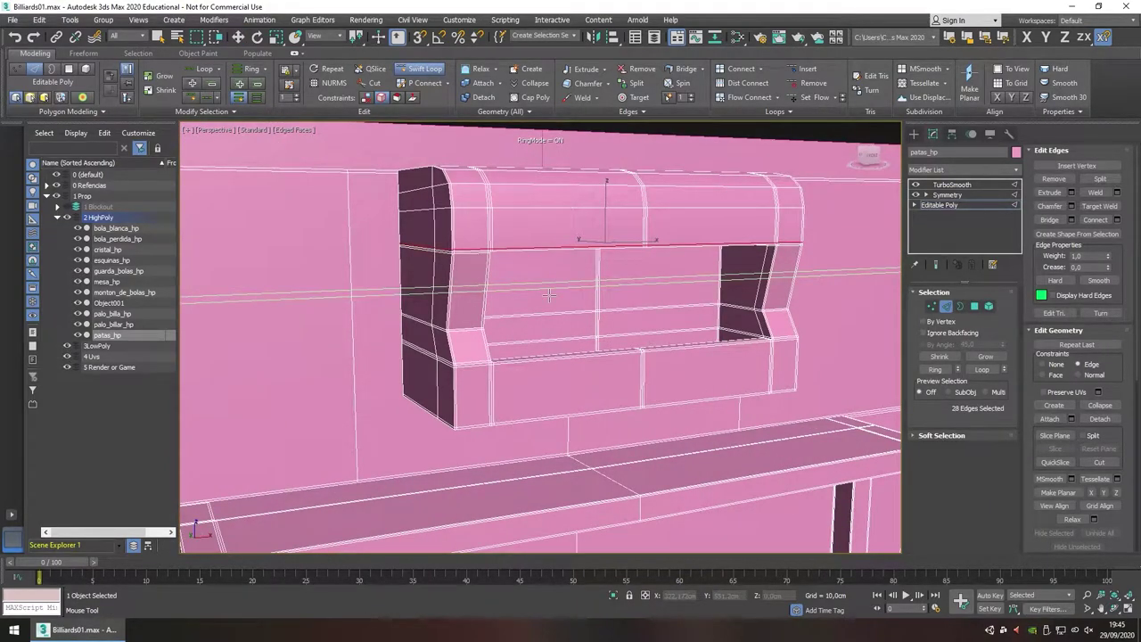
- Frame the box and select its centre vertical edge loop
{"action": "scroll", "coordinate": [664, 342], "scroll_direction": "up", "scroll_amount": 3}
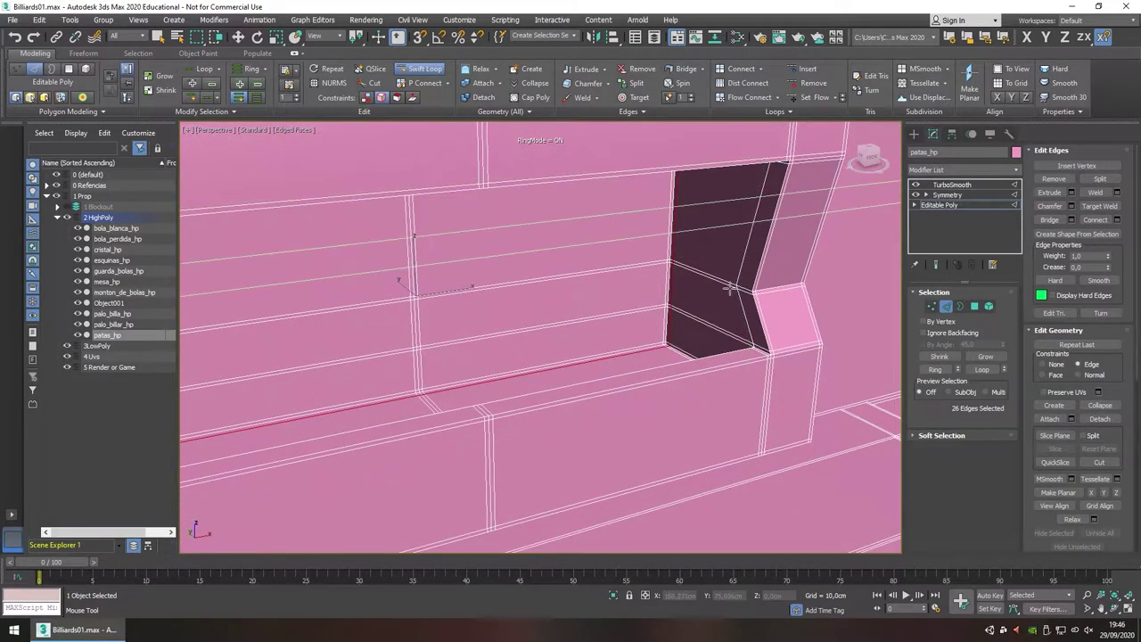
{"action": "scroll", "coordinate": [565, 223], "scroll_direction": "down", "scroll_amount": 5}
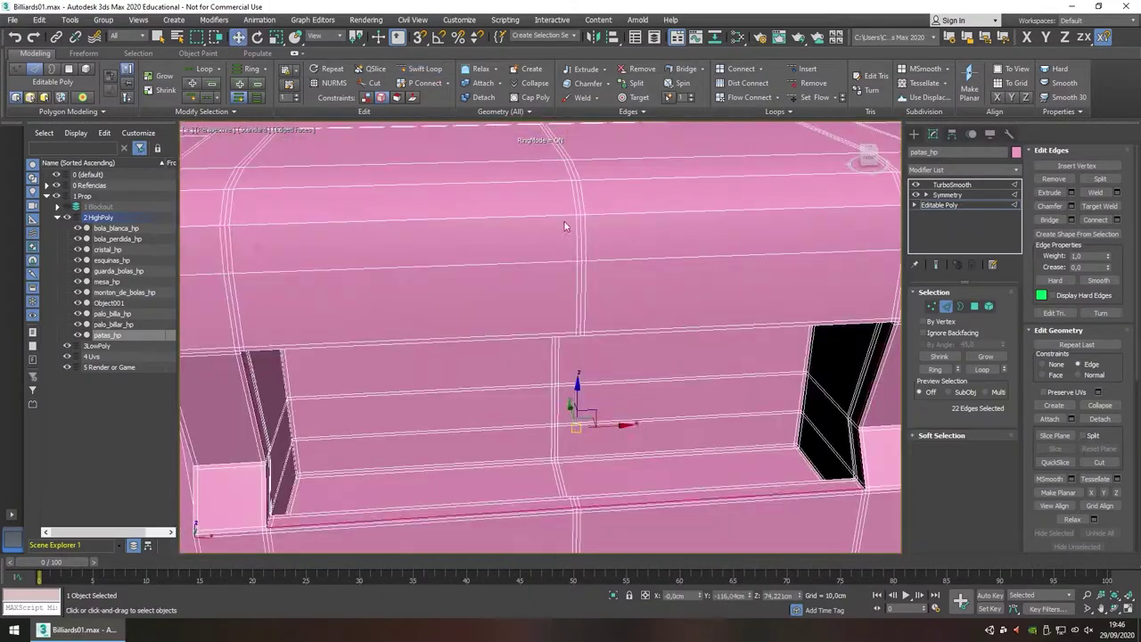
{"action": "middle_click_drag", "start_coordinate": [586, 306], "coordinate": [578, 233]}
{"action": "key", "text": "w"}
{"action": "double_click", "coordinate": [578, 357]}
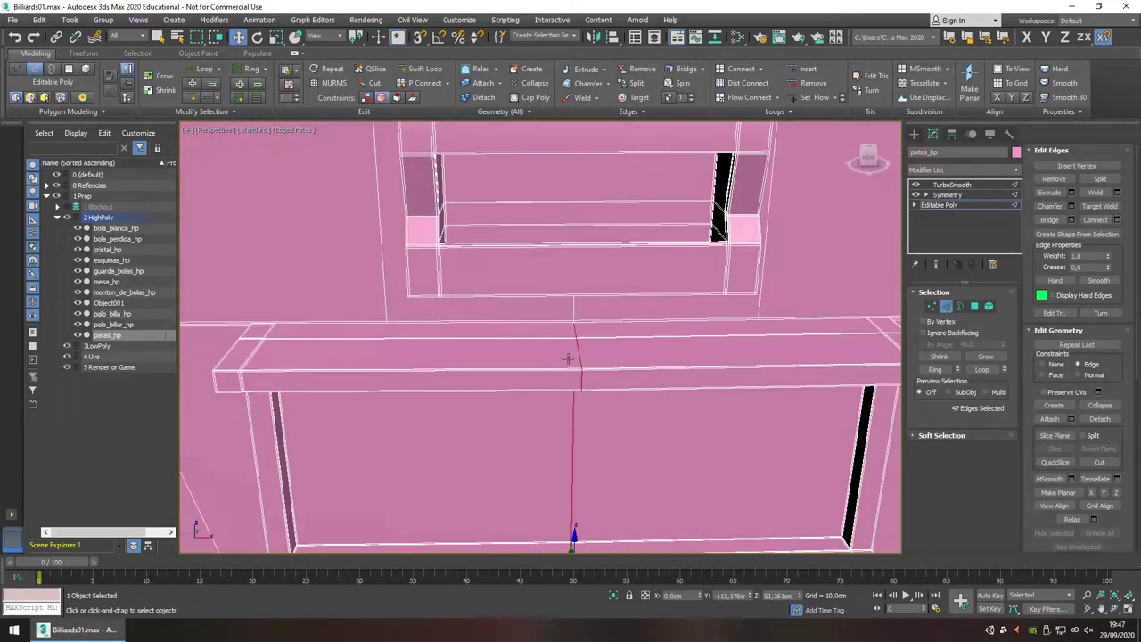
{"action": "mouse_move", "coordinate": [578, 357]}
{"action": "middle_mouse_down", "text": "alt"}
{"action": "mouse_move", "coordinate": [638, 305]}
{"action": "mouse_move", "coordinate": [773, 304]}
{"action": "middle_mouse_up", "text": "alt"}
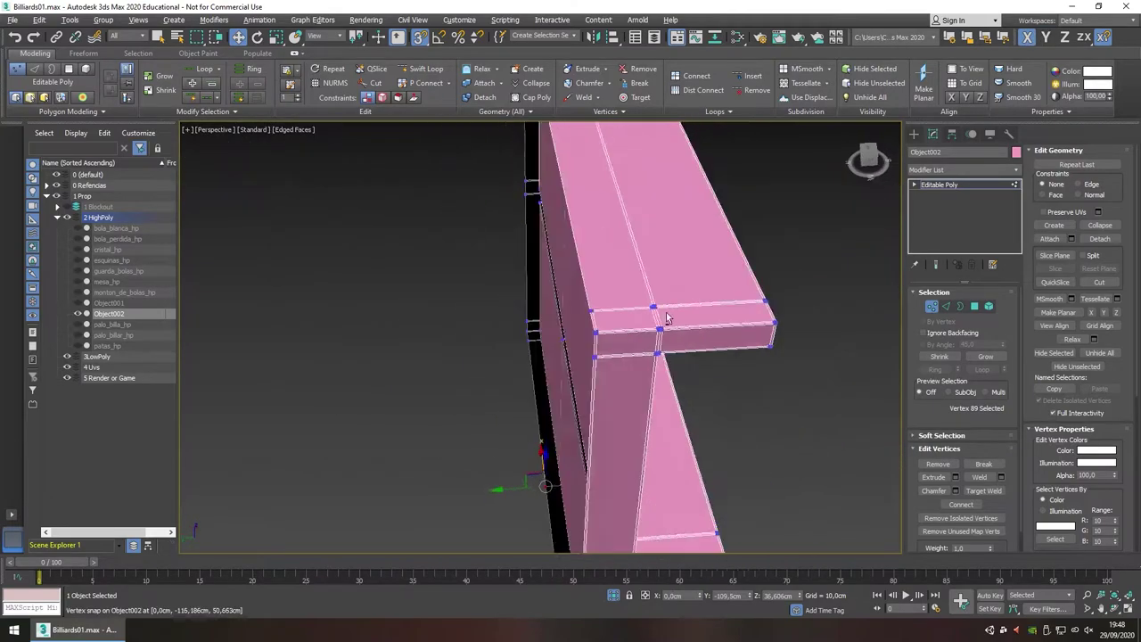
- In edge mode, inspect the patas_hp bar's top end and corner, trying Swift Loop and Cut
{"action": "key", "text": "2"}
{"action": "left_click", "coordinate": [419, 69]}
{"action": "middle_click_drag", "start_coordinate": [599, 272], "coordinate": [617, 461]}
{"action": "key", "text": "alt+shift+w"}
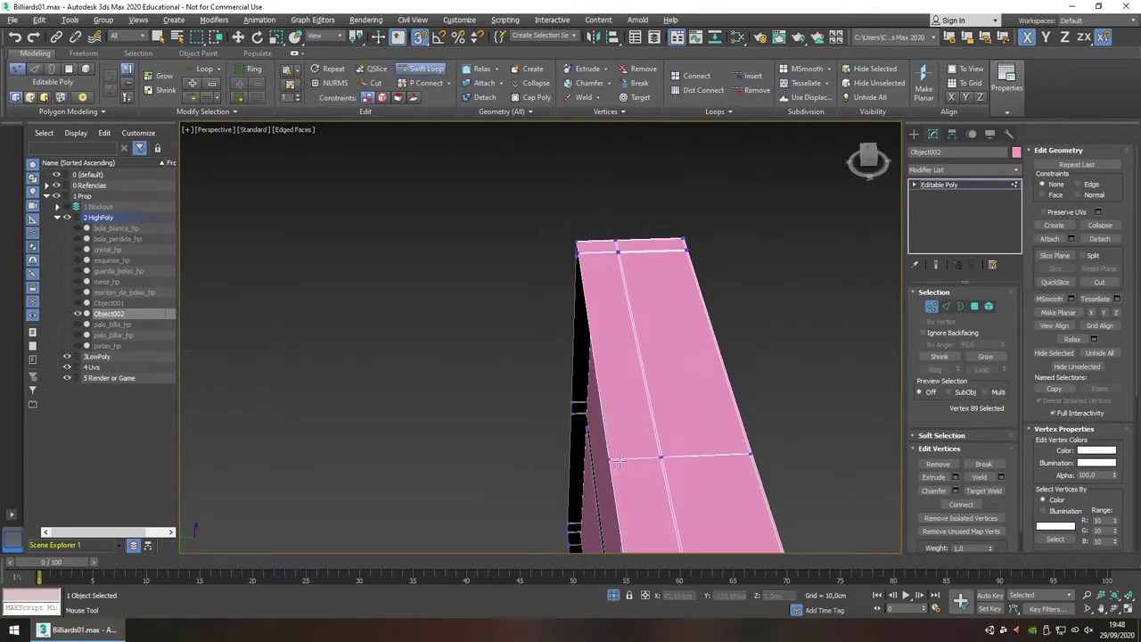
{"action": "middle_click_drag", "start_coordinate": [572, 332], "coordinate": [535, 267], "text": "alt"}
{"action": "scroll", "coordinate": [535, 268], "scroll_direction": "up", "scroll_amount": 3}
{"action": "scroll", "coordinate": [535, 267], "scroll_direction": "down", "scroll_amount": 3}
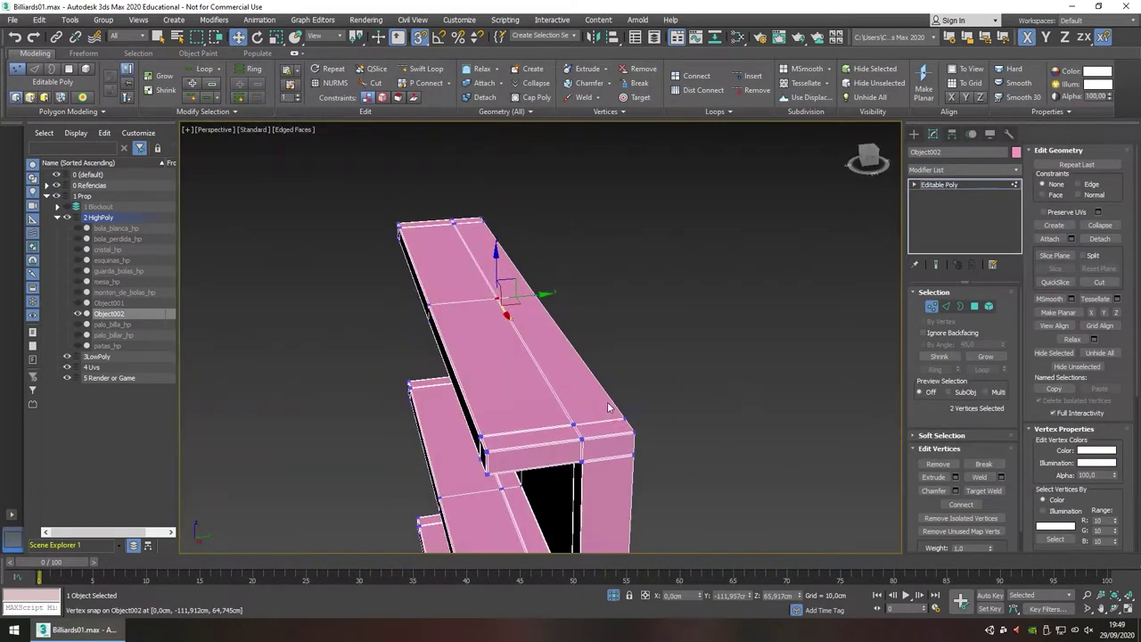
{"action": "scroll", "coordinate": [626, 438], "scroll_direction": "up", "scroll_amount": 3}
{"action": "scroll", "coordinate": [626, 438], "scroll_direction": "down", "scroll_amount": 5}
{"action": "middle_click_drag", "start_coordinate": [626, 438], "coordinate": [640, 381]}
{"action": "middle_click_drag", "start_coordinate": [511, 310], "coordinate": [615, 223], "text": "alt"}
{"action": "key", "text": "alt+c"}
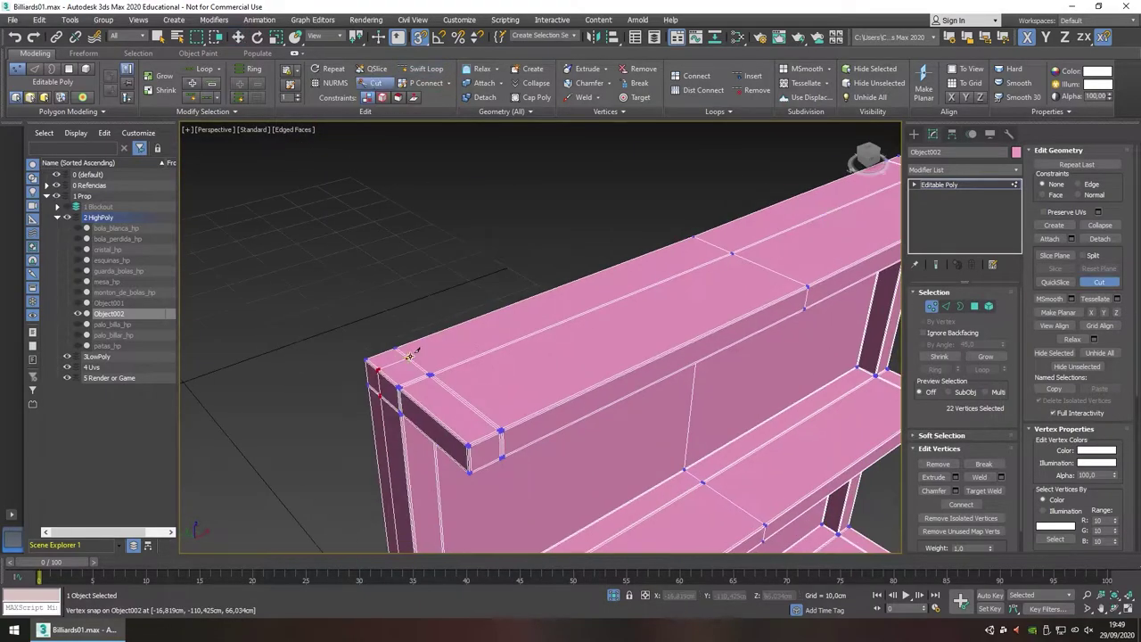
{"action": "scroll", "coordinate": [635, 198], "scroll_direction": "down", "scroll_amount": 3}
{"action": "middle_click_drag", "start_coordinate": [491, 358], "coordinate": [581, 249], "text": "alt"}
{"action": "scroll", "coordinate": [657, 425], "scroll_direction": "up", "scroll_amount": 3}
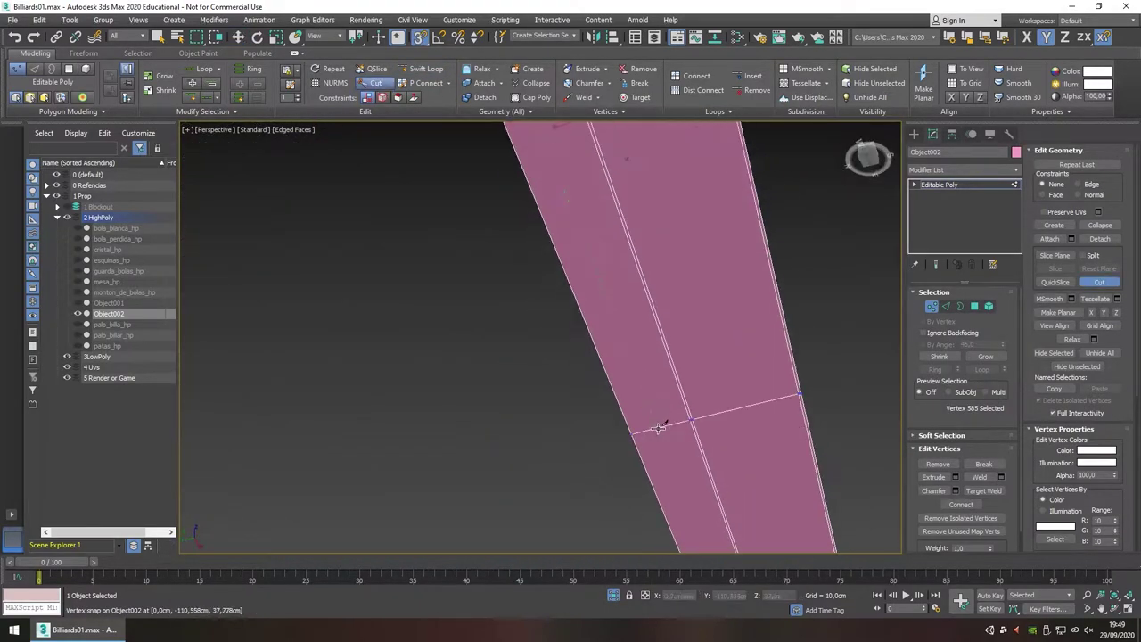
{"action": "scroll", "coordinate": [580, 449], "scroll_direction": "down", "scroll_amount": 3}
- Add a Symmetry modifier to the bar, then return to its base Editable Poly
{"action": "key", "text": "2"}
{"action": "left_click", "coordinate": [963, 170]}
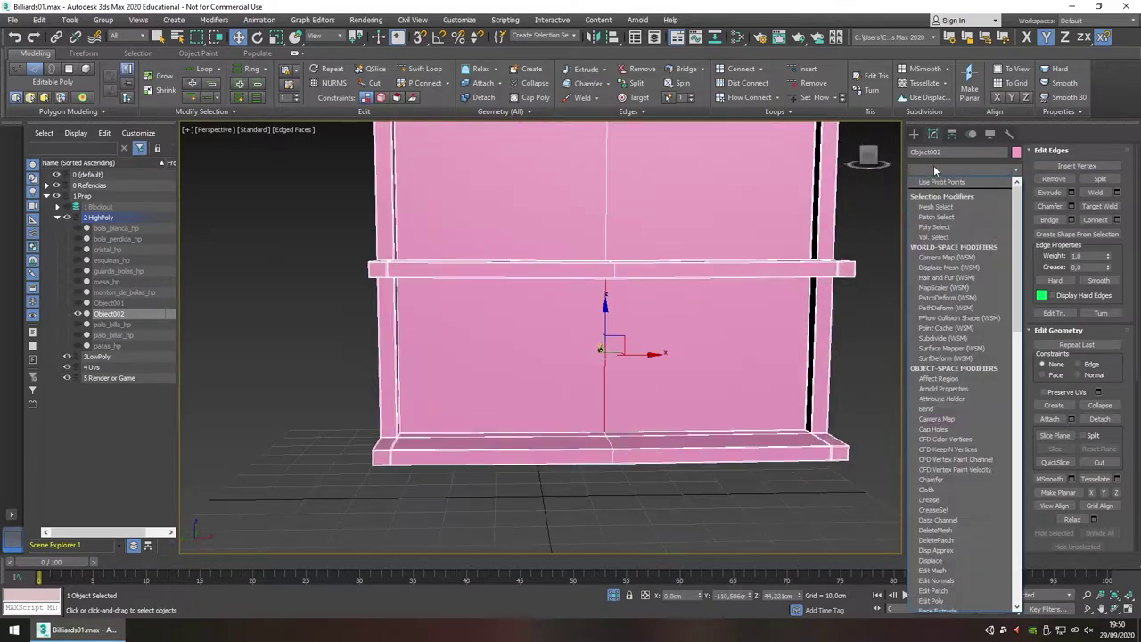
{"action": "left_click", "coordinate": [954, 428]}
{"action": "scroll", "coordinate": [624, 294], "scroll_direction": "up", "scroll_amount": 3}
{"action": "middle_click_drag", "start_coordinate": [535, 312], "coordinate": [669, 275], "text": "alt"}
{"action": "scroll", "coordinate": [670, 275], "scroll_direction": "down", "scroll_amount": 5}
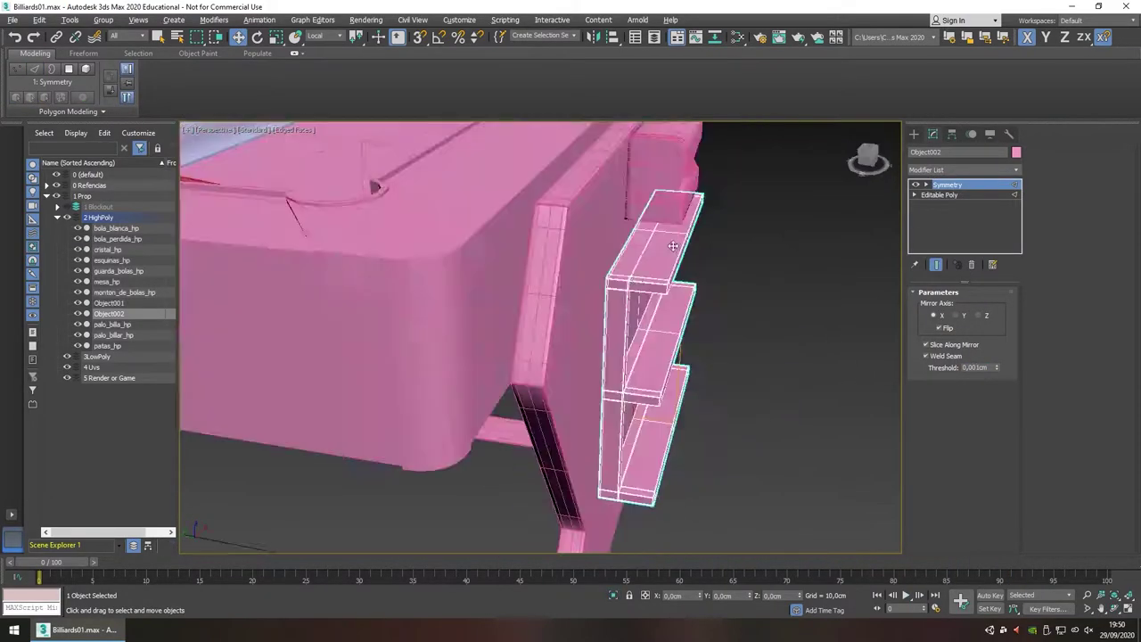
{"action": "right_click", "coordinate": [535, 356]}
{"action": "left_click", "coordinate": [606, 402]}
{"action": "middle_click_drag", "start_coordinate": [535, 357], "coordinate": [429, 321], "text": "alt"}
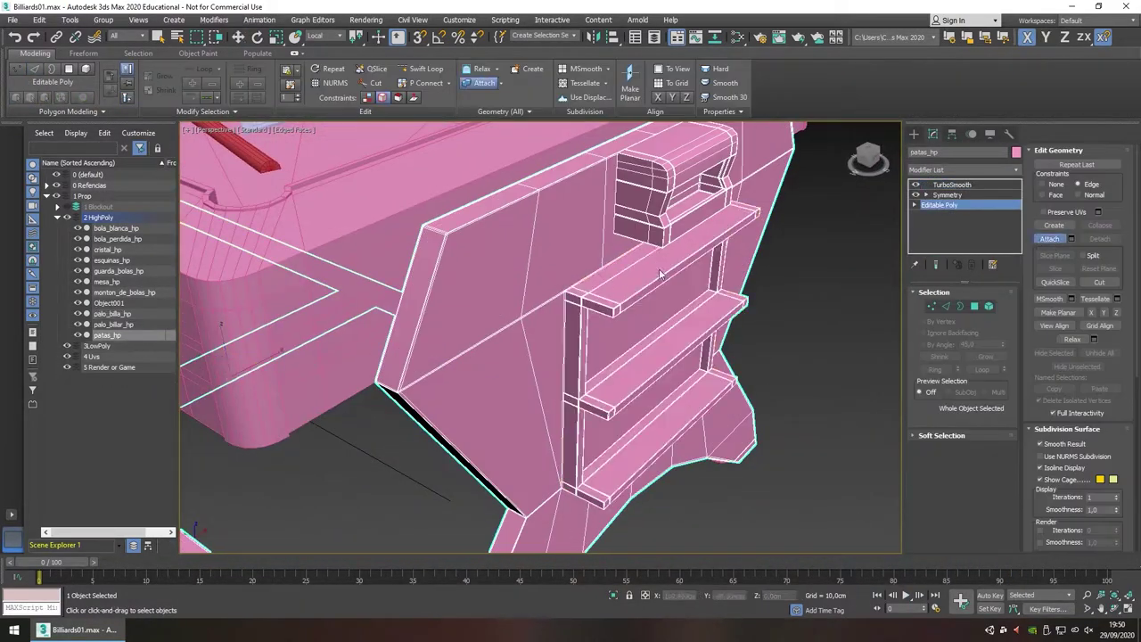
{"action": "scroll", "coordinate": [661, 275], "scroll_direction": "up", "scroll_amount": 5}
- Cut a new edge across the rail grid from the top vertex to the lower vertex
{"action": "key", "text": "1"}
{"action": "key", "text": "w"}
{"action": "scroll", "coordinate": [765, 357], "scroll_direction": "up", "scroll_amount": 3}
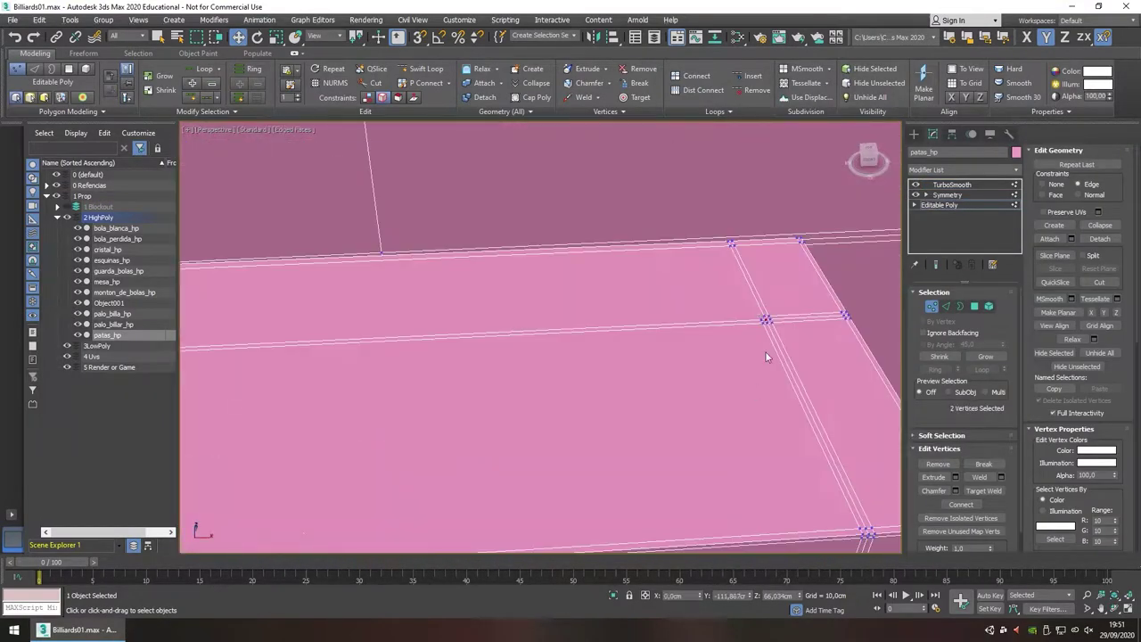
{"action": "scroll", "coordinate": [701, 319], "scroll_direction": "down", "scroll_amount": 3}
{"action": "middle_click_drag", "start_coordinate": [700, 318], "coordinate": [693, 294], "text": "alt"}
{"action": "key", "text": "alt+c"}
{"action": "left_click", "coordinate": [549, 234]}
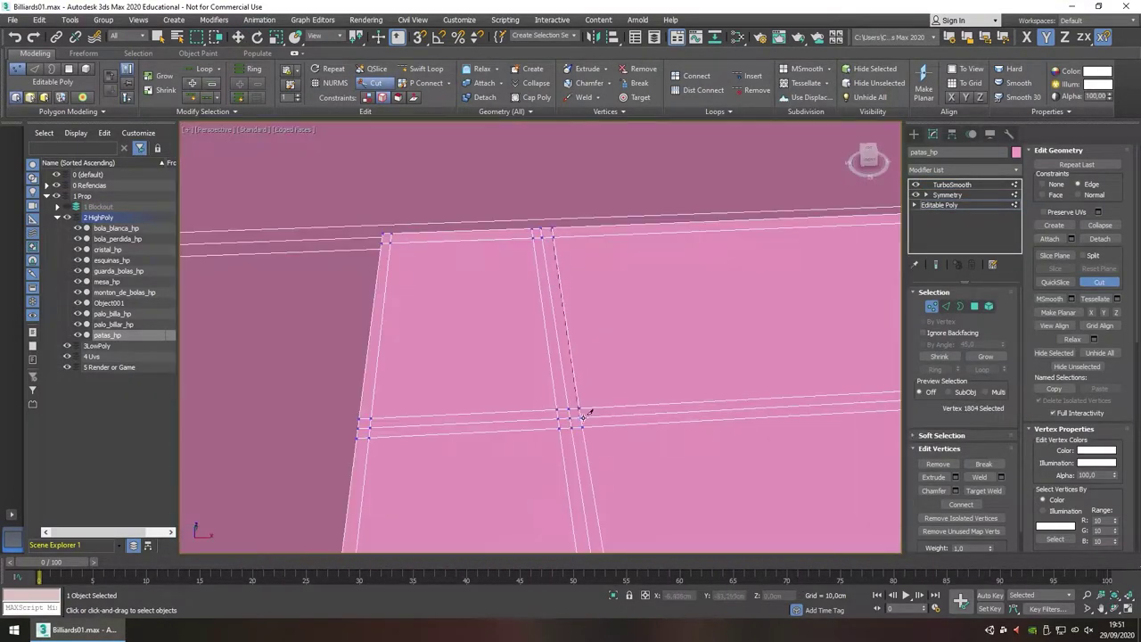
{"action": "middle_click_drag", "start_coordinate": [586, 413], "coordinate": [624, 476], "text": "alt"}
{"action": "scroll", "coordinate": [507, 395], "scroll_direction": "up", "scroll_amount": 3}
{"action": "right_click", "coordinate": [655, 395]}
{"action": "left_click", "coordinate": [627, 374]}
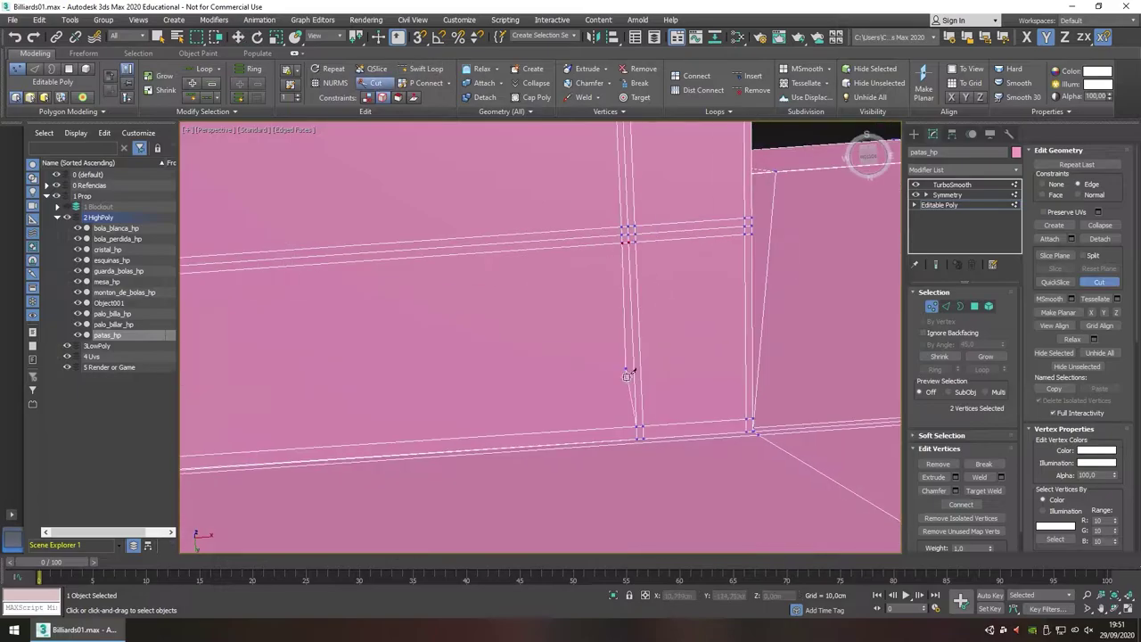
{"action": "right_click", "coordinate": [627, 375]}
- Check the new cut, then select the esquinas_hp corner piece
{"action": "middle_click_drag", "start_coordinate": [627, 376], "coordinate": [560, 190], "text": "alt"}
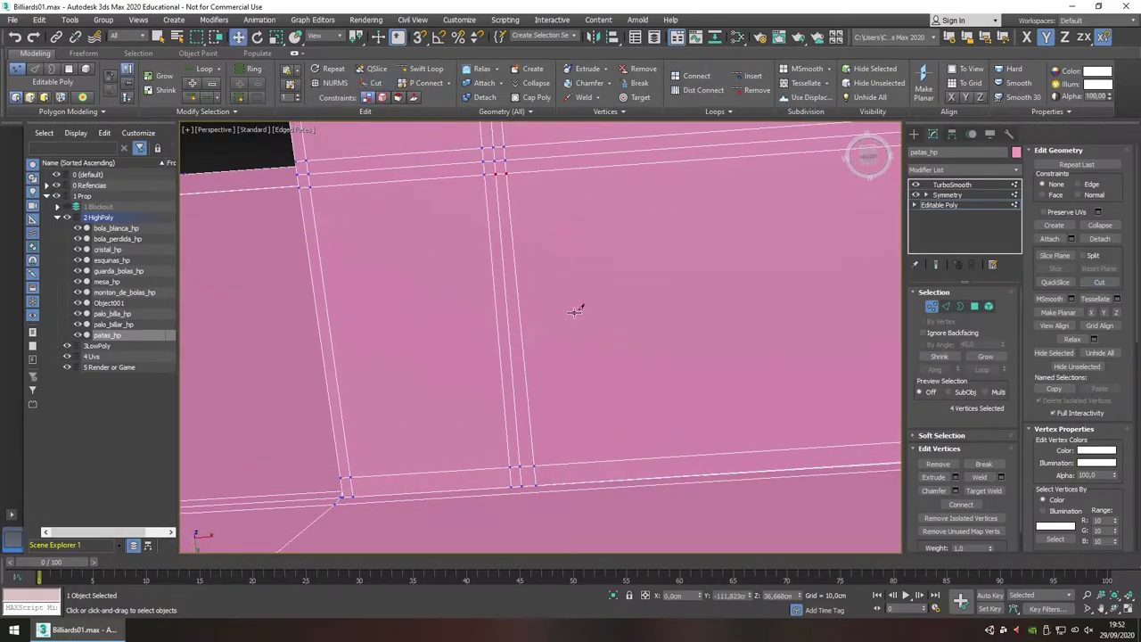
{"action": "scroll", "coordinate": [575, 311], "scroll_direction": "down", "scroll_amount": 5}
{"action": "middle_click_drag", "start_coordinate": [575, 310], "coordinate": [612, 471], "text": "alt"}
{"action": "left_click", "coordinate": [612, 471]}
- Go to the esquinas_hp Edit Poly level and isolate the corner piece
{"action": "middle_click_drag", "start_coordinate": [612, 428], "coordinate": [676, 371], "text": "alt"}
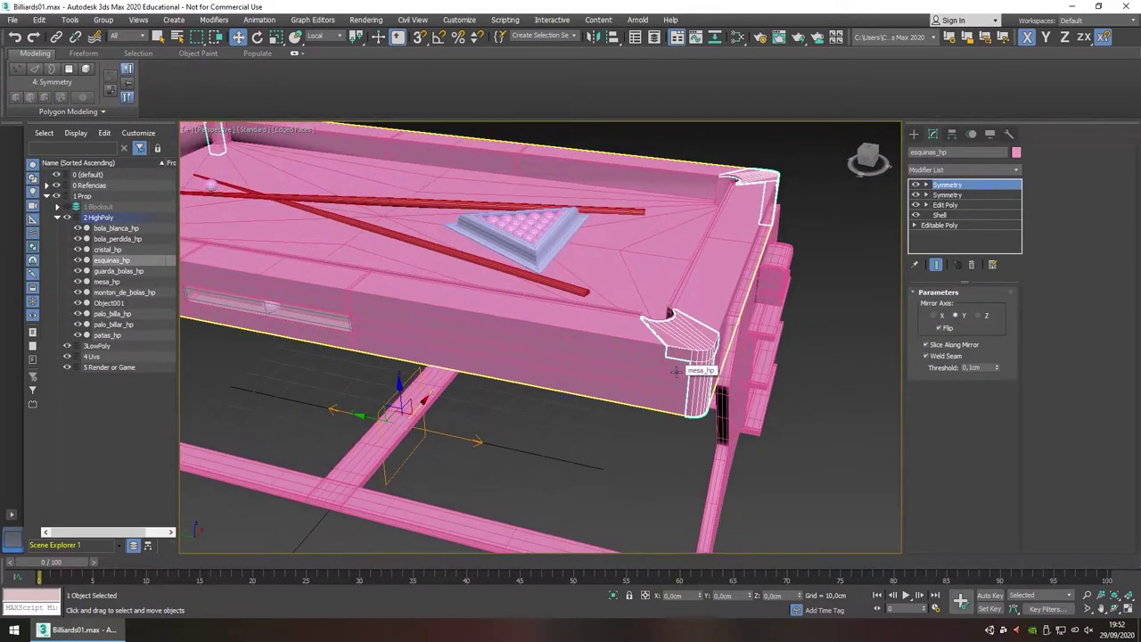
{"action": "scroll", "coordinate": [676, 371], "scroll_direction": "up", "scroll_amount": 5}
{"action": "left_click", "coordinate": [946, 205]}
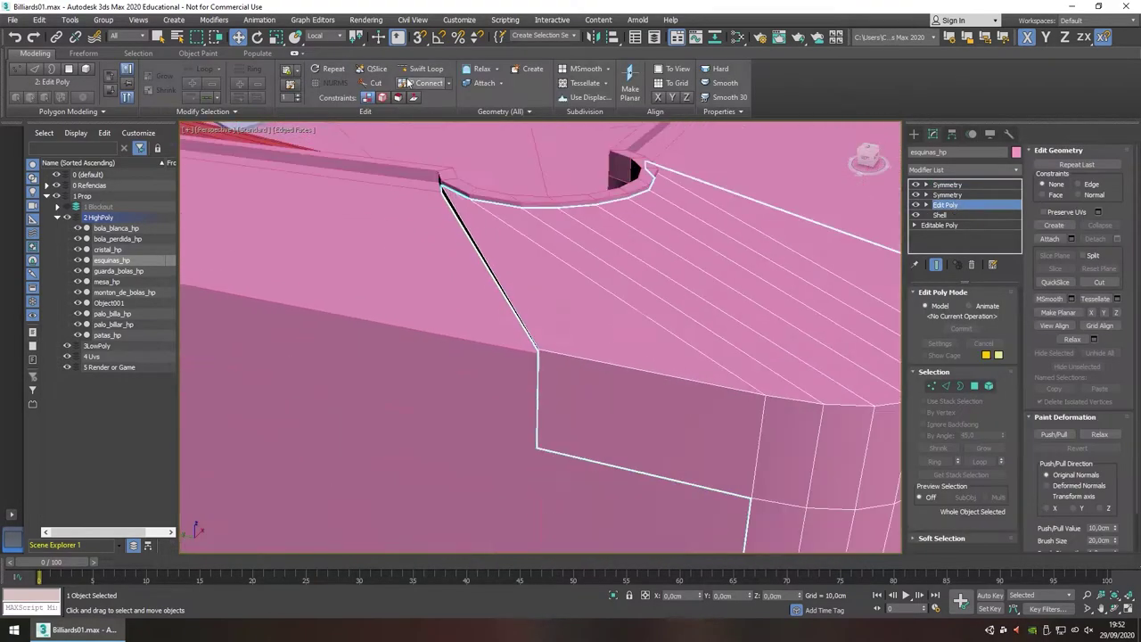
{"action": "key", "text": "alt+q"}
{"action": "scroll", "coordinate": [331, 290], "scroll_direction": "up", "scroll_amount": 5}
- Select an edge loop on the corner piece, then connect and chamfer support edges
{"action": "key", "text": "2"}
{"action": "mouse_move", "coordinate": [331, 289]}
{"action": "middle_mouse_down", "text": "alt"}
{"action": "mouse_move", "coordinate": [610, 425]}
{"action": "mouse_move", "coordinate": [603, 493]}
{"action": "mouse_move", "coordinate": [452, 346]}
{"action": "middle_mouse_up", "text": "alt"}
{"action": "double_click", "coordinate": [610, 424]}
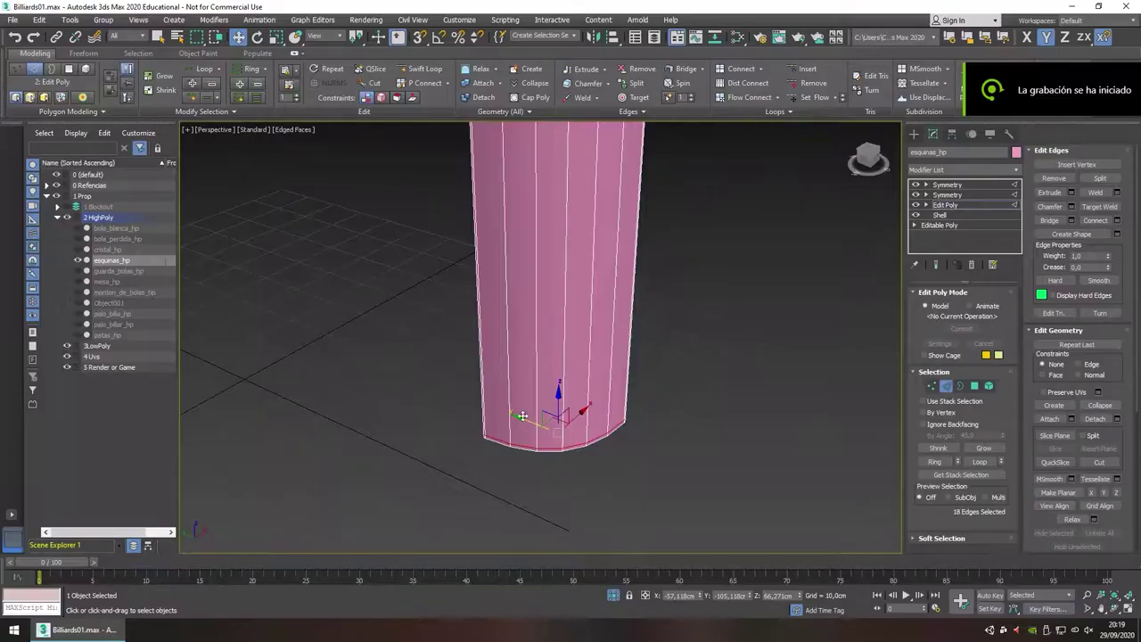
{"action": "middle_click_drag", "start_coordinate": [193, 504], "coordinate": [297, 381], "text": "alt"}
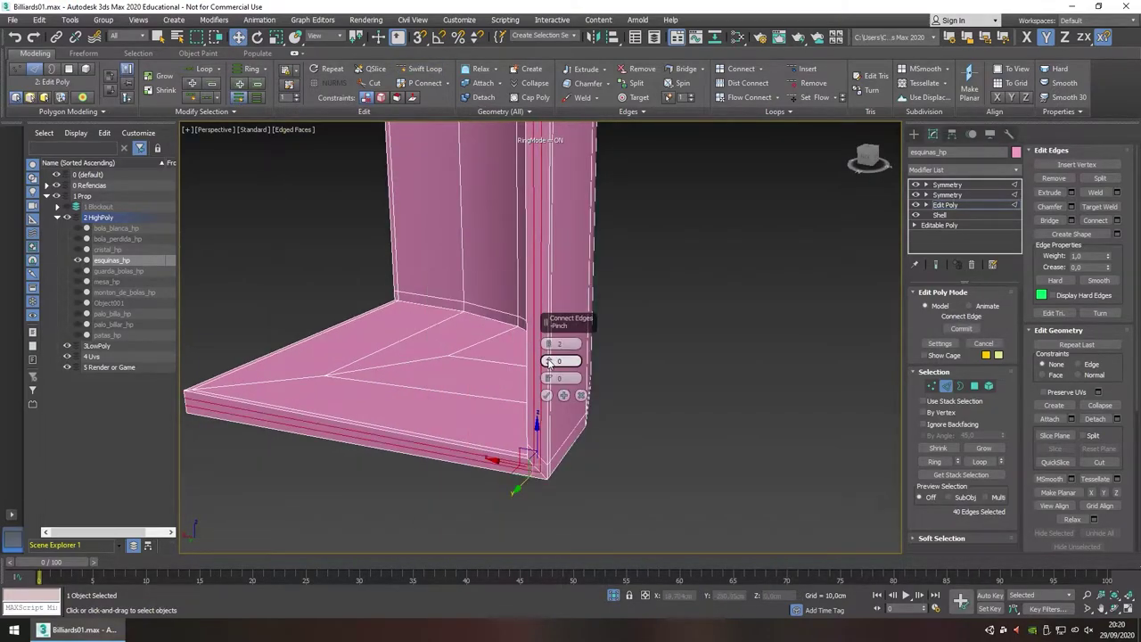
{"action": "left_click", "coordinate": [547, 395]}
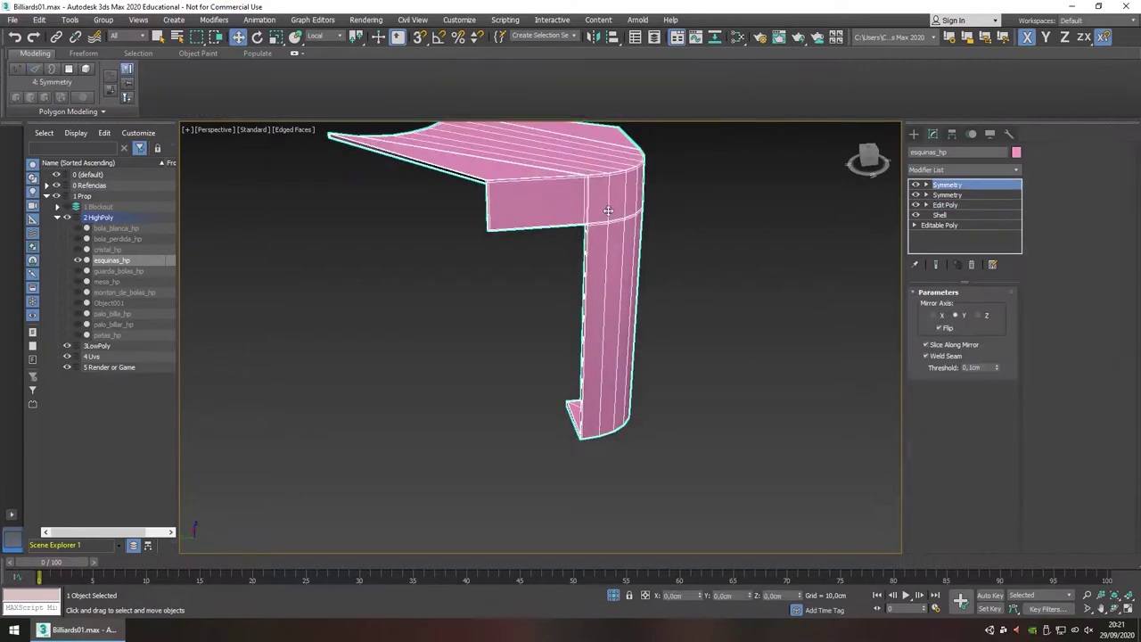
{"action": "left_click", "coordinate": [954, 168]}
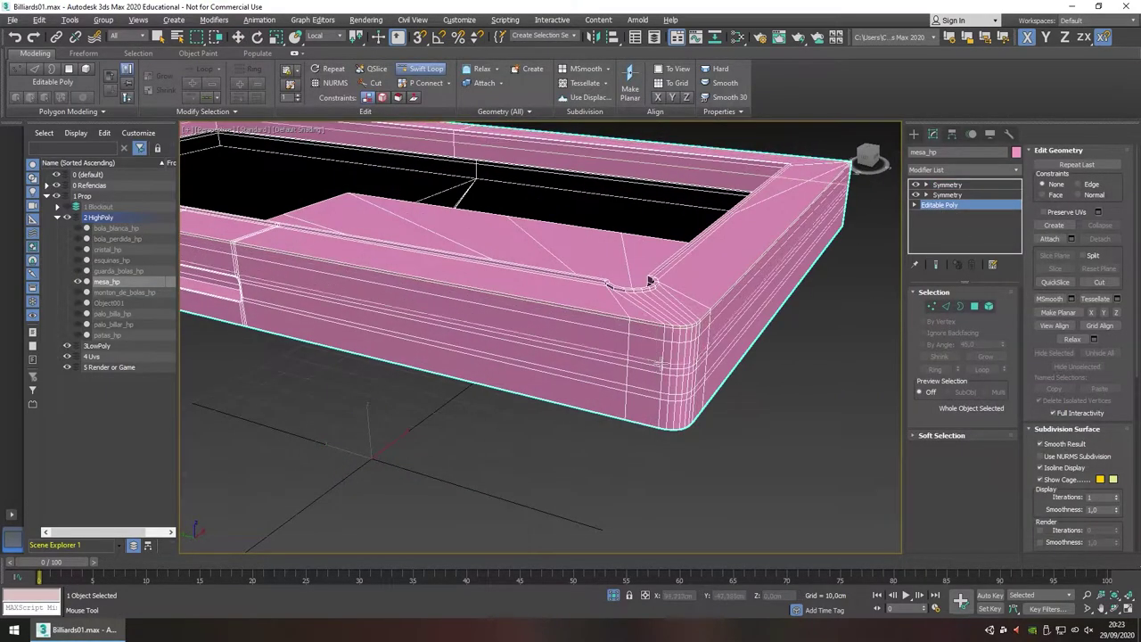
- Connect new support edges near the mesa_hp corner pocket
{"action": "mouse_move", "coordinate": [657, 434]}
{"action": "middle_mouse_down", "text": "alt"}
{"action": "mouse_move", "coordinate": [599, 330]}
{"action": "mouse_move", "coordinate": [568, 379]}
{"action": "middle_mouse_up", "text": "alt"}
{"action": "scroll", "coordinate": [600, 330], "scroll_direction": "up", "scroll_amount": 4}
{"action": "scroll", "coordinate": [568, 379], "scroll_direction": "up", "scroll_amount": 3}
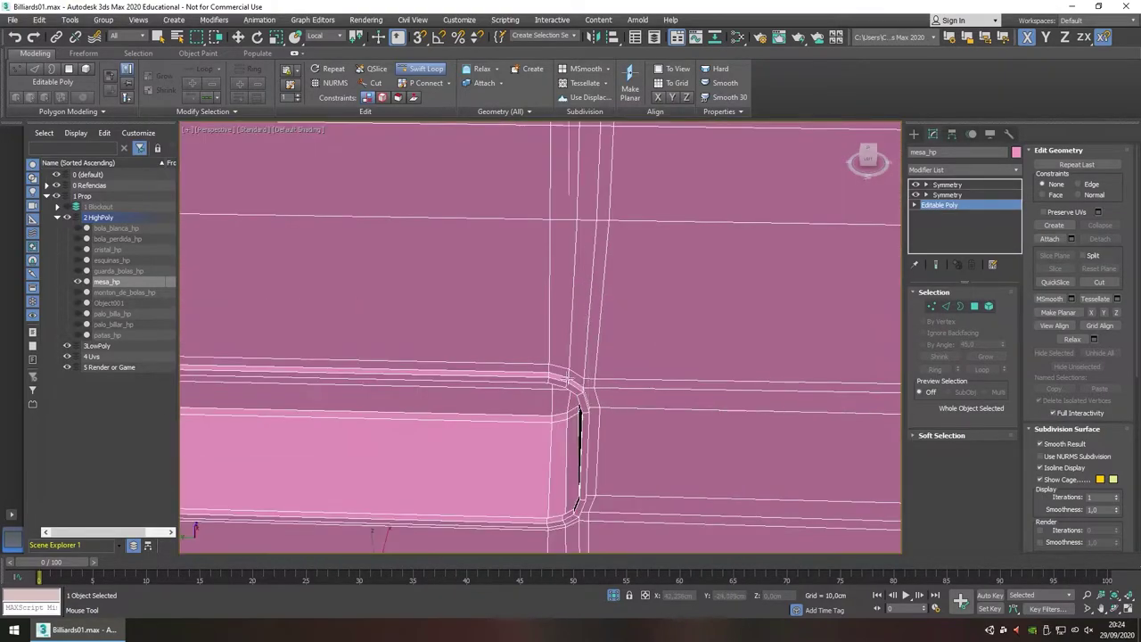
{"action": "key", "text": "2"}
{"action": "mouse_move", "coordinate": [466, 205]}
{"action": "middle_mouse_down", "text": "alt"}
{"action": "mouse_move", "coordinate": [448, 308]}
{"action": "mouse_move", "coordinate": [755, 327]}
{"action": "middle_mouse_up", "text": "alt"}
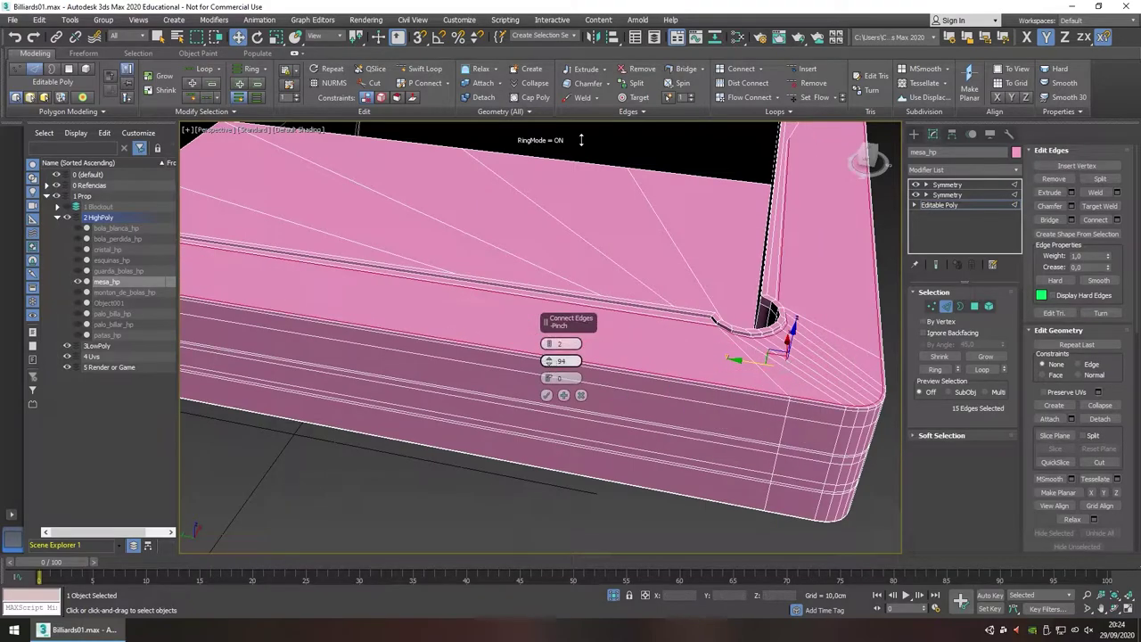
{"action": "middle_click_drag", "start_coordinate": [581, 140], "coordinate": [535, 348], "text": "alt"}
{"action": "scroll", "coordinate": [527, 357], "scroll_direction": "up", "scroll_amount": 3}
{"action": "left_click", "coordinate": [547, 395]}
- Add a TurboSmooth modifier to the mesa_hp table body
{"action": "scroll", "coordinate": [607, 326], "scroll_direction": "down", "scroll_amount": 4}
{"action": "key", "text": "2"}
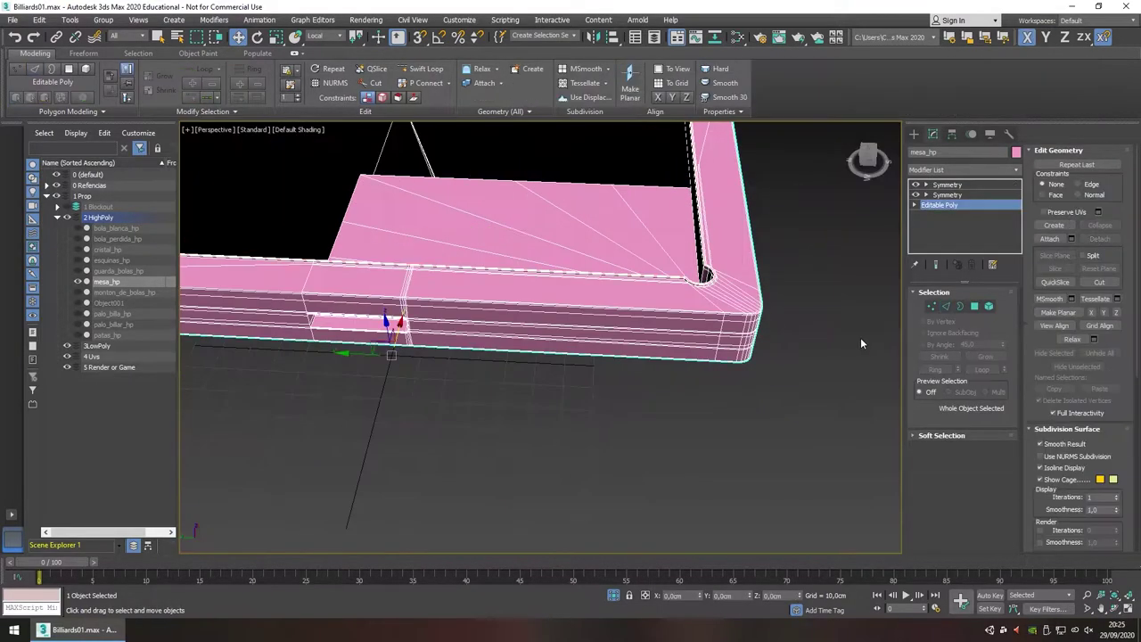
{"action": "key", "text": "ctrl+t"}
{"action": "scroll", "coordinate": [705, 276], "scroll_direction": "up", "scroll_amount": 5}
{"action": "scroll", "coordinate": [815, 288], "scroll_direction": "down", "scroll_amount": 5}
- Insert Swift Loop edges around the corner pocket
{"action": "key", "text": "2"}
{"action": "mouse_move", "coordinate": [815, 288]}
{"action": "middle_mouse_down", "text": "alt"}
{"action": "mouse_move", "coordinate": [585, 239]}
{"action": "mouse_move", "coordinate": [629, 278]}
{"action": "middle_mouse_up", "text": "alt"}
{"action": "middle_click_drag", "start_coordinate": [656, 218], "coordinate": [477, 420], "text": "alt"}
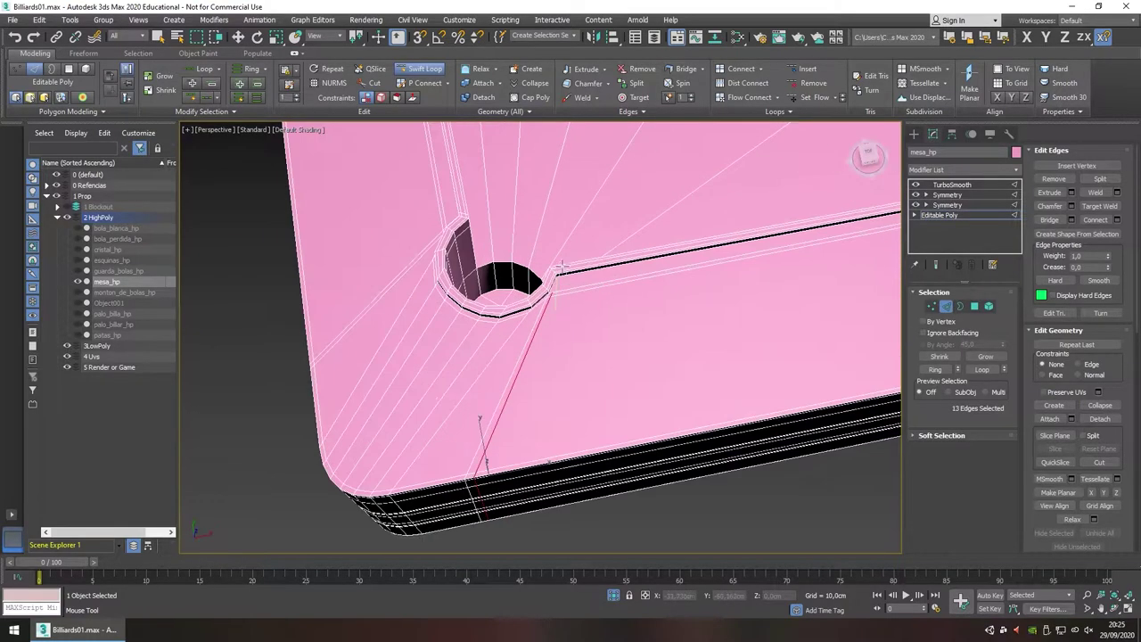
{"action": "scroll", "coordinate": [476, 420], "scroll_direction": "up", "scroll_amount": 3}
{"action": "scroll", "coordinate": [542, 268], "scroll_direction": "up", "scroll_amount": 2}
{"action": "key", "text": "1"}
{"action": "key", "text": "w"}
{"action": "middle_click_drag", "start_coordinate": [574, 340], "coordinate": [564, 305], "text": "alt"}
{"action": "key", "text": "shift+alt+w"}
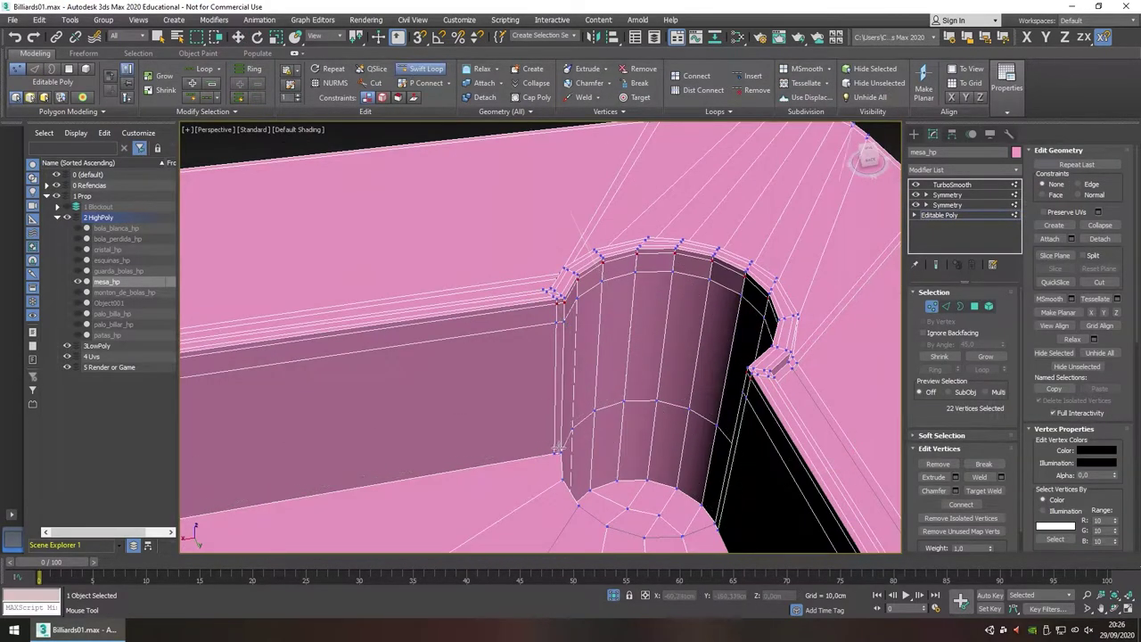
{"action": "middle_click_drag", "start_coordinate": [557, 450], "coordinate": [500, 336], "text": "alt"}
{"action": "key", "text": "w"}
- Zoom out over the whole smoothed table and clear the selection
{"action": "scroll", "coordinate": [504, 372], "scroll_direction": "up", "scroll_amount": 2}
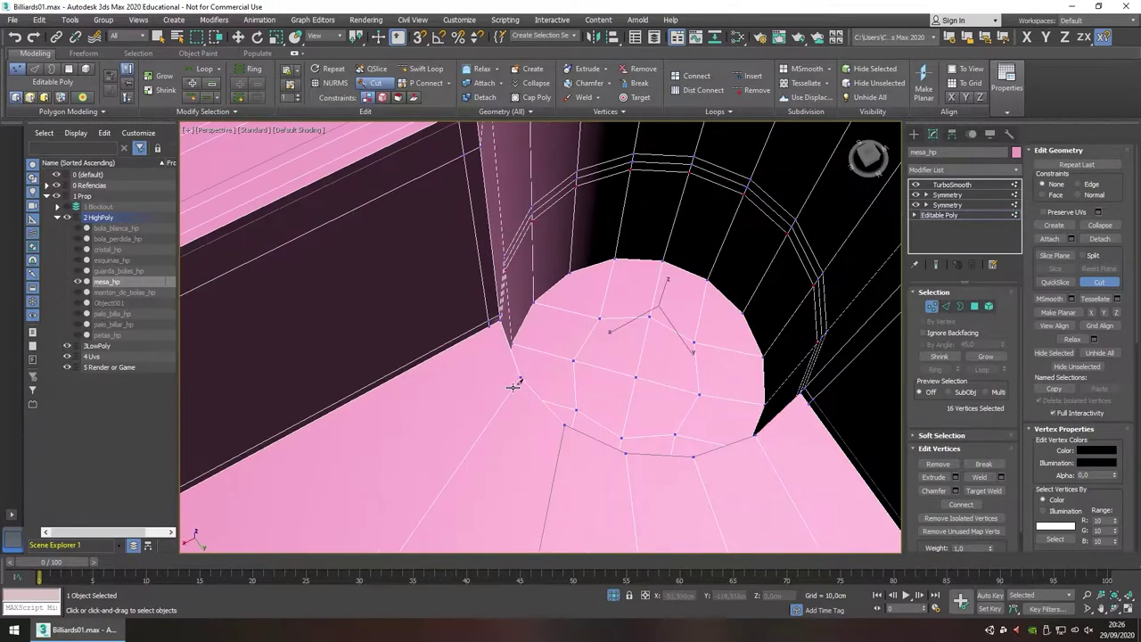
{"action": "mouse_move", "coordinate": [509, 377]}
{"action": "middle_mouse_down", "text": "alt"}
{"action": "mouse_move", "coordinate": [491, 331]}
{"action": "mouse_move", "coordinate": [510, 330]}
{"action": "middle_mouse_up", "text": "alt"}
{"action": "scroll", "coordinate": [609, 404], "scroll_direction": "down", "scroll_amount": 2}
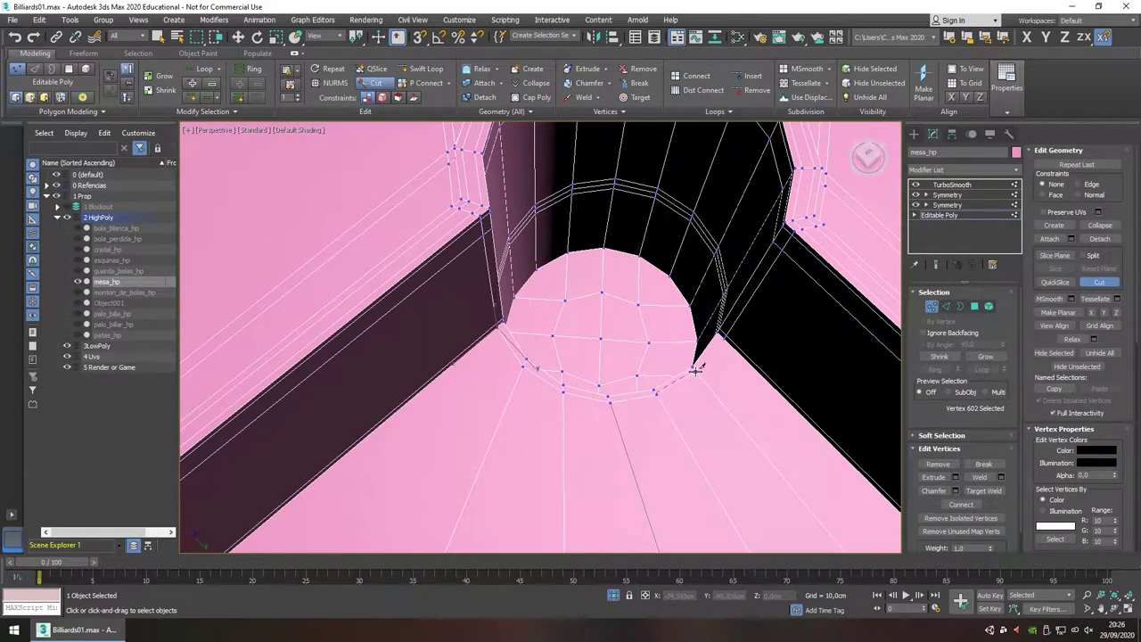
{"action": "scroll", "coordinate": [642, 357], "scroll_direction": "down", "scroll_amount": 3}
{"action": "scroll", "coordinate": [615, 312], "scroll_direction": "down", "scroll_amount": 2}
{"action": "scroll", "coordinate": [615, 295], "scroll_direction": "down", "scroll_amount": 3}
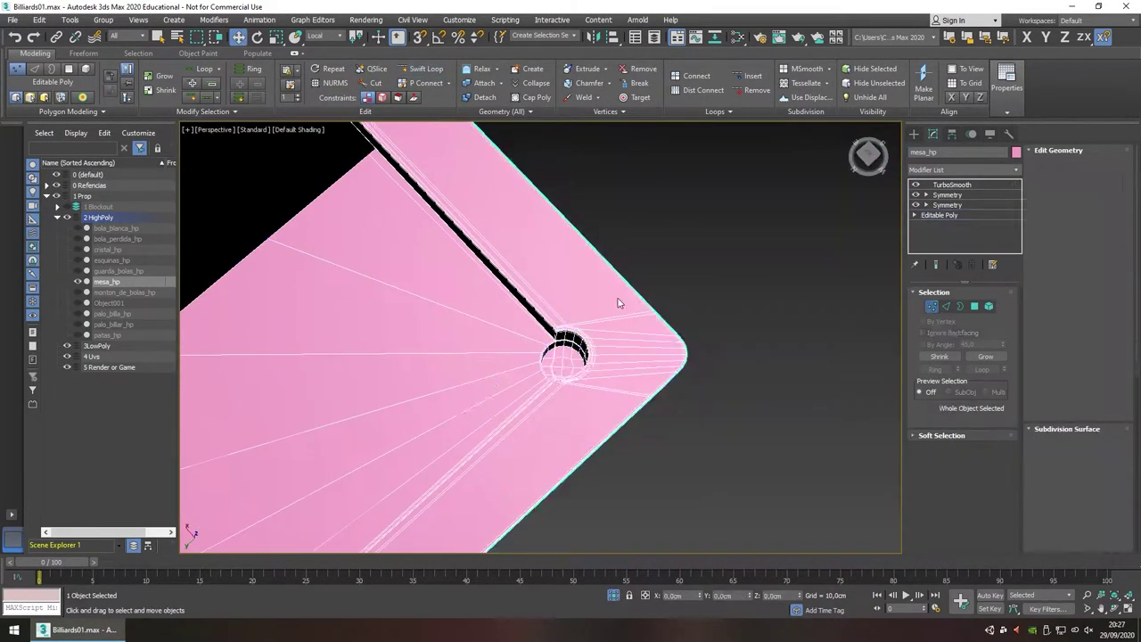
{"action": "middle_click_drag", "start_coordinate": [615, 295], "coordinate": [542, 329], "text": "alt"}
{"action": "scroll", "coordinate": [541, 329], "scroll_direction": "up", "scroll_amount": 5}
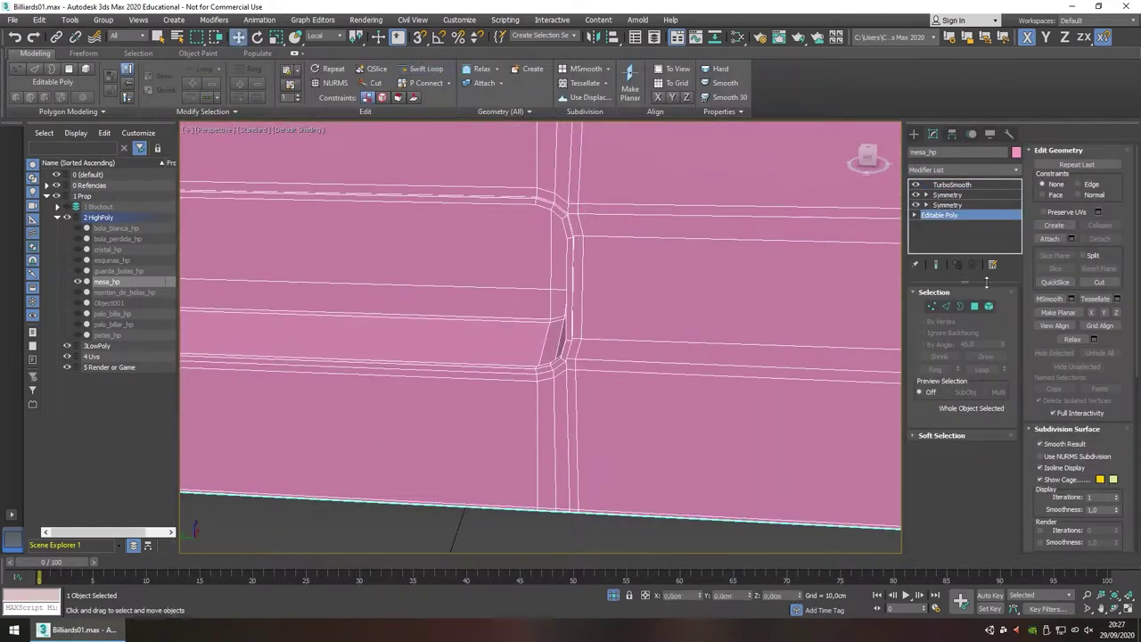
{"action": "left_click", "coordinate": [425, 69]}
{"action": "scroll", "coordinate": [590, 305], "scroll_direction": "down", "scroll_amount": 2}
{"action": "left_click", "coordinate": [896, 339]}
{"action": "scroll", "coordinate": [627, 219], "scroll_direction": "down", "scroll_amount": 3}
- Select the cristal_hp glass strip and check its Shell thickness
{"action": "scroll", "coordinate": [678, 295], "scroll_direction": "down", "scroll_amount": 2}
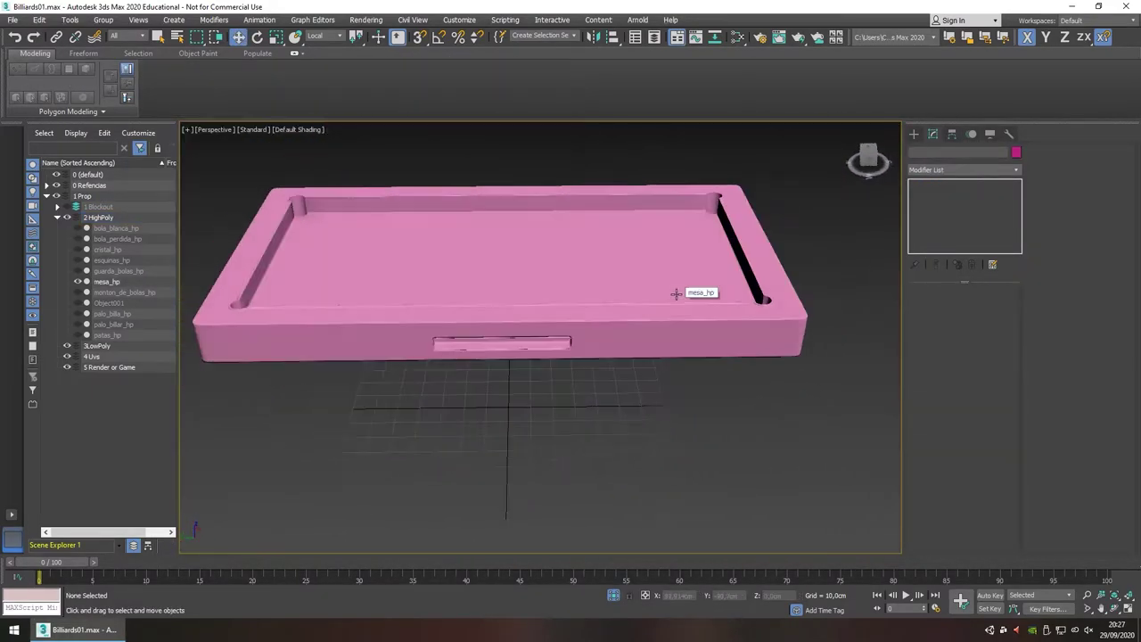
{"action": "middle_click_drag", "start_coordinate": [678, 295], "coordinate": [524, 312], "text": "alt"}
{"action": "left_click", "coordinate": [405, 319]}
{"action": "scroll", "coordinate": [476, 296], "scroll_direction": "up", "scroll_amount": 4}
{"action": "scroll", "coordinate": [472, 331], "scroll_direction": "down", "scroll_amount": 2}
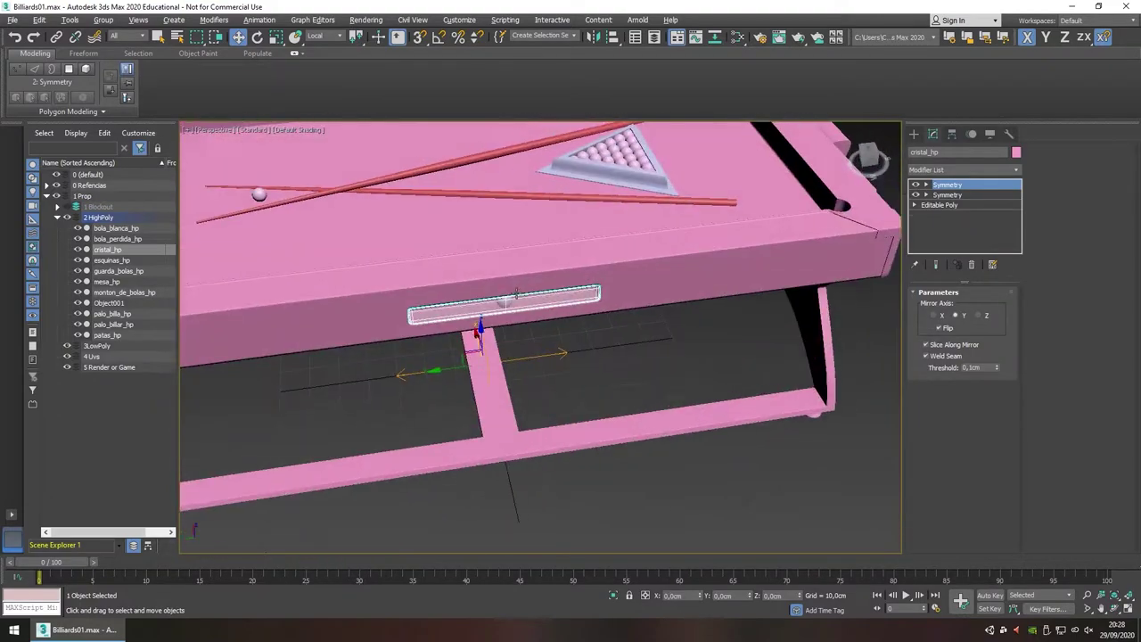
{"action": "scroll", "coordinate": [482, 294], "scroll_direction": "up", "scroll_amount": 3}
{"action": "scroll", "coordinate": [624, 267], "scroll_direction": "down", "scroll_amount": 1}
{"action": "left_click", "coordinate": [961, 205]}
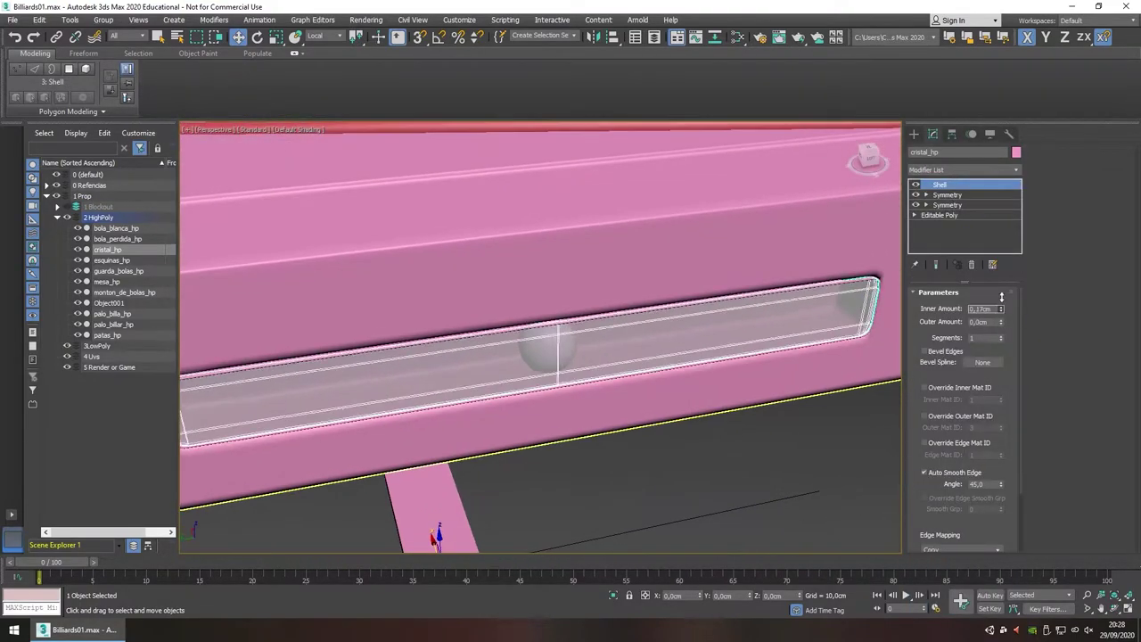
{"action": "scroll", "coordinate": [438, 466], "scroll_direction": "down", "scroll_amount": 3}
{"action": "scroll", "coordinate": [438, 467], "scroll_direction": "down", "scroll_amount": 3}
- Frame guarda_bolas_hp and chamfer its selected edges at the Edit Poly level
{"action": "left_click", "coordinate": [625, 259]}
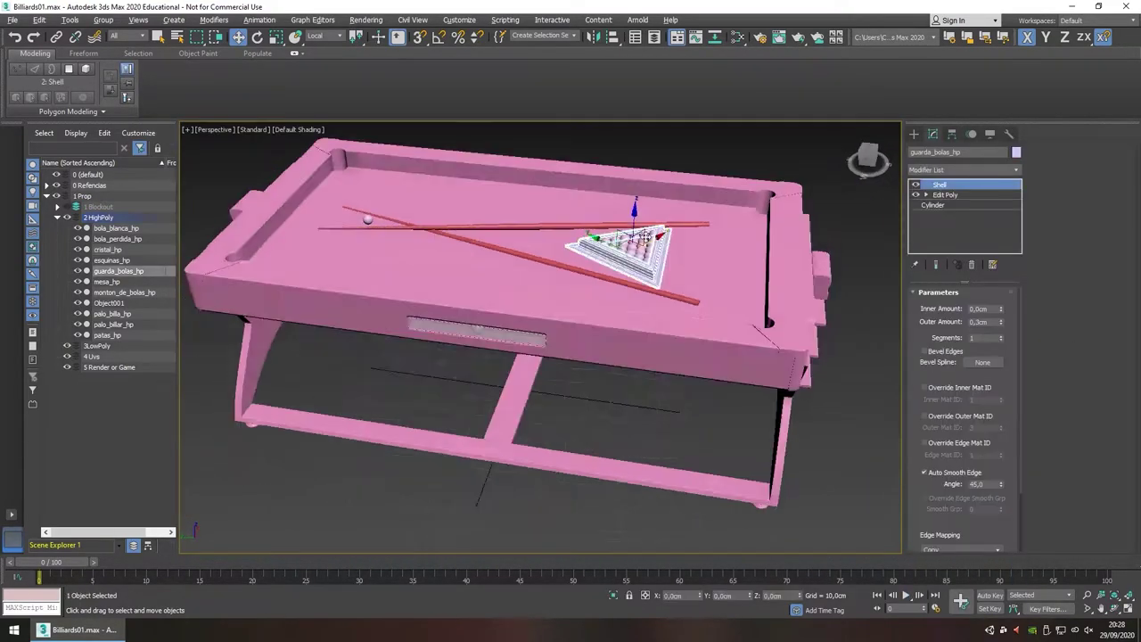
{"action": "key", "text": "z"}
{"action": "left_click", "coordinate": [937, 169]}
{"action": "left_click", "coordinate": [943, 195]}
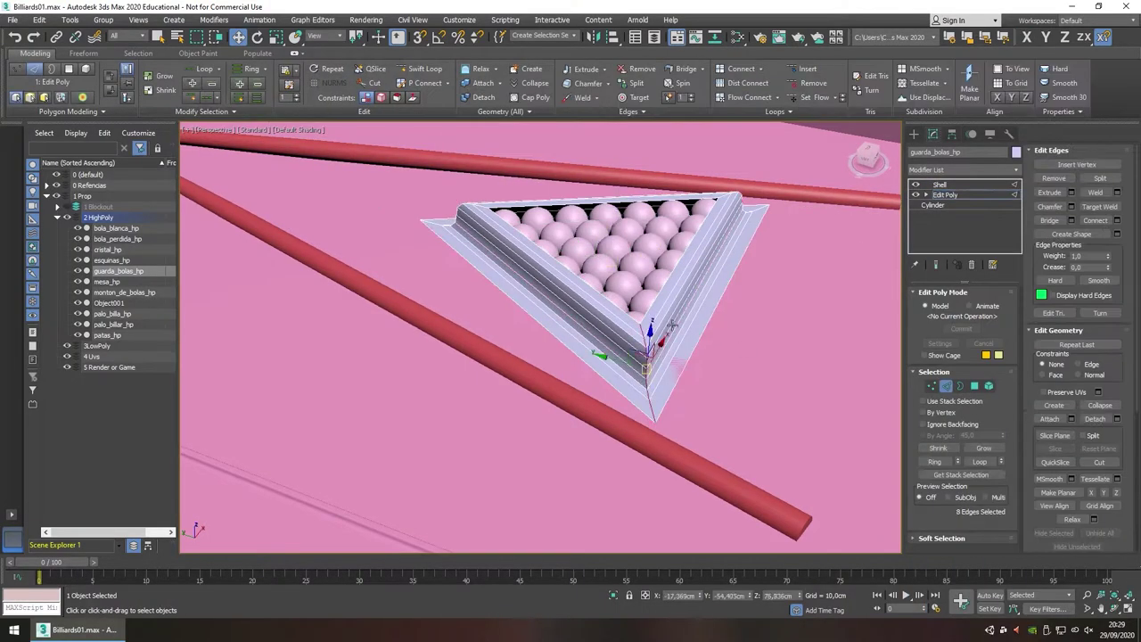
{"action": "left_click", "coordinate": [372, 313]}
{"action": "left_click", "coordinate": [548, 446]}
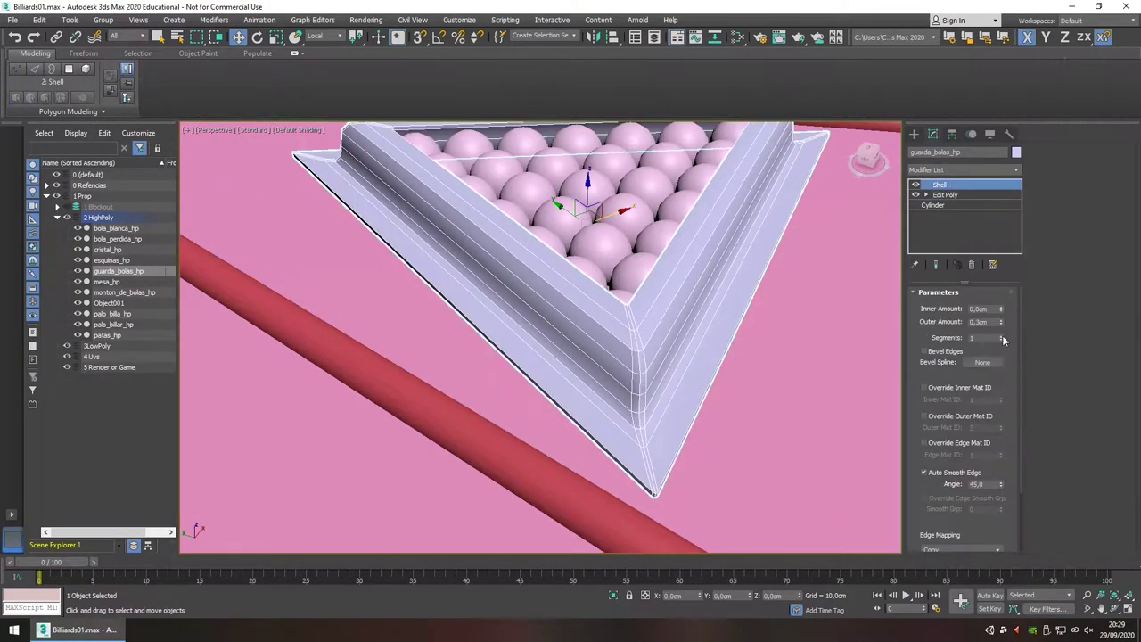
- Select the palo_bilar_hp cue, passing over monton_de_bolas_hp, and orbit toward its tip
{"action": "scroll", "coordinate": [571, 267], "scroll_direction": "down", "scroll_amount": 5}
{"action": "left_click", "coordinate": [624, 366]}
{"action": "left_click", "coordinate": [500, 343]}
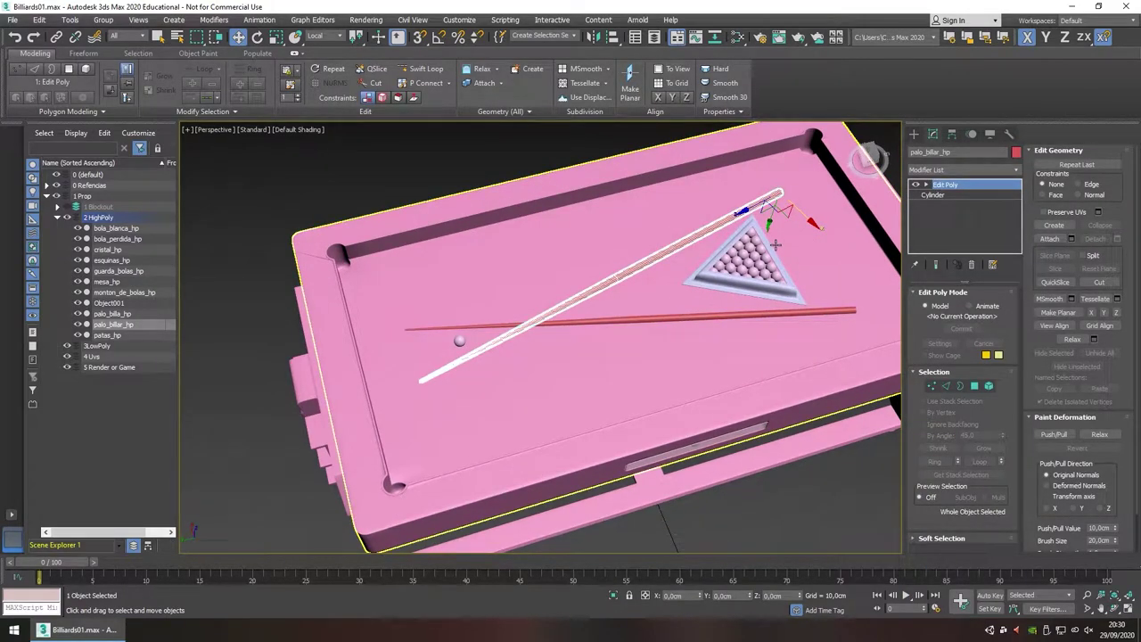
{"action": "middle_click_drag", "start_coordinate": [776, 243], "coordinate": [624, 259], "text": "alt"}
- Chamfer the selected edges of the palo_bilar_hp cue from the quad menu
{"action": "scroll", "coordinate": [396, 259], "scroll_direction": "up", "scroll_amount": 6}
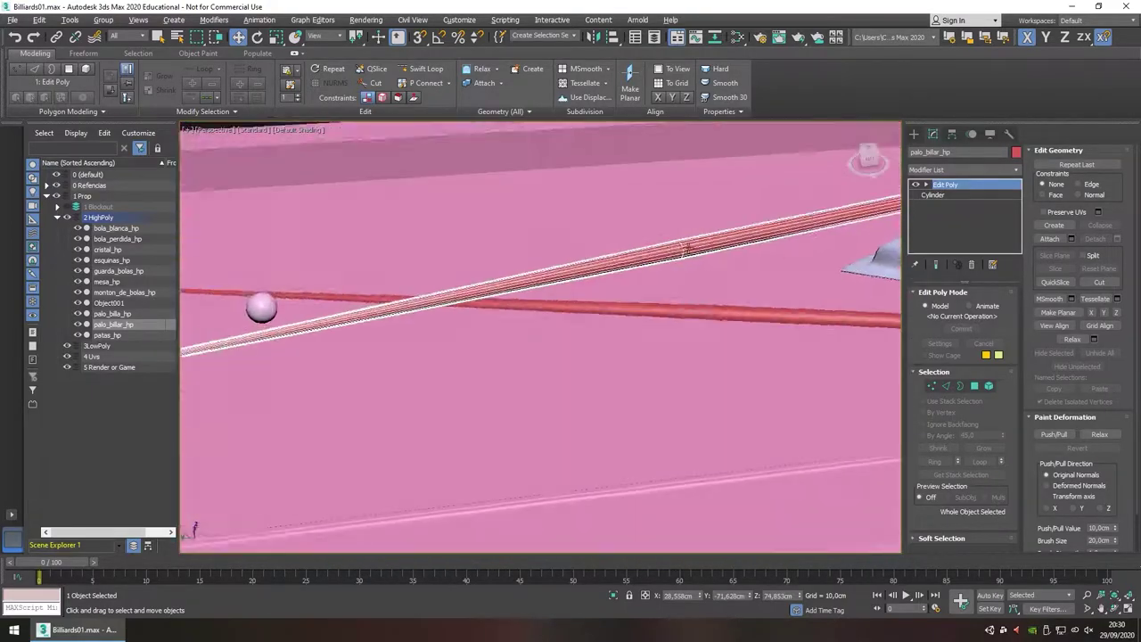
{"action": "key", "text": "2"}
{"action": "scroll", "coordinate": [396, 260], "scroll_direction": "up", "scroll_amount": 2}
{"action": "right_click", "coordinate": [470, 255]}
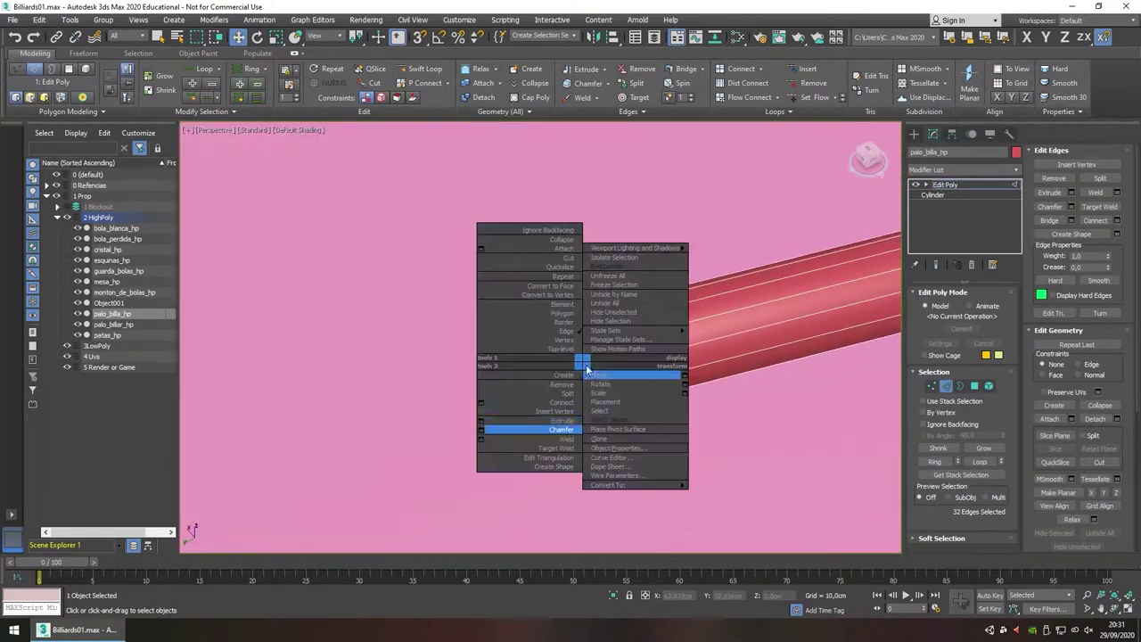
{"action": "left_click", "coordinate": [561, 429]}
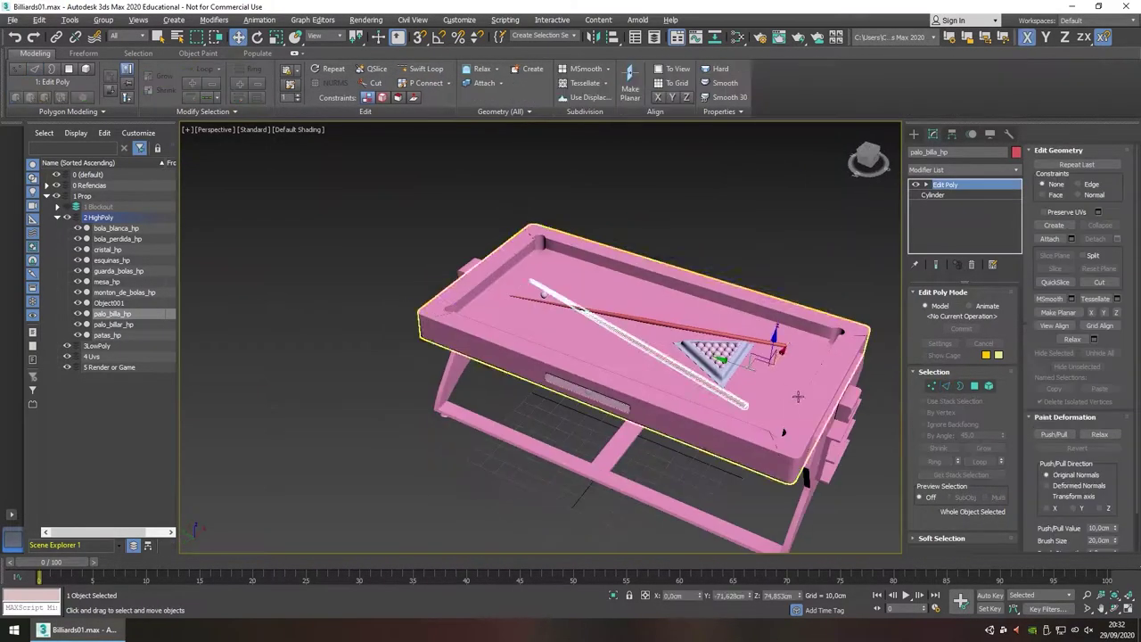
{"action": "left_click", "coordinate": [952, 134]}
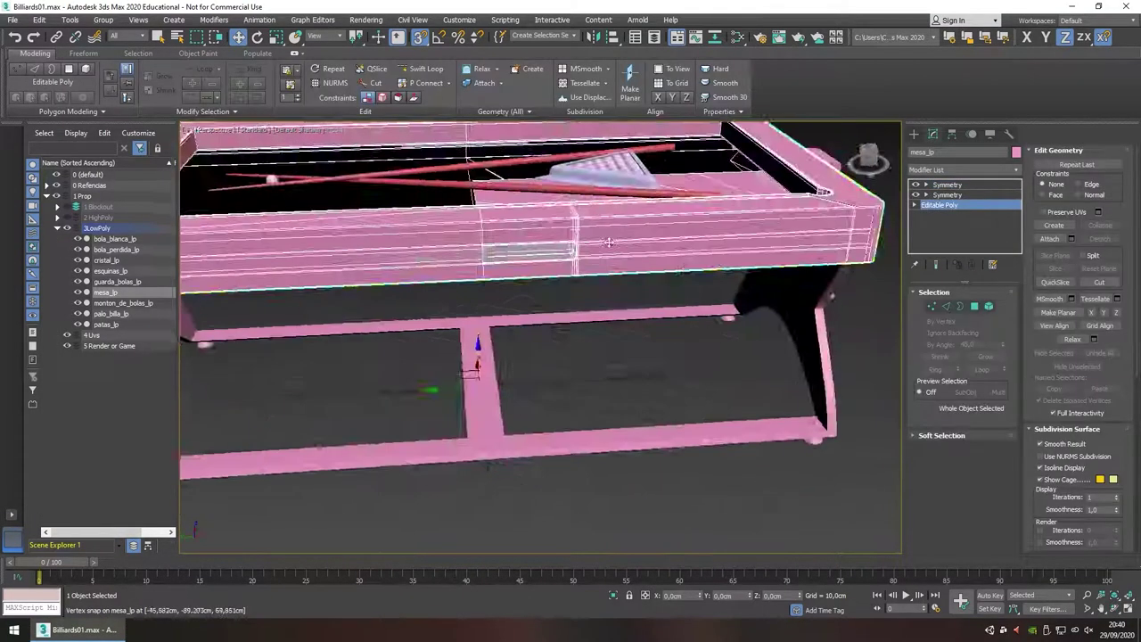
- Select the rail's edge loop, then check the vertex quad menu for Target Weld
{"action": "right_click", "coordinate": [542, 335]}
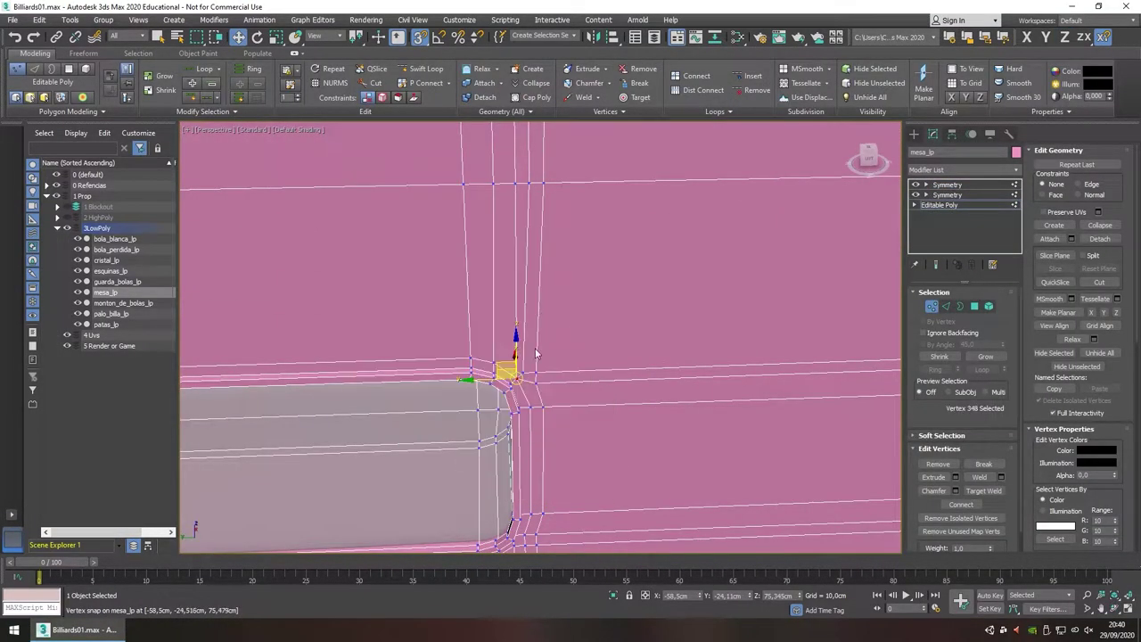
{"action": "key", "text": "2"}
{"action": "double_click", "coordinate": [554, 382]}
{"action": "scroll", "coordinate": [535, 311], "scroll_direction": "down", "scroll_amount": 3}
{"action": "scroll", "coordinate": [513, 314], "scroll_direction": "up", "scroll_amount": 4}
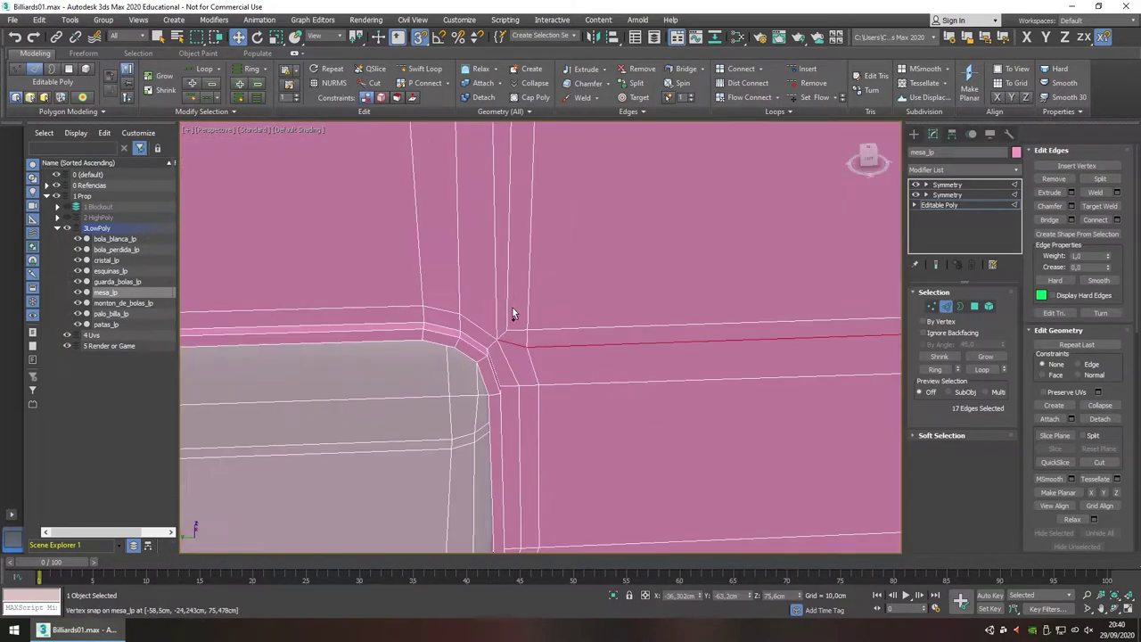
{"action": "key", "text": "1"}
{"action": "scroll", "coordinate": [511, 328], "scroll_direction": "down", "scroll_amount": 3}
{"action": "scroll", "coordinate": [557, 333], "scroll_direction": "up", "scroll_amount": 3}
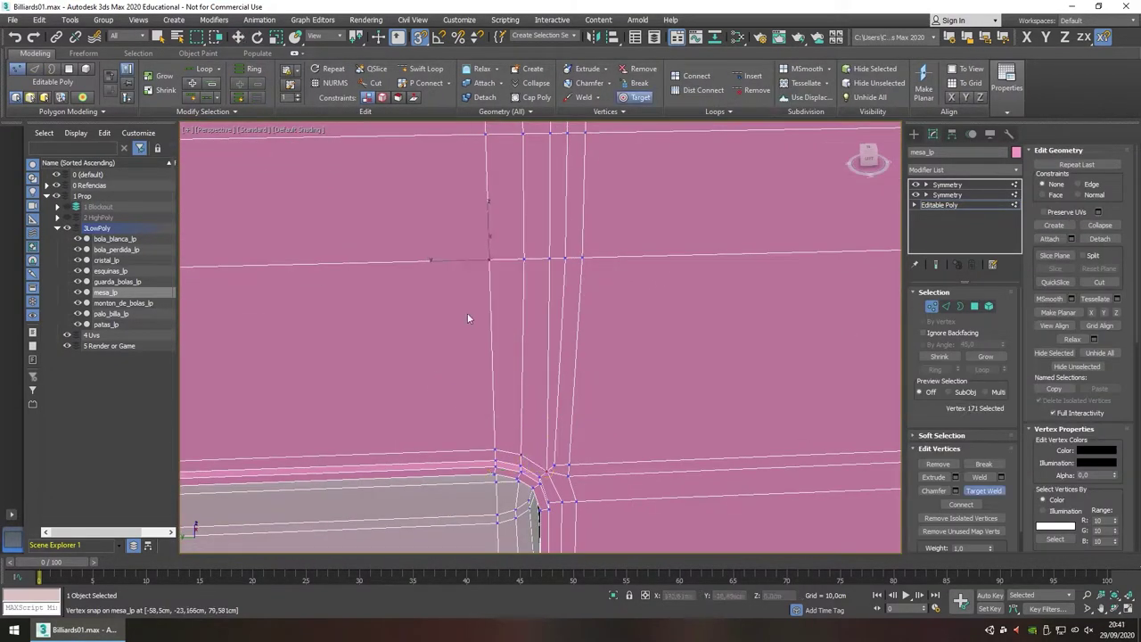
{"action": "right_click", "coordinate": [575, 450]}
{"action": "key", "text": "Escape"}
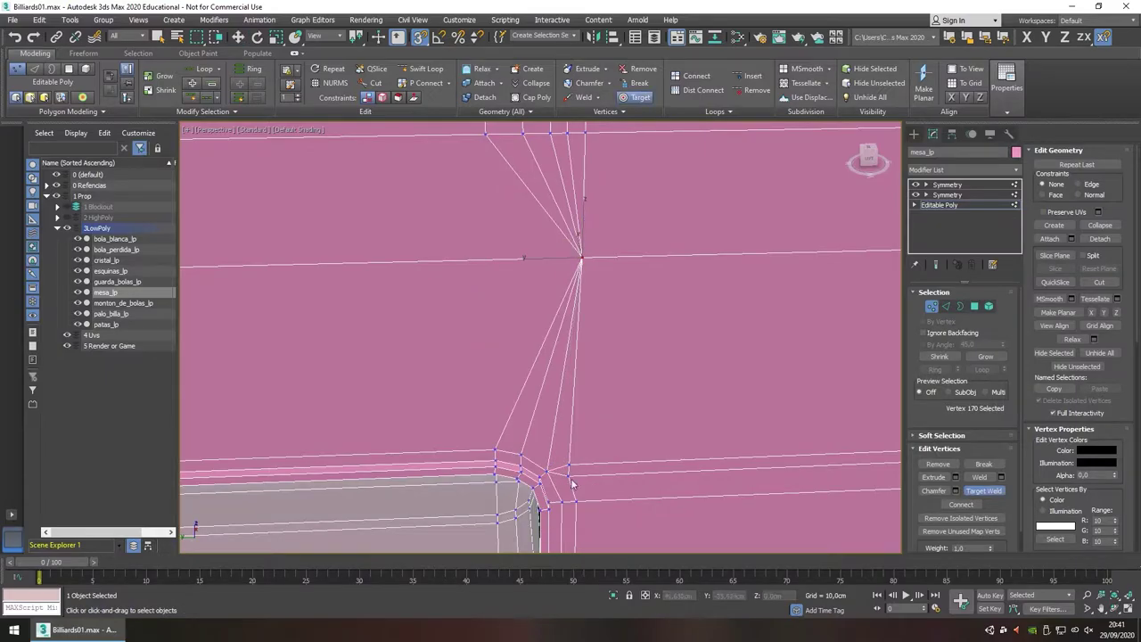
{"action": "scroll", "coordinate": [473, 390], "scroll_direction": "down", "scroll_amount": 3}
{"action": "scroll", "coordinate": [474, 390], "scroll_direction": "up", "scroll_amount": 3}
{"action": "scroll", "coordinate": [473, 390], "scroll_direction": "down", "scroll_amount": 3}
- Orbit to a frontal view of the rail and add its corner vertices to the selection
{"action": "key", "text": "2"}
{"action": "key", "text": "w"}
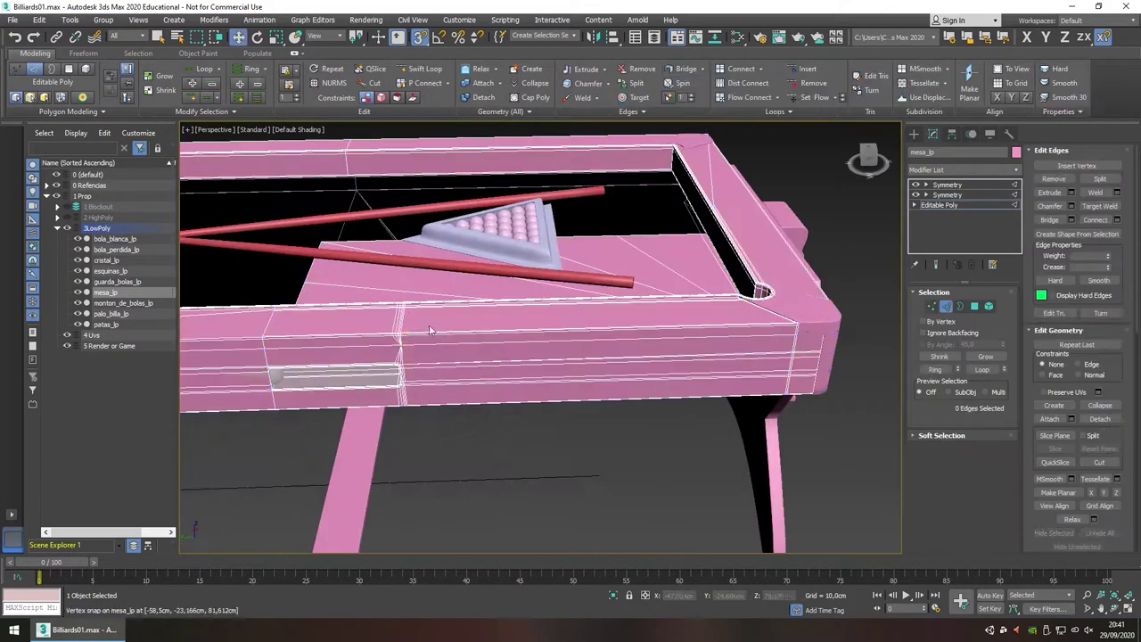
{"action": "scroll", "coordinate": [415, 340], "scroll_direction": "up", "scroll_amount": 4}
{"action": "middle_click_drag", "start_coordinate": [415, 341], "coordinate": [477, 417], "text": "alt"}
{"action": "key", "text": "1"}
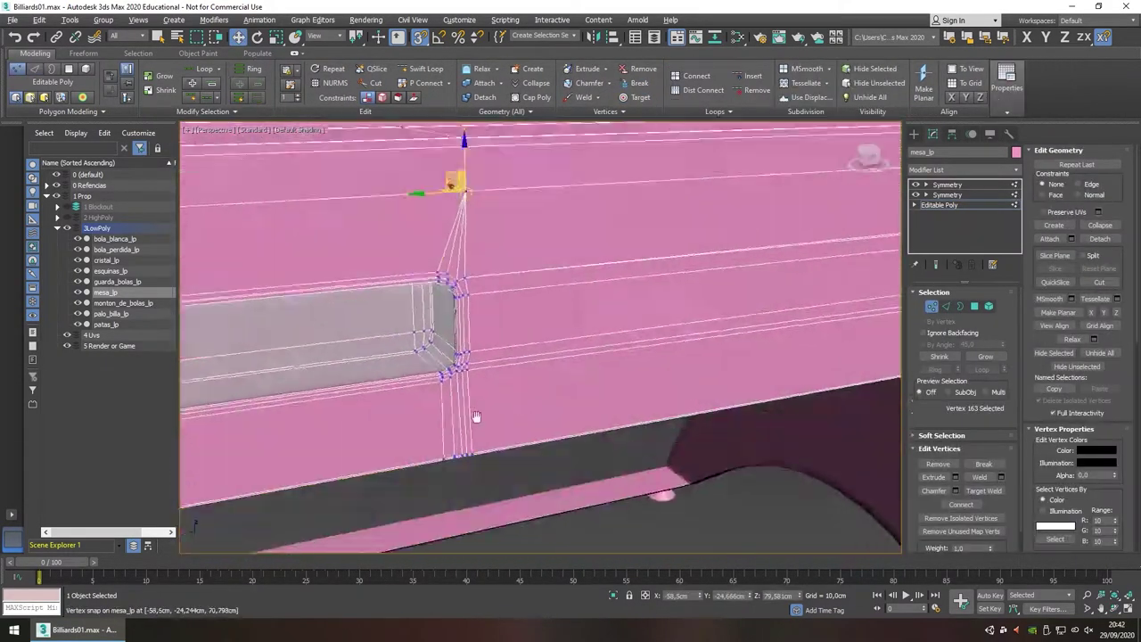
{"action": "scroll", "coordinate": [523, 368], "scroll_direction": "down", "scroll_amount": 3}
{"action": "scroll", "coordinate": [523, 368], "scroll_direction": "up", "scroll_amount": 4}
{"action": "mouse_move", "coordinate": [522, 368]}
{"action": "middle_mouse_down", "text": "alt"}
{"action": "mouse_move", "coordinate": [571, 395]}
{"action": "mouse_move", "coordinate": [220, 522]}
{"action": "mouse_move", "coordinate": [612, 288]}
{"action": "middle_mouse_up", "text": "alt"}
{"action": "scroll", "coordinate": [571, 395], "scroll_direction": "down", "scroll_amount": 3}
{"action": "scroll", "coordinate": [547, 362], "scroll_direction": "up", "scroll_amount": 4}
{"action": "left_click", "coordinate": [985, 356]}
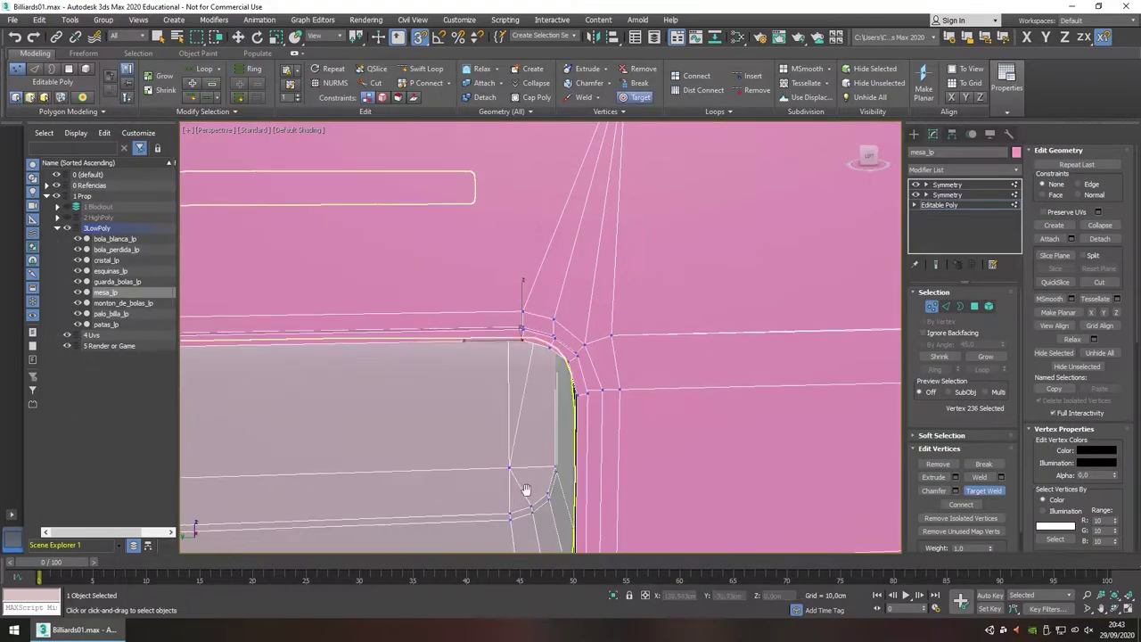
- Inspect the rail edge and corner pocket in wireframe, returning to Vertex mode
{"action": "middle_click_drag", "start_coordinate": [526, 489], "coordinate": [561, 306]}
{"action": "key", "text": "2"}
{"action": "key", "text": "w"}
{"action": "middle_click_drag", "start_coordinate": [581, 224], "coordinate": [395, 339], "text": "alt"}
{"action": "scroll", "coordinate": [507, 374], "scroll_direction": "up", "scroll_amount": 3}
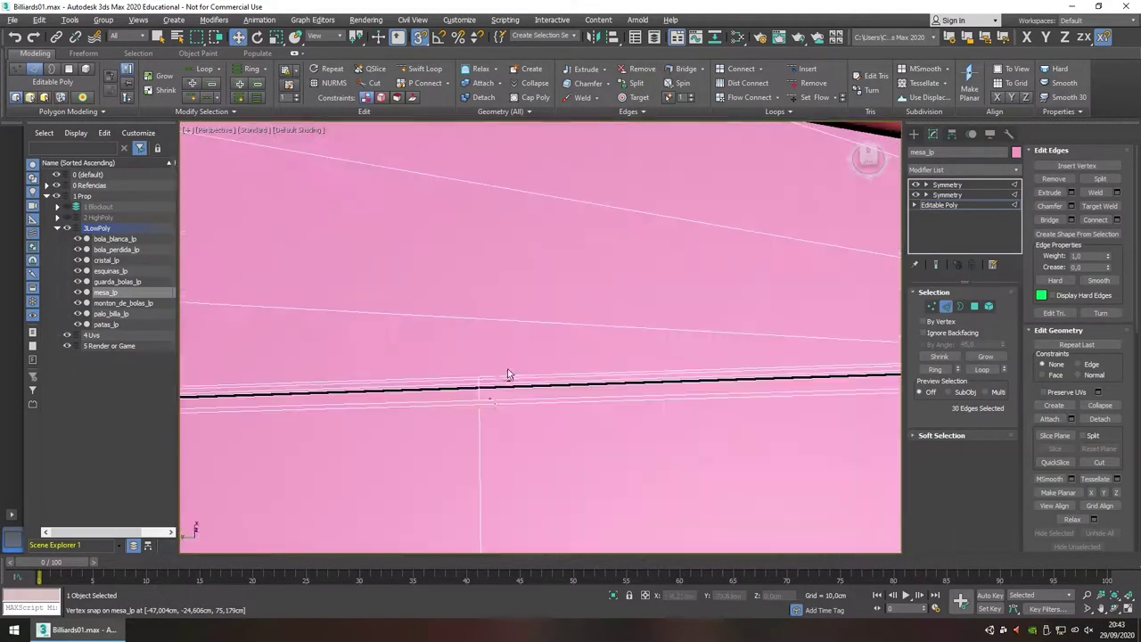
{"action": "scroll", "coordinate": [508, 374], "scroll_direction": "down", "scroll_amount": 3}
{"action": "scroll", "coordinate": [729, 265], "scroll_direction": "down", "scroll_amount": 3}
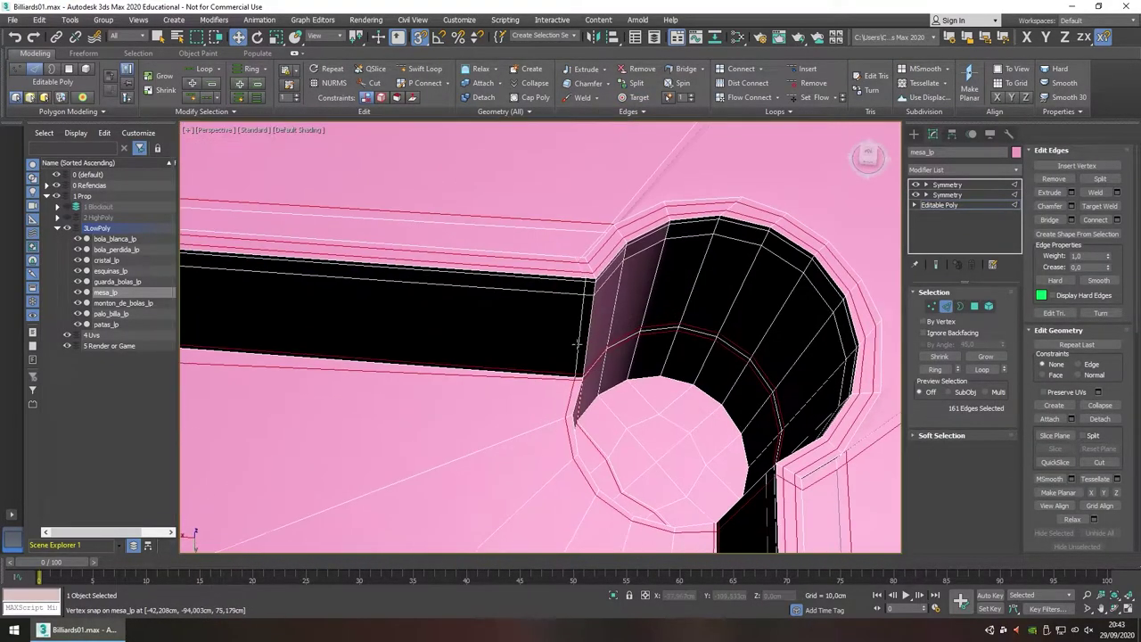
{"action": "middle_click_drag", "start_coordinate": [729, 265], "coordinate": [612, 434], "text": "alt"}
{"action": "scroll", "coordinate": [614, 333], "scroll_direction": "down", "scroll_amount": 2}
{"action": "key", "text": "2"}
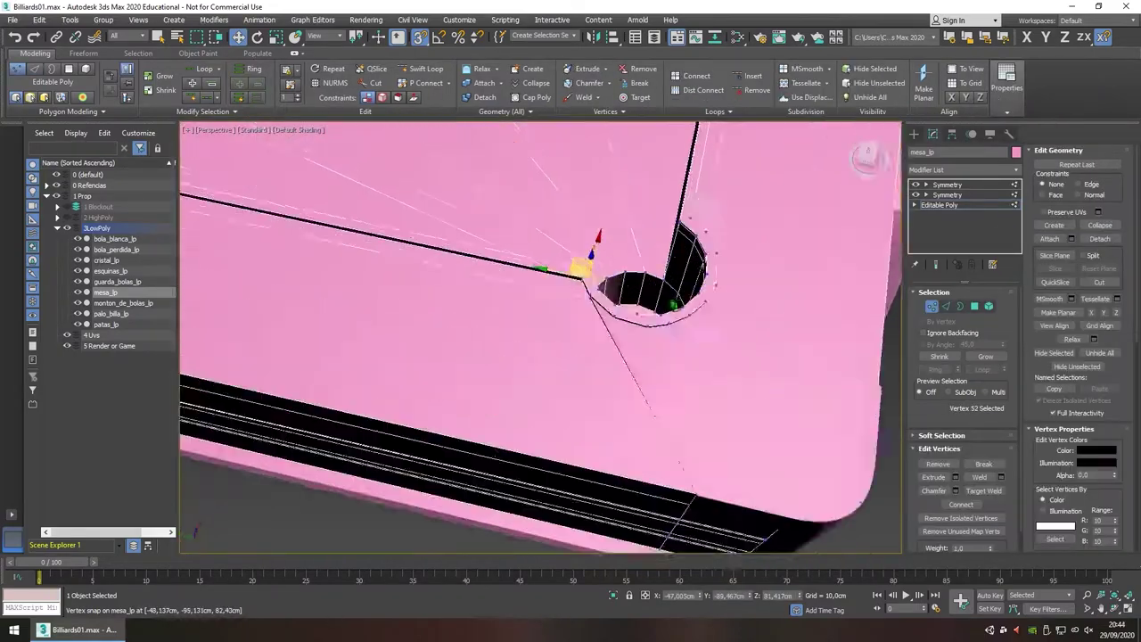
{"action": "middle_click_drag", "start_coordinate": [614, 333], "coordinate": [500, 374], "text": "alt"}
{"action": "key", "text": "F3"}
{"action": "key", "text": "1"}
{"action": "mouse_move", "coordinate": [535, 339]}
{"action": "middle_mouse_down", "text": "alt"}
{"action": "mouse_move", "coordinate": [607, 232]}
{"action": "mouse_move", "coordinate": [710, 413]}
{"action": "mouse_move", "coordinate": [665, 266]}
{"action": "mouse_move", "coordinate": [632, 326]}
{"action": "mouse_move", "coordinate": [542, 377]}
{"action": "middle_mouse_up", "text": "alt"}
- Weld the two selected corner vertices together and return to shaded display
{"action": "key", "text": "2"}
{"action": "right_click", "coordinate": [543, 378]}
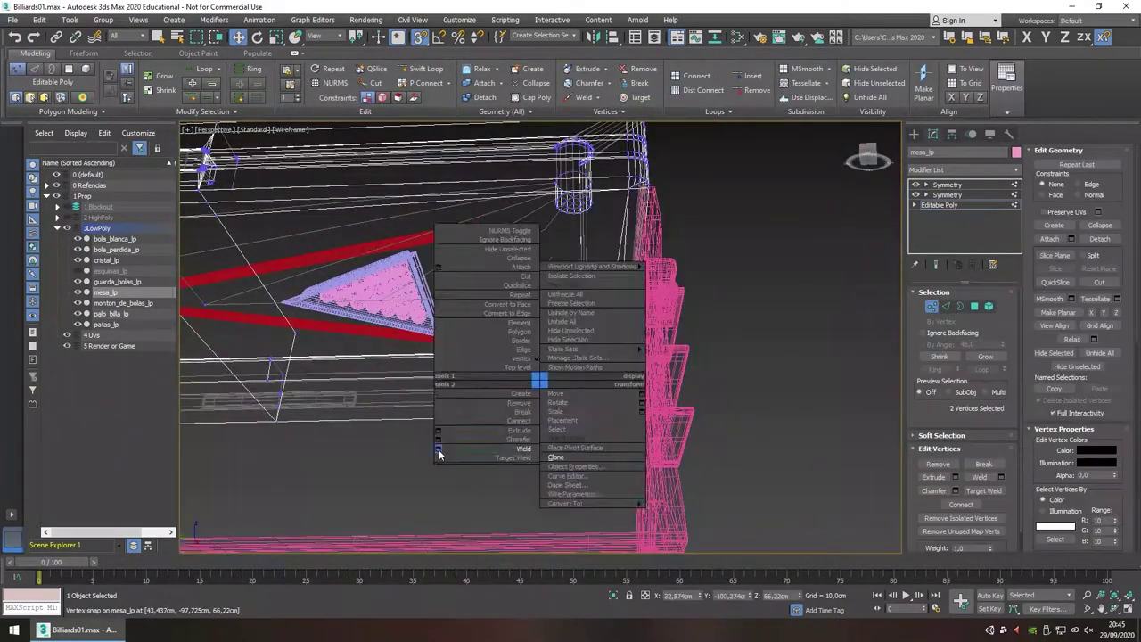
{"action": "left_click", "coordinate": [513, 312]}
{"action": "mouse_move", "coordinate": [513, 312]}
{"action": "middle_mouse_down", "text": "alt"}
{"action": "mouse_move", "coordinate": [431, 277]}
{"action": "mouse_move", "coordinate": [695, 331]}
{"action": "middle_mouse_up", "text": "alt"}
{"action": "key", "text": "F3"}
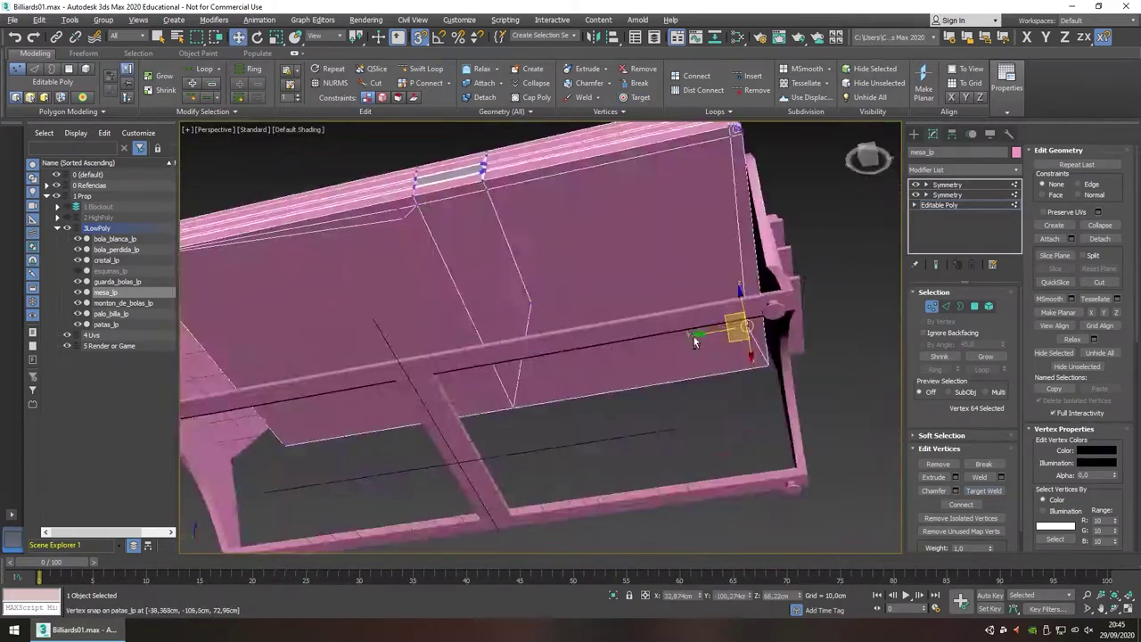
- Check the result under the Symmetry modifier, then go back to the base poly's vertices for more welding
{"action": "left_click", "coordinate": [947, 185]}
{"action": "mouse_move", "coordinate": [467, 484]}
{"action": "middle_mouse_down", "text": "alt"}
{"action": "mouse_move", "coordinate": [393, 354]}
{"action": "mouse_move", "coordinate": [571, 377]}
{"action": "middle_mouse_up", "text": "alt"}
{"action": "key", "text": "1"}
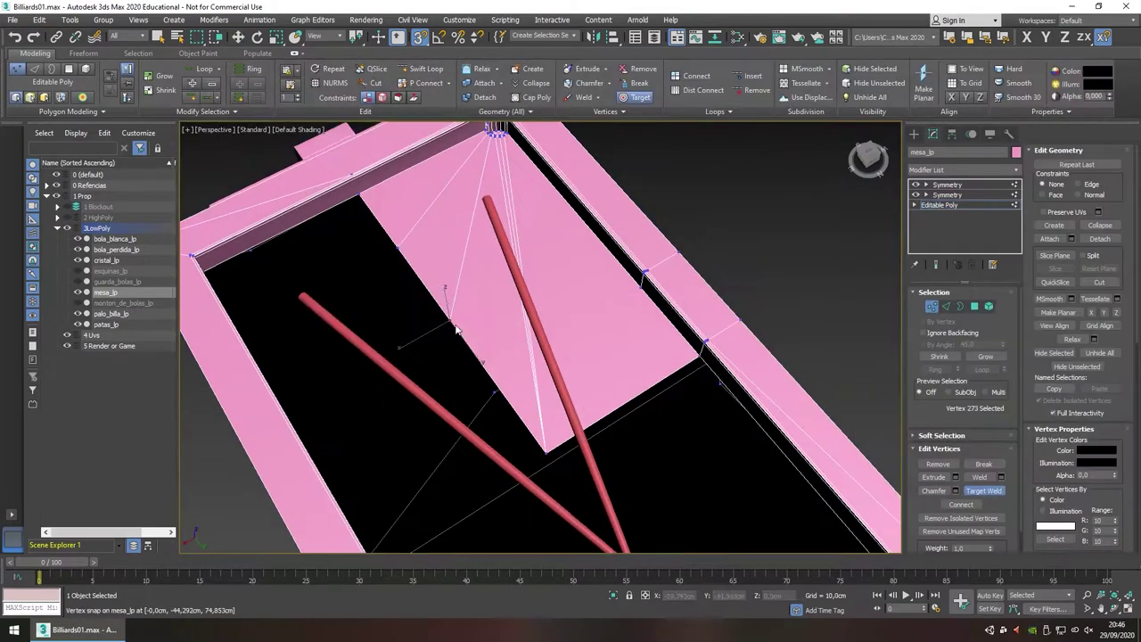
{"action": "middle_click_drag", "start_coordinate": [639, 287], "coordinate": [652, 308], "text": "alt"}
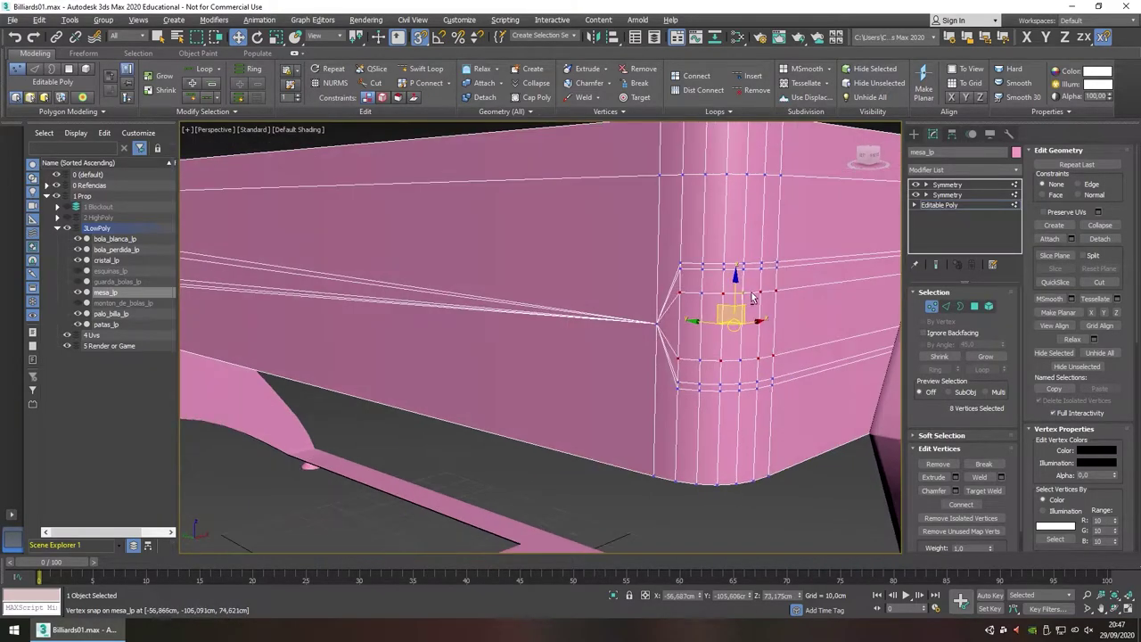
{"action": "right_click", "coordinate": [589, 352]}
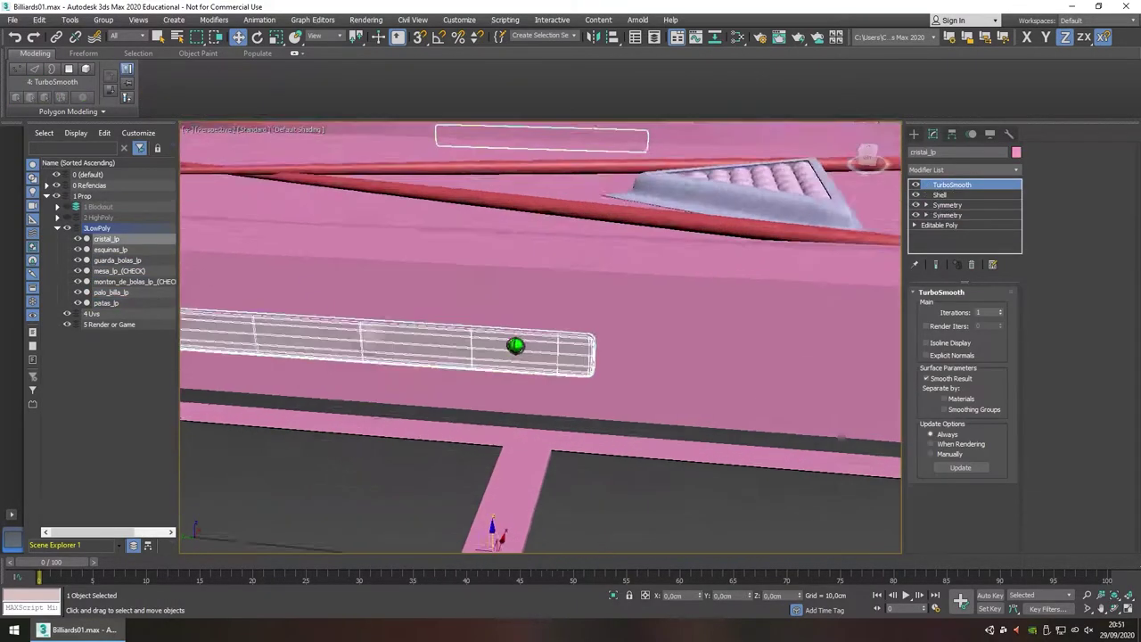
- Collapse cristal_lp's modifiers into an editable poly
{"action": "right_click", "coordinate": [612, 321]}
{"action": "left_click", "coordinate": [765, 476]}
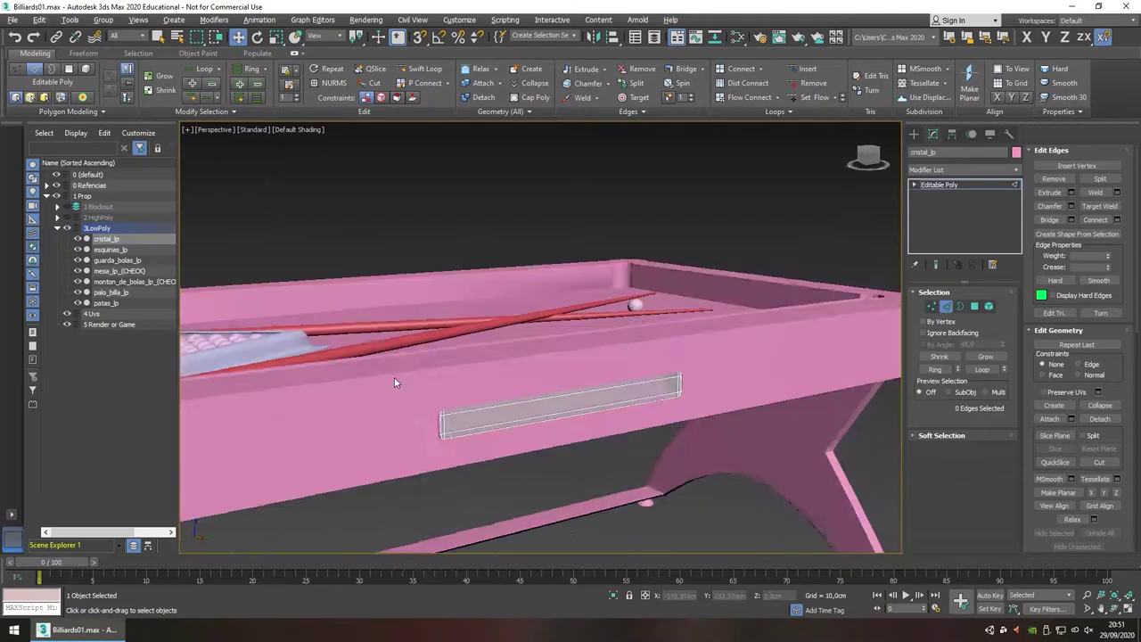
{"action": "middle_click_drag", "start_coordinate": [405, 299], "coordinate": [500, 376], "text": "alt"}
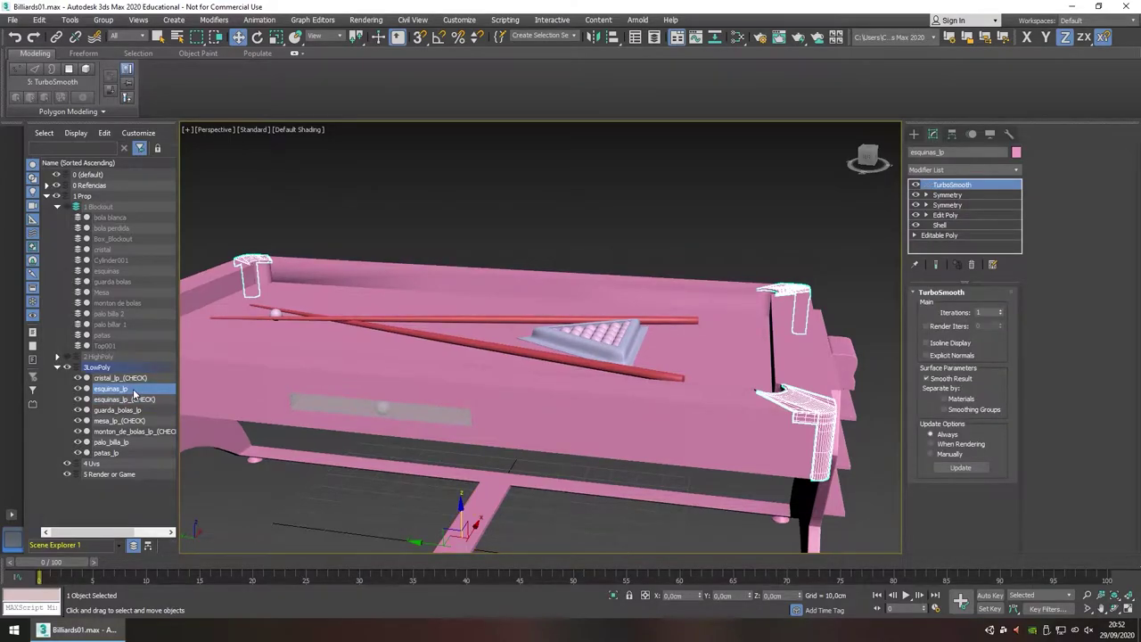
- Delete the old esquinas_lp copy and inspect esquinas_lp_(CHECK) in isolation
{"action": "left_click", "coordinate": [155, 445]}
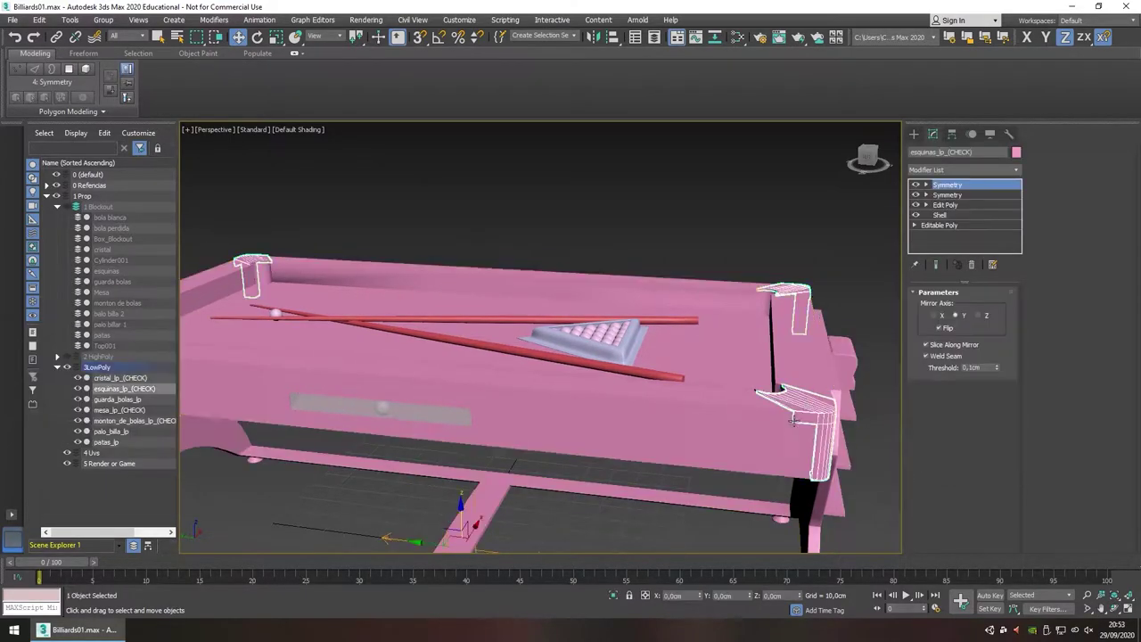
{"action": "left_click", "coordinate": [125, 389]}
{"action": "key", "text": "alt+q"}
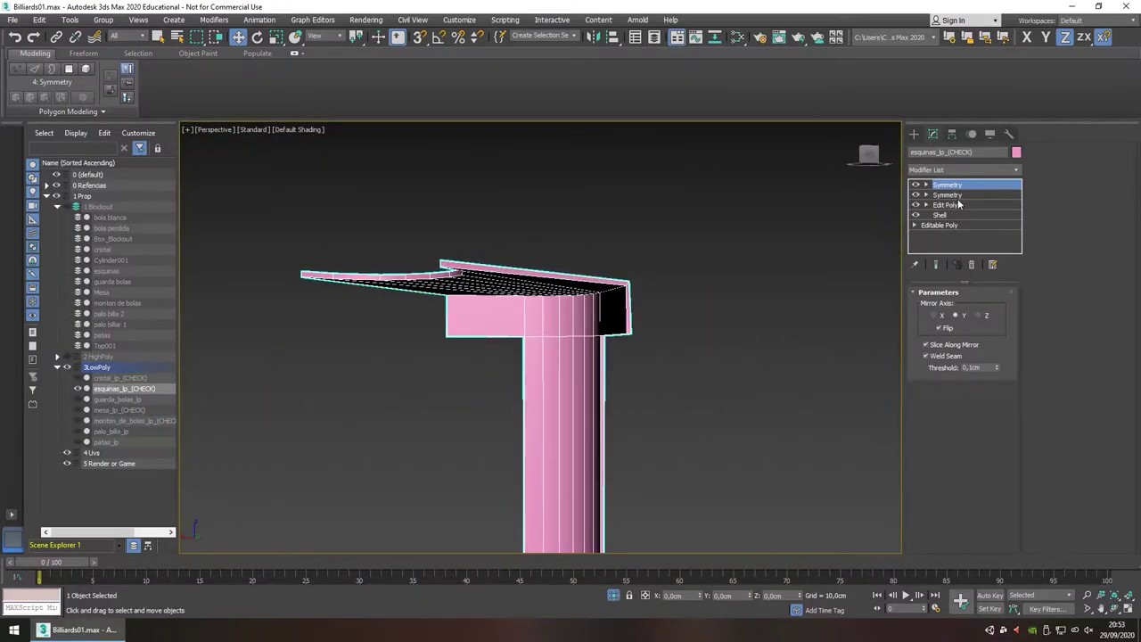
{"action": "left_click", "coordinate": [959, 204]}
{"action": "middle_click_drag", "start_coordinate": [535, 295], "coordinate": [494, 258], "text": "alt"}
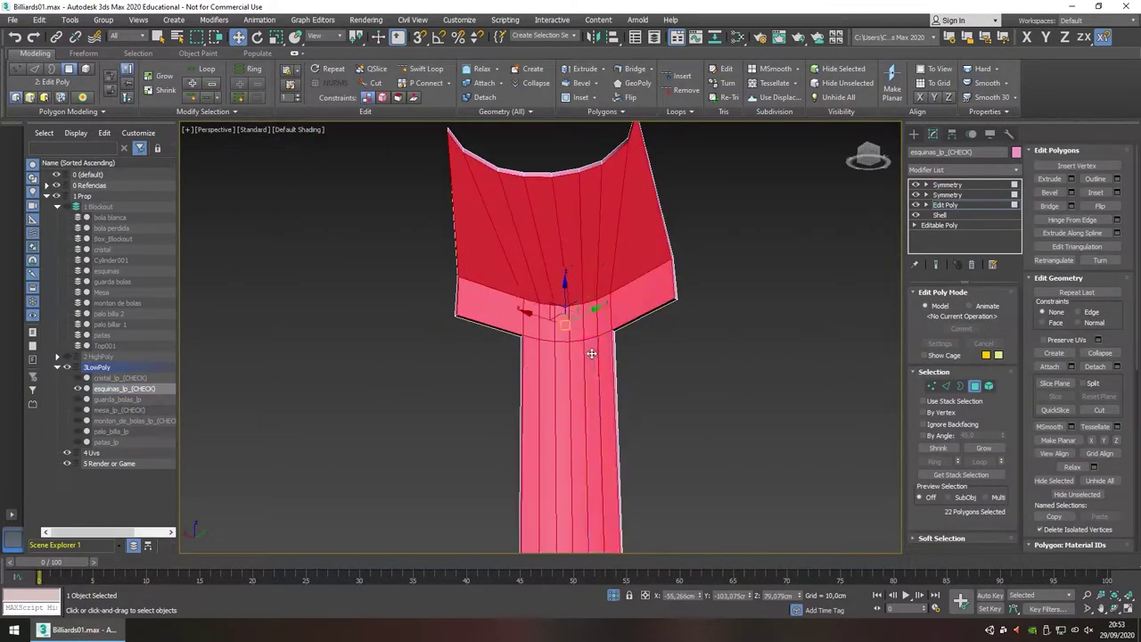
{"action": "key", "text": "alt+q"}
- Frame mesa_lp_(CHECK) and the esquinas_lp_(CHECK) corner pieces to review the whole table
{"action": "left_click", "coordinate": [119, 409]}
{"action": "key", "text": "z"}
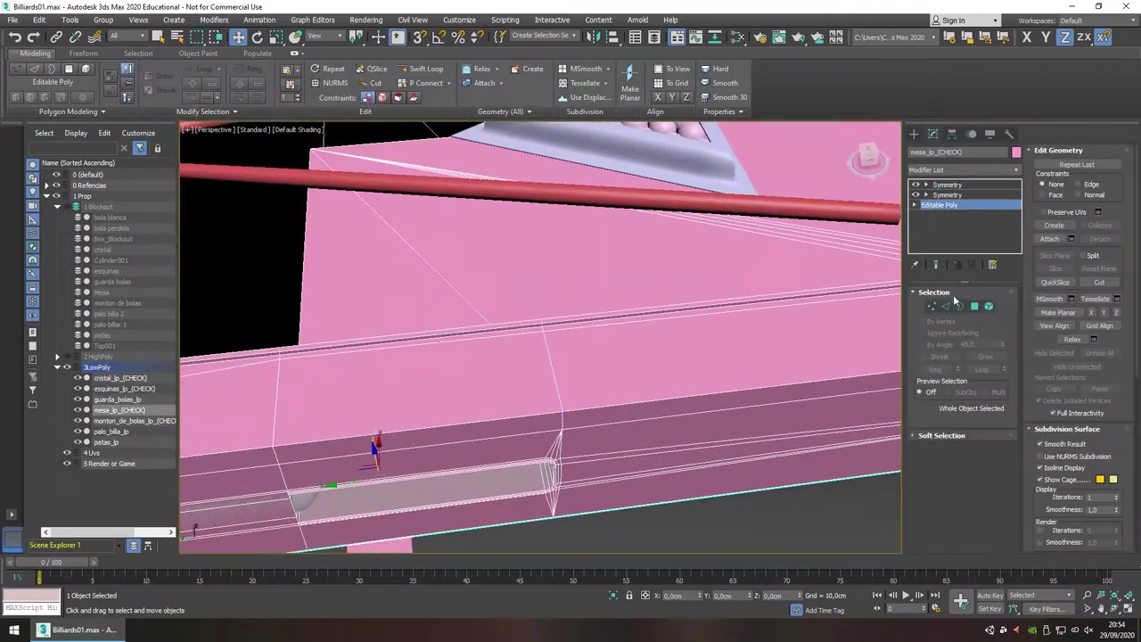
{"action": "right_click", "coordinate": [125, 389]}
{"action": "left_click", "coordinate": [267, 438]}
{"action": "key", "text": "z"}
{"action": "middle_click_drag", "start_coordinate": [580, 267], "coordinate": [538, 314], "text": "alt"}
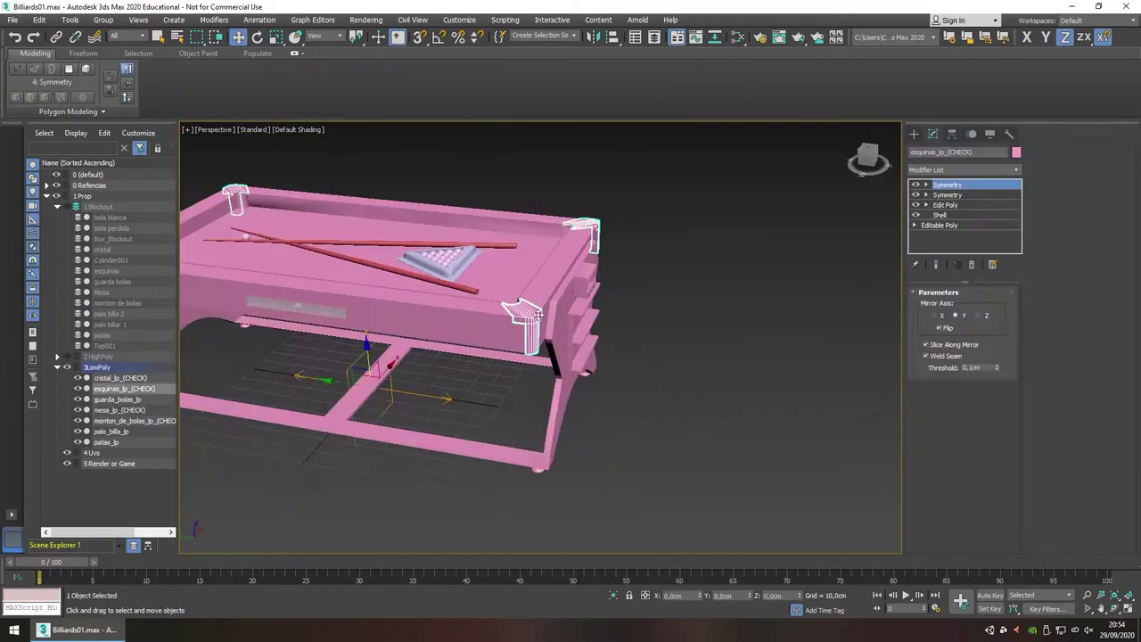
- Copy the ball rack from the Blockout layer into the 3LowPoly layer
{"action": "left_click", "coordinate": [112, 280]}
{"action": "key", "text": "z"}
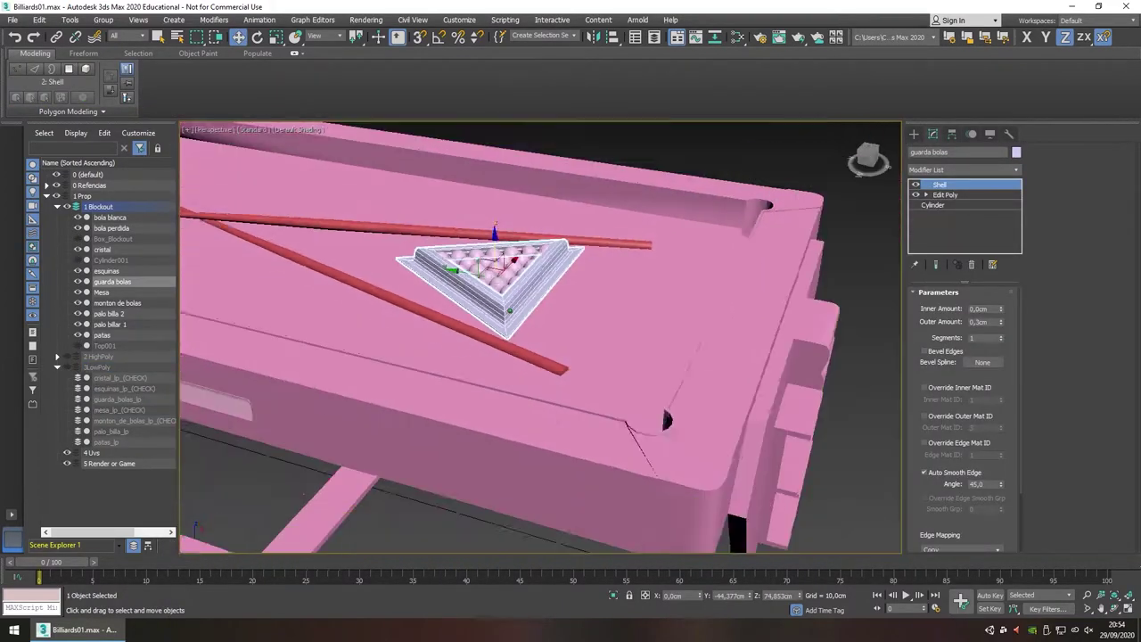
{"action": "key", "text": "ctrl+v"}
{"action": "left_click_drag", "start_coordinate": [109, 379], "coordinate": [96, 378]}
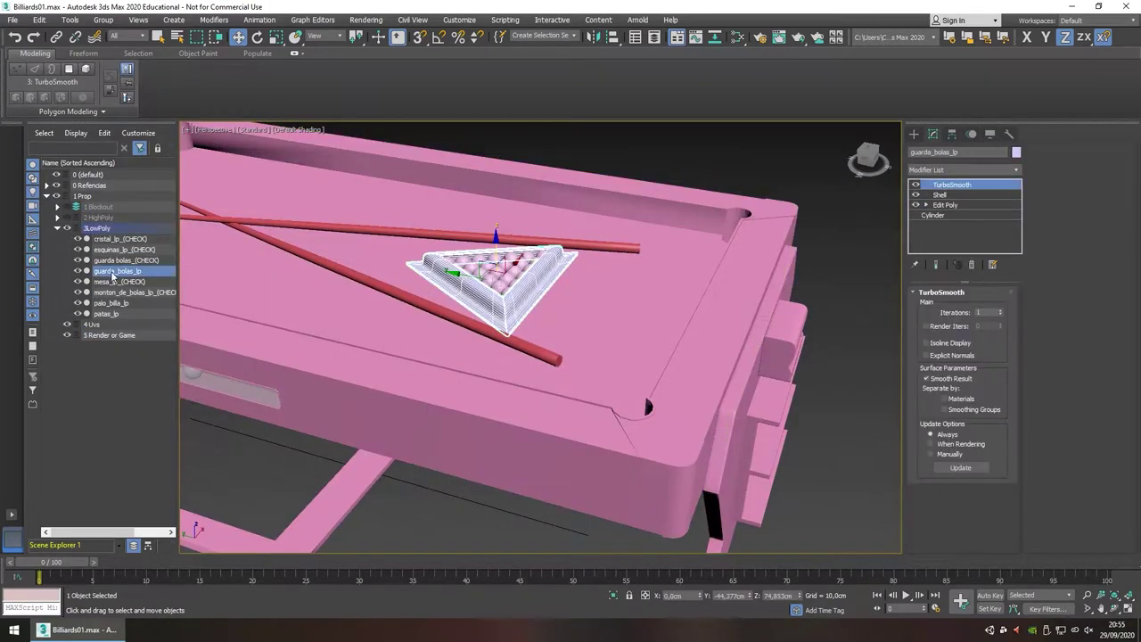
{"action": "key", "text": "z"}
- Select the top polygons of the ball rack copy in its Edit Poly modifier
{"action": "left_click", "coordinate": [945, 195]}
{"action": "key", "text": "4"}
{"action": "mouse_move", "coordinate": [624, 374]}
{"action": "middle_mouse_down", "text": "alt"}
{"action": "mouse_move", "coordinate": [562, 387]}
{"action": "mouse_move", "coordinate": [624, 375]}
{"action": "middle_mouse_up", "text": "alt"}
{"action": "left_click", "coordinate": [523, 356]}
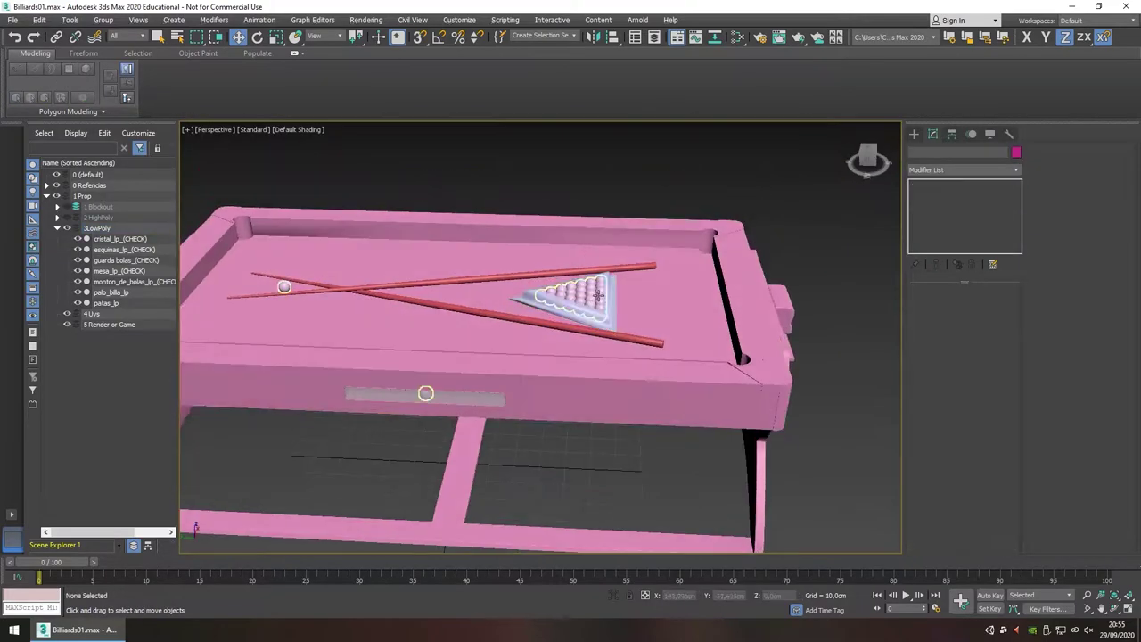
- Hide the 3LowPoly layer
{"action": "left_click", "coordinate": [67, 228]}
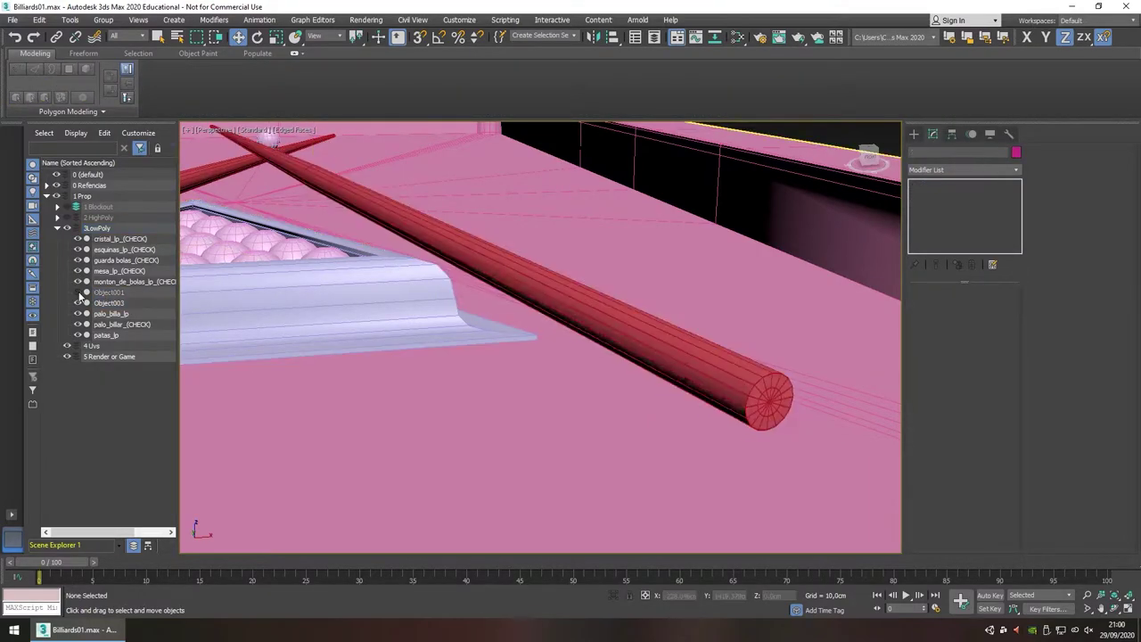
- Attach the second cue object to Object003
{"action": "left_click", "coordinate": [78, 294]}
{"action": "left_click", "coordinate": [109, 303]}
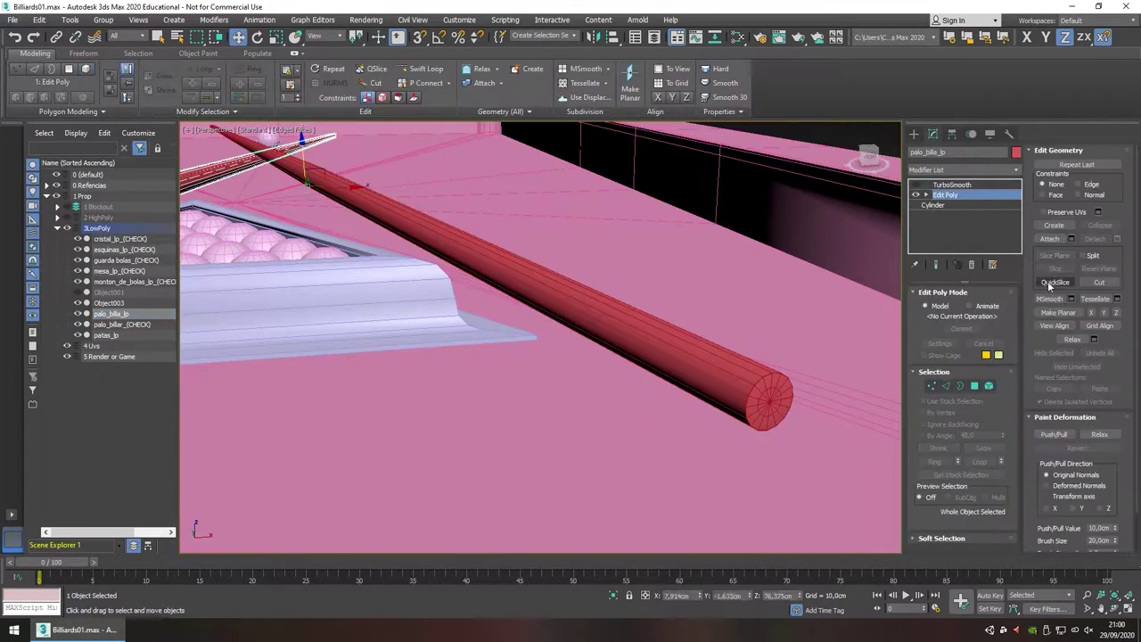
{"action": "left_click", "coordinate": [110, 303]}
{"action": "left_click", "coordinate": [149, 320]}
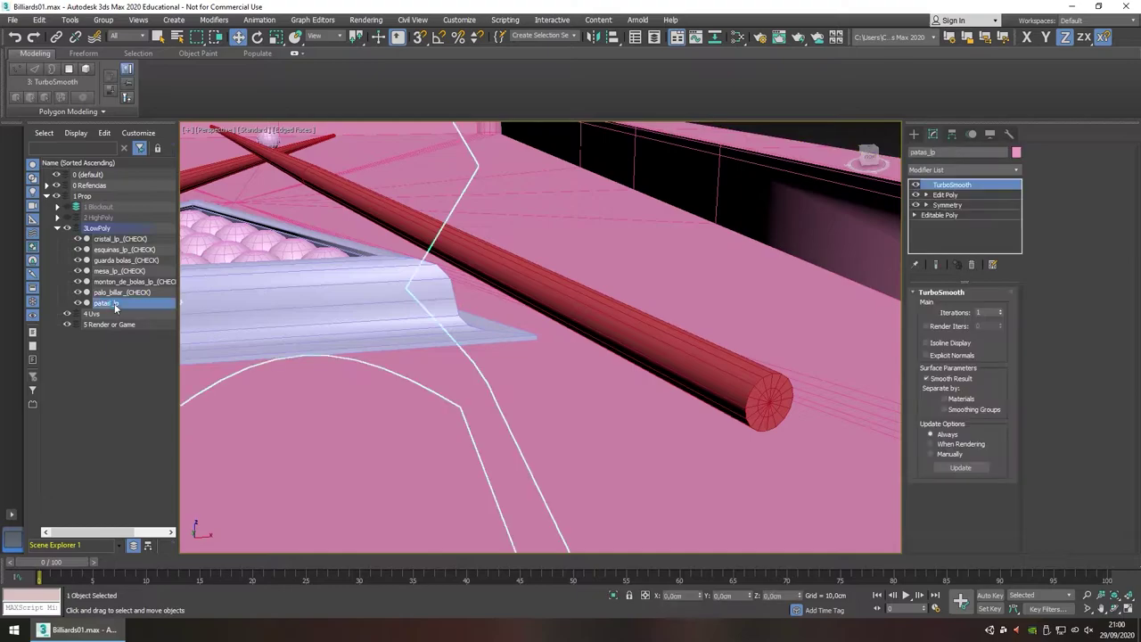
- Copy the table legs as patas_(CHECK) into the 3LowPoly layer
{"action": "key", "text": "z"}
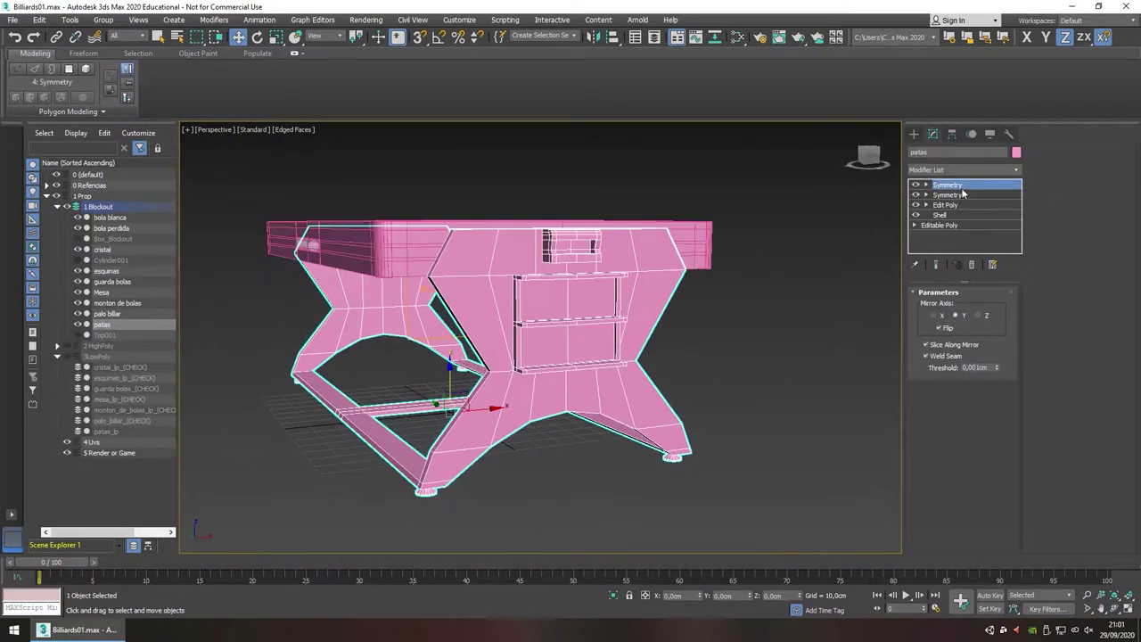
{"action": "left_click", "coordinate": [617, 431]}
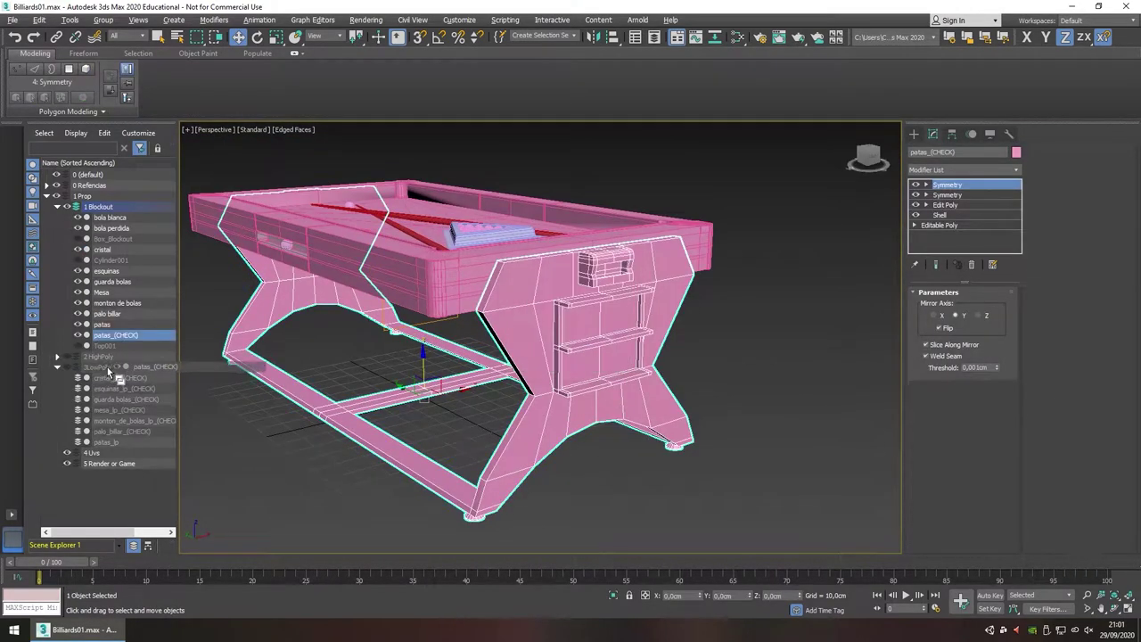
{"action": "left_click_drag", "start_coordinate": [108, 369], "coordinate": [100, 367]}
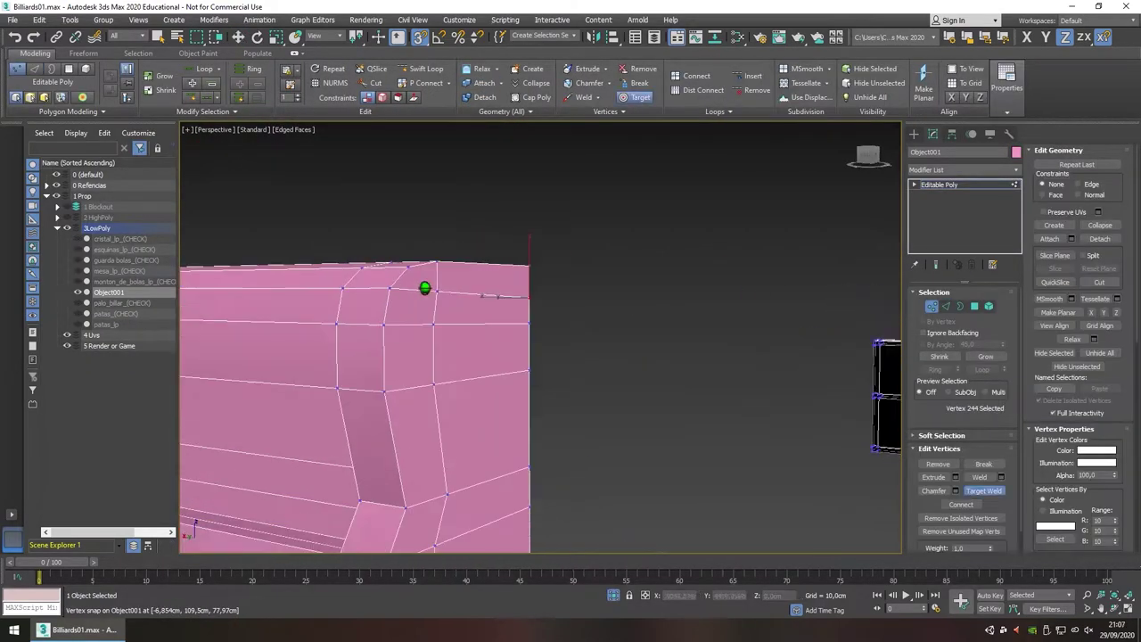
- Target-weld three stray vertices on Object001's shelf onto their neighbours
{"action": "left_click", "coordinate": [437, 327]}
{"action": "middle_click_drag", "start_coordinate": [437, 327], "coordinate": [397, 407], "text": "alt"}
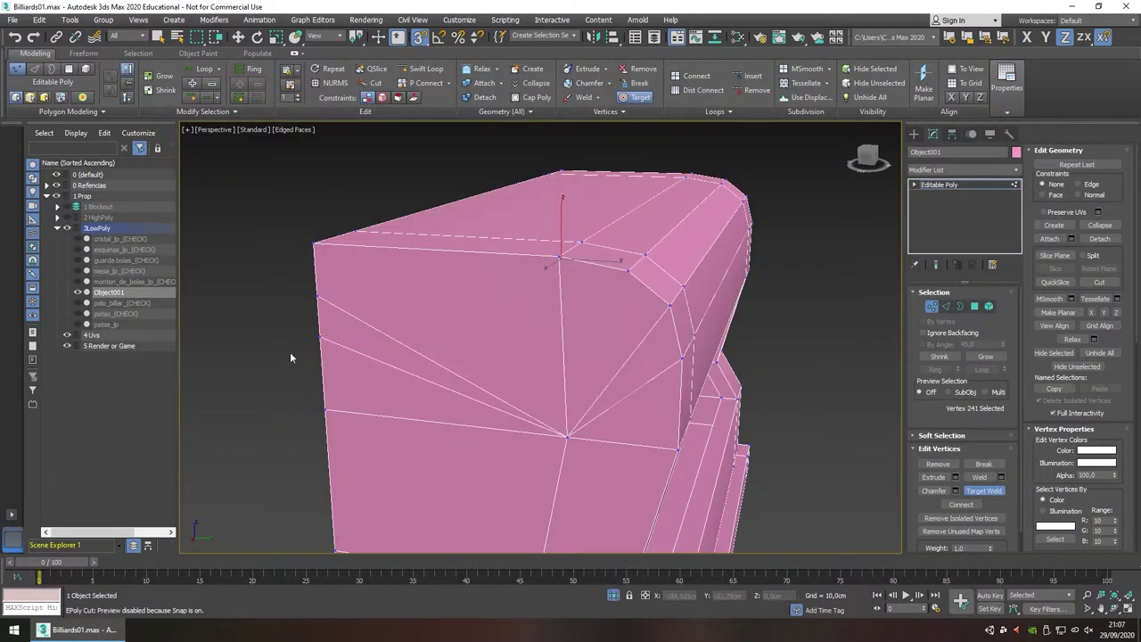
{"action": "middle_click_drag", "start_coordinate": [600, 259], "coordinate": [552, 332], "text": "alt"}
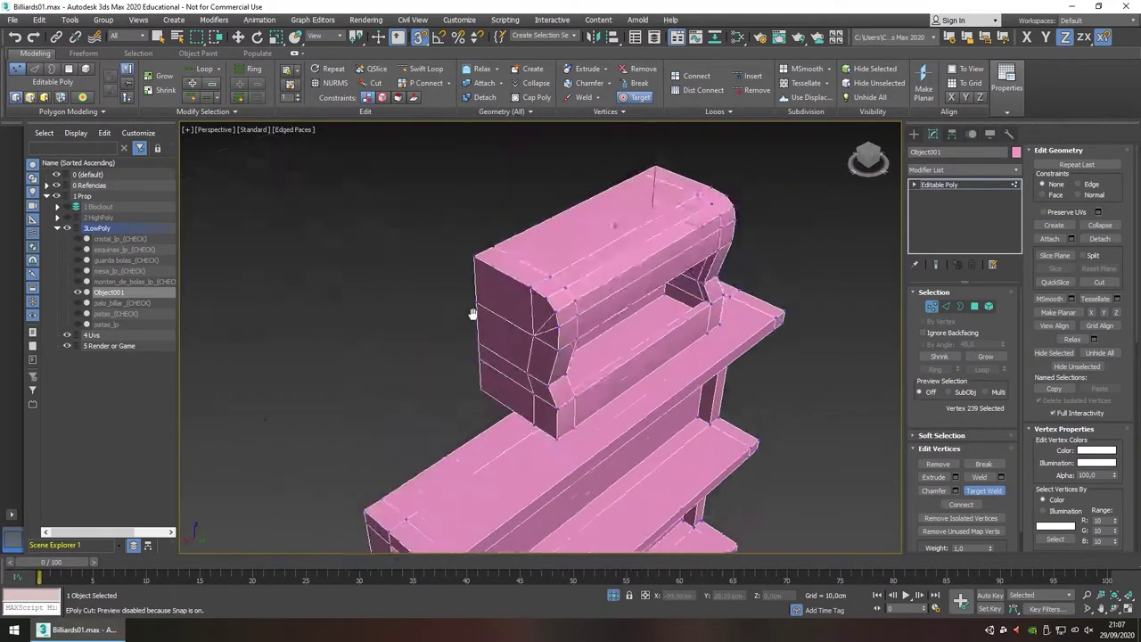
{"action": "scroll", "coordinate": [633, 342], "scroll_direction": "down", "scroll_amount": 4}
{"action": "scroll", "coordinate": [428, 257], "scroll_direction": "up", "scroll_amount": 5}
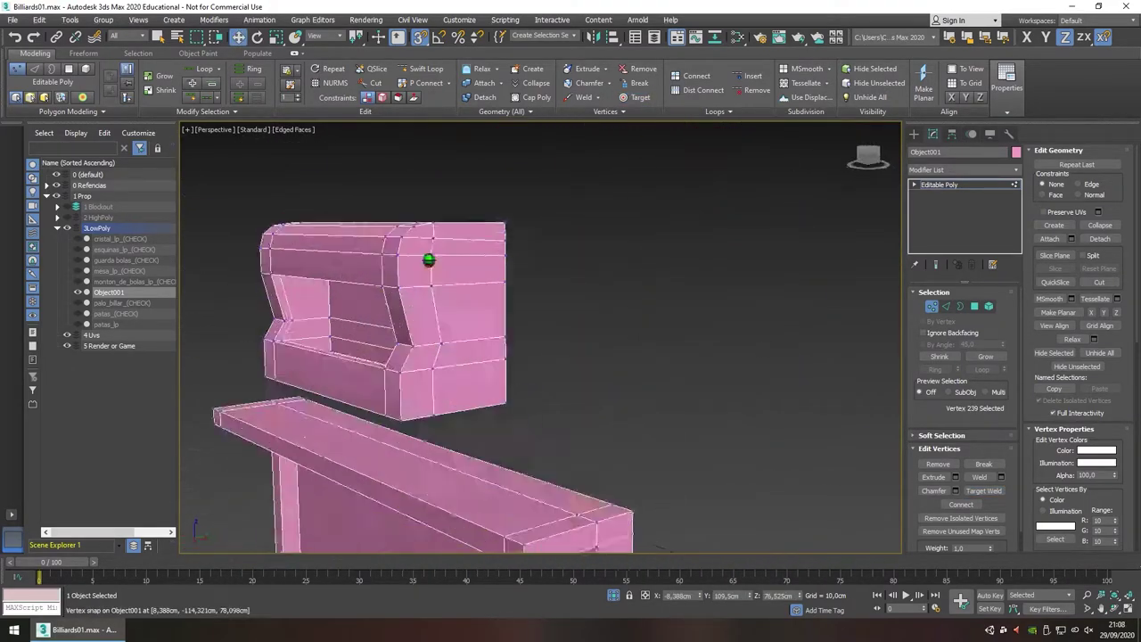
{"action": "scroll", "coordinate": [440, 214], "scroll_direction": "up", "scroll_amount": 3}
{"action": "left_click", "coordinate": [439, 204]}
{"action": "left_click", "coordinate": [610, 312]}
{"action": "scroll", "coordinate": [610, 312], "scroll_direction": "down", "scroll_amount": 5}
{"action": "scroll", "coordinate": [678, 314], "scroll_direction": "up", "scroll_amount": 5}
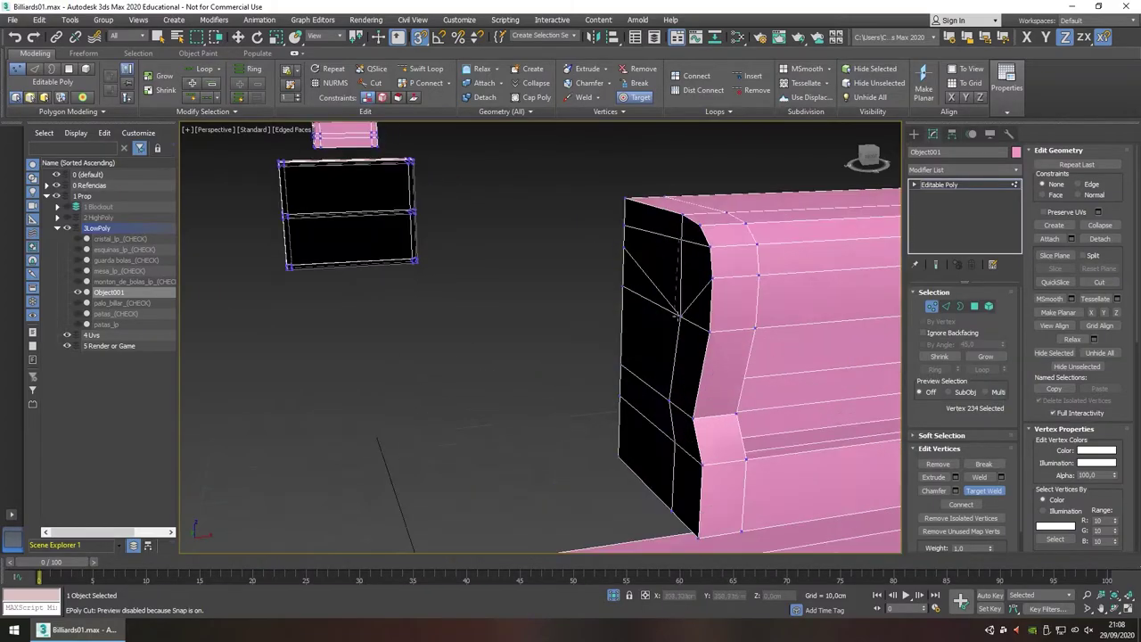
- Exit vertex mode, view the whole table and select mesa_lp_(CHECK)
{"action": "key", "text": "1"}
{"action": "scroll", "coordinate": [625, 287], "scroll_direction": "down", "scroll_amount": 5}
{"action": "key", "text": "alt+q"}
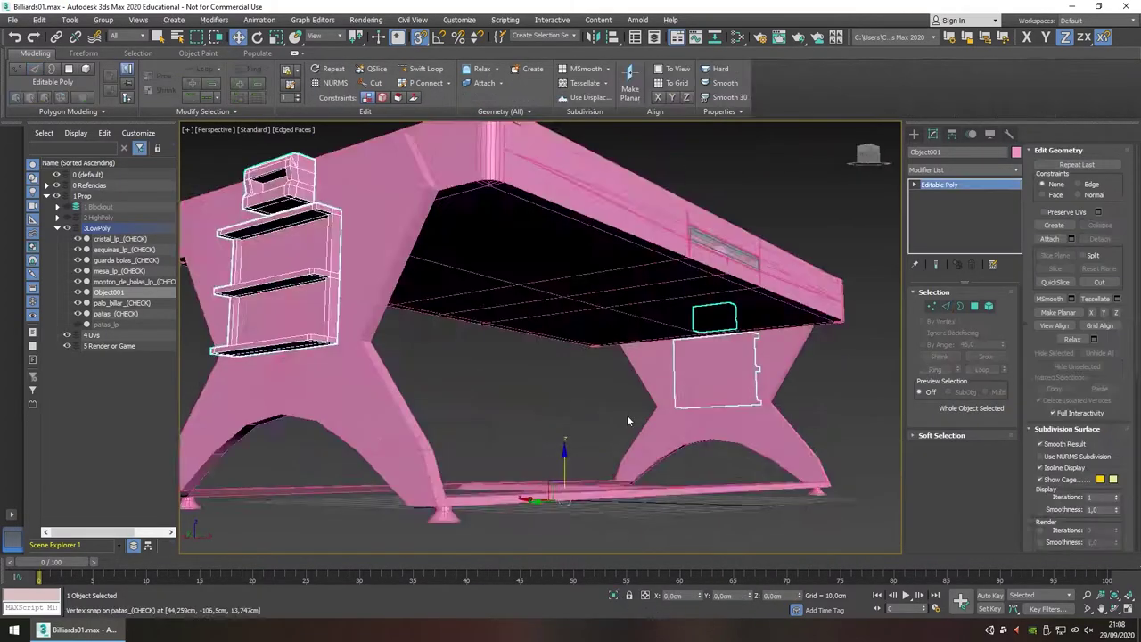
{"action": "middle_click_drag", "start_coordinate": [535, 357], "coordinate": [553, 339], "text": "alt"}
{"action": "middle_click_drag", "start_coordinate": [1083, 225], "coordinate": [614, 433], "text": "alt"}
{"action": "left_click", "coordinate": [718, 387]}
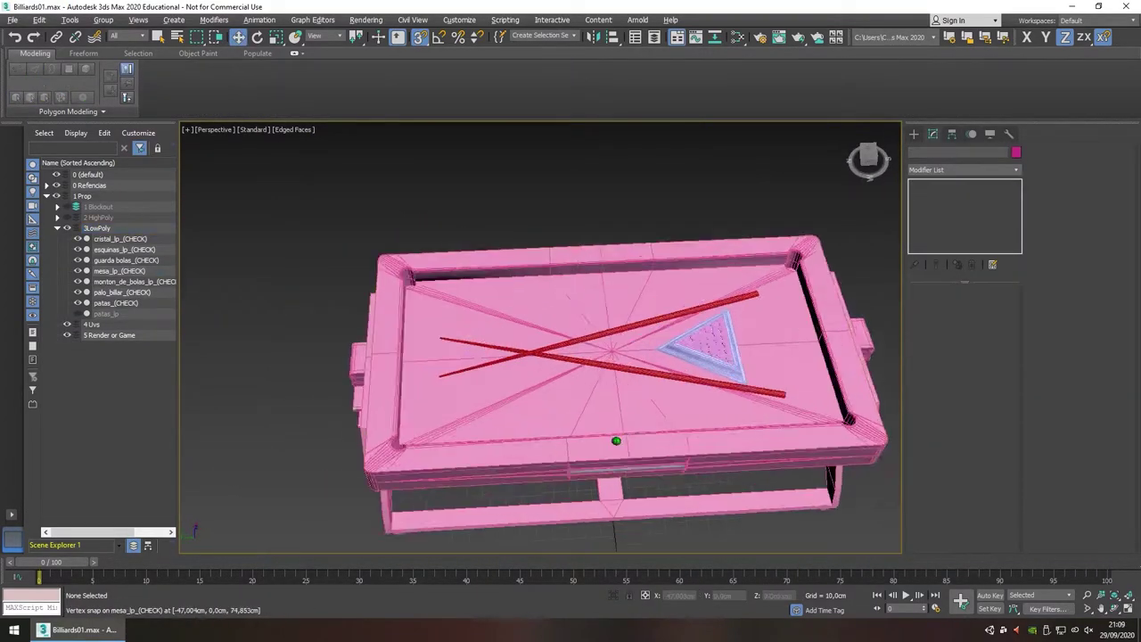
- Start a Cut on the table top's edges of mesa_lp_(CHECK)
{"action": "left_click", "coordinate": [615, 433]}
{"action": "scroll", "coordinate": [615, 433], "scroll_direction": "up", "scroll_amount": 8}
{"action": "left_click", "coordinate": [946, 306]}
{"action": "scroll", "coordinate": [540, 337], "scroll_direction": "up", "scroll_amount": 3}
{"action": "right_click", "coordinate": [525, 306]}
{"action": "left_click", "coordinate": [464, 192]}
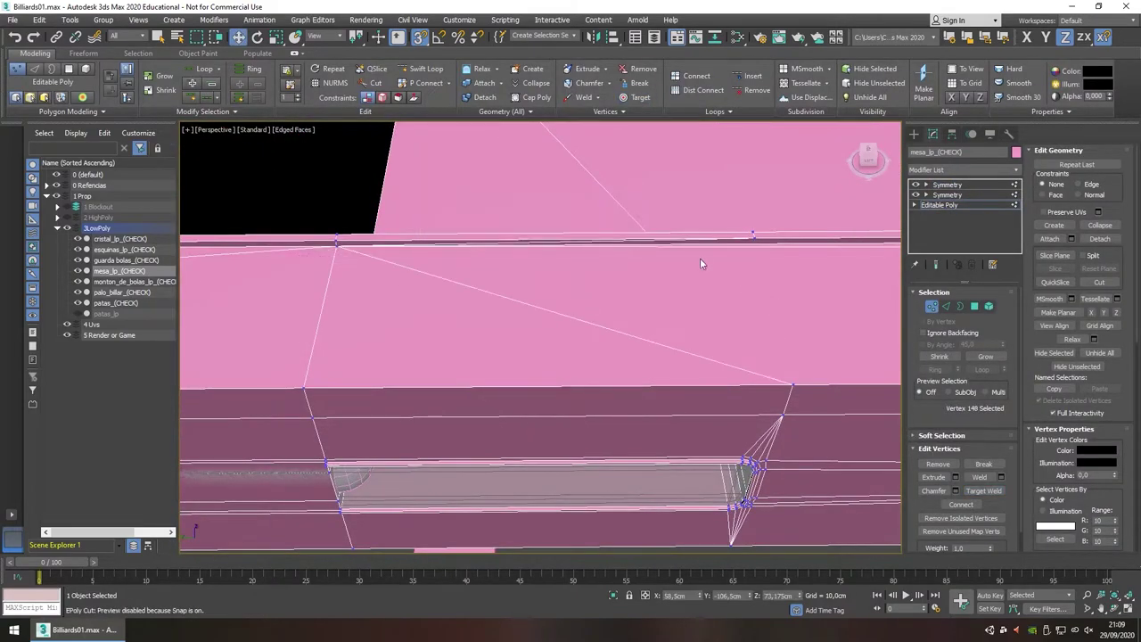
- Turn on viewport polygon statistics and select all objects, showing 114,428 polygons
{"action": "scroll", "coordinate": [701, 259], "scroll_direction": "up", "scroll_amount": 2}
{"action": "scroll", "coordinate": [658, 257], "scroll_direction": "down", "scroll_amount": 5}
{"action": "scroll", "coordinate": [614, 319], "scroll_direction": "down", "scroll_amount": 3}
{"action": "middle_click_drag", "start_coordinate": [615, 318], "coordinate": [514, 177], "text": "alt"}
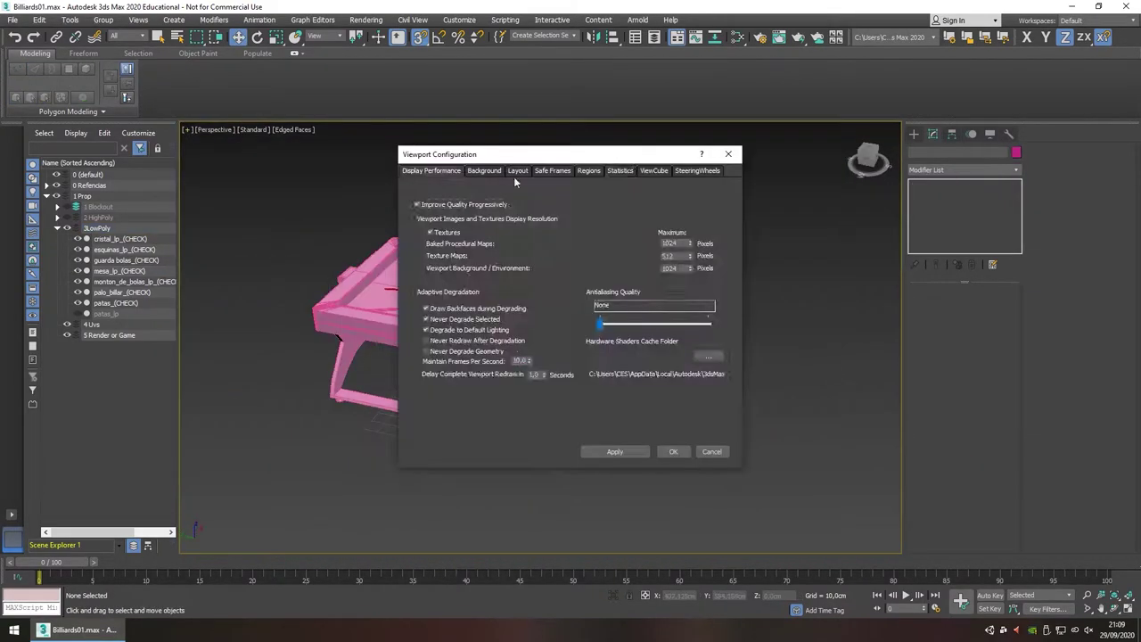
{"action": "left_click", "coordinate": [674, 452]}
{"action": "key", "text": "ctrl+a"}
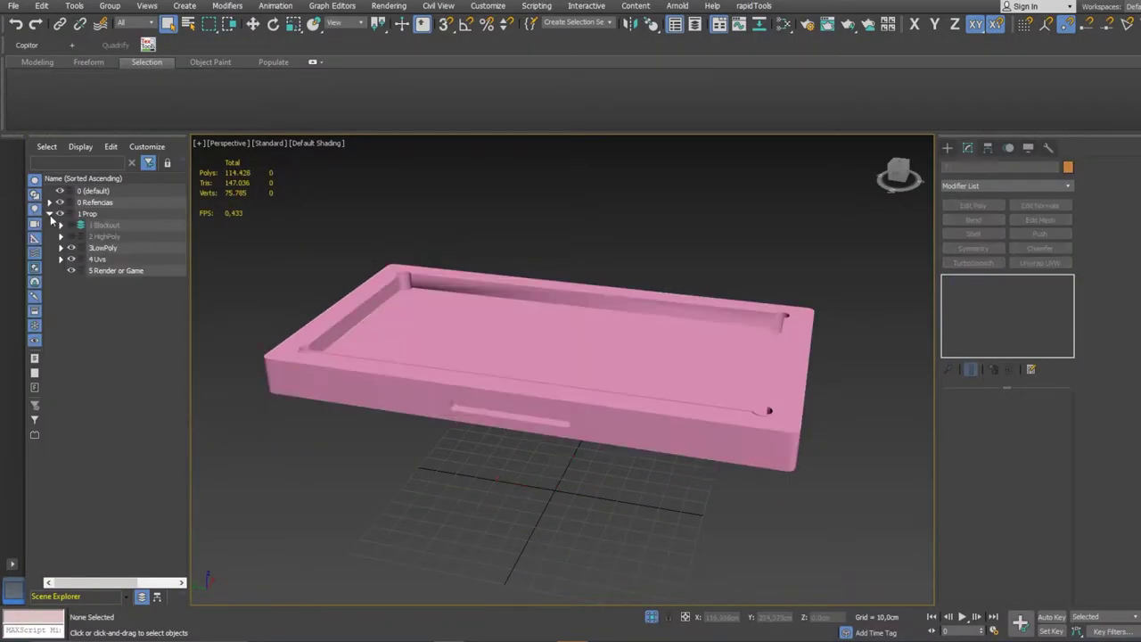
- Rename the 4 Uvs layer copies with _uv names, such as esquinas_uv
{"action": "double_click", "coordinate": [134, 270]}
{"action": "type", "text": "esquinas_uv"}
{"action": "left_click", "coordinate": [172, 294]}
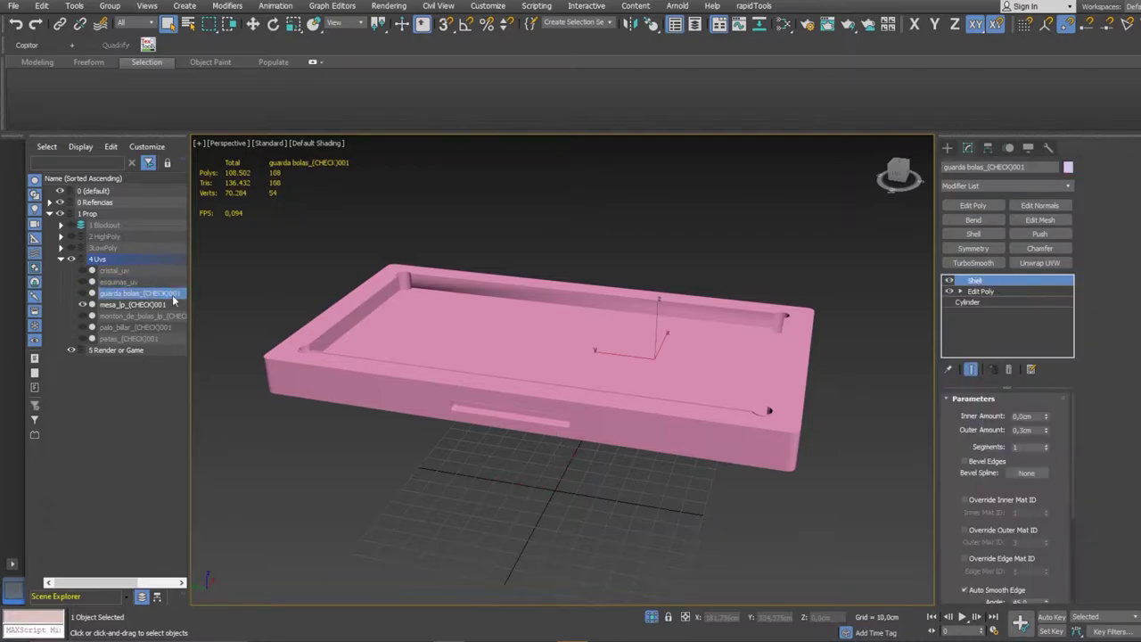
{"action": "double_click", "coordinate": [182, 316]}
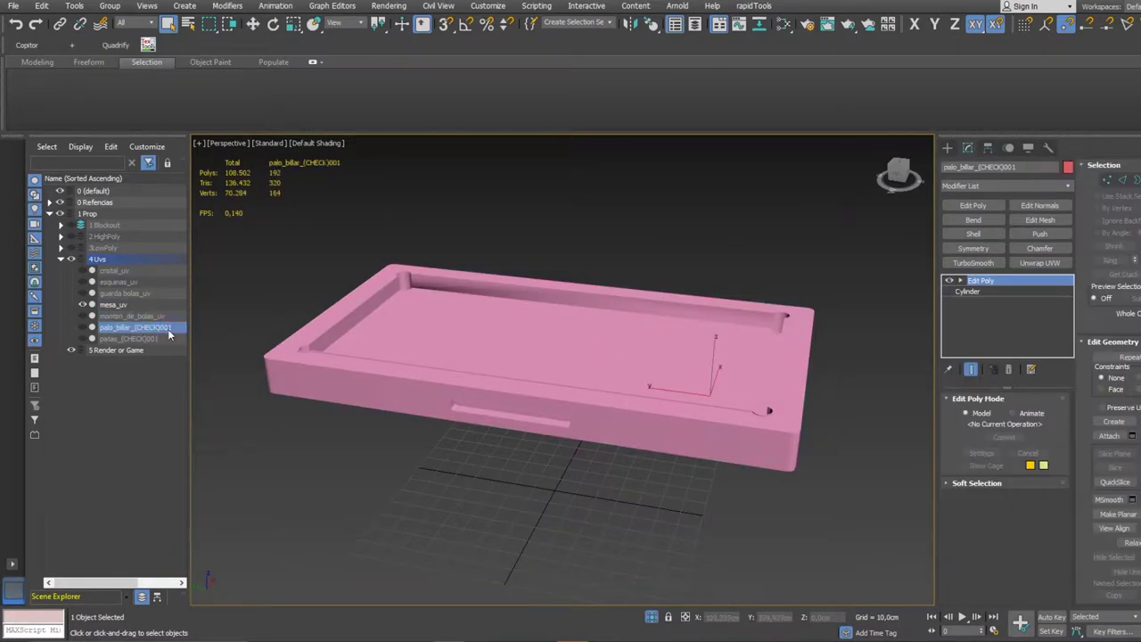
{"action": "type", "text": "uv"}
- Add an Unwrap UVW modifier to mesa_uv
{"action": "left_click", "coordinate": [535, 338]}
{"action": "right_click", "coordinate": [764, 377]}
{"action": "left_click", "coordinate": [1040, 263]}
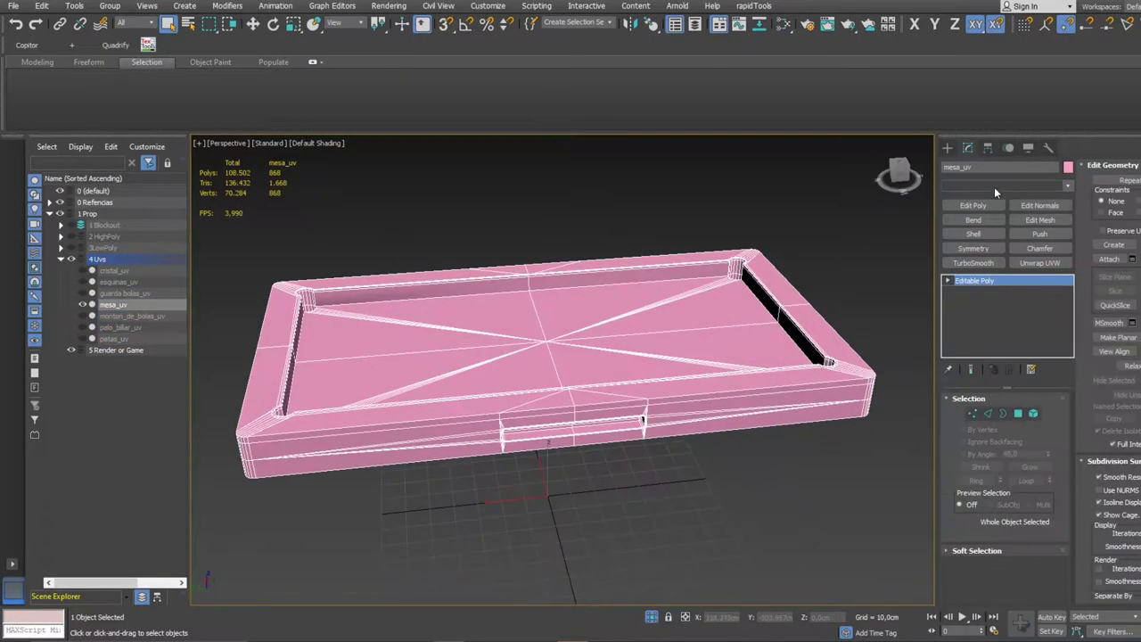
{"action": "scroll", "coordinate": [624, 357], "scroll_direction": "up", "scroll_amount": 5}
- Select all of mesa_uv's faces in the UV editor and peel them along the seams
{"action": "key", "text": "z"}
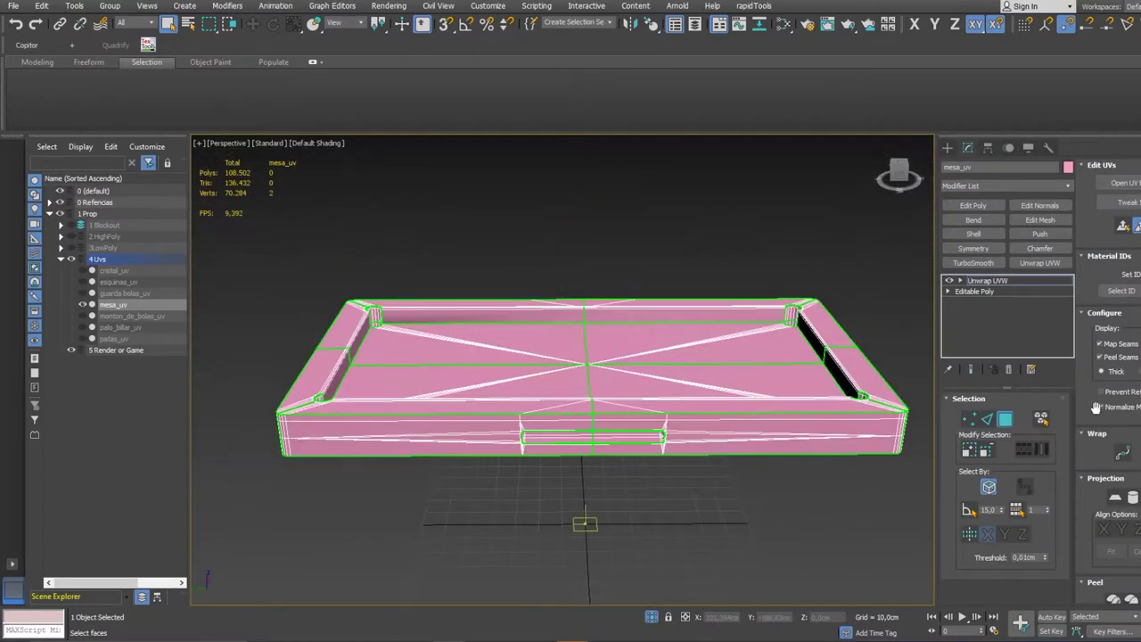
{"action": "key", "text": "ctrl+e"}
{"action": "middle_click_drag", "start_coordinate": [565, 375], "coordinate": [649, 362], "text": "alt"}
{"action": "scroll", "coordinate": [649, 362], "scroll_direction": "up", "scroll_amount": 5}
{"action": "key", "text": "ctrl+a"}
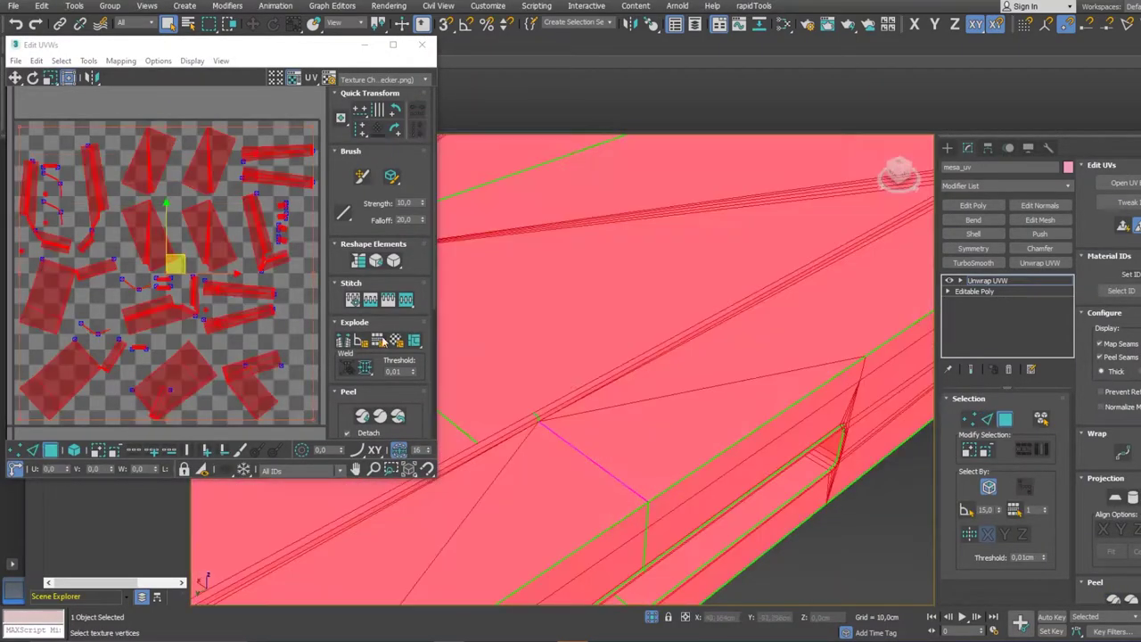
{"action": "scroll", "coordinate": [625, 375], "scroll_direction": "down", "scroll_amount": 3}
{"action": "scroll", "coordinate": [624, 375], "scroll_direction": "down", "scroll_amount": 2}
{"action": "left_click", "coordinate": [986, 419]}
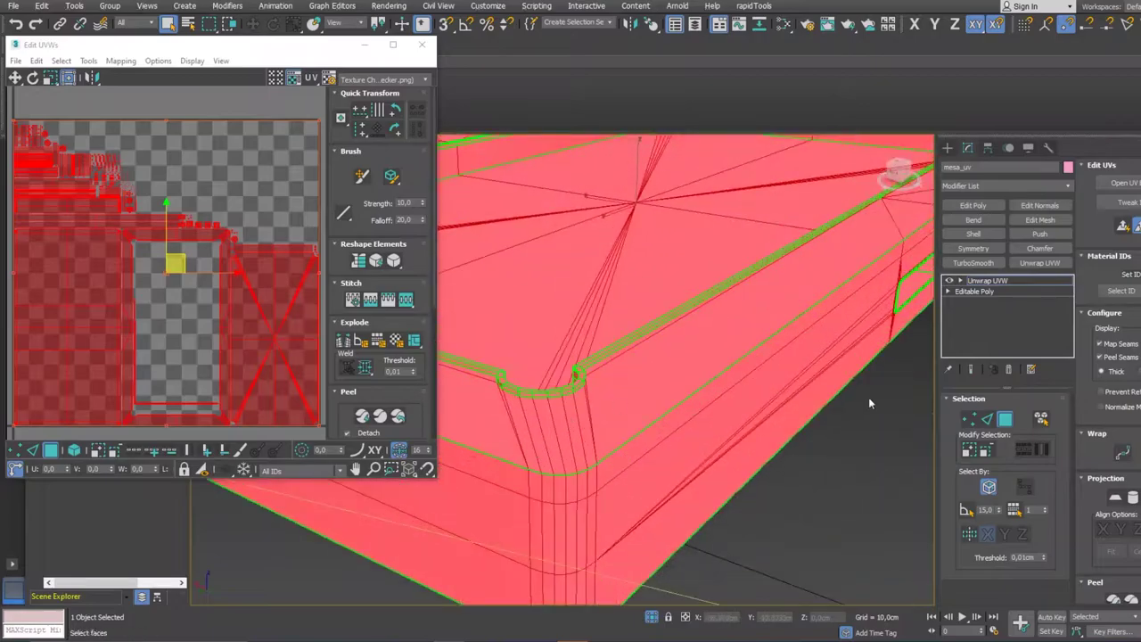
{"action": "left_click", "coordinate": [1113, 600]}
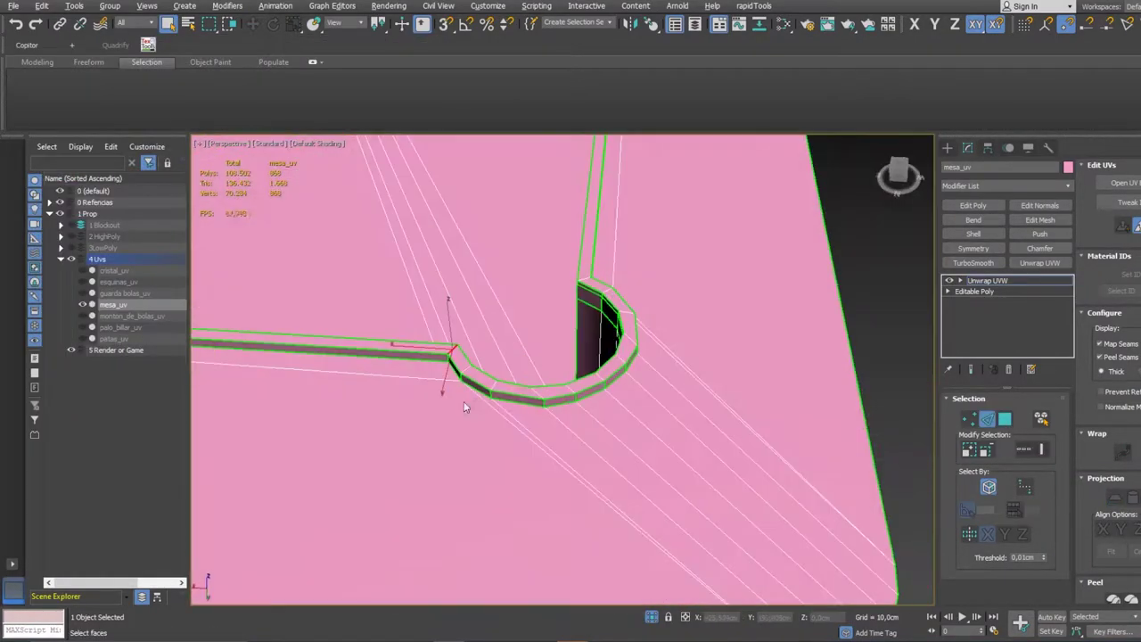
- Orbit around the table side and corner pocket to inspect the peeled UVs
{"action": "mouse_move", "coordinate": [543, 306]}
{"action": "middle_mouse_down", "text": "alt"}
{"action": "mouse_move", "coordinate": [664, 477]}
{"action": "mouse_move", "coordinate": [597, 461]}
{"action": "mouse_move", "coordinate": [760, 538]}
{"action": "mouse_move", "coordinate": [589, 370]}
{"action": "middle_mouse_up", "text": "alt"}
{"action": "scroll", "coordinate": [537, 437], "scroll_direction": "down", "scroll_amount": 5}
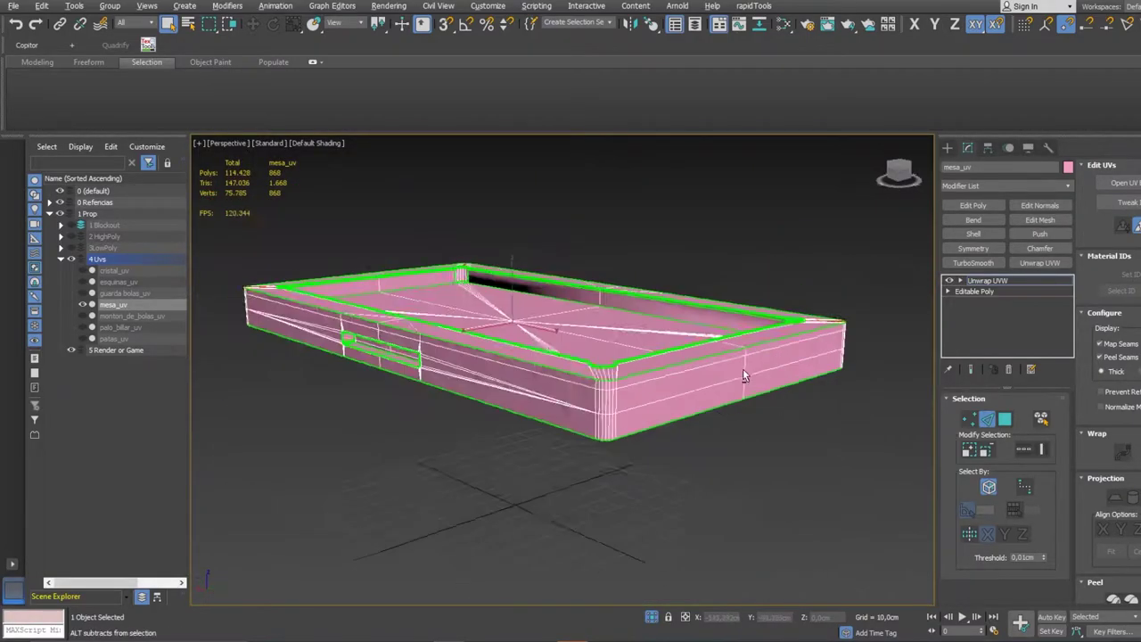
{"action": "scroll", "coordinate": [552, 518], "scroll_direction": "up", "scroll_amount": 5}
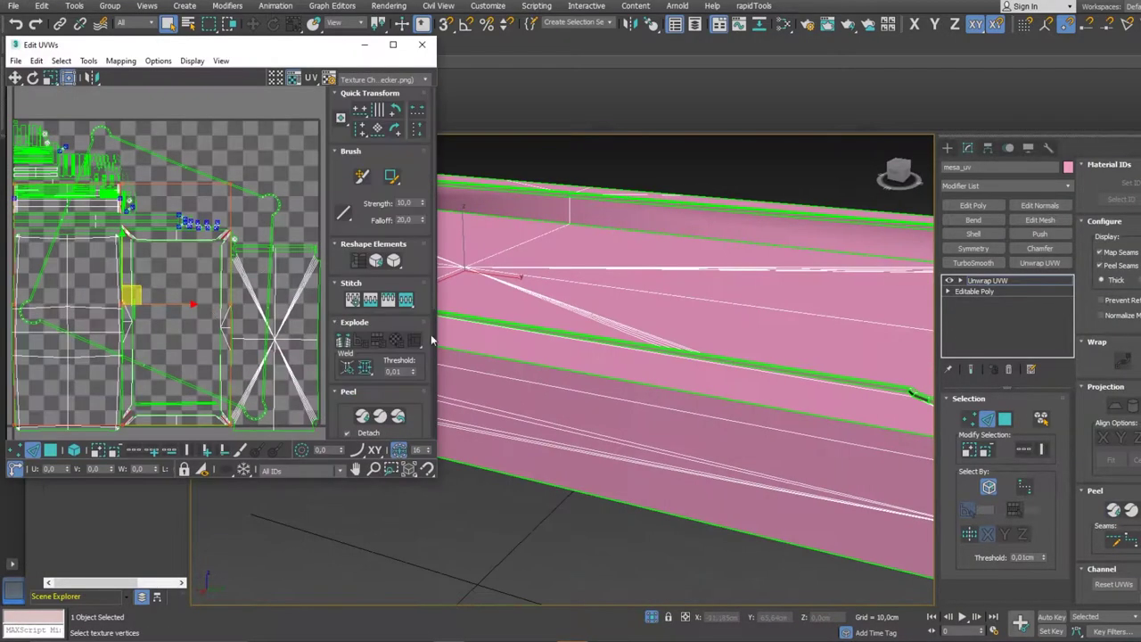
{"action": "mouse_move", "coordinate": [517, 355]}
{"action": "middle_mouse_down", "text": "alt"}
{"action": "mouse_move", "coordinate": [674, 404]}
{"action": "mouse_move", "coordinate": [570, 357]}
{"action": "middle_mouse_up", "text": "alt"}
{"action": "scroll", "coordinate": [674, 404], "scroll_direction": "down", "scroll_amount": 4}
- Select a side strip of table faces and view the table from higher up
{"action": "scroll", "coordinate": [486, 325], "scroll_direction": "up", "scroll_amount": 4}
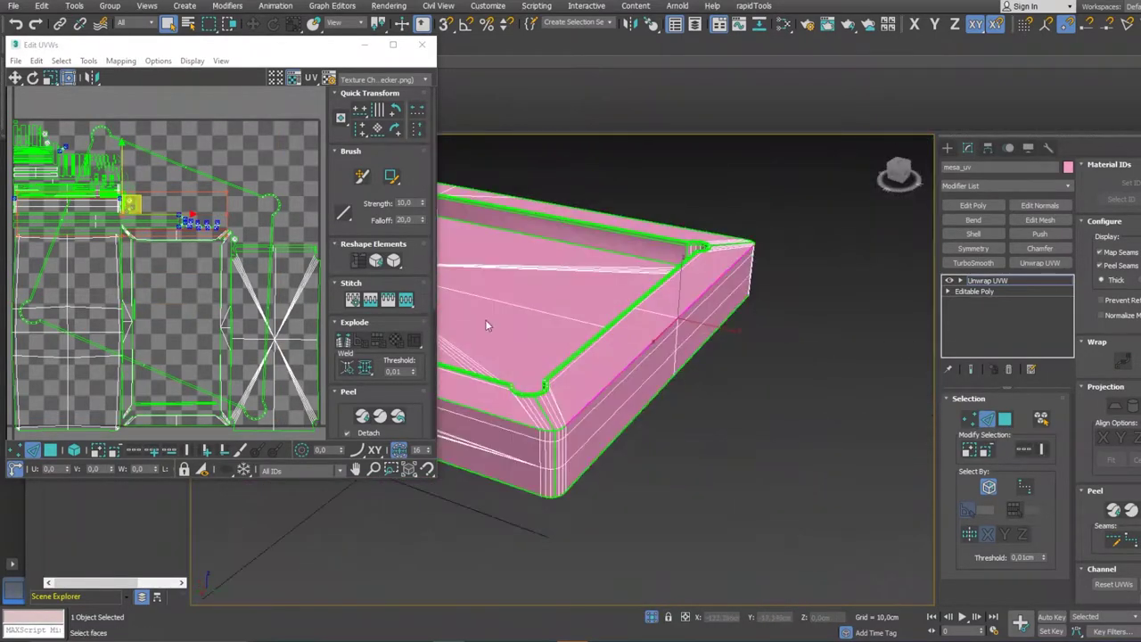
{"action": "scroll", "coordinate": [165, 404], "scroll_direction": "up", "scroll_amount": 3}
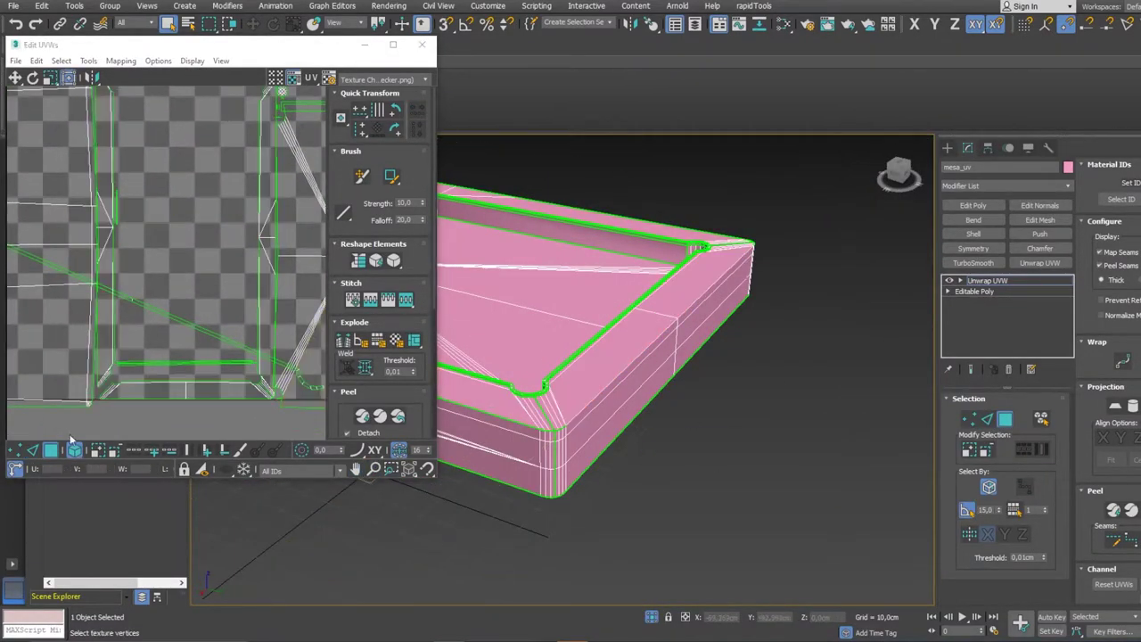
{"action": "left_click", "coordinate": [660, 374]}
{"action": "middle_click_drag", "start_coordinate": [486, 453], "coordinate": [625, 419], "text": "alt"}
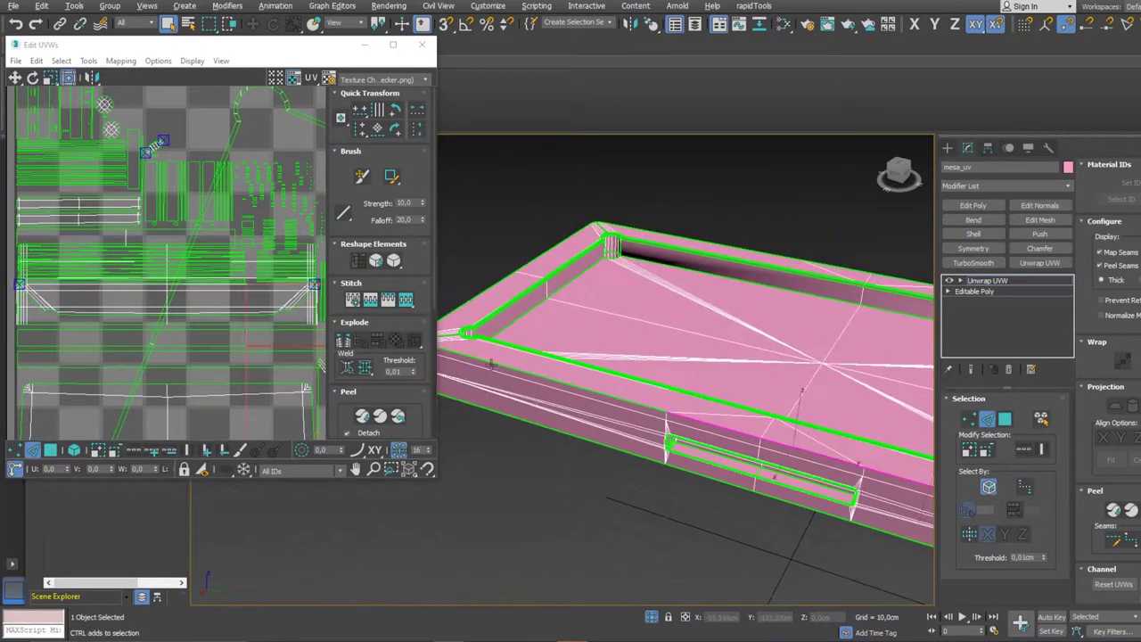
{"action": "scroll", "coordinate": [716, 412], "scroll_direction": "up", "scroll_amount": 3}
{"action": "scroll", "coordinate": [495, 364], "scroll_direction": "down", "scroll_amount": 3}
{"action": "scroll", "coordinate": [523, 433], "scroll_direction": "down", "scroll_amount": 2}
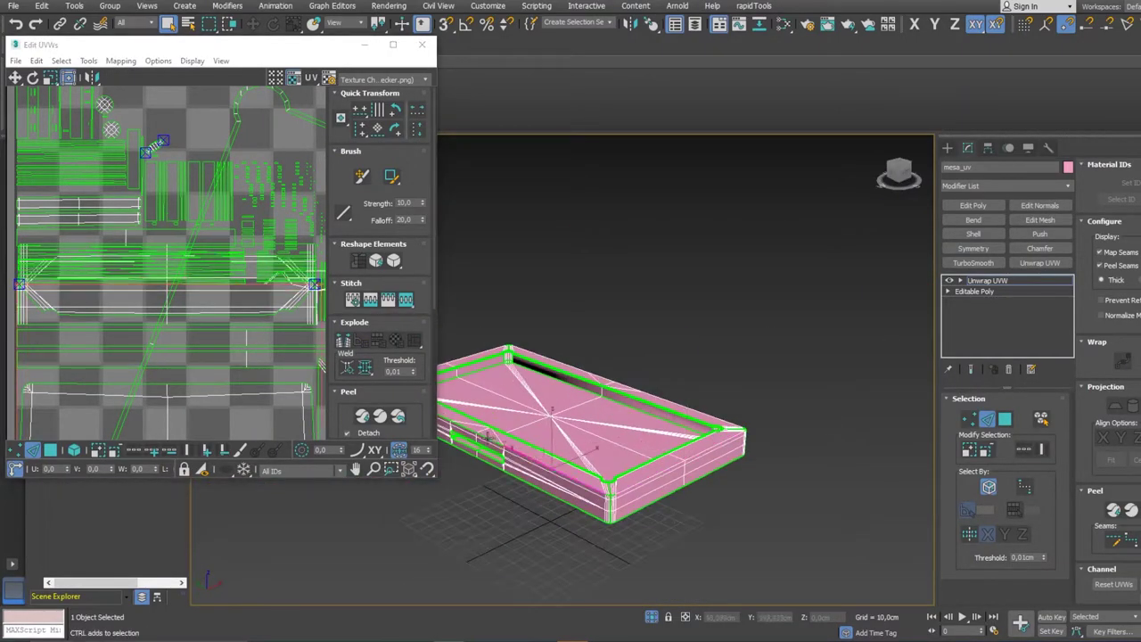
{"action": "scroll", "coordinate": [625, 402], "scroll_direction": "up", "scroll_amount": 4}
{"action": "scroll", "coordinate": [239, 275], "scroll_direction": "down", "scroll_amount": 3}
{"action": "scroll", "coordinate": [239, 275], "scroll_direction": "up", "scroll_amount": 1}
{"action": "scroll", "coordinate": [624, 401], "scroll_direction": "down", "scroll_amount": 2}
{"action": "scroll", "coordinate": [677, 428], "scroll_direction": "up", "scroll_amount": 4}
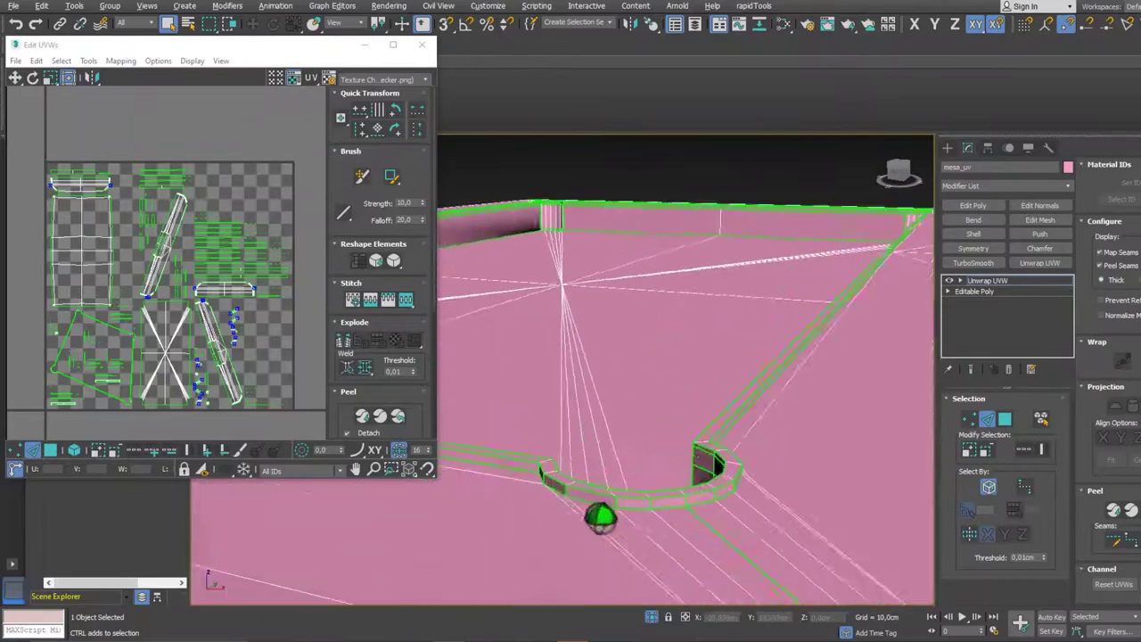
- Inspect the seams along the rim and rounded corner from close, low angles
{"action": "mouse_move", "coordinate": [678, 429]}
{"action": "middle_mouse_down", "text": "alt"}
{"action": "mouse_move", "coordinate": [680, 445]}
{"action": "mouse_move", "coordinate": [689, 437]}
{"action": "middle_mouse_up", "text": "alt"}
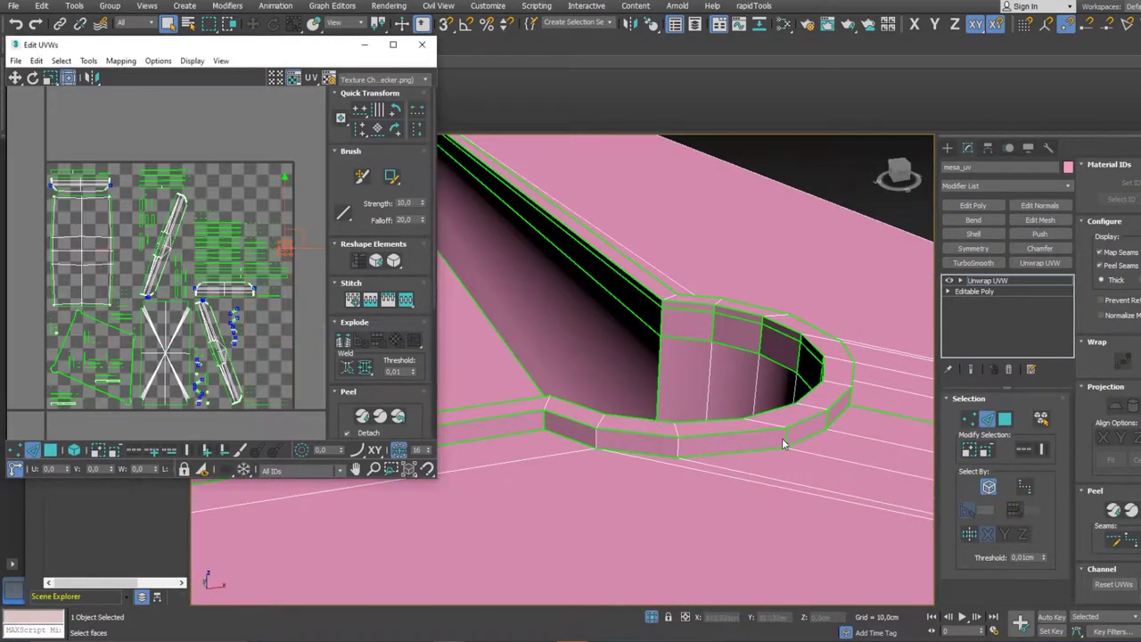
{"action": "middle_click_drag", "start_coordinate": [784, 443], "coordinate": [461, 247], "text": "alt"}
{"action": "scroll", "coordinate": [461, 247], "scroll_direction": "up", "scroll_amount": 2}
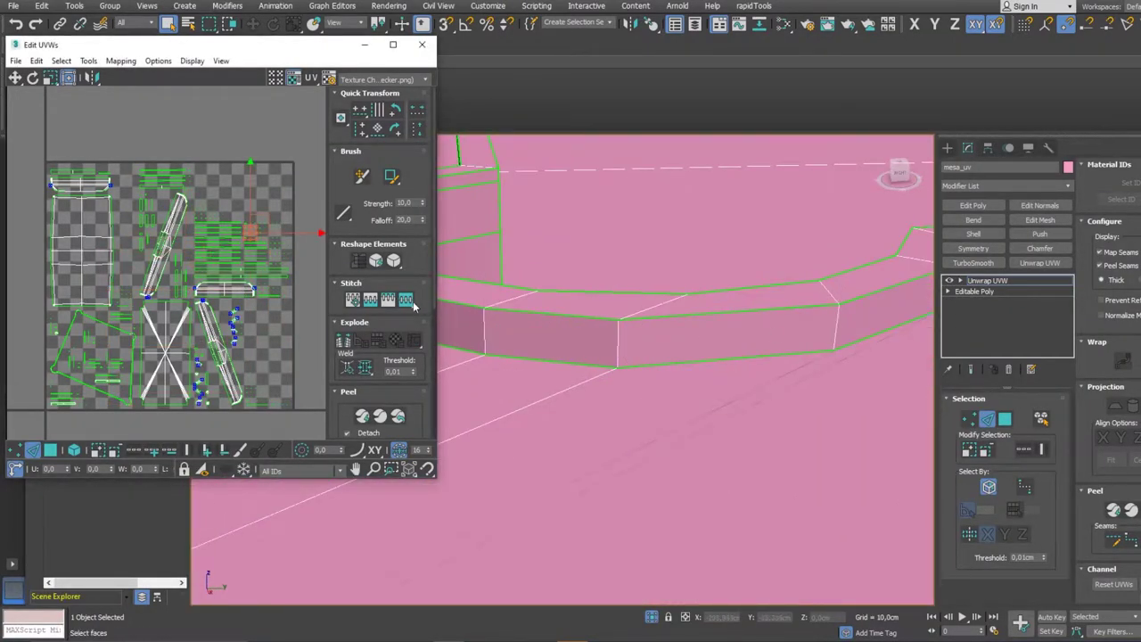
{"action": "mouse_move", "coordinate": [463, 298]}
{"action": "middle_mouse_down", "text": "alt"}
{"action": "mouse_move", "coordinate": [776, 286]}
{"action": "mouse_move", "coordinate": [701, 237]}
{"action": "mouse_move", "coordinate": [598, 331]}
{"action": "mouse_move", "coordinate": [413, 301]}
{"action": "middle_mouse_up", "text": "alt"}
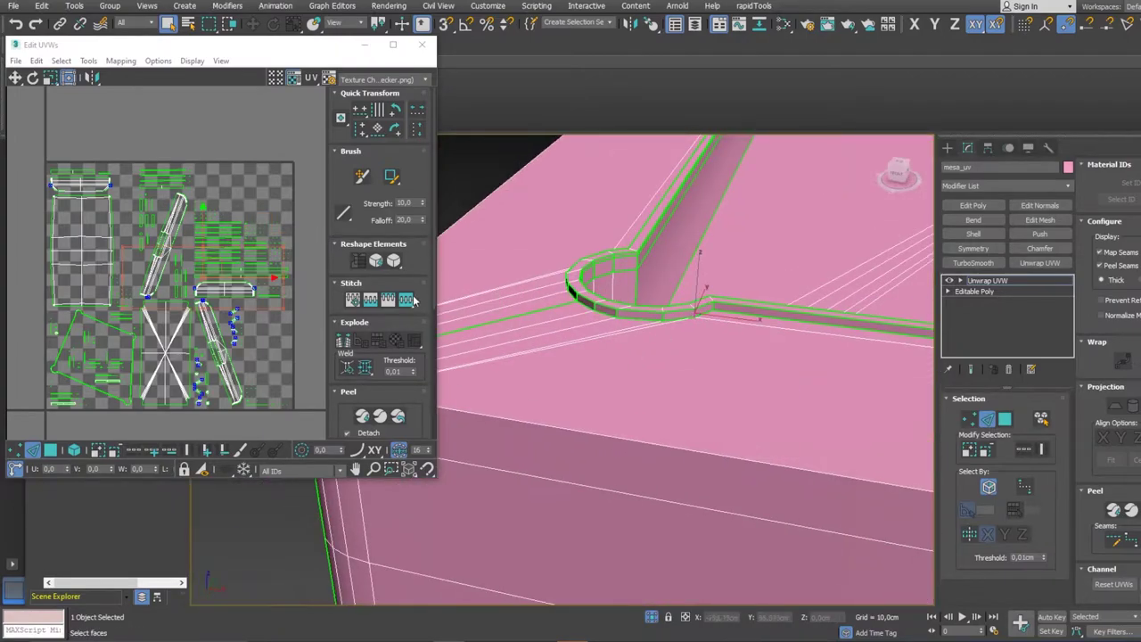
{"action": "mouse_move", "coordinate": [575, 293]}
{"action": "middle_mouse_down", "text": "alt"}
{"action": "mouse_move", "coordinate": [545, 315]}
{"action": "mouse_move", "coordinate": [588, 302]}
{"action": "middle_mouse_up", "text": "alt"}
{"action": "scroll", "coordinate": [589, 302], "scroll_direction": "up", "scroll_amount": 2}
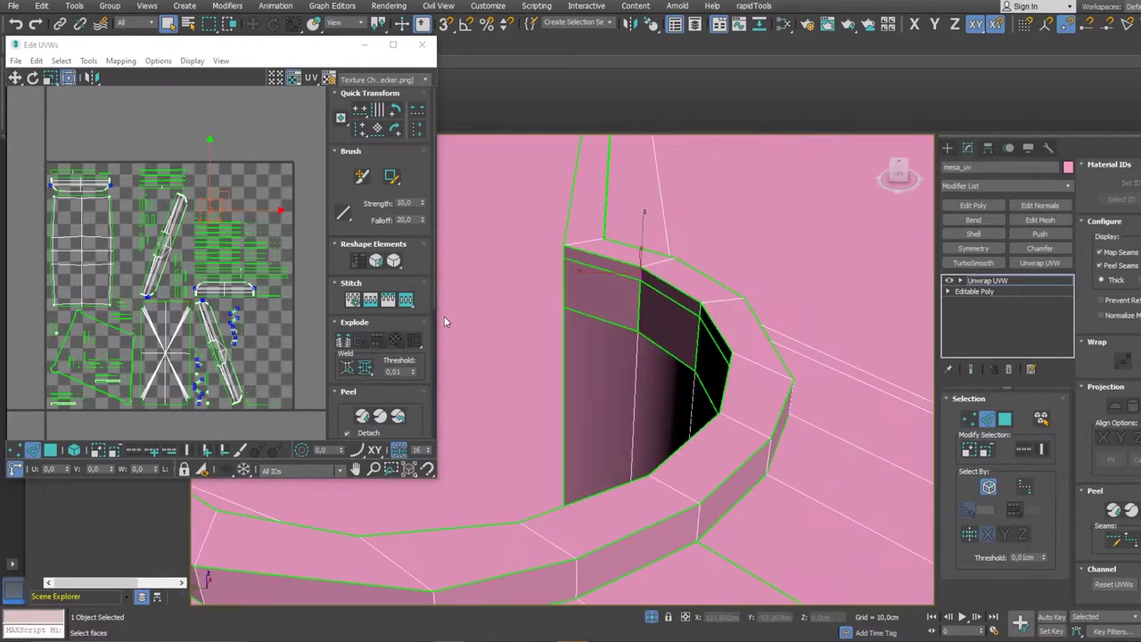
{"action": "scroll", "coordinate": [588, 302], "scroll_direction": "up", "scroll_amount": 2}
{"action": "mouse_move", "coordinate": [413, 310]}
{"action": "middle_mouse_down", "text": "alt"}
{"action": "mouse_move", "coordinate": [829, 425]}
{"action": "mouse_move", "coordinate": [548, 323]}
{"action": "mouse_move", "coordinate": [782, 358]}
{"action": "mouse_move", "coordinate": [685, 334]}
{"action": "middle_mouse_up", "text": "alt"}
{"action": "scroll", "coordinate": [782, 358], "scroll_direction": "up", "scroll_amount": 3}
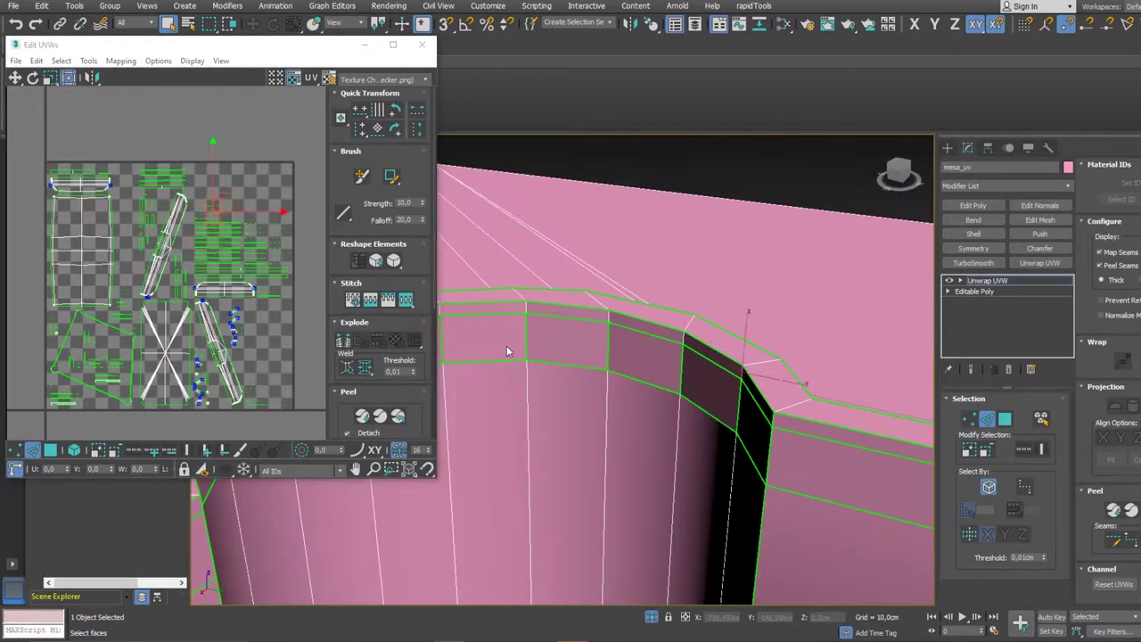
- Examine the rounded leg corner, its opening and the tabletop edge from several sides
{"action": "mouse_move", "coordinate": [464, 330]}
{"action": "middle_mouse_down", "text": "alt"}
{"action": "mouse_move", "coordinate": [675, 319]}
{"action": "mouse_move", "coordinate": [607, 332]}
{"action": "middle_mouse_up", "text": "alt"}
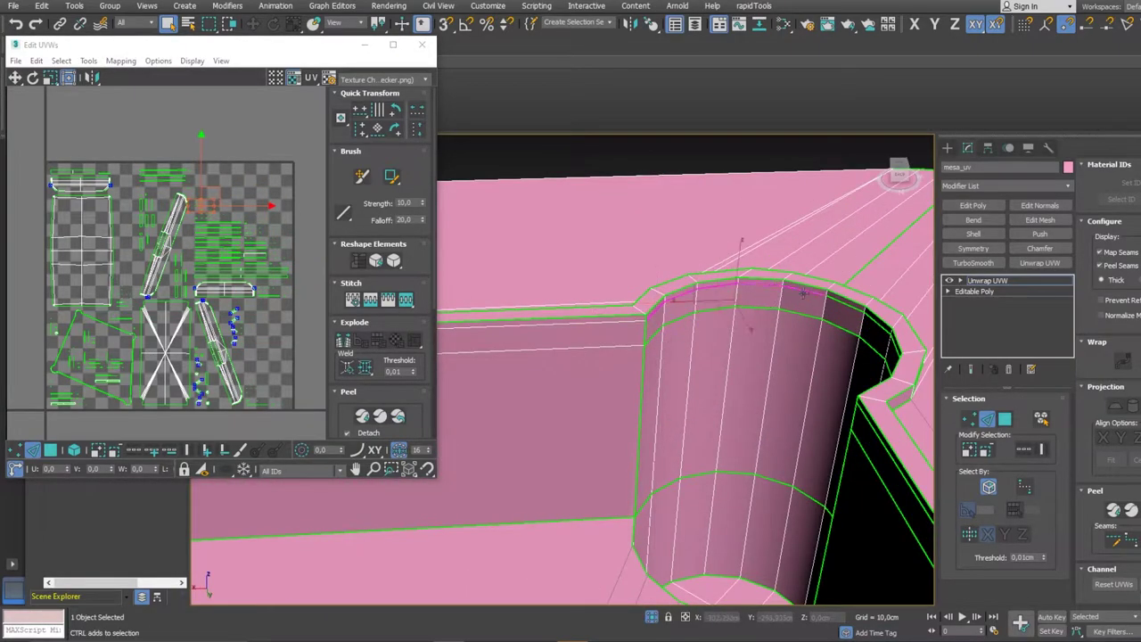
{"action": "middle_click_drag", "start_coordinate": [803, 293], "coordinate": [705, 304], "text": "alt"}
{"action": "mouse_move", "coordinate": [610, 319]}
{"action": "middle_mouse_down", "text": "alt"}
{"action": "mouse_move", "coordinate": [523, 296]}
{"action": "mouse_move", "coordinate": [670, 331]}
{"action": "mouse_move", "coordinate": [507, 334]}
{"action": "mouse_move", "coordinate": [651, 302]}
{"action": "middle_mouse_up", "text": "alt"}
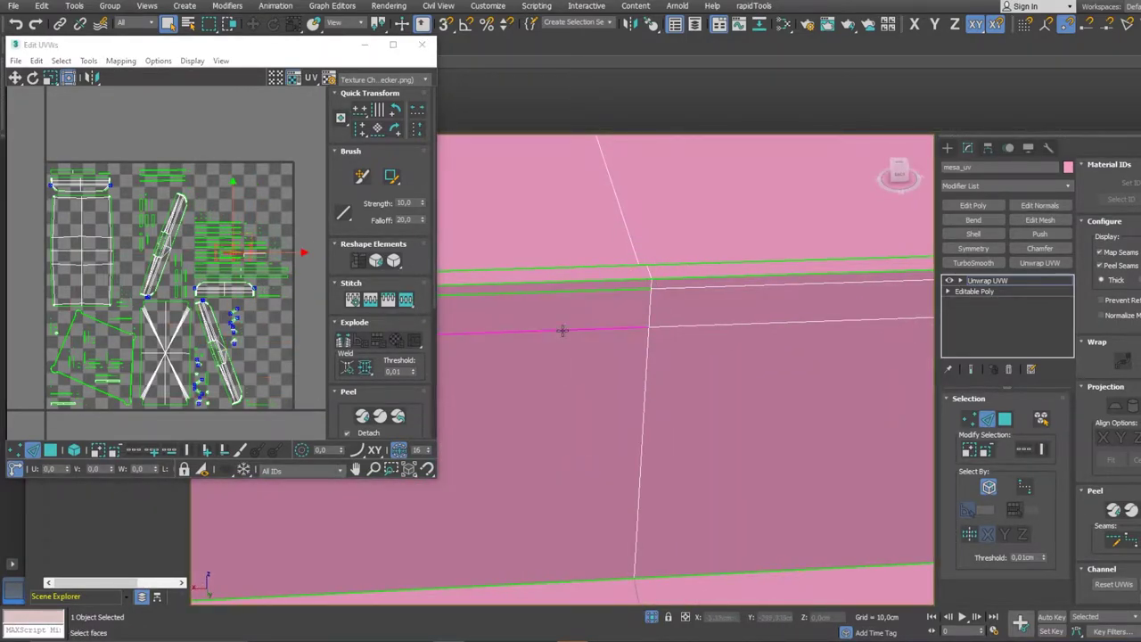
{"action": "mouse_move", "coordinate": [563, 331]}
{"action": "middle_mouse_down", "text": "alt"}
{"action": "mouse_move", "coordinate": [580, 408]}
{"action": "mouse_move", "coordinate": [497, 339]}
{"action": "mouse_move", "coordinate": [535, 393]}
{"action": "mouse_move", "coordinate": [535, 305]}
{"action": "mouse_move", "coordinate": [502, 301]}
{"action": "mouse_move", "coordinate": [443, 356]}
{"action": "middle_mouse_up", "text": "alt"}
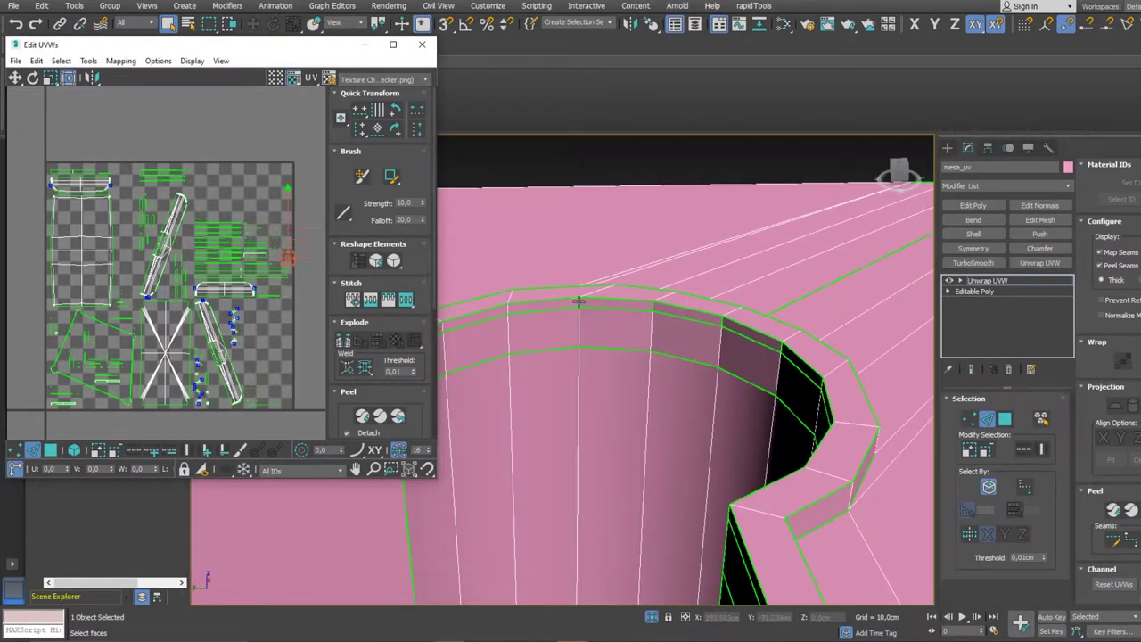
{"action": "mouse_move", "coordinate": [464, 295]}
{"action": "middle_mouse_down", "text": "alt"}
{"action": "mouse_move", "coordinate": [726, 270]}
{"action": "mouse_move", "coordinate": [654, 266]}
{"action": "mouse_move", "coordinate": [471, 378]}
{"action": "middle_mouse_up", "text": "alt"}
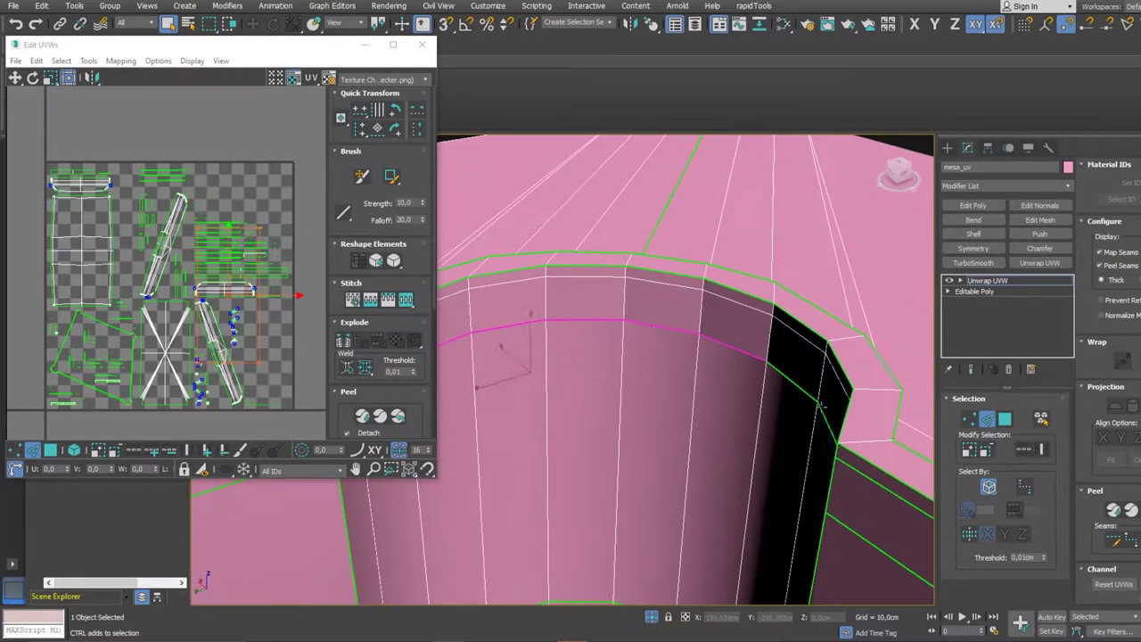
{"action": "mouse_move", "coordinate": [616, 335]}
{"action": "middle_mouse_down", "text": "alt"}
{"action": "mouse_move", "coordinate": [617, 381]}
{"action": "mouse_move", "coordinate": [639, 356]}
{"action": "middle_mouse_up", "text": "alt"}
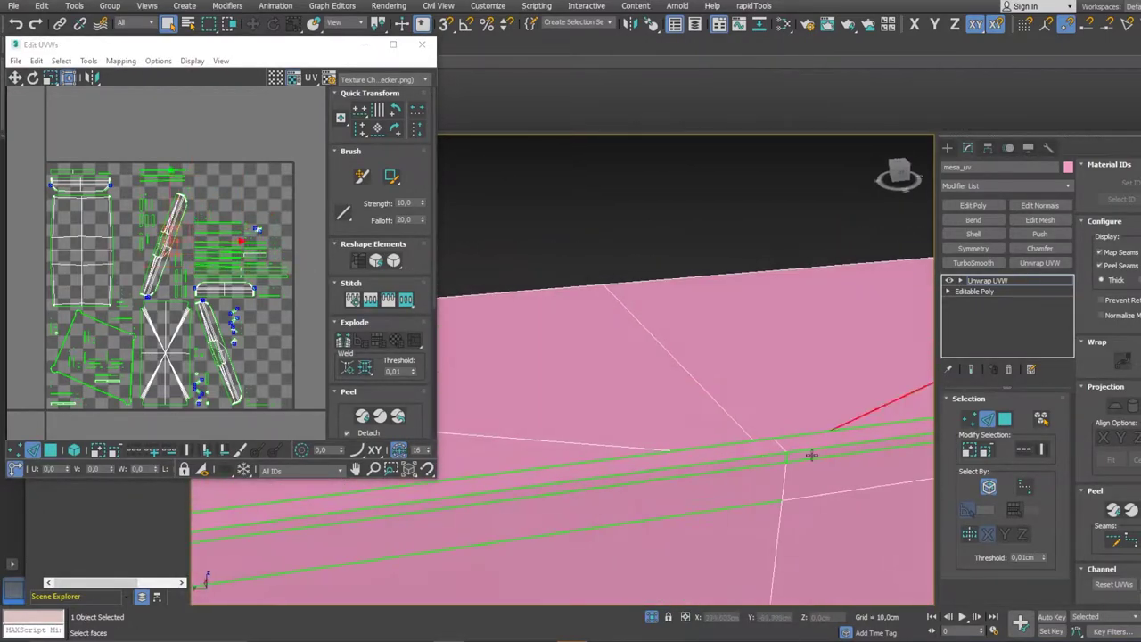
- Select the edge beside the seam vertex and the pocket hole's top-ring faces and edge
{"action": "left_click", "coordinate": [811, 456]}
{"action": "mouse_move", "coordinate": [628, 354]}
{"action": "middle_mouse_down", "text": "alt"}
{"action": "mouse_move", "coordinate": [573, 434]}
{"action": "mouse_move", "coordinate": [425, 343]}
{"action": "middle_mouse_up", "text": "alt"}
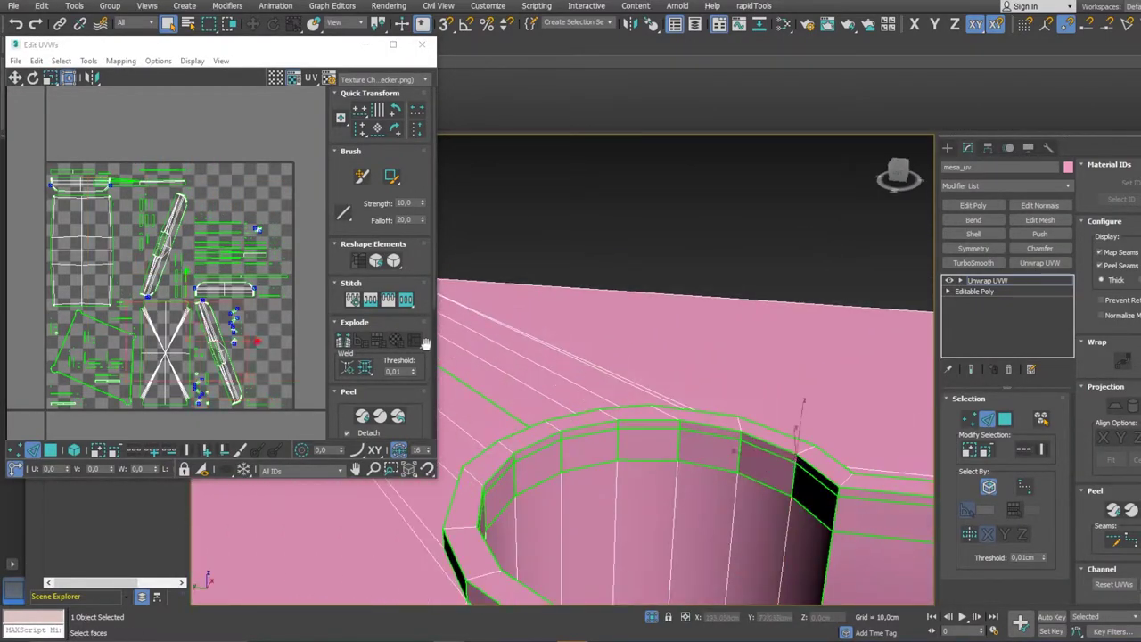
{"action": "middle_click_drag", "start_coordinate": [611, 491], "coordinate": [590, 457], "text": "alt"}
{"action": "left_click", "coordinate": [590, 457]}
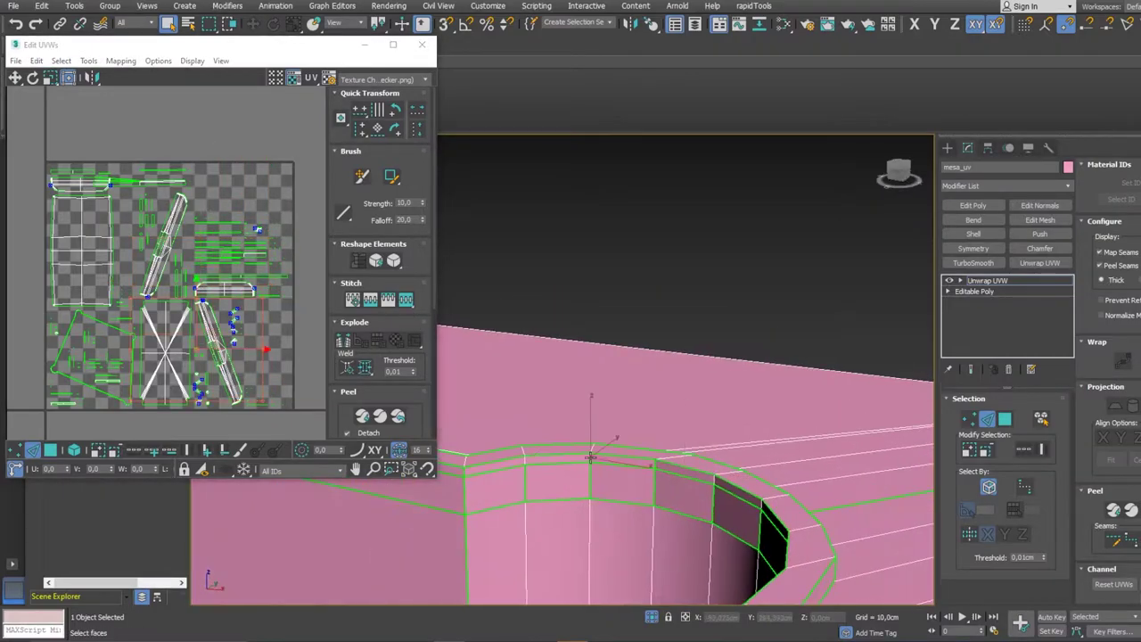
{"action": "middle_click_drag", "start_coordinate": [776, 498], "coordinate": [419, 309], "text": "alt"}
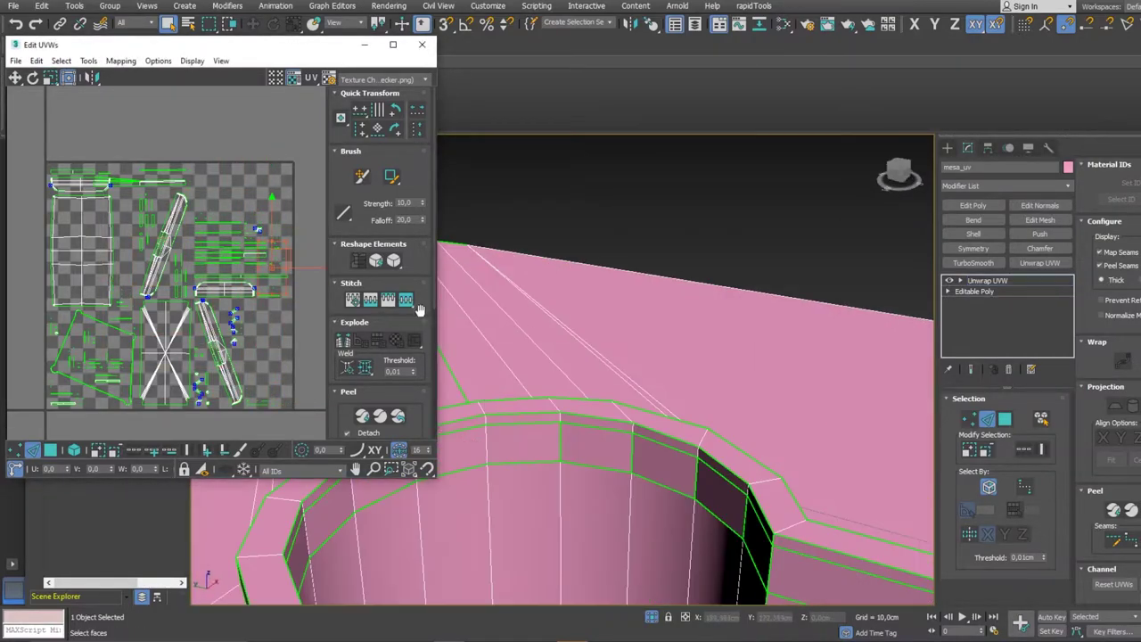
{"action": "middle_click_drag", "start_coordinate": [372, 517], "coordinate": [744, 426], "text": "alt"}
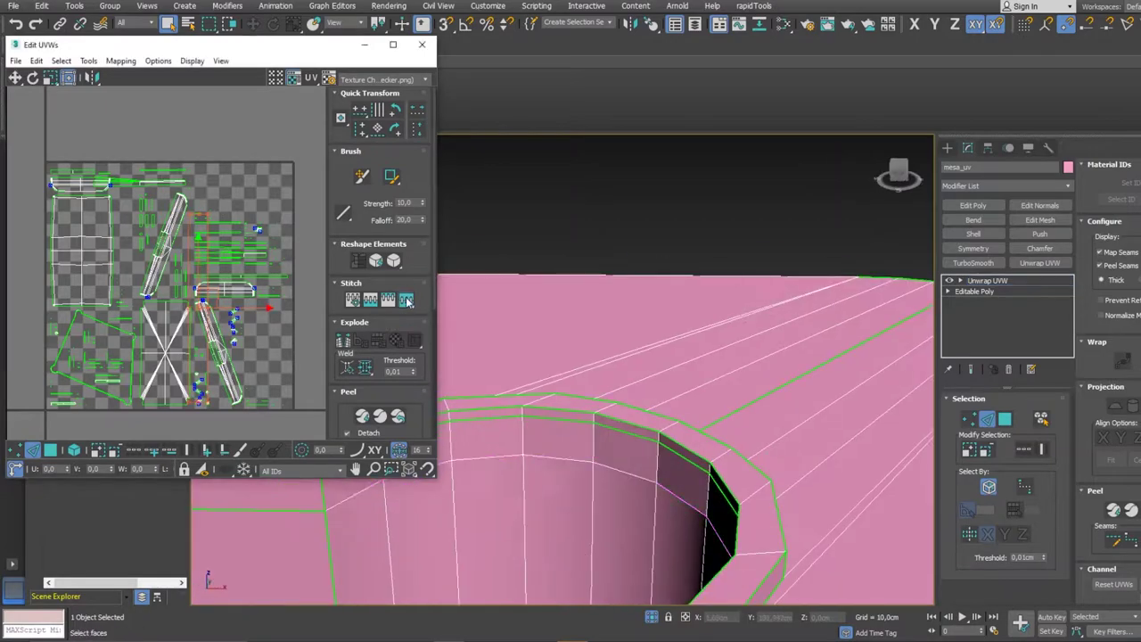
{"action": "left_click", "coordinate": [745, 426]}
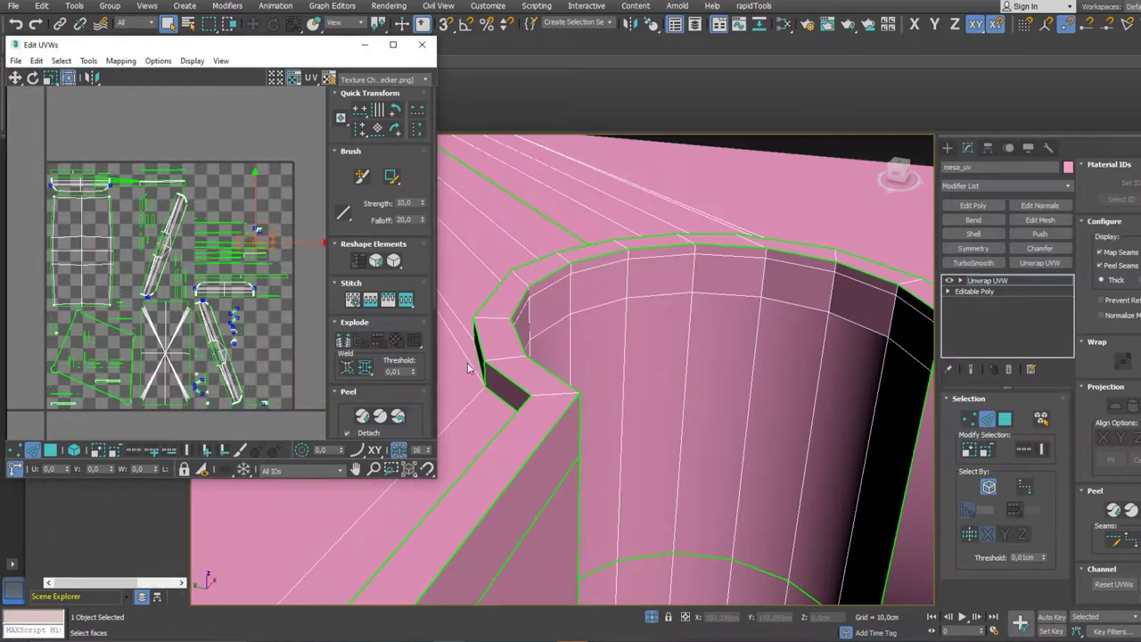
- Check the long tabletop edge, the panel's side face and the table leg
{"action": "mouse_move", "coordinate": [535, 356]}
{"action": "middle_mouse_down", "text": "alt"}
{"action": "mouse_move", "coordinate": [677, 199]}
{"action": "mouse_move", "coordinate": [611, 433]}
{"action": "mouse_move", "coordinate": [559, 466]}
{"action": "mouse_move", "coordinate": [675, 362]}
{"action": "middle_mouse_up", "text": "alt"}
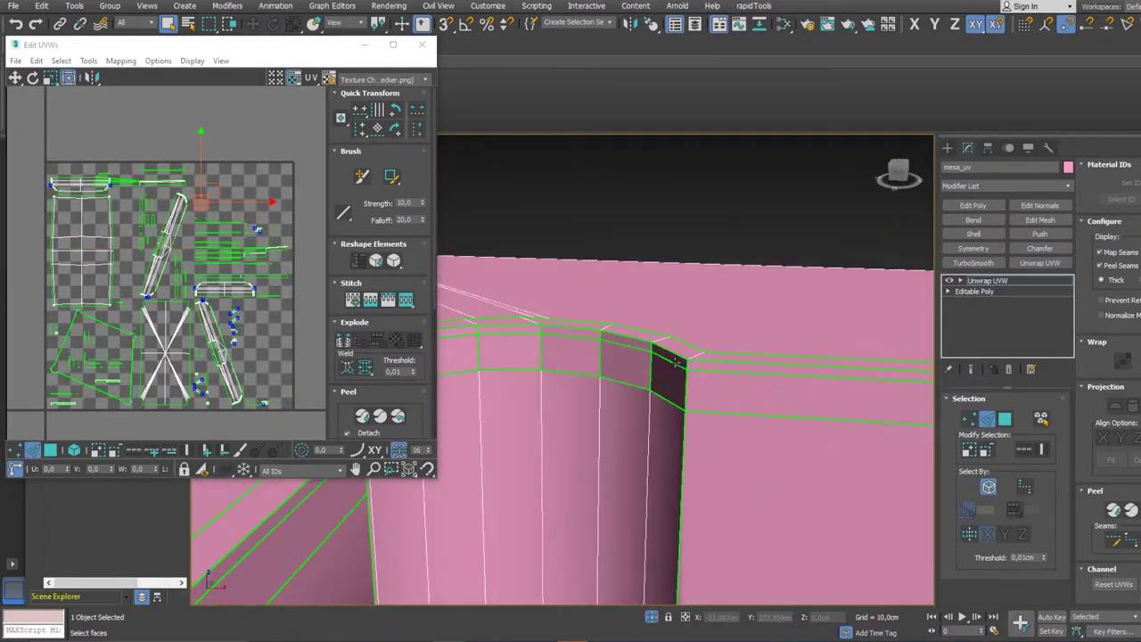
{"action": "mouse_move", "coordinate": [601, 335]}
{"action": "middle_mouse_down", "text": "alt"}
{"action": "mouse_move", "coordinate": [625, 304]}
{"action": "mouse_move", "coordinate": [553, 357]}
{"action": "middle_mouse_up", "text": "alt"}
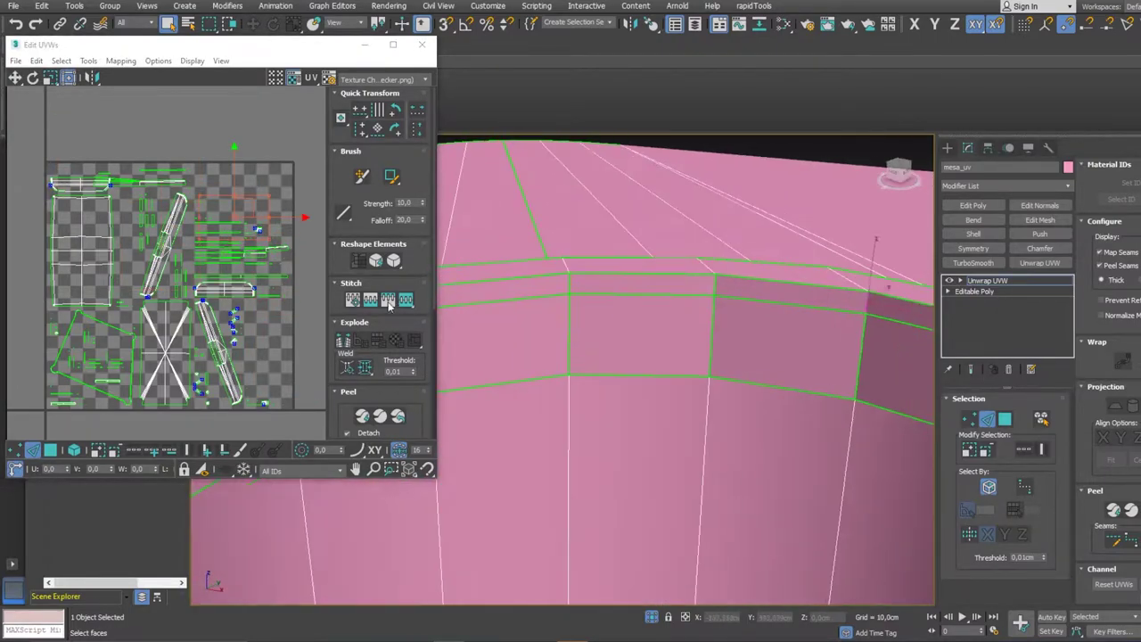
{"action": "middle_click_drag", "start_coordinate": [457, 308], "coordinate": [881, 504]}
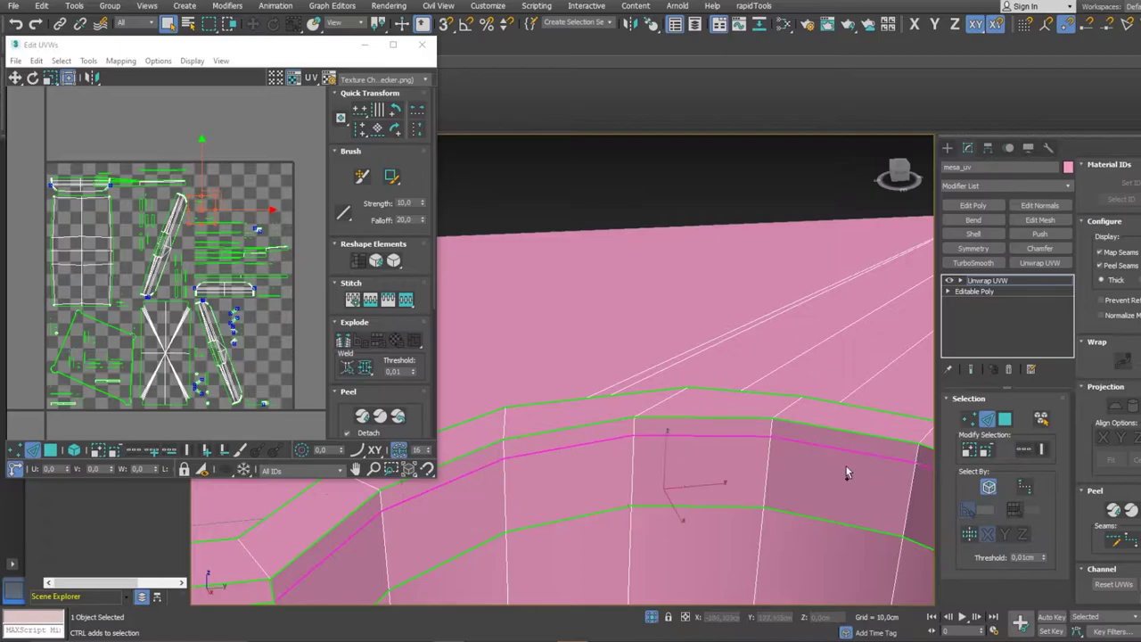
{"action": "middle_click_drag", "start_coordinate": [848, 473], "coordinate": [781, 334], "text": "alt"}
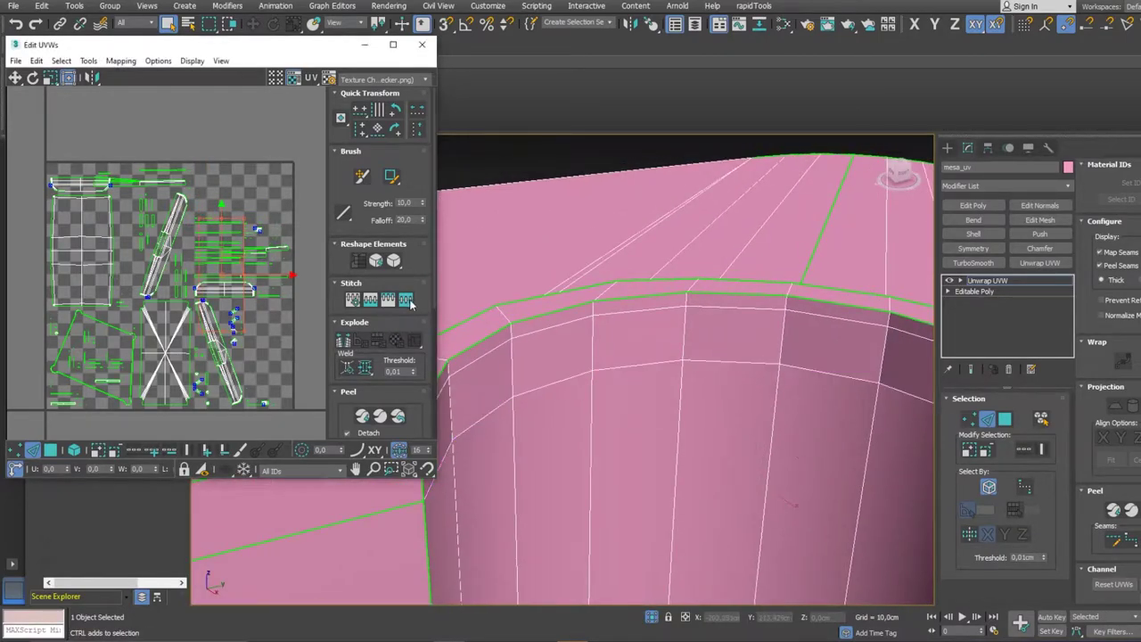
{"action": "scroll", "coordinate": [410, 303], "scroll_direction": "down", "scroll_amount": 5}
{"action": "mouse_move", "coordinate": [601, 306]}
{"action": "middle_mouse_down", "text": "alt"}
{"action": "mouse_move", "coordinate": [543, 339]}
{"action": "mouse_move", "coordinate": [596, 437]}
{"action": "mouse_move", "coordinate": [694, 385]}
{"action": "middle_mouse_up", "text": "alt"}
- Convert mesa_uv to an Editable Poly and pick a vertex on the table edge
{"action": "right_click", "coordinate": [693, 385]}
{"action": "mouse_move", "coordinate": [747, 519]}
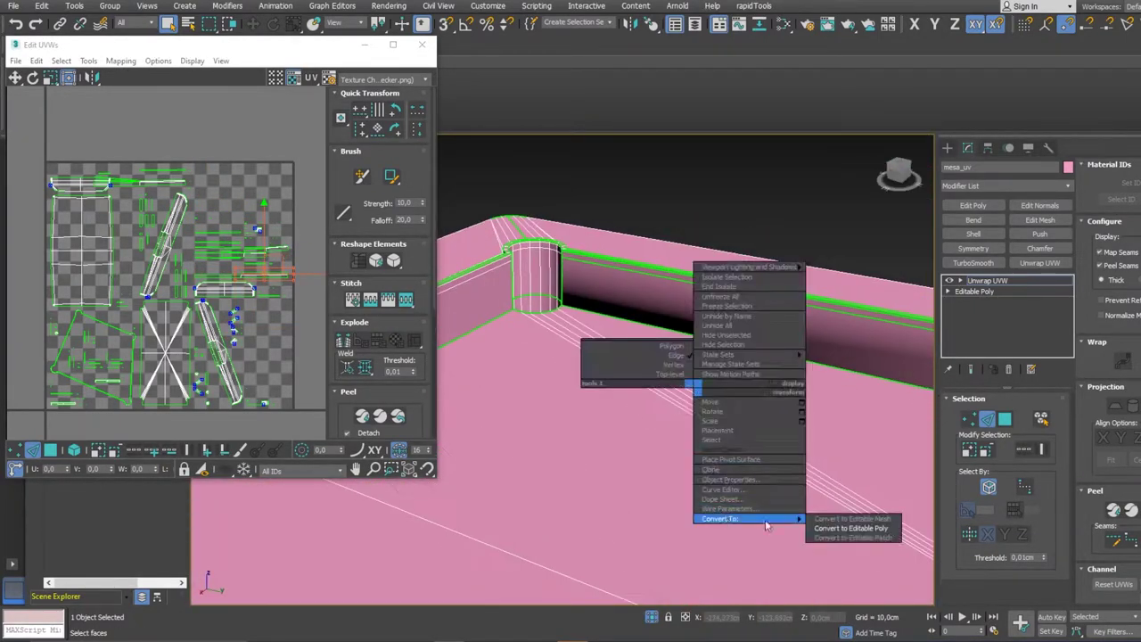
{"action": "mouse_move", "coordinate": [624, 395]}
{"action": "middle_mouse_down", "text": "alt"}
{"action": "mouse_move", "coordinate": [618, 266]}
{"action": "mouse_move", "coordinate": [482, 459]}
{"action": "middle_mouse_up", "text": "alt"}
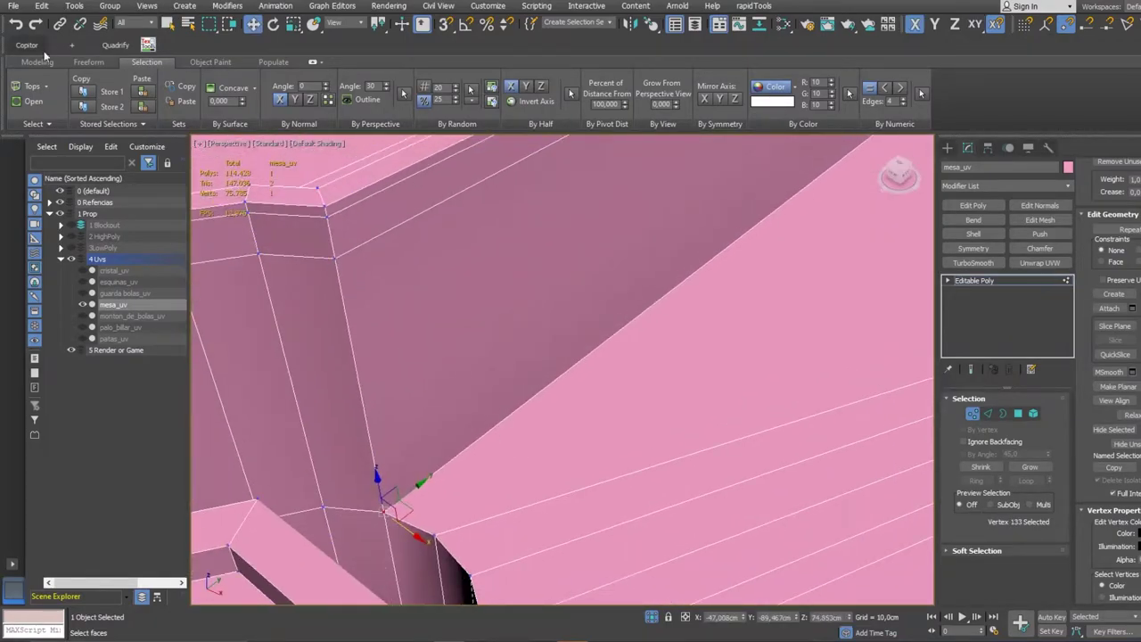
{"action": "mouse_move", "coordinate": [571, 242]}
{"action": "middle_mouse_down", "text": "alt"}
{"action": "mouse_move", "coordinate": [535, 267]}
{"action": "mouse_move", "coordinate": [624, 241]}
{"action": "mouse_move", "coordinate": [709, 236]}
{"action": "mouse_move", "coordinate": [484, 234]}
{"action": "middle_mouse_up", "text": "alt"}
{"action": "left_click", "coordinate": [619, 228]}
- Select the rail face at polygon level and add an Unwrap UVW modifier
{"action": "key", "text": "4"}
{"action": "left_click", "coordinate": [516, 265]}
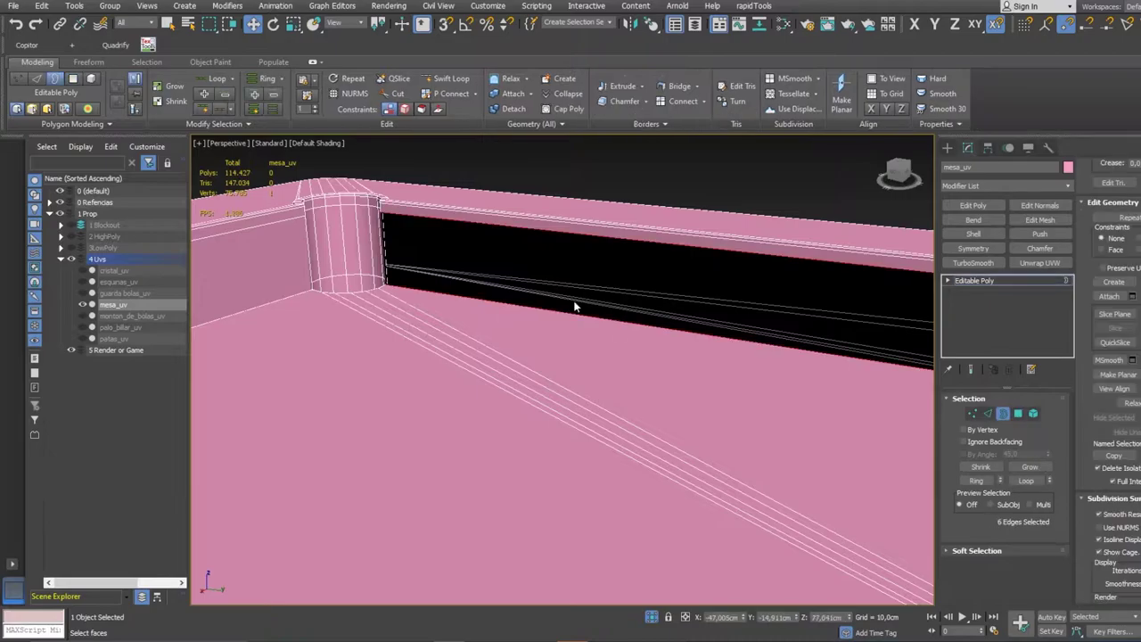
{"action": "key", "text": "4"}
{"action": "mouse_move", "coordinate": [575, 306]}
{"action": "middle_mouse_down", "text": "alt"}
{"action": "mouse_move", "coordinate": [535, 357]}
{"action": "mouse_move", "coordinate": [624, 313]}
{"action": "middle_mouse_up", "text": "alt"}
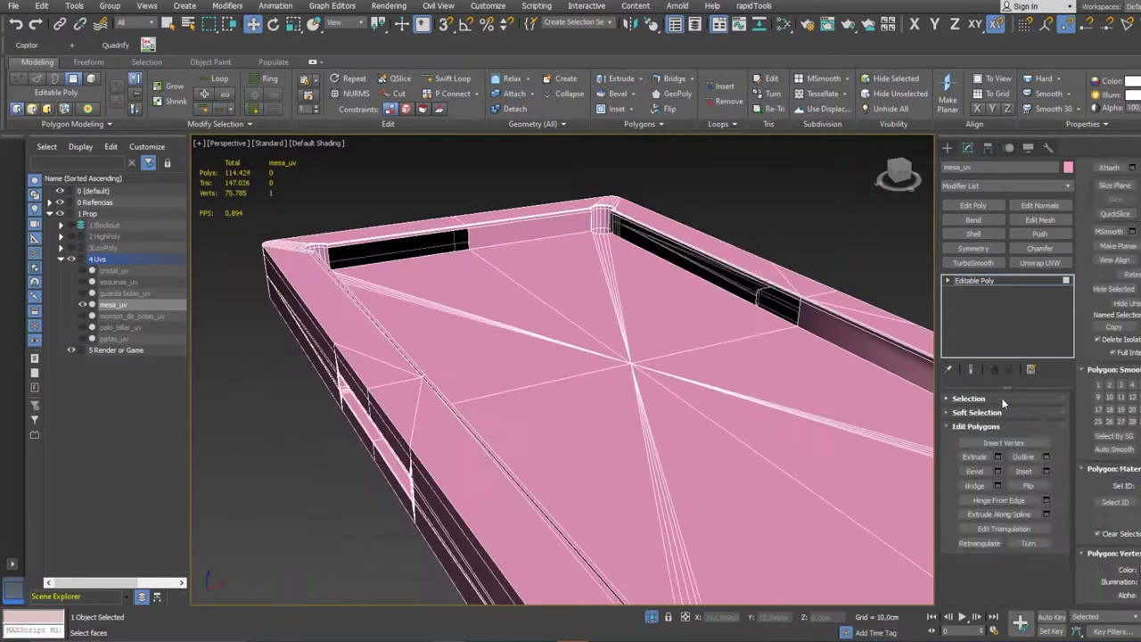
{"action": "left_click", "coordinate": [1040, 263]}
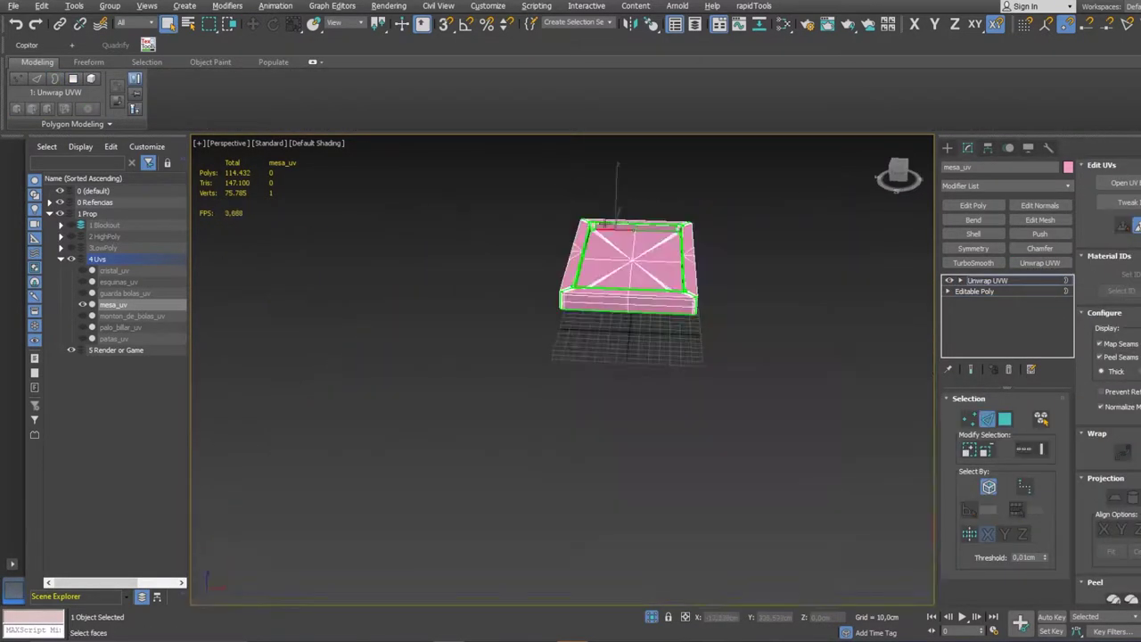
- Open the UV Editor and clear the current UV face selection
{"action": "left_click", "coordinate": [1124, 182]}
{"action": "mouse_move", "coordinate": [464, 344]}
{"action": "middle_mouse_down", "text": "alt"}
{"action": "mouse_move", "coordinate": [611, 349]}
{"action": "mouse_move", "coordinate": [634, 251]}
{"action": "middle_mouse_up", "text": "alt"}
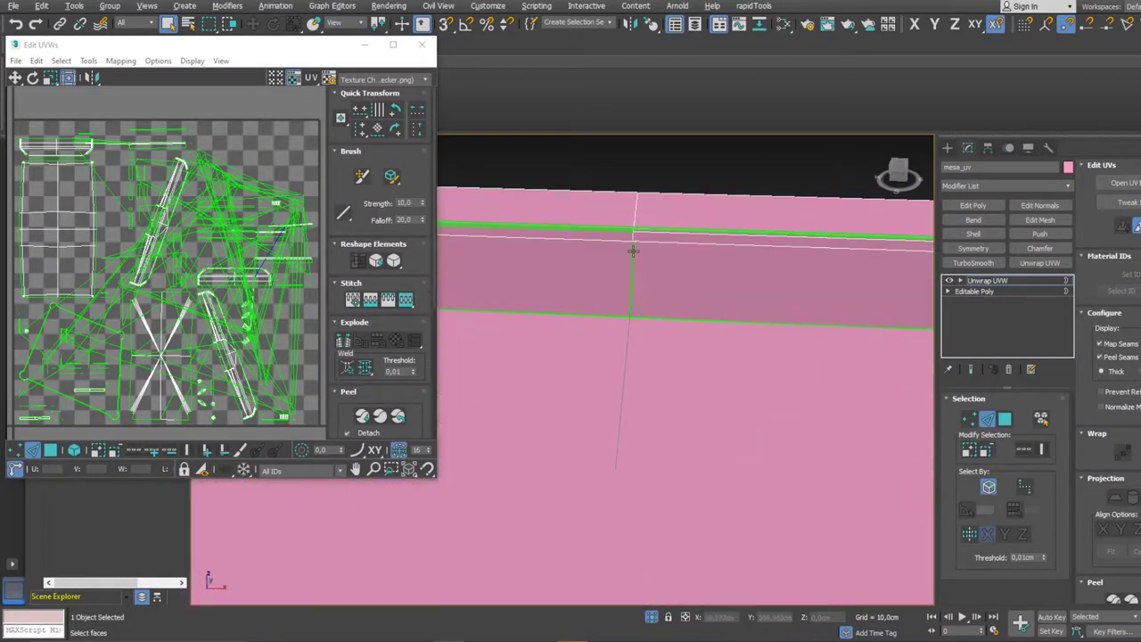
{"action": "left_click", "coordinate": [197, 340]}
{"action": "scroll", "coordinate": [197, 340], "scroll_direction": "up", "scroll_amount": 2}
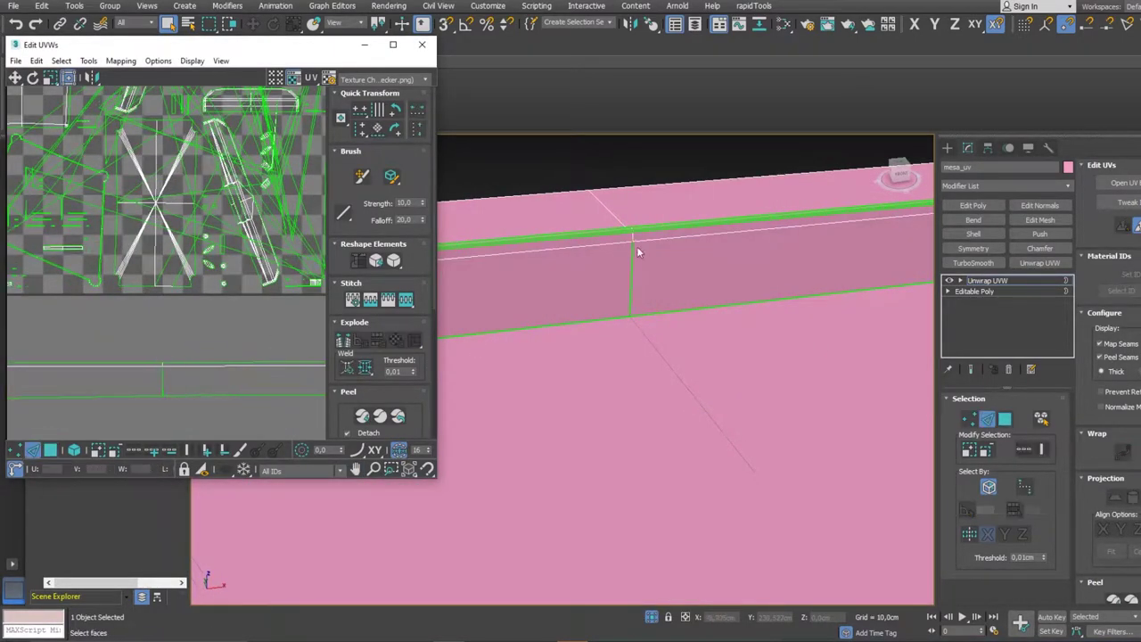
{"action": "scroll", "coordinate": [755, 339], "scroll_direction": "down", "scroll_amount": 3}
{"action": "scroll", "coordinate": [755, 339], "scroll_direction": "up", "scroll_amount": 3}
{"action": "scroll", "coordinate": [754, 339], "scroll_direction": "down", "scroll_amount": 3}
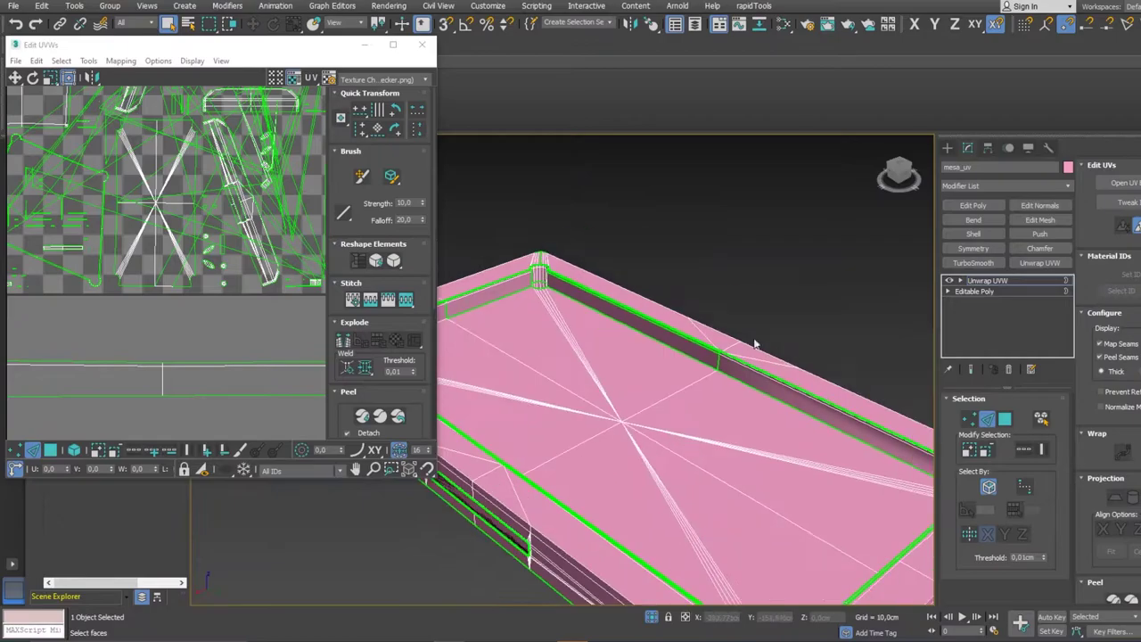
{"action": "scroll", "coordinate": [755, 339], "scroll_direction": "up", "scroll_amount": 3}
- Select the rail and bottom face strips and apply a Planar projection
{"action": "left_click", "coordinate": [740, 365]}
{"action": "mouse_move", "coordinate": [677, 375]}
{"action": "middle_mouse_down", "text": "alt"}
{"action": "mouse_move", "coordinate": [624, 339]}
{"action": "mouse_move", "coordinate": [642, 357]}
{"action": "middle_mouse_up", "text": "alt"}
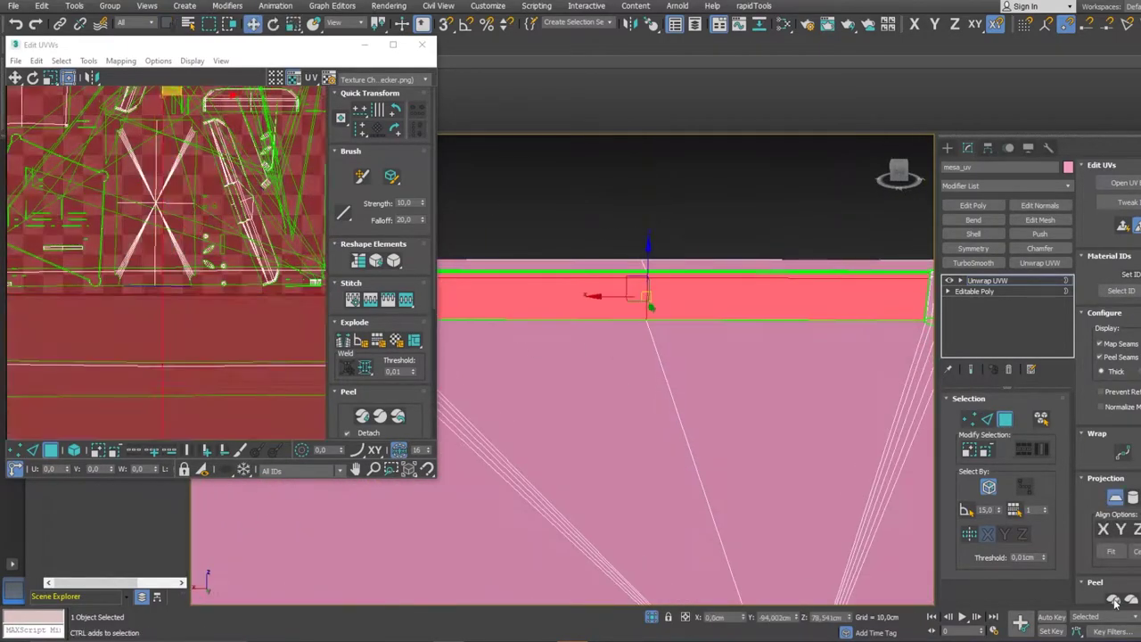
{"action": "left_click", "coordinate": [638, 510]}
{"action": "left_click", "coordinate": [1117, 499]}
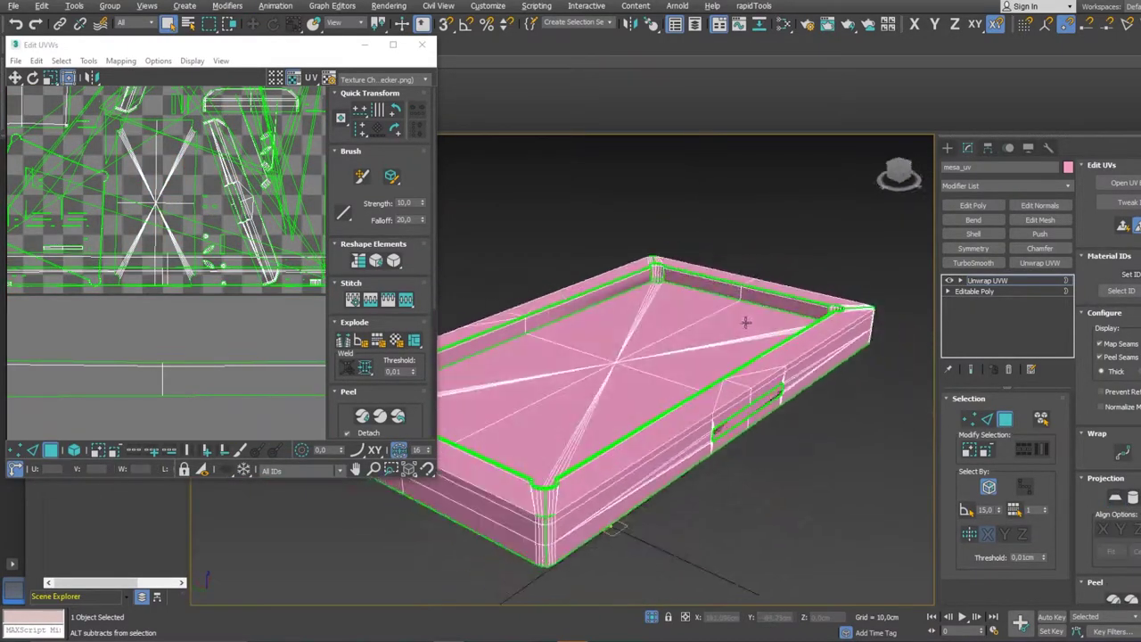
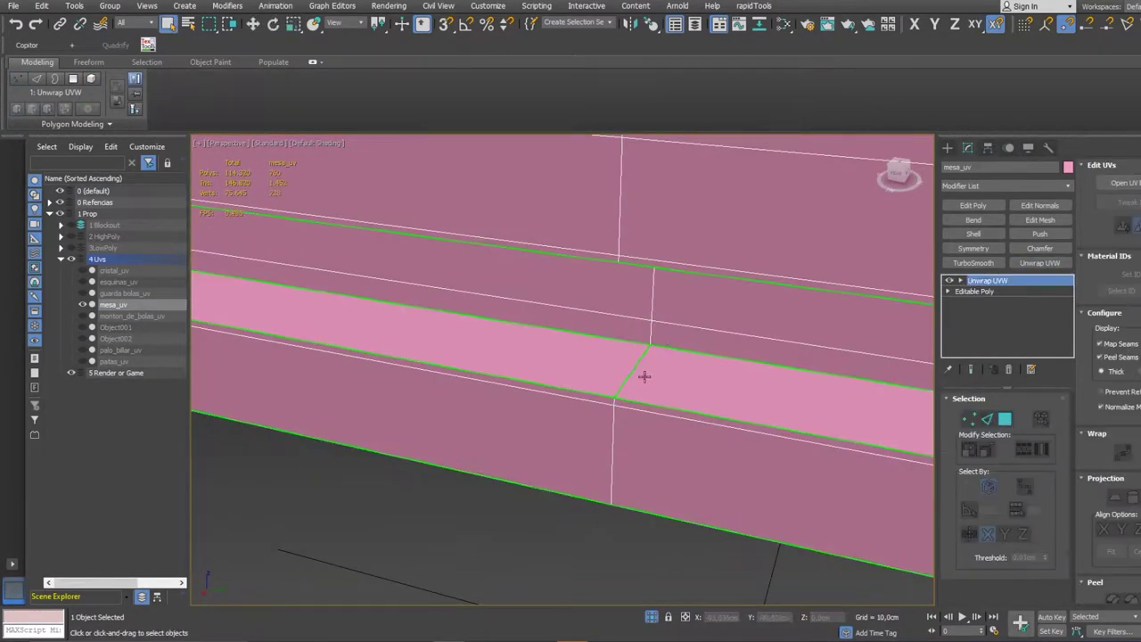
- Open the UV editor for mesa_uv and inspect the table's slot and pocket seams
{"action": "left_click", "coordinate": [1126, 182]}
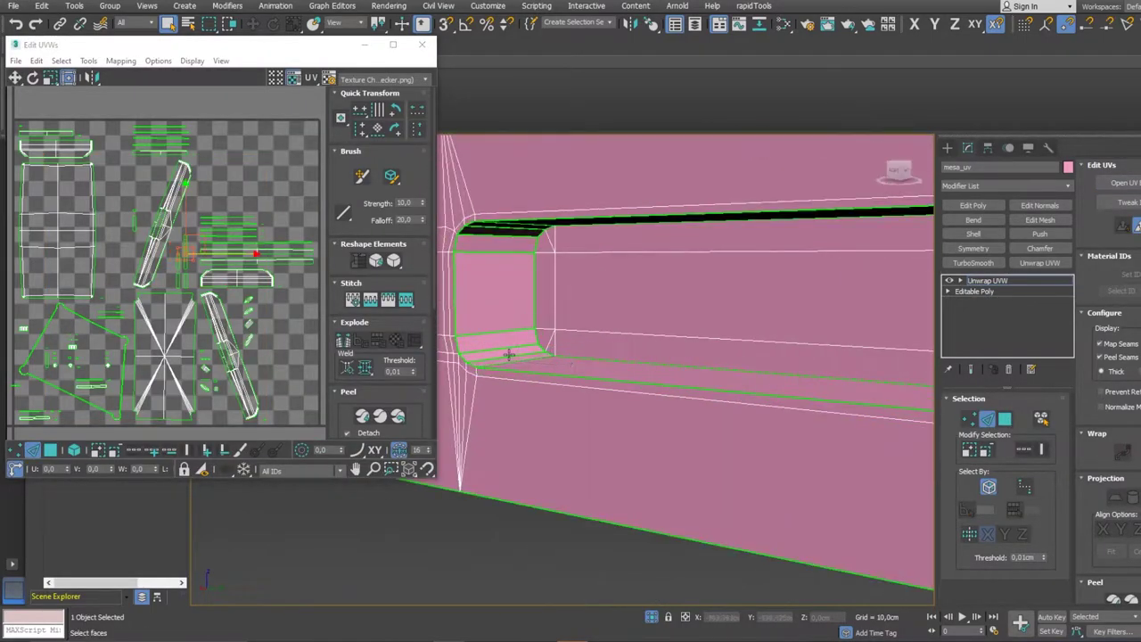
{"action": "mouse_move", "coordinate": [529, 236]}
{"action": "middle_mouse_down", "text": "alt"}
{"action": "mouse_move", "coordinate": [561, 273]}
{"action": "mouse_move", "coordinate": [504, 250]}
{"action": "mouse_move", "coordinate": [542, 292]}
{"action": "middle_mouse_up", "text": "alt"}
{"action": "scroll", "coordinate": [786, 445], "scroll_direction": "up", "scroll_amount": 2}
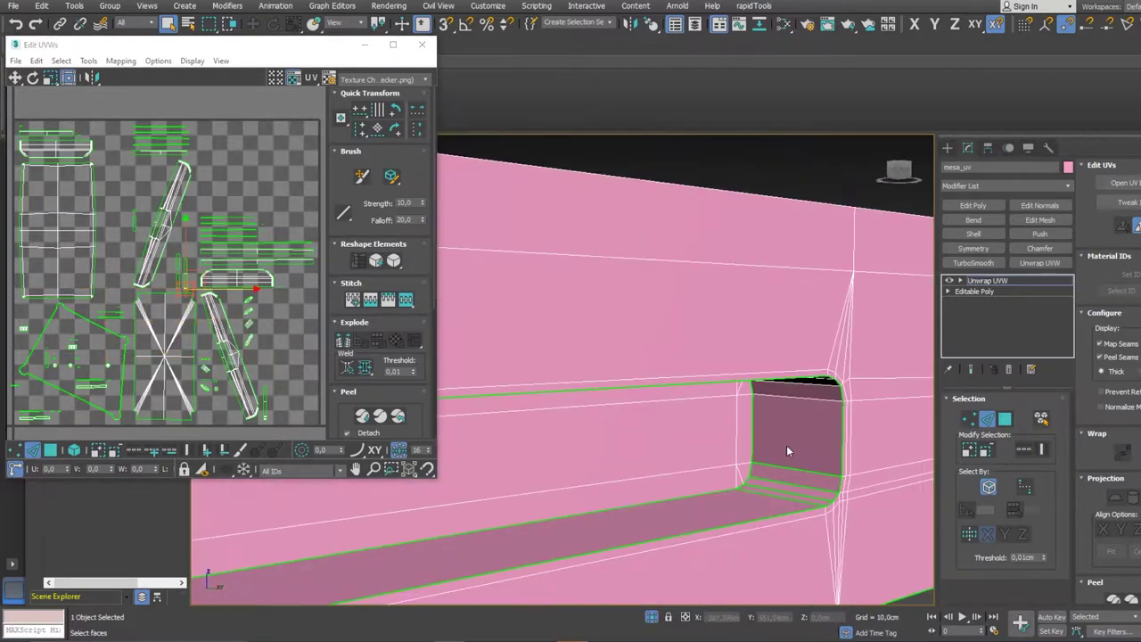
{"action": "scroll", "coordinate": [734, 494], "scroll_direction": "down", "scroll_amount": 5}
{"action": "scroll", "coordinate": [734, 494], "scroll_direction": "up", "scroll_amount": 5}
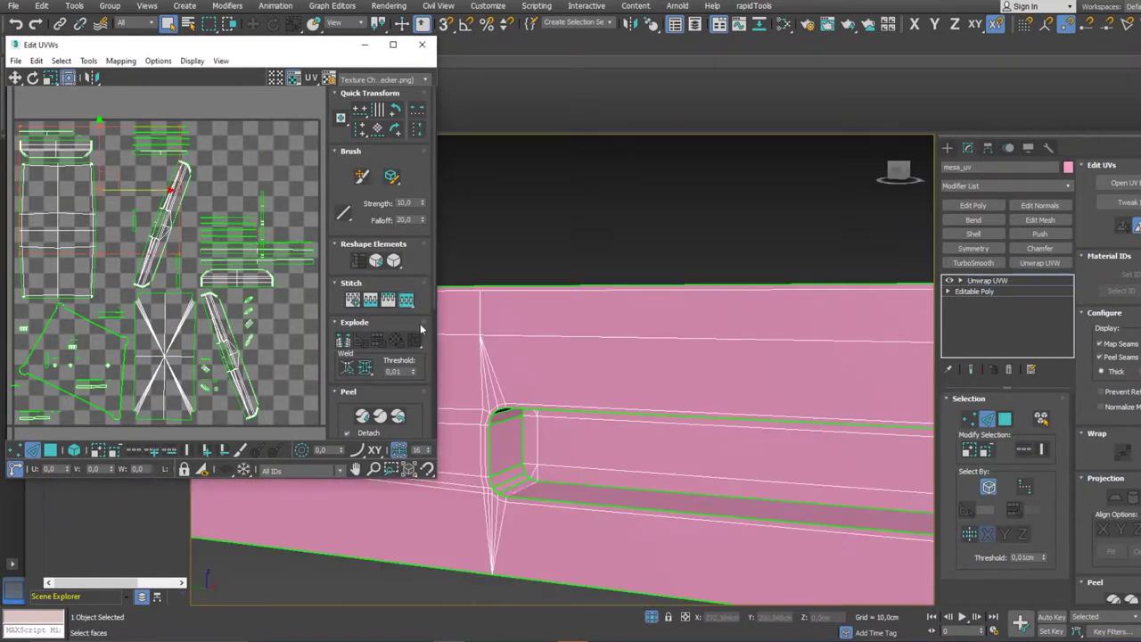
{"action": "mouse_move", "coordinate": [500, 413]}
{"action": "middle_mouse_down", "text": "alt"}
{"action": "mouse_move", "coordinate": [683, 357]}
{"action": "mouse_move", "coordinate": [576, 438]}
{"action": "mouse_move", "coordinate": [826, 416]}
{"action": "mouse_move", "coordinate": [820, 384]}
{"action": "middle_mouse_up", "text": "alt"}
{"action": "middle_click_drag", "start_coordinate": [678, 383], "coordinate": [790, 423], "text": "alt"}
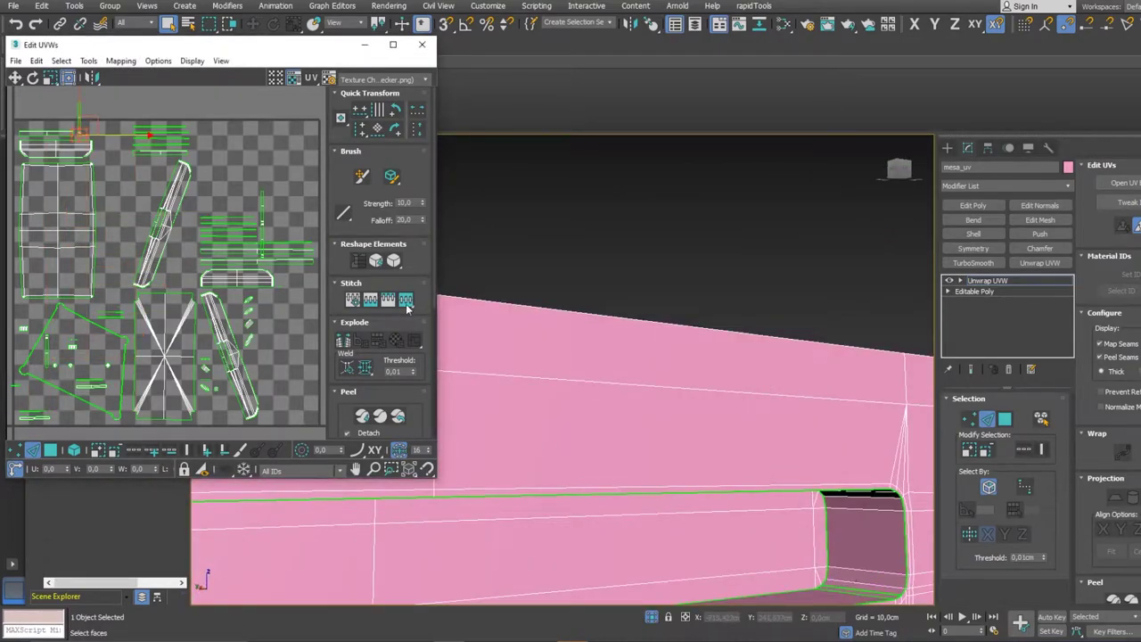
{"action": "mouse_move", "coordinate": [535, 374]}
{"action": "middle_mouse_down", "text": "alt"}
{"action": "mouse_move", "coordinate": [772, 467]}
{"action": "mouse_move", "coordinate": [838, 376]}
{"action": "middle_mouse_up", "text": "alt"}
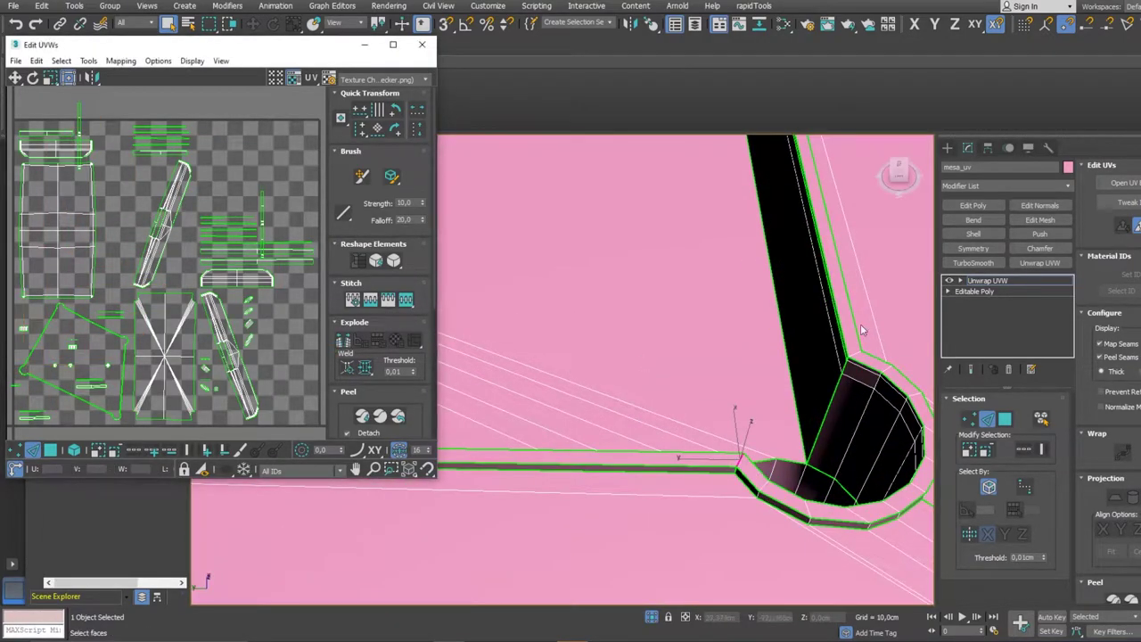
{"action": "scroll", "coordinate": [862, 331], "scroll_direction": "down", "scroll_amount": 5}
{"action": "scroll", "coordinate": [610, 346], "scroll_direction": "up", "scroll_amount": 5}
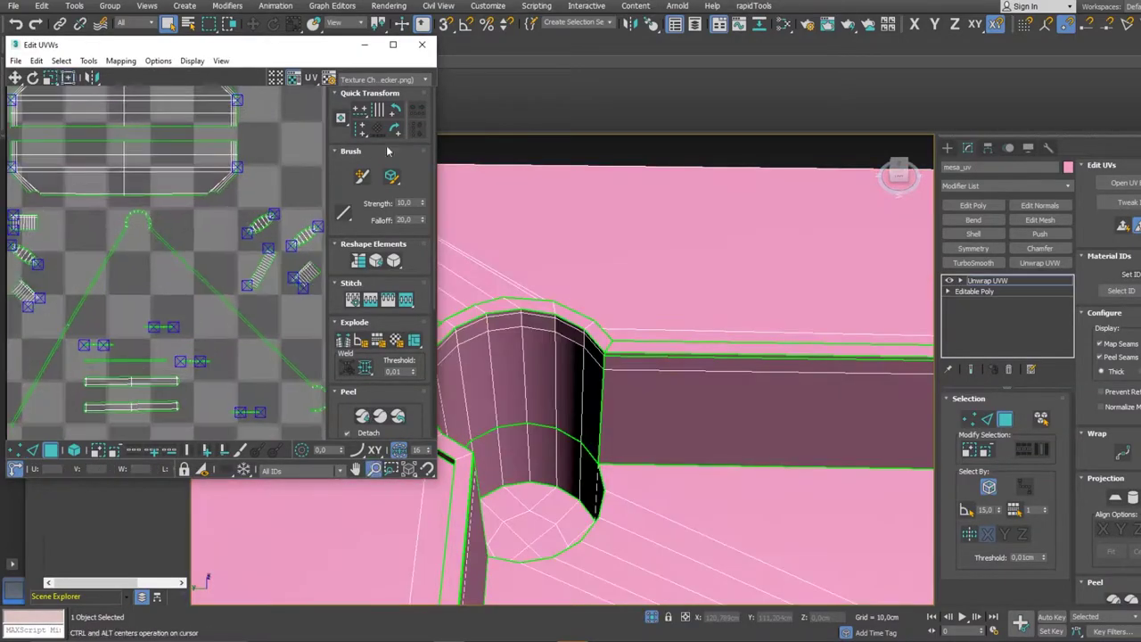
{"action": "middle_click_drag", "start_coordinate": [535, 357], "coordinate": [624, 312], "text": "alt"}
{"action": "scroll", "coordinate": [578, 357], "scroll_direction": "down", "scroll_amount": 3}
{"action": "scroll", "coordinate": [606, 357], "scroll_direction": "up", "scroll_amount": 3}
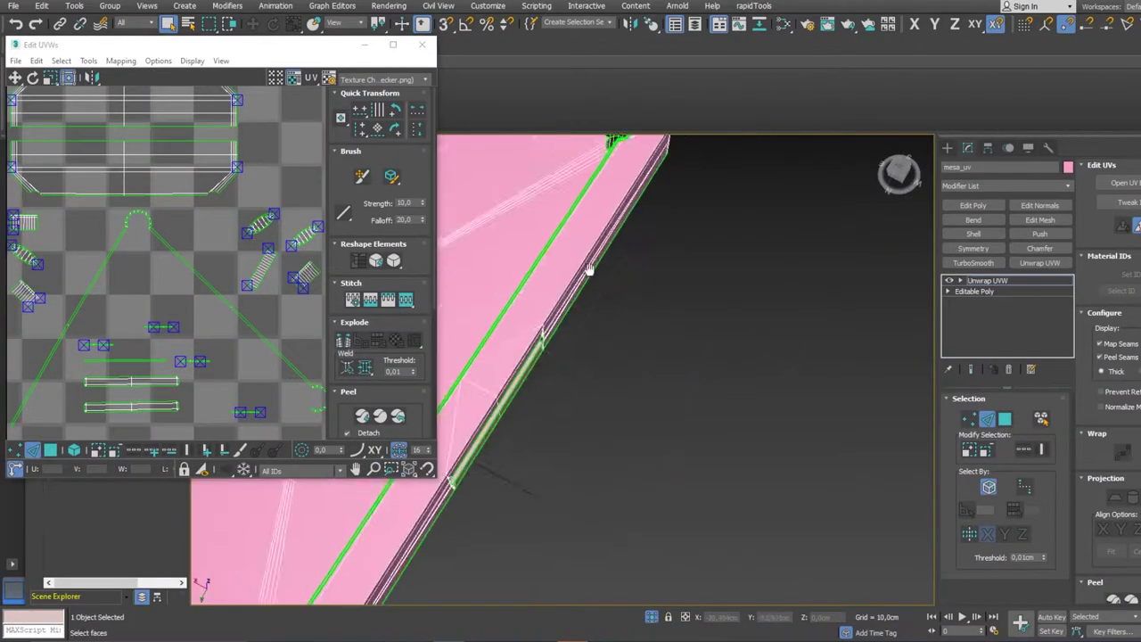
{"action": "mouse_move", "coordinate": [606, 357]}
{"action": "middle_mouse_down", "text": "alt"}
{"action": "mouse_move", "coordinate": [678, 294]}
{"action": "mouse_move", "coordinate": [696, 312]}
{"action": "middle_mouse_up", "text": "alt"}
{"action": "middle_click_drag", "start_coordinate": [250, 304], "coordinate": [278, 306]}
- Rotate the long slanted UV shell upright and pack all the UV shells together
{"action": "key", "text": "ctrl+a"}
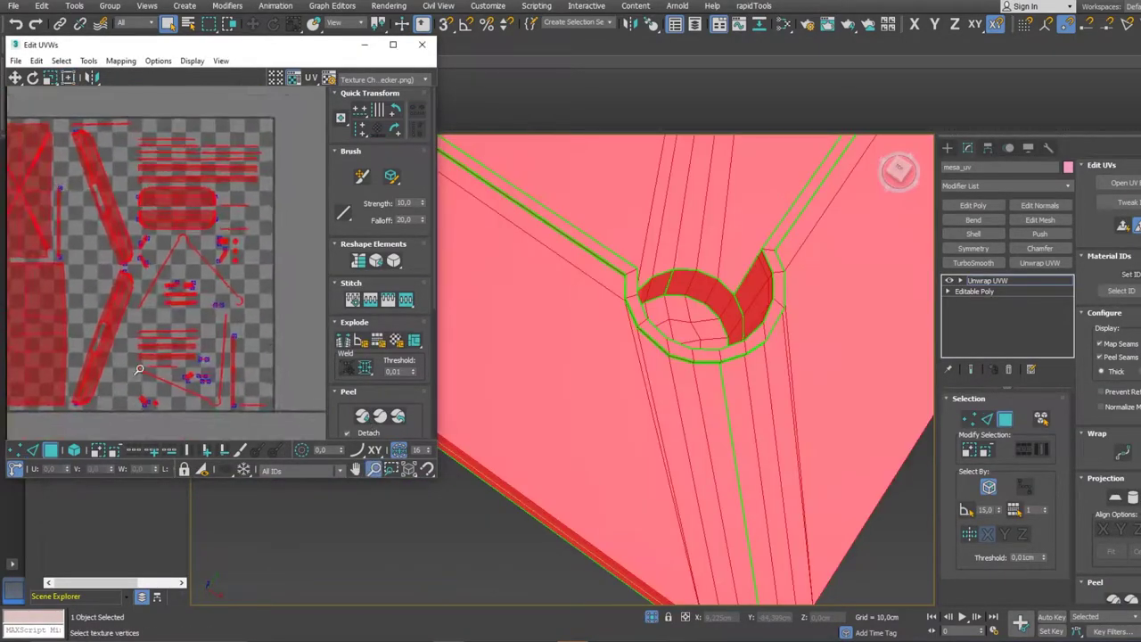
{"action": "scroll", "coordinate": [160, 267], "scroll_direction": "down", "scroll_amount": 3}
{"action": "scroll", "coordinate": [160, 313], "scroll_direction": "up", "scroll_amount": 2}
{"action": "left_click", "coordinate": [183, 339]}
{"action": "left_click", "coordinate": [183, 338]}
{"action": "scroll", "coordinate": [183, 339], "scroll_direction": "up", "scroll_amount": 2}
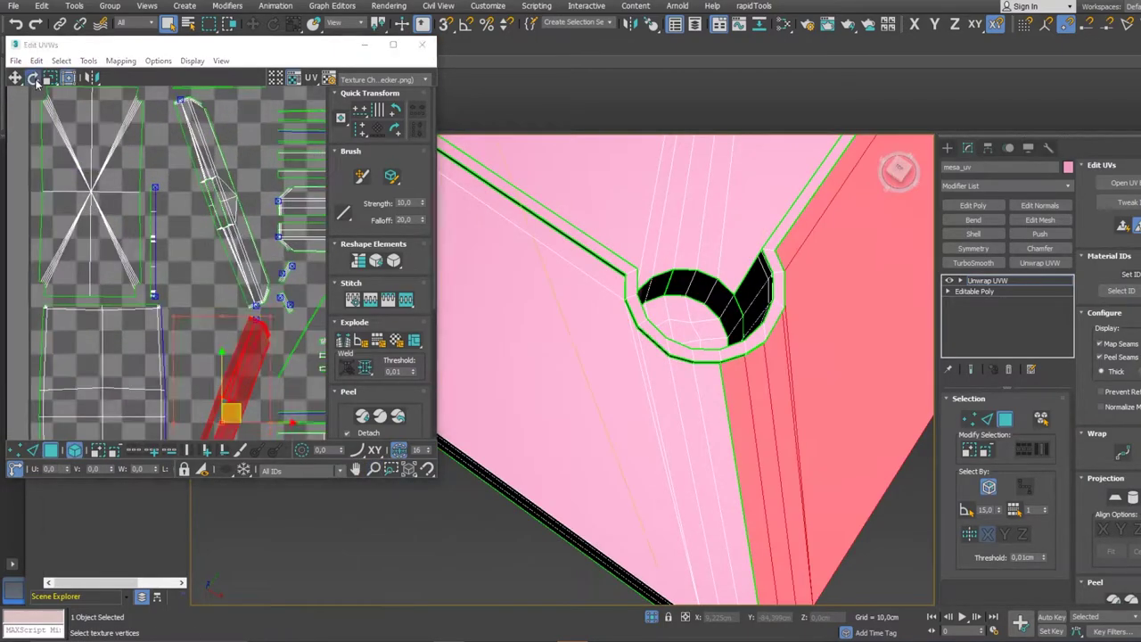
{"action": "left_click_drag", "start_coordinate": [178, 267], "coordinate": [179, 195]}
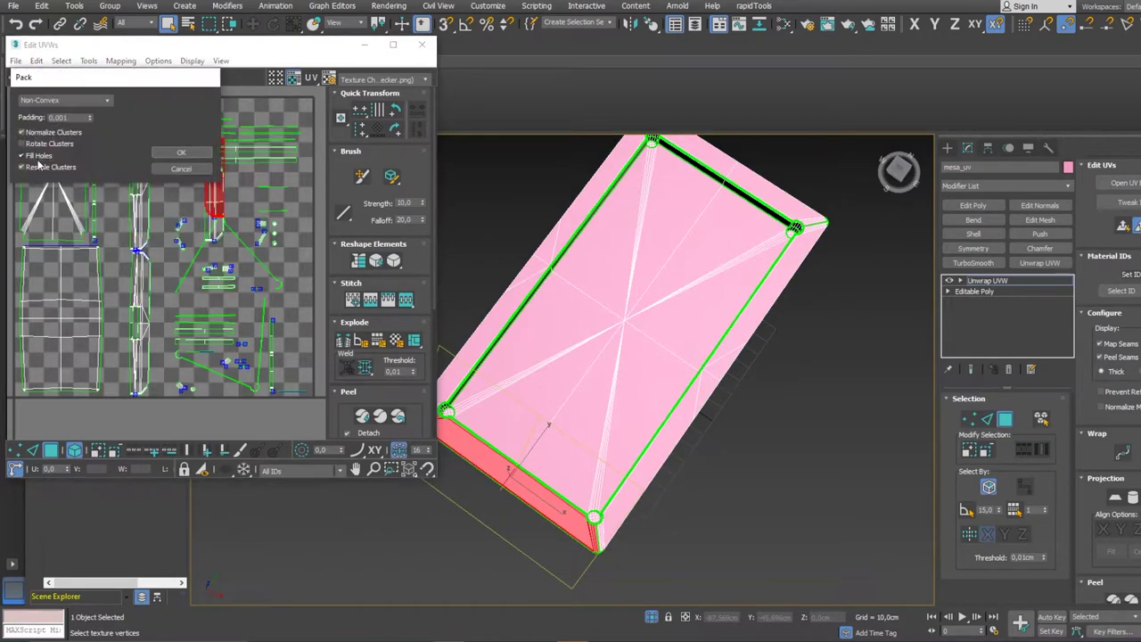
{"action": "left_click", "coordinate": [422, 44]}
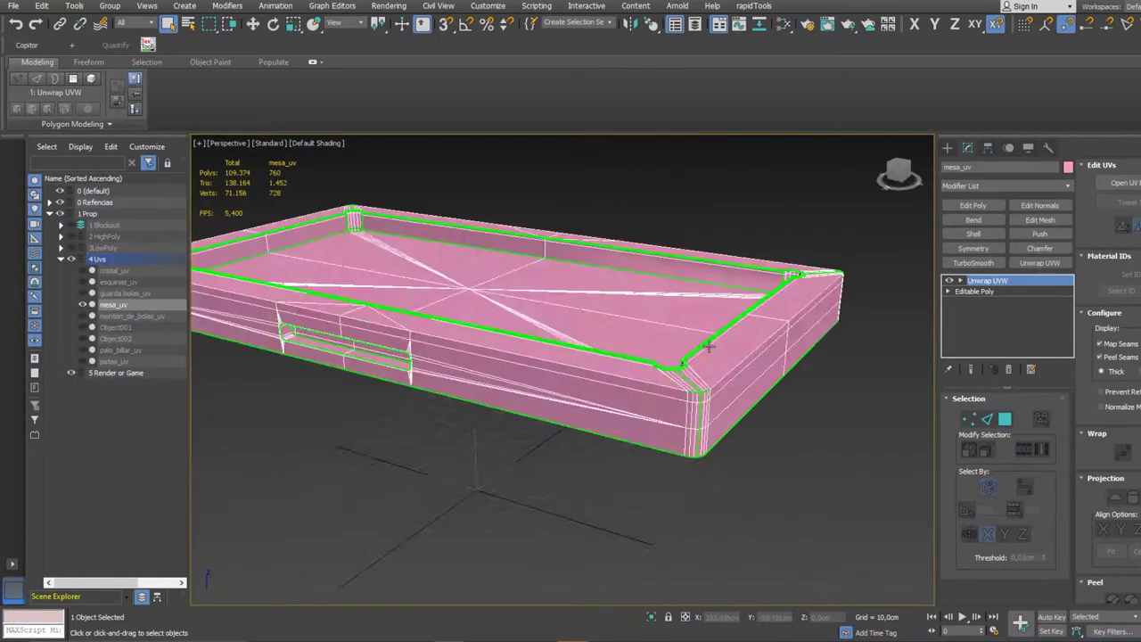
- Cut new edges across both rounded ends of the Object002 panel
{"action": "mouse_move", "coordinate": [495, 363]}
{"action": "middle_mouse_down", "text": "alt"}
{"action": "mouse_move", "coordinate": [624, 312]}
{"action": "mouse_move", "coordinate": [715, 254]}
{"action": "middle_mouse_up", "text": "alt"}
{"action": "key", "text": "1"}
{"action": "left_click", "coordinate": [709, 211]}
{"action": "key", "text": "alt+c"}
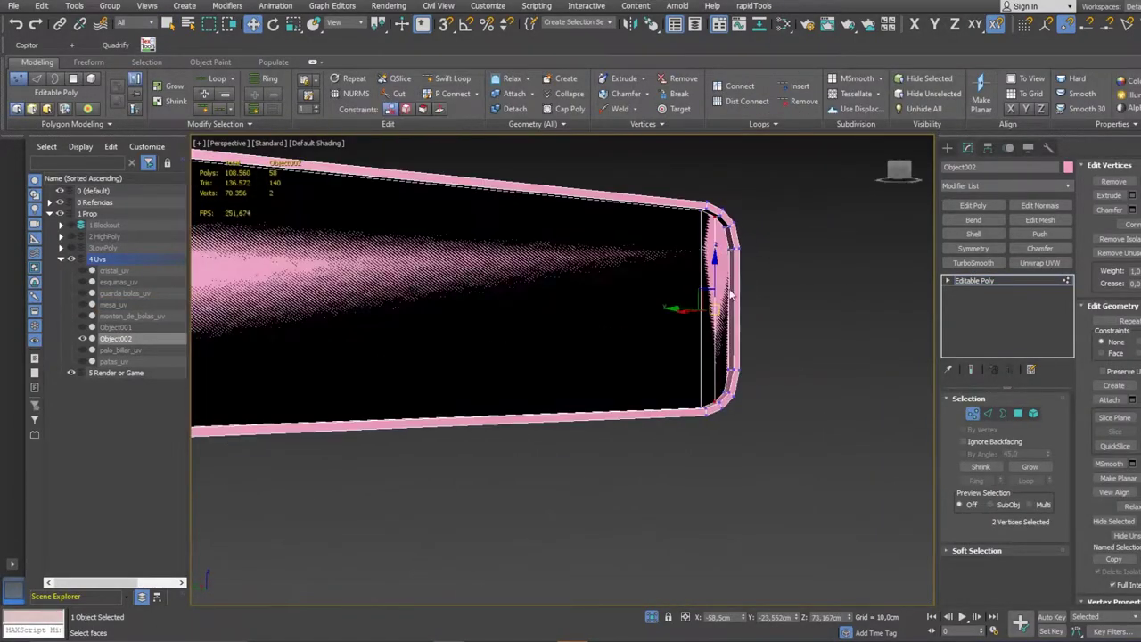
{"action": "scroll", "coordinate": [629, 250], "scroll_direction": "up", "scroll_amount": 5}
{"action": "middle_click_drag", "start_coordinate": [629, 250], "coordinate": [630, 266], "text": "alt"}
{"action": "key", "text": "w"}
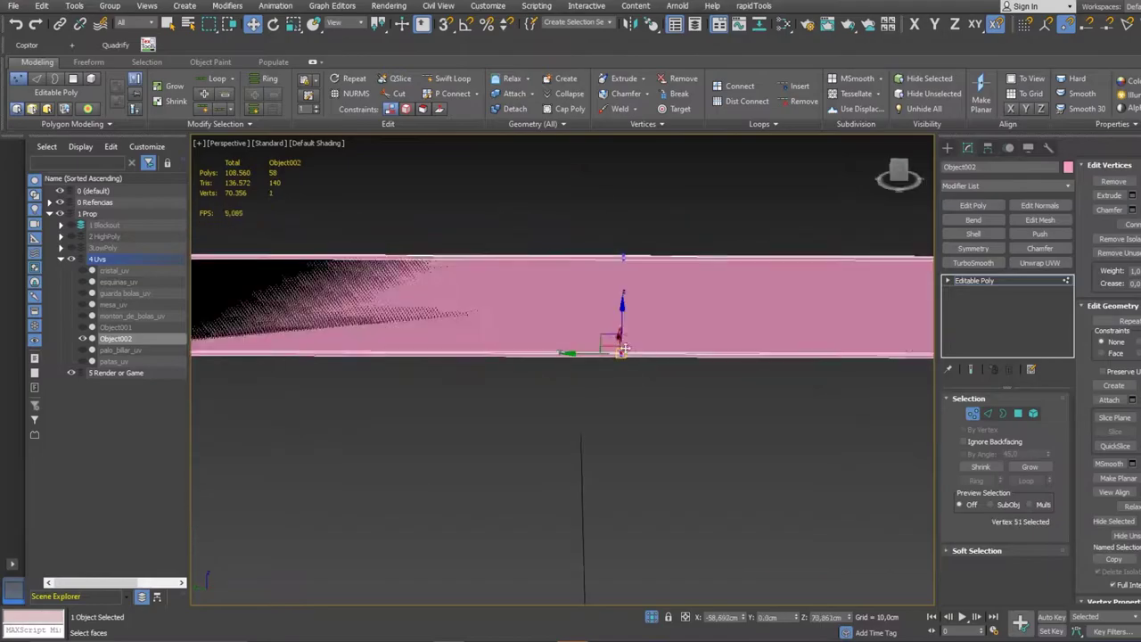
{"action": "scroll", "coordinate": [565, 347], "scroll_direction": "up", "scroll_amount": 3}
{"action": "mouse_move", "coordinate": [564, 348]}
{"action": "middle_mouse_down", "text": "alt"}
{"action": "mouse_move", "coordinate": [716, 397]}
{"action": "mouse_move", "coordinate": [741, 354]}
{"action": "middle_mouse_up", "text": "alt"}
{"action": "scroll", "coordinate": [742, 359], "scroll_direction": "up", "scroll_amount": 5}
{"action": "left_click", "coordinate": [752, 330]}
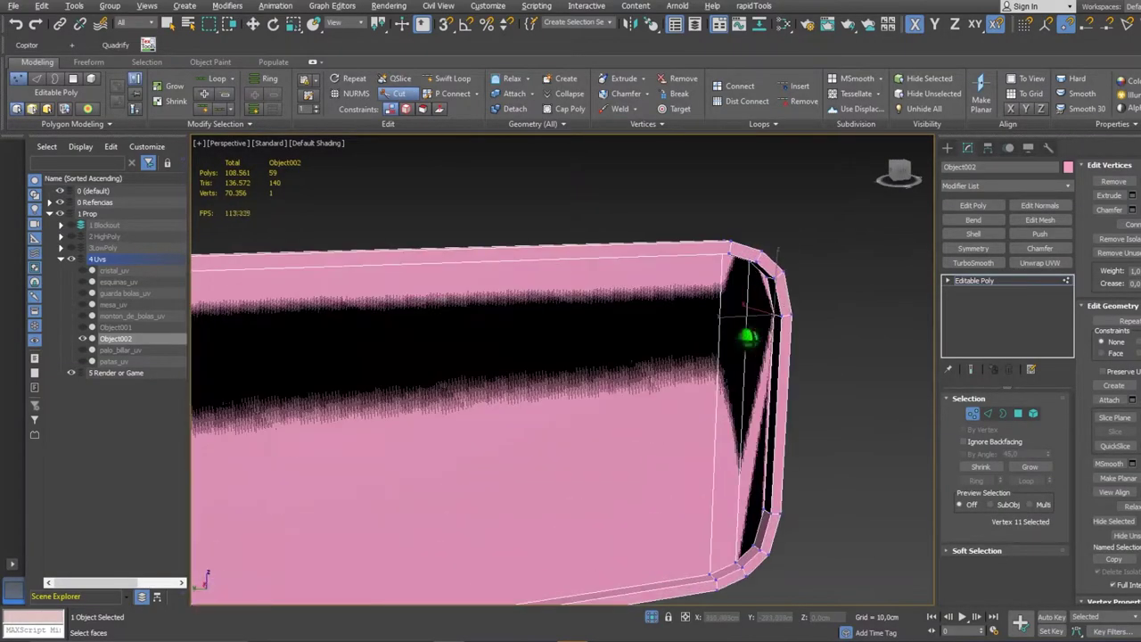
{"action": "scroll", "coordinate": [752, 330], "scroll_direction": "down", "scroll_amount": 8}
{"action": "scroll", "coordinate": [752, 331], "scroll_direction": "up", "scroll_amount": 8}
{"action": "scroll", "coordinate": [752, 331], "scroll_direction": "down", "scroll_amount": 6}
- Connect the two selected corner vertices with a new edge
{"action": "key", "text": "4"}
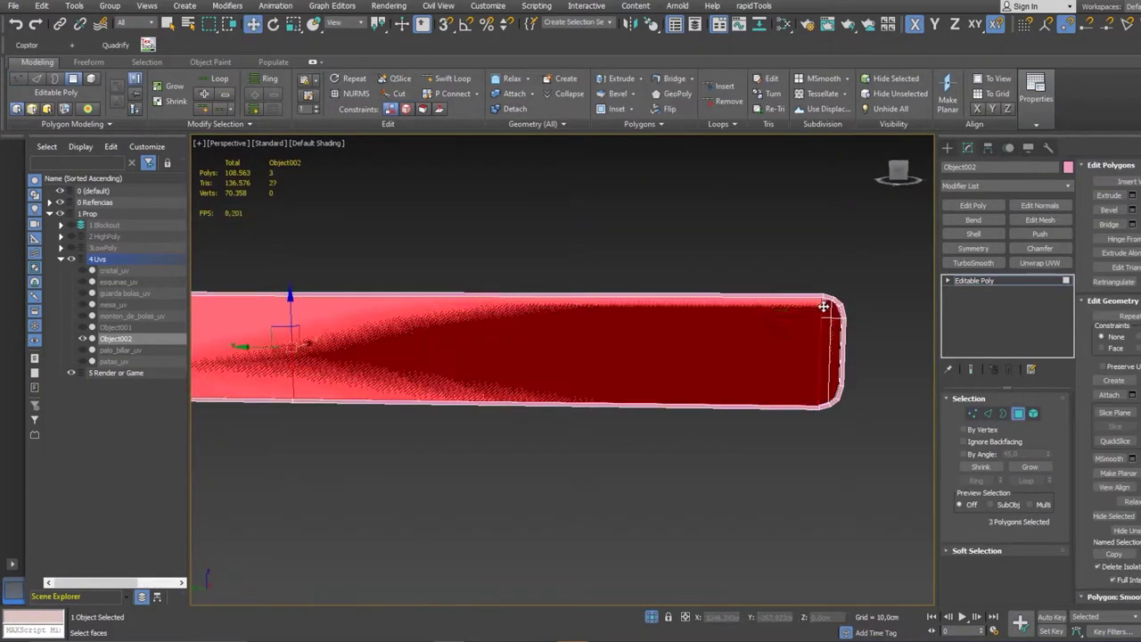
{"action": "scroll", "coordinate": [828, 308], "scroll_direction": "up", "scroll_amount": 3}
{"action": "middle_click_drag", "start_coordinate": [828, 308], "coordinate": [800, 260], "text": "alt"}
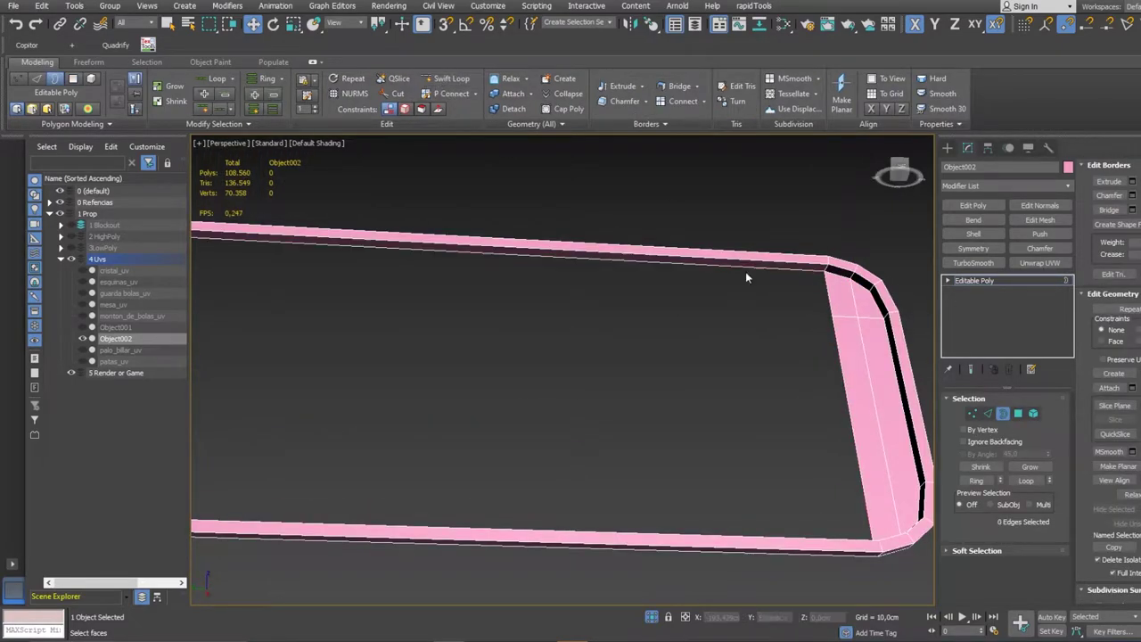
{"action": "scroll", "coordinate": [582, 329], "scroll_direction": "down", "scroll_amount": 4}
{"action": "scroll", "coordinate": [582, 329], "scroll_direction": "up", "scroll_amount": 5}
{"action": "scroll", "coordinate": [582, 329], "scroll_direction": "down", "scroll_amount": 4}
{"action": "key", "text": "1"}
{"action": "right_click", "coordinate": [546, 410]}
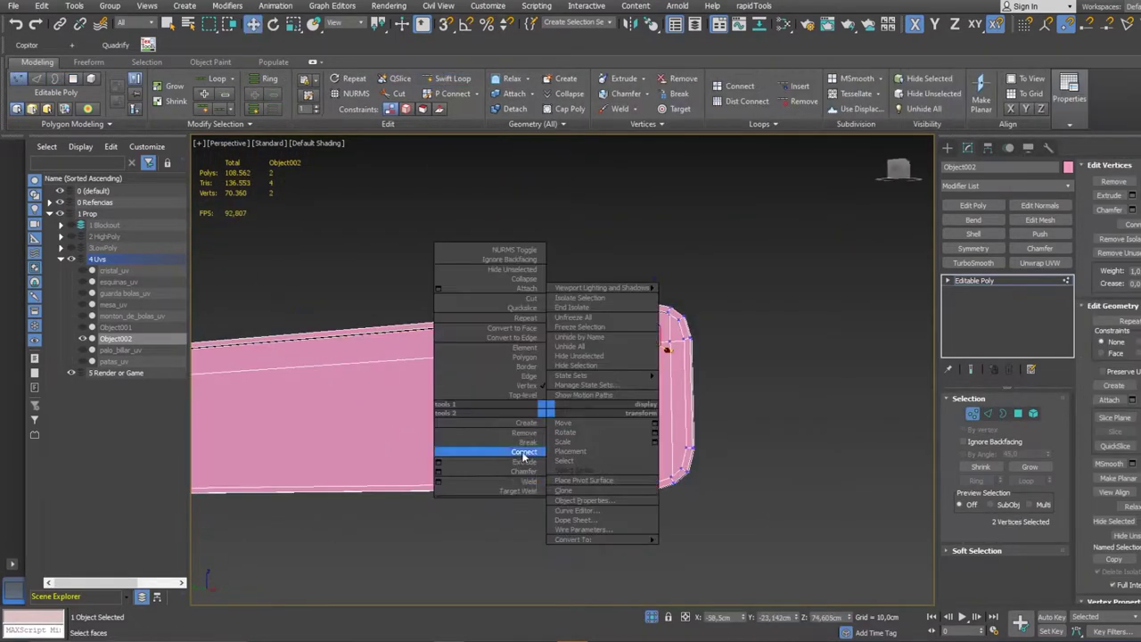
{"action": "left_click", "coordinate": [524, 455]}
- Weld the stray corner vertices onto their neighbours using Target Weld and Swift Loop
{"action": "key", "text": "alt+c"}
{"action": "scroll", "coordinate": [351, 351], "scroll_direction": "up", "scroll_amount": 3}
{"action": "scroll", "coordinate": [583, 354], "scroll_direction": "down", "scroll_amount": 4}
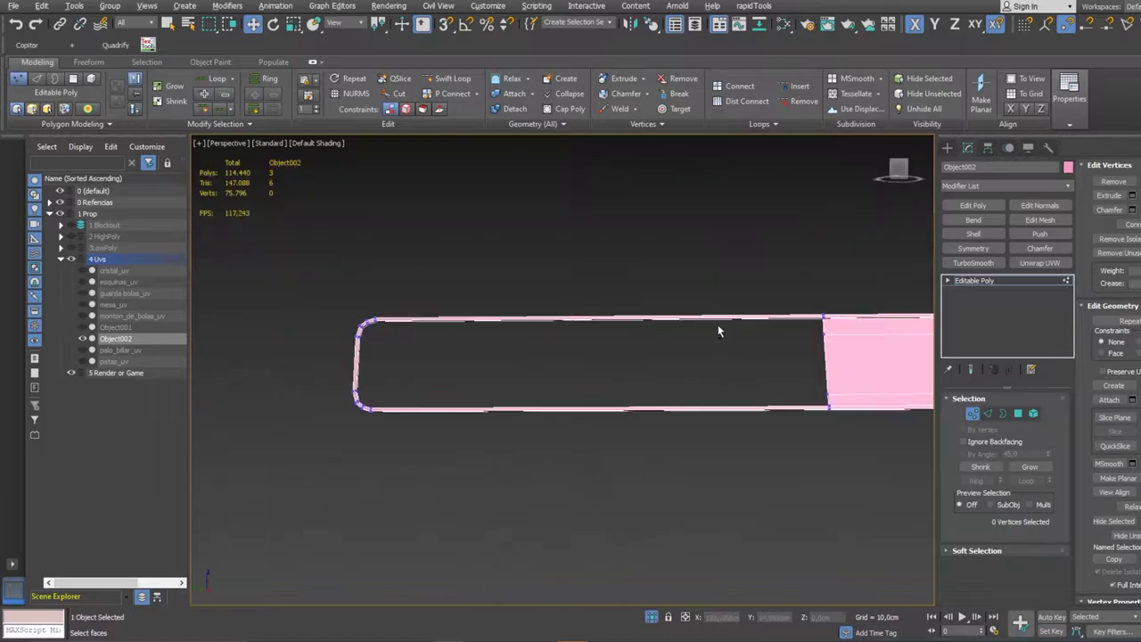
{"action": "middle_click_drag", "start_coordinate": [365, 327], "coordinate": [220, 519], "text": "alt"}
{"action": "scroll", "coordinate": [220, 519], "scroll_direction": "up", "scroll_amount": 3}
{"action": "scroll", "coordinate": [436, 280], "scroll_direction": "down", "scroll_amount": 3}
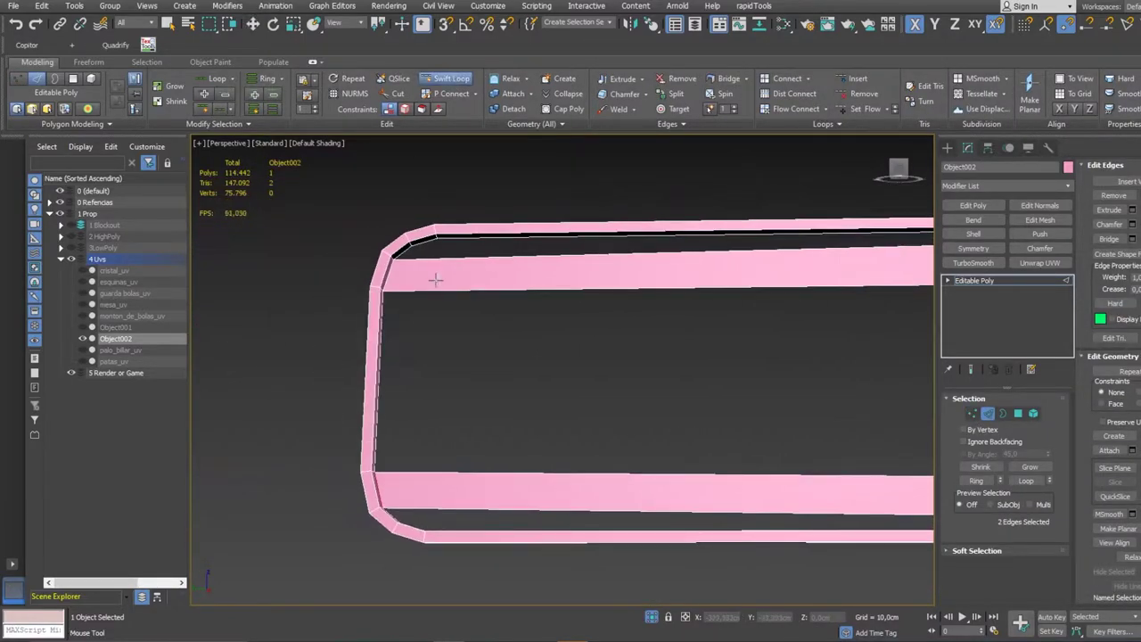
{"action": "mouse_move", "coordinate": [407, 251]}
{"action": "middle_mouse_down", "text": "alt"}
{"action": "mouse_move", "coordinate": [425, 300]}
{"action": "mouse_move", "coordinate": [634, 333]}
{"action": "middle_mouse_up", "text": "alt"}
{"action": "scroll", "coordinate": [405, 331], "scroll_direction": "up", "scroll_amount": 4}
{"action": "key", "text": "ctrl+shift+w"}
{"action": "scroll", "coordinate": [598, 394], "scroll_direction": "down", "scroll_amount": 4}
{"action": "scroll", "coordinate": [598, 393], "scroll_direction": "up", "scroll_amount": 3}
{"action": "key", "text": "shift+alt+s"}
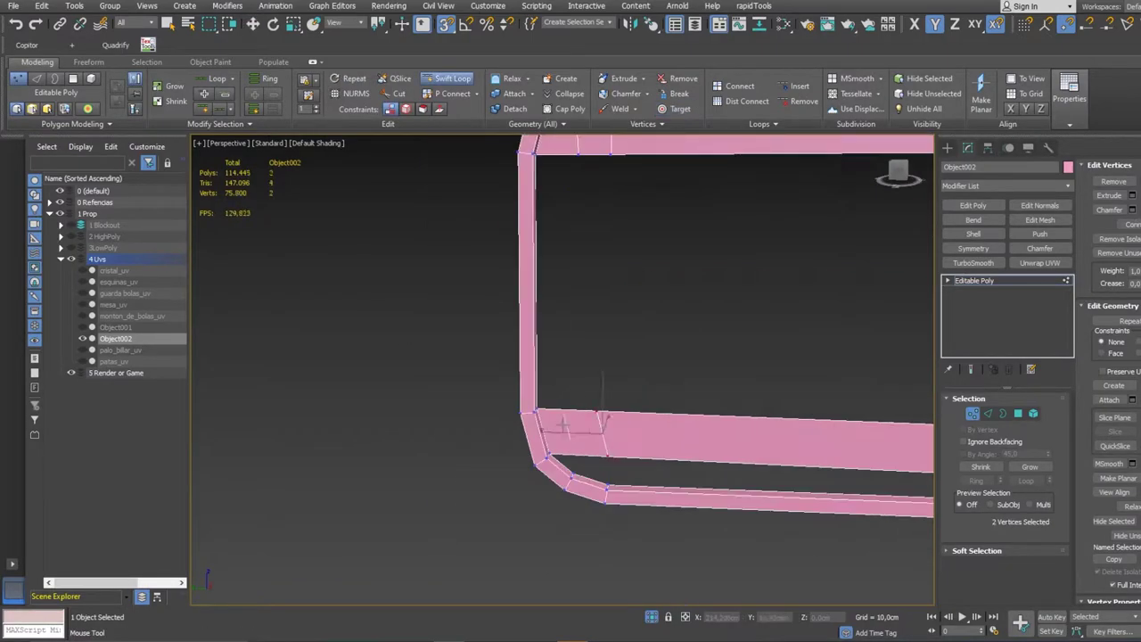
{"action": "left_click", "coordinate": [639, 470]}
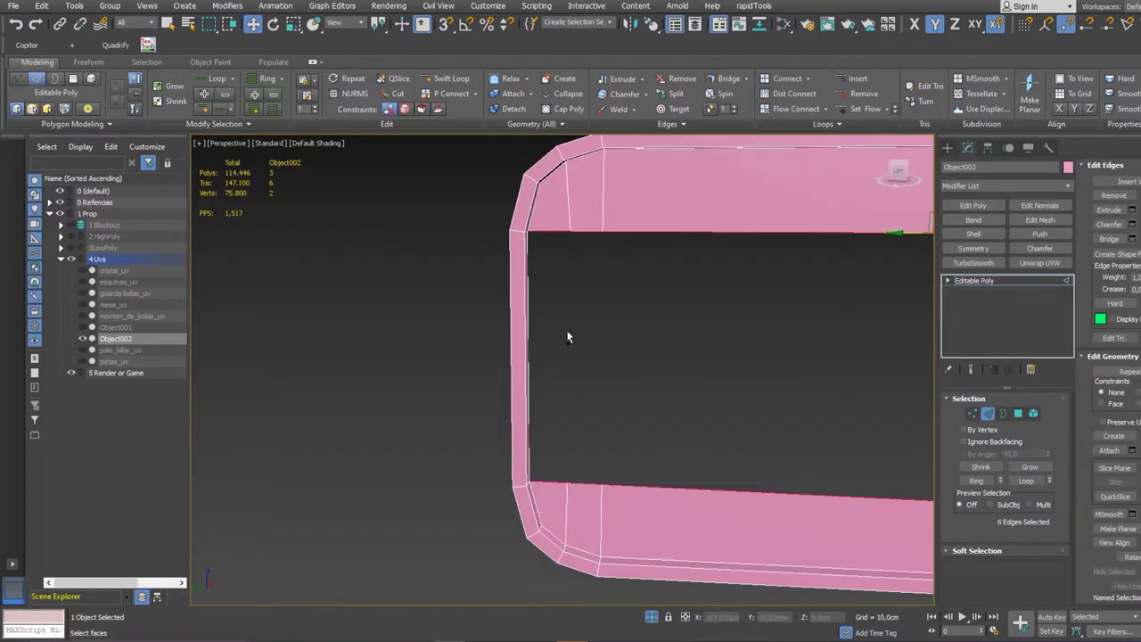
- Exit sub-object editing and select Object001
{"action": "scroll", "coordinate": [567, 337], "scroll_direction": "down", "scroll_amount": 5}
{"action": "middle_click_drag", "start_coordinate": [567, 337], "coordinate": [625, 428], "text": "alt"}
{"action": "left_click", "coordinate": [1034, 417]}
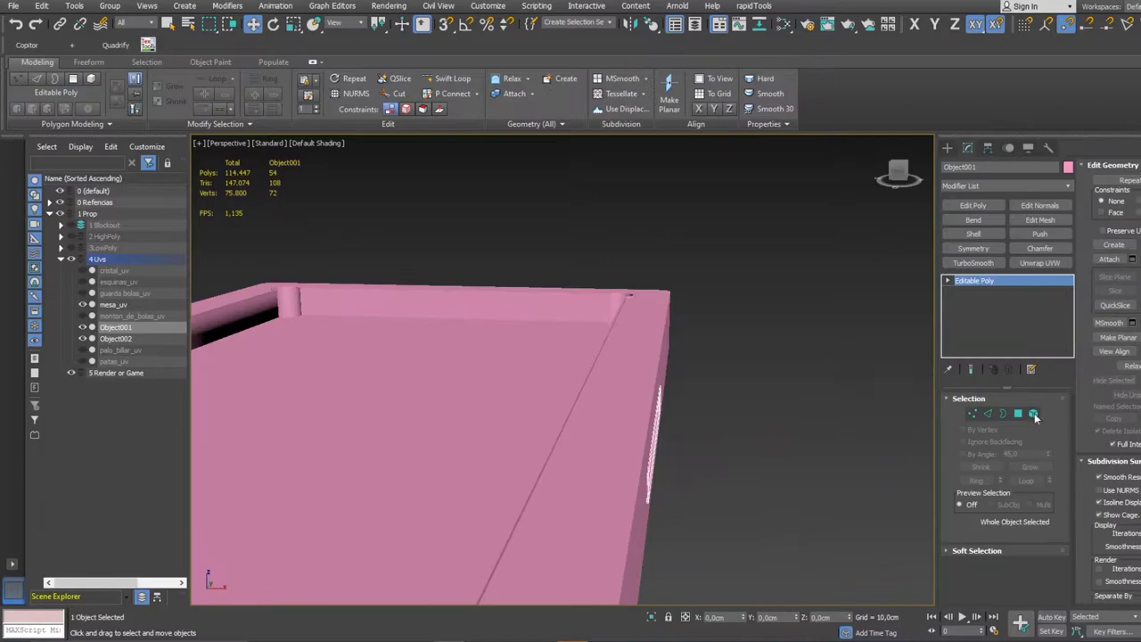
{"action": "scroll", "coordinate": [784, 429], "scroll_direction": "down", "scroll_amount": 5}
- Add Unwrap UVW to Object002, select all its faces and open the UV editor
{"action": "left_click", "coordinate": [612, 400]}
{"action": "left_click", "coordinate": [1040, 263]}
{"action": "key", "text": "z"}
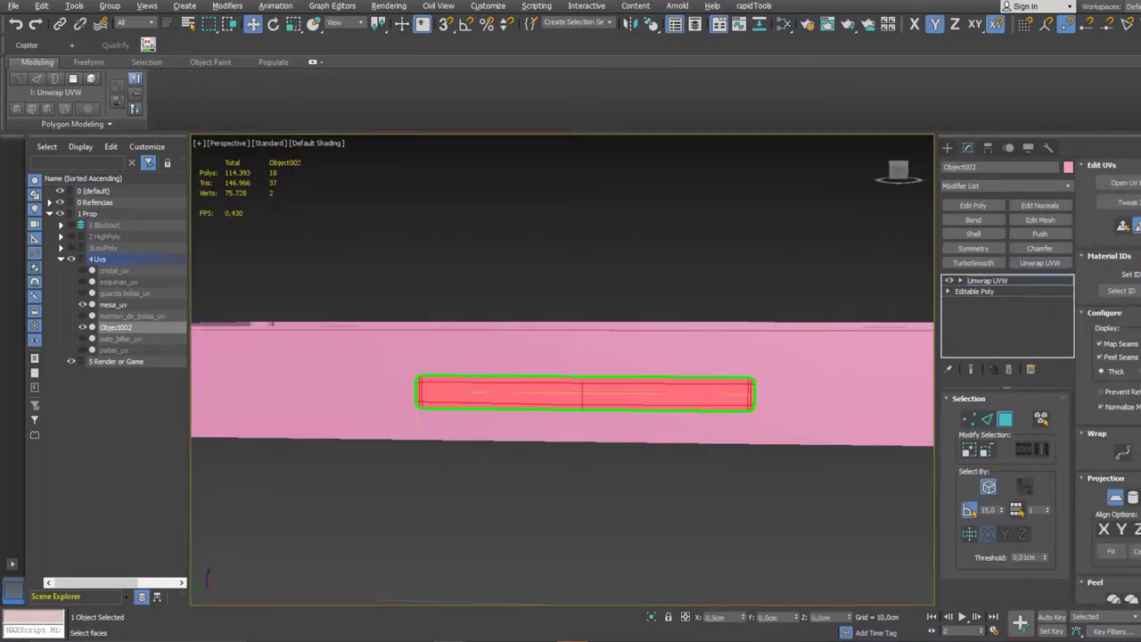
{"action": "key", "text": "ctrl+e"}
{"action": "scroll", "coordinate": [693, 365], "scroll_direction": "up", "scroll_amount": 5}
- Quick Peel the slot piece's faces into a flat strip and check the rounded corner
{"action": "mouse_move", "coordinate": [693, 365]}
{"action": "middle_mouse_down", "text": "alt"}
{"action": "mouse_move", "coordinate": [706, 408]}
{"action": "mouse_move", "coordinate": [473, 312]}
{"action": "middle_mouse_up", "text": "alt"}
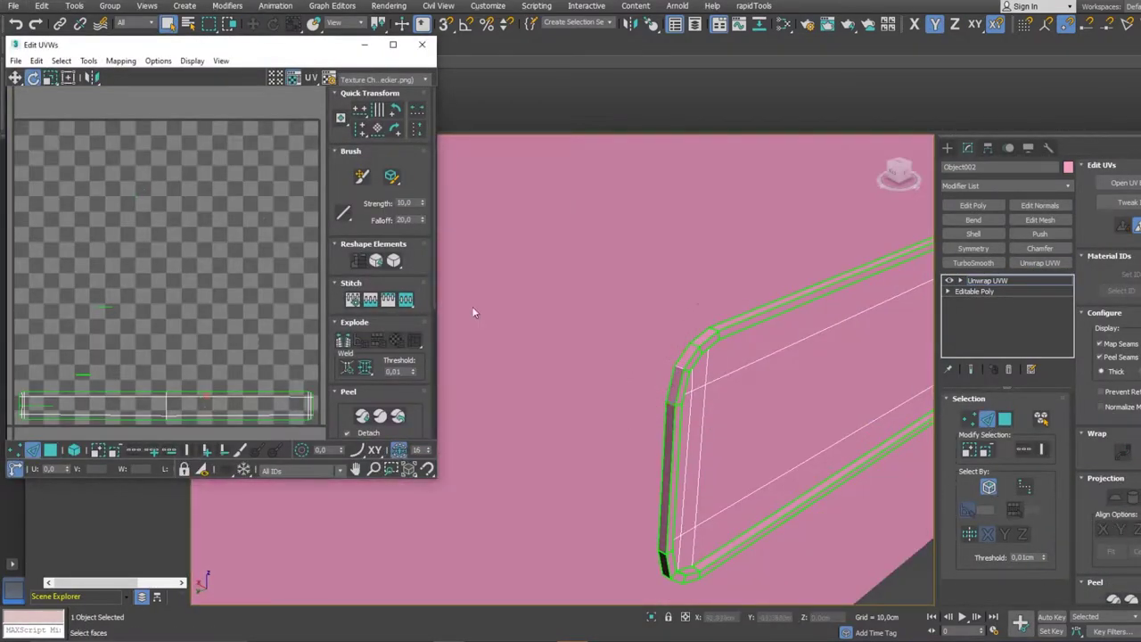
{"action": "middle_click_drag", "start_coordinate": [658, 553], "coordinate": [407, 307], "text": "alt"}
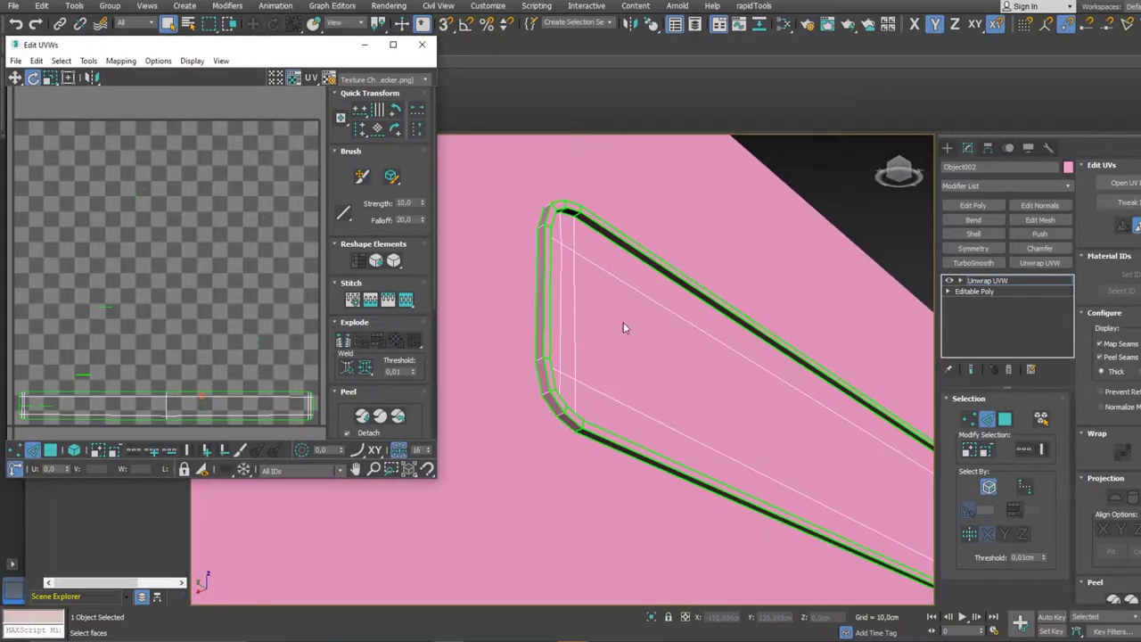
{"action": "middle_click_drag", "start_coordinate": [624, 328], "coordinate": [882, 300], "text": "alt"}
{"action": "middle_click_drag", "start_coordinate": [553, 348], "coordinate": [764, 478], "text": "alt"}
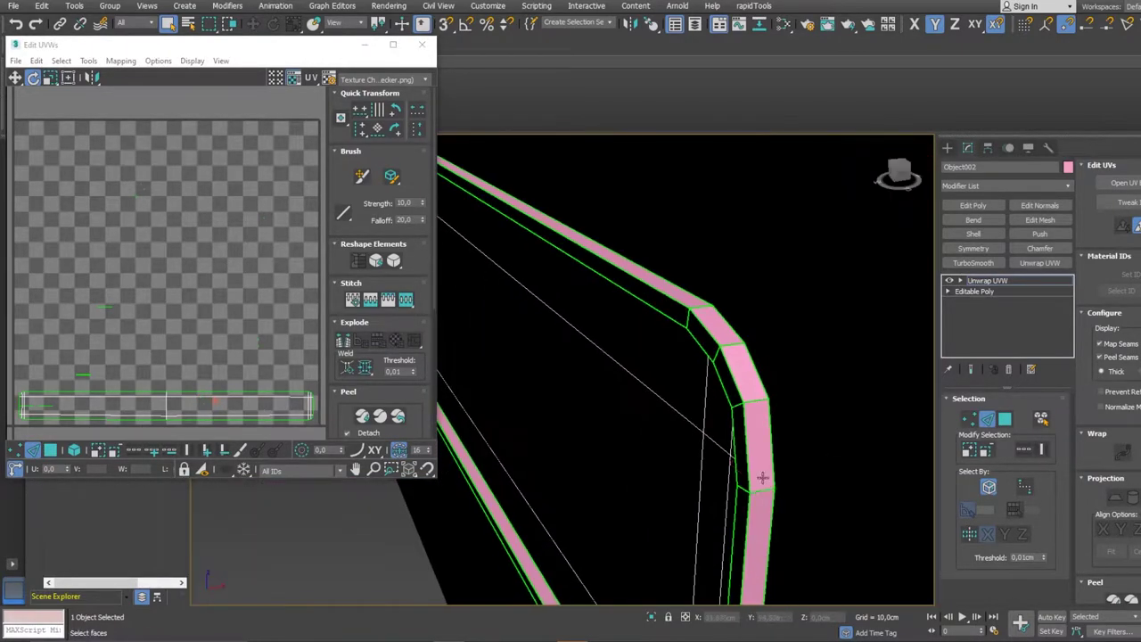
{"action": "mouse_move", "coordinate": [731, 345]}
{"action": "middle_mouse_down", "text": "alt"}
{"action": "mouse_move", "coordinate": [688, 352]}
{"action": "mouse_move", "coordinate": [729, 256]}
{"action": "middle_mouse_up", "text": "alt"}
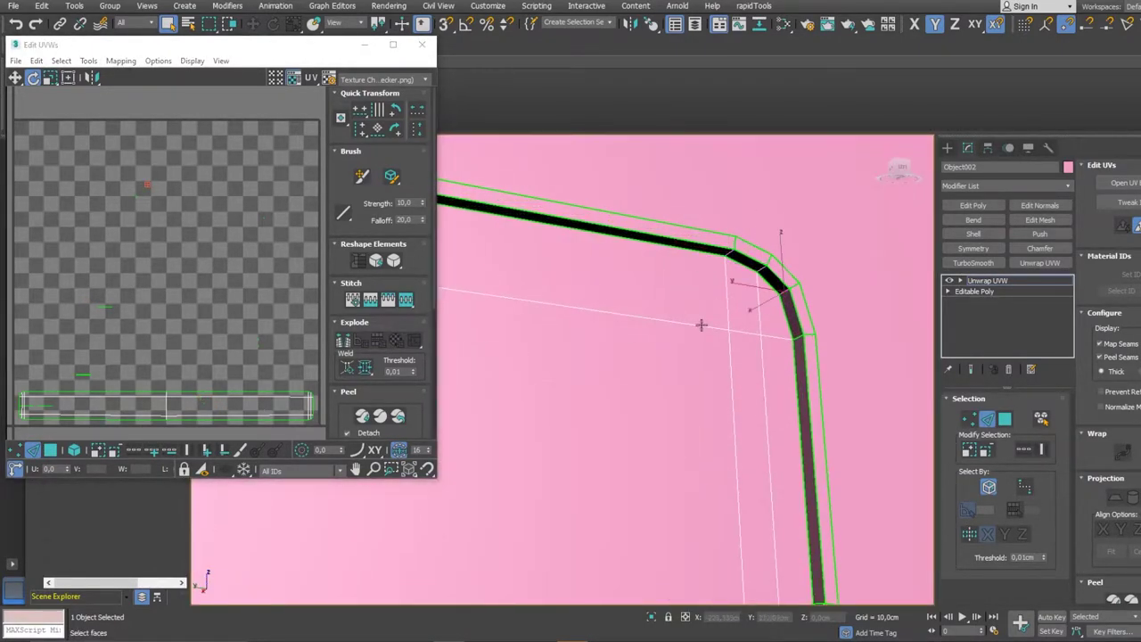
{"action": "middle_click_drag", "start_coordinate": [809, 433], "coordinate": [764, 484], "text": "alt"}
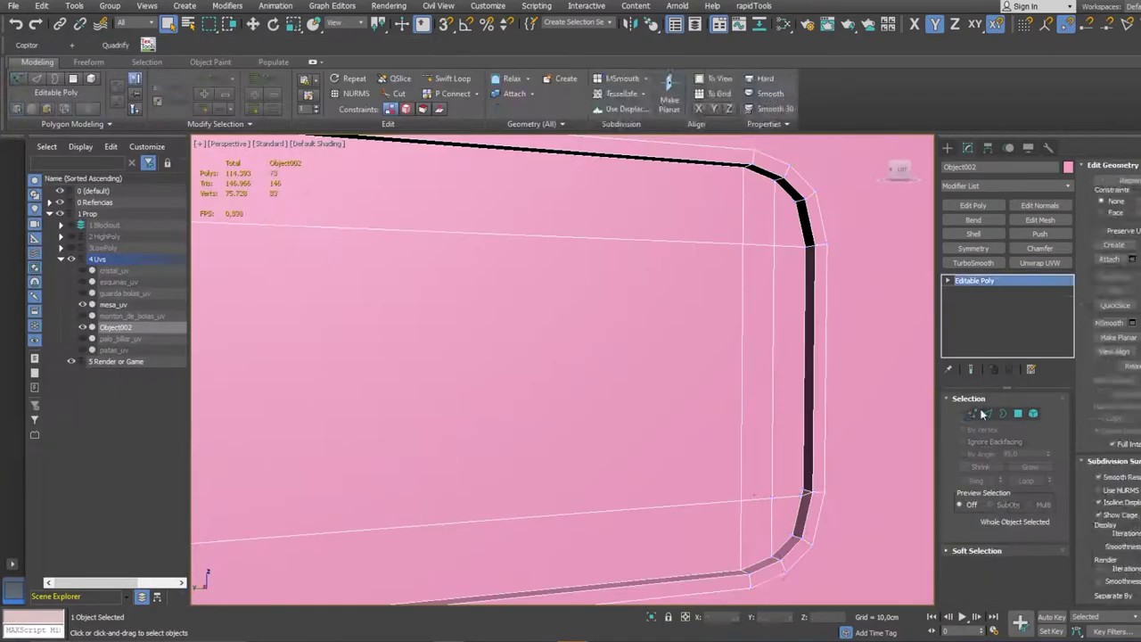
{"action": "key", "text": "ctrl+y"}
{"action": "key", "text": "ctrl+y"}
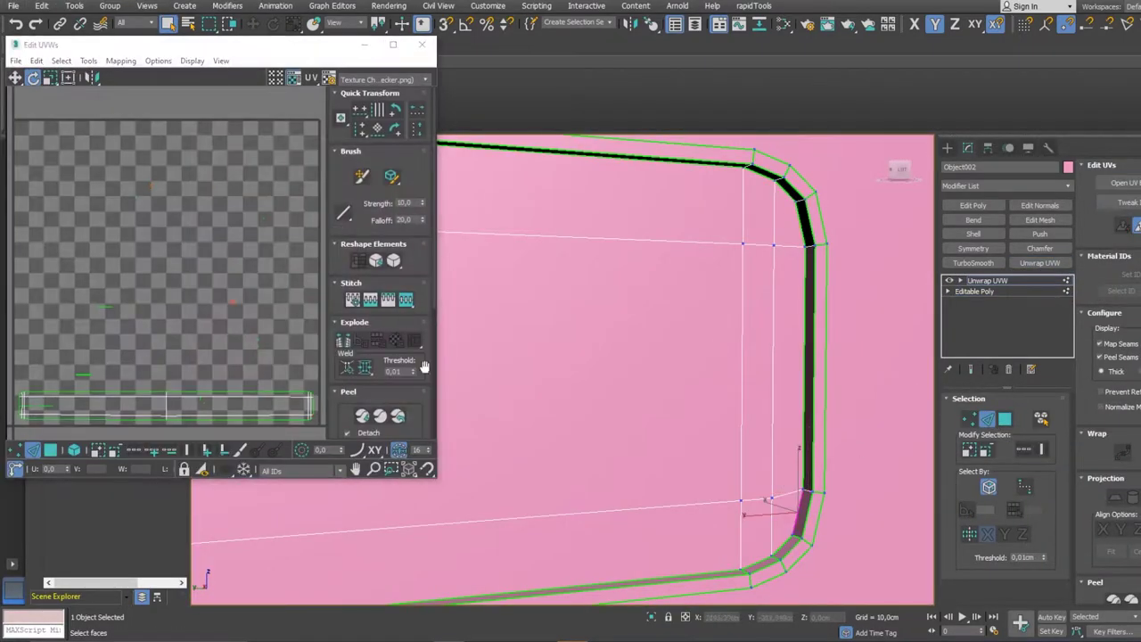
{"action": "middle_click_drag", "start_coordinate": [535, 419], "coordinate": [639, 485], "text": "alt"}
{"action": "left_click", "coordinate": [361, 418]}
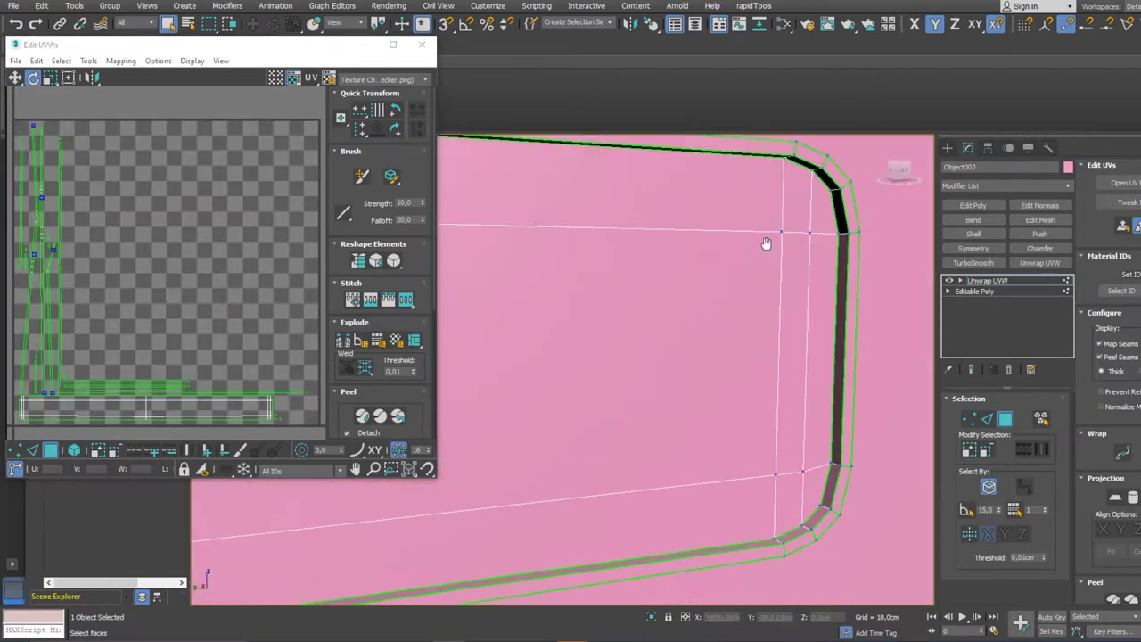
{"action": "middle_click_drag", "start_coordinate": [621, 379], "coordinate": [690, 324], "text": "alt"}
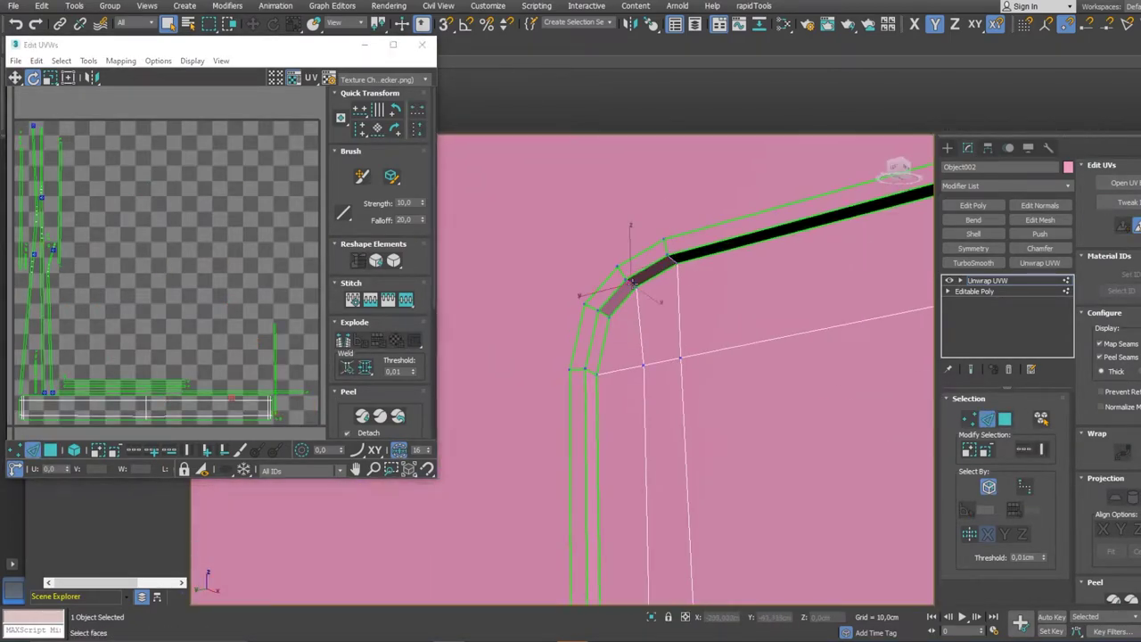
{"action": "mouse_move", "coordinate": [618, 345]}
{"action": "middle_mouse_down", "text": "alt"}
{"action": "mouse_move", "coordinate": [627, 270]}
{"action": "mouse_move", "coordinate": [610, 303]}
{"action": "middle_mouse_up", "text": "alt"}
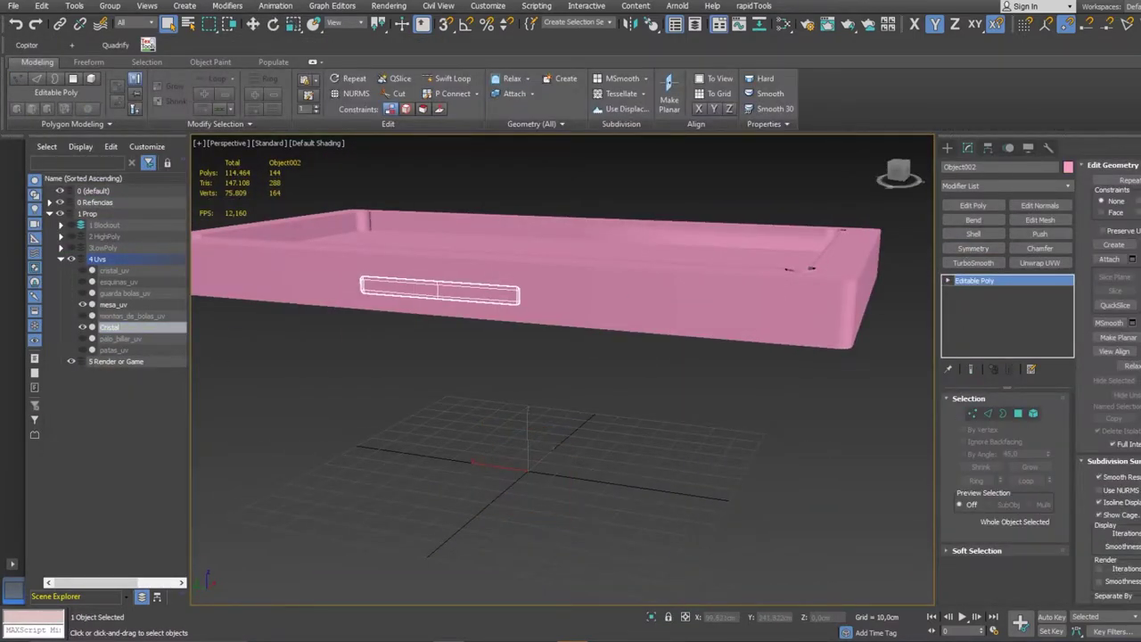
- Add Unwrap UVW to the patas_uv legs and rotate the selected feet faces
{"action": "left_click", "coordinate": [100, 282]}
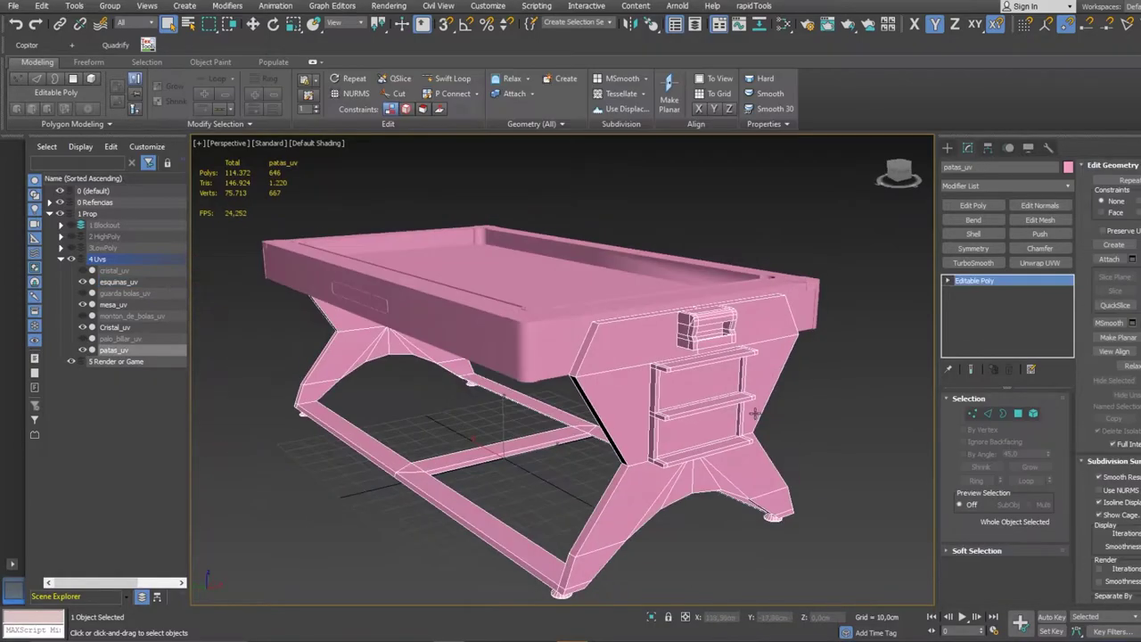
{"action": "left_click", "coordinate": [1026, 264]}
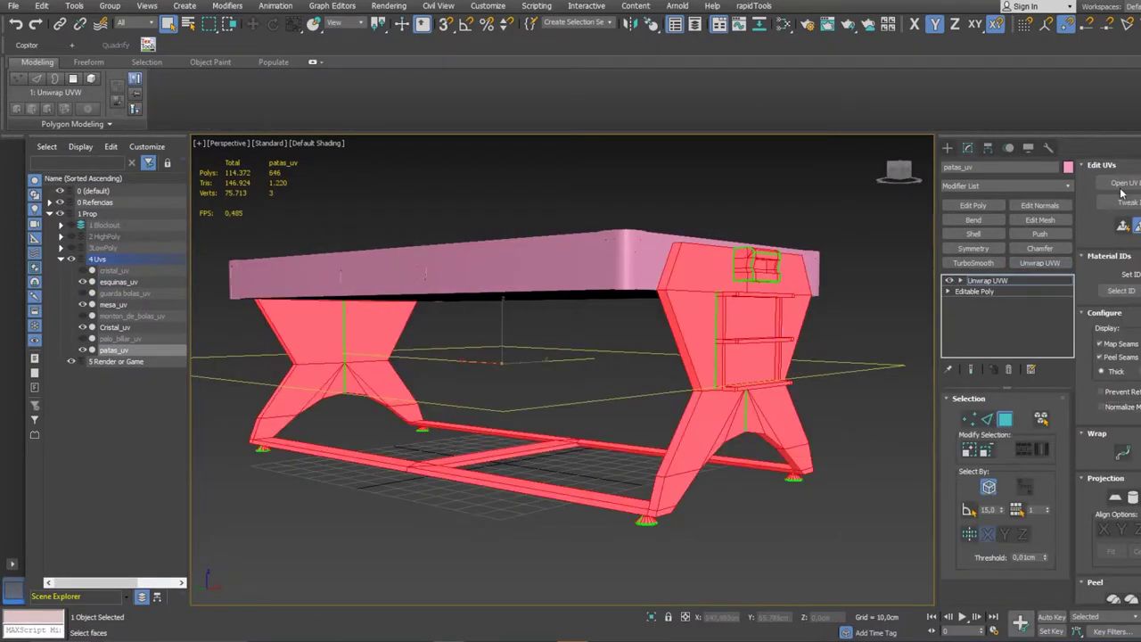
{"action": "left_click", "coordinate": [772, 457]}
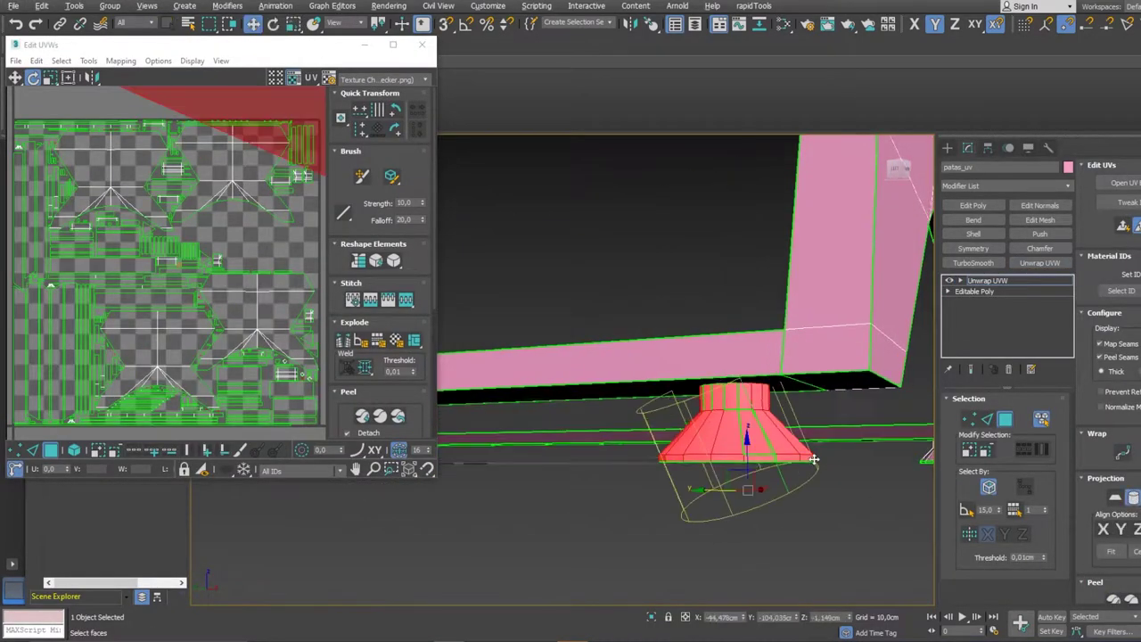
{"action": "key", "text": "e"}
{"action": "mouse_move", "coordinate": [749, 447]}
{"action": "middle_mouse_down", "text": "alt"}
{"action": "mouse_move", "coordinate": [740, 419]}
{"action": "mouse_move", "coordinate": [767, 392]}
{"action": "middle_mouse_up", "text": "alt"}
{"action": "left_click", "coordinate": [1005, 418]}
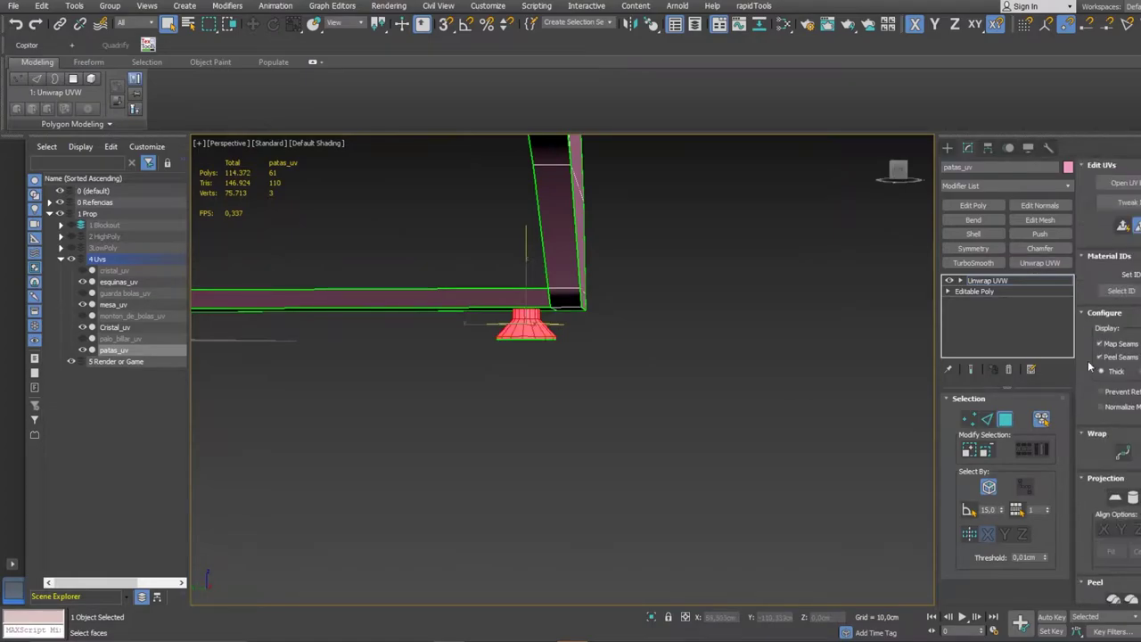
- Select the rail faces and edit their seams in edge mode in the UV editor
{"action": "middle_click_drag", "start_coordinate": [651, 367], "coordinate": [616, 345], "text": "alt"}
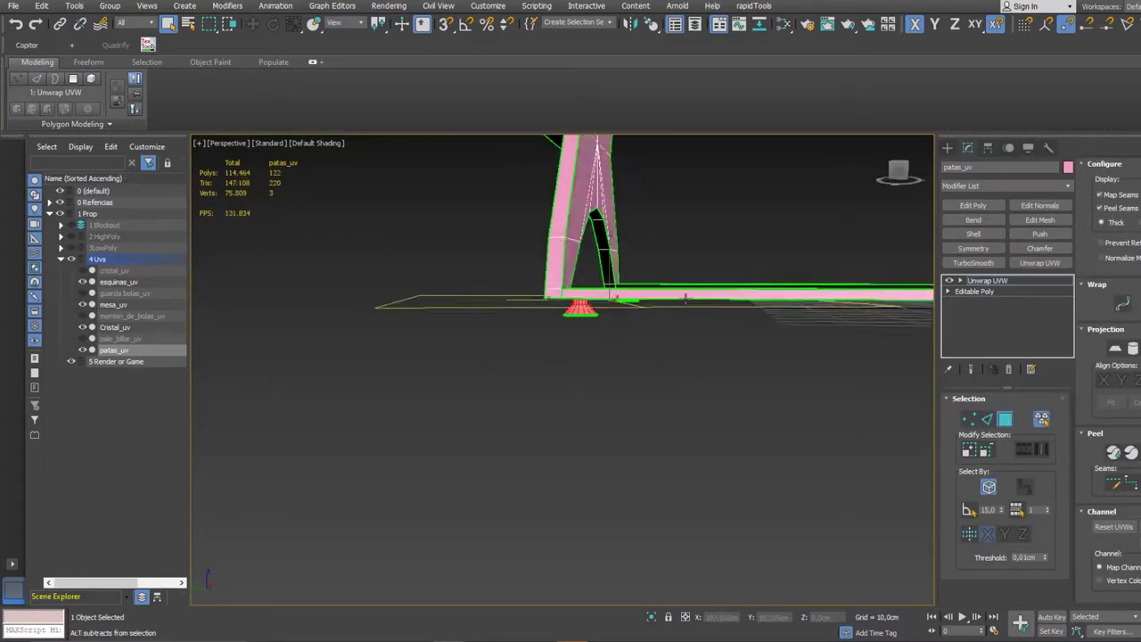
{"action": "scroll", "coordinate": [685, 297], "scroll_direction": "up", "scroll_amount": 3}
{"action": "mouse_move", "coordinate": [685, 297]}
{"action": "middle_mouse_down", "text": "alt"}
{"action": "mouse_move", "coordinate": [623, 371]}
{"action": "mouse_move", "coordinate": [828, 306]}
{"action": "middle_mouse_up", "text": "alt"}
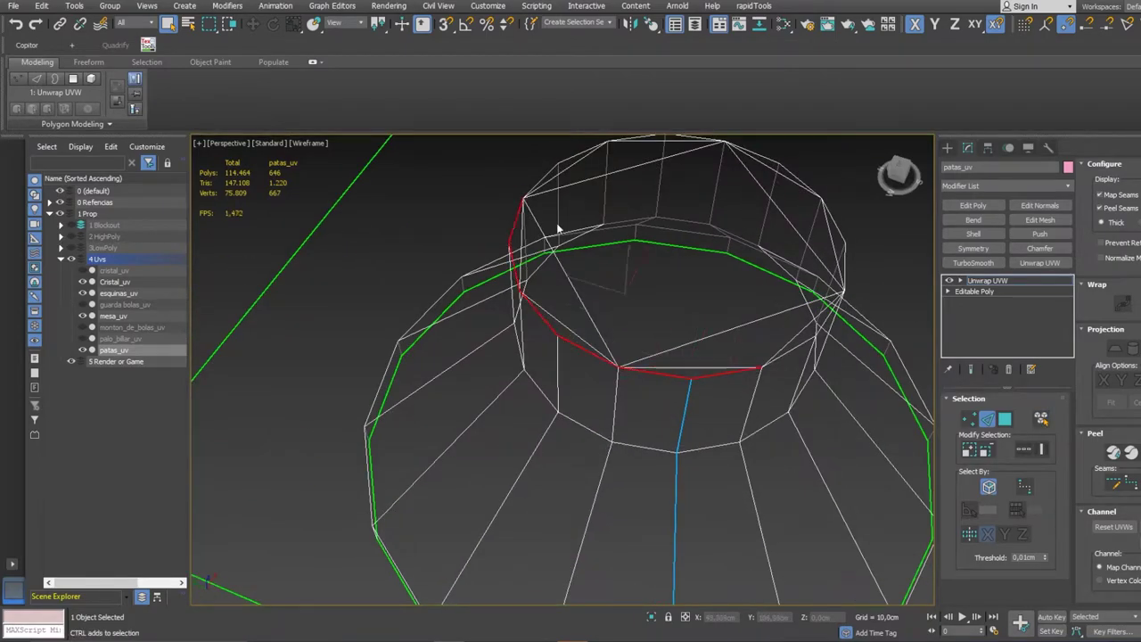
{"action": "scroll", "coordinate": [752, 465], "scroll_direction": "down", "scroll_amount": 10}
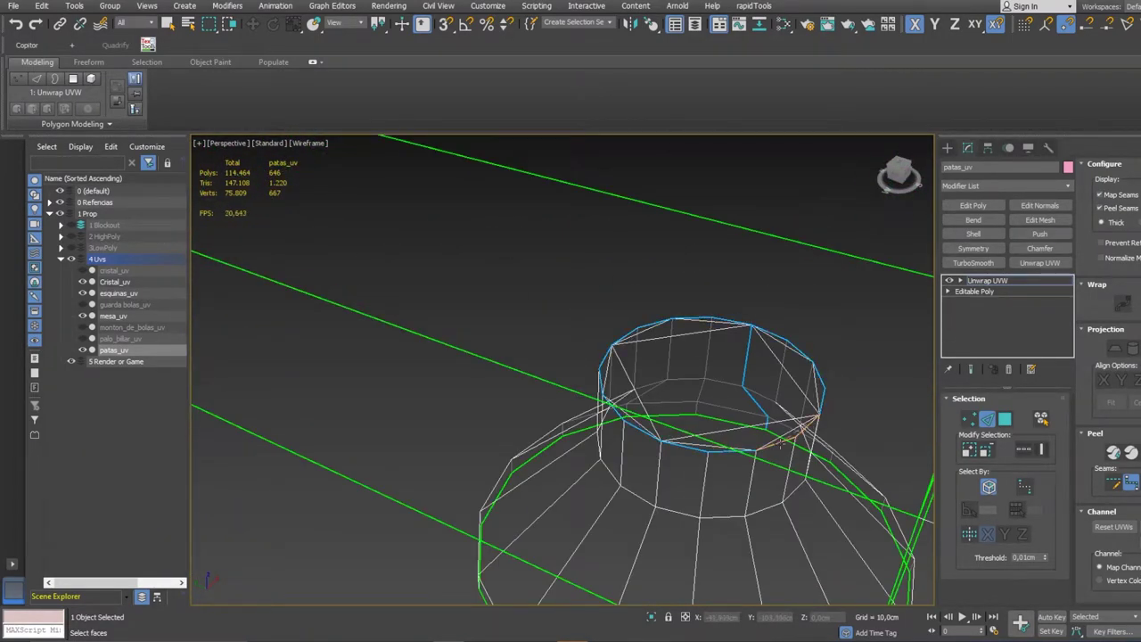
{"action": "middle_click_drag", "start_coordinate": [782, 441], "coordinate": [767, 481], "text": "alt"}
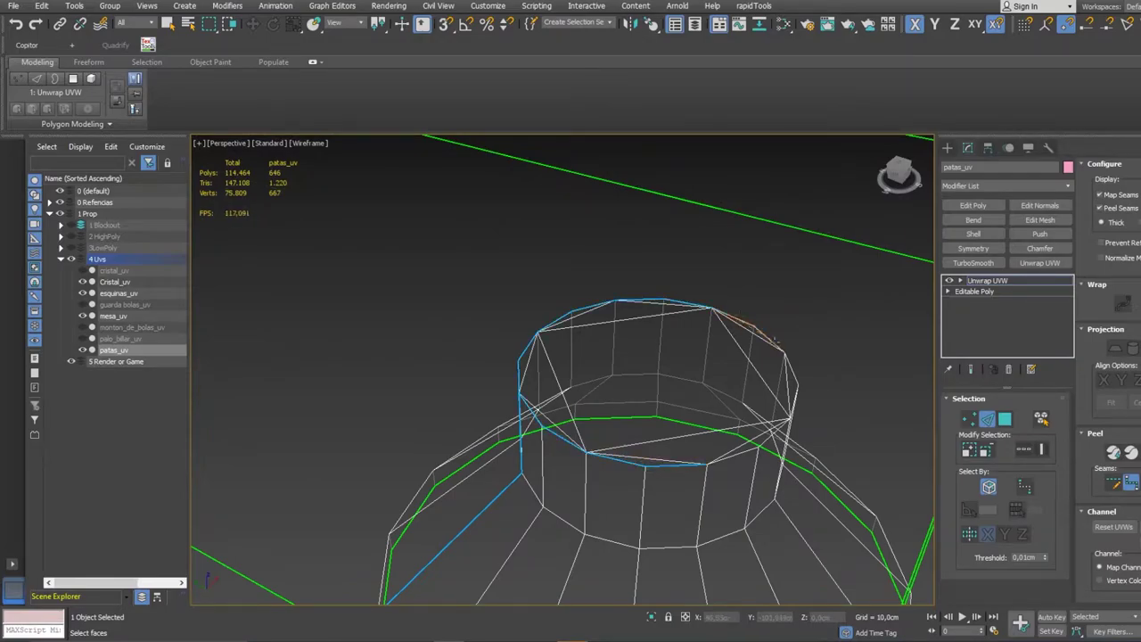
{"action": "mouse_move", "coordinate": [771, 435]}
{"action": "middle_mouse_down", "text": "alt"}
{"action": "mouse_move", "coordinate": [683, 446]}
{"action": "mouse_move", "coordinate": [658, 428]}
{"action": "middle_mouse_up", "text": "alt"}
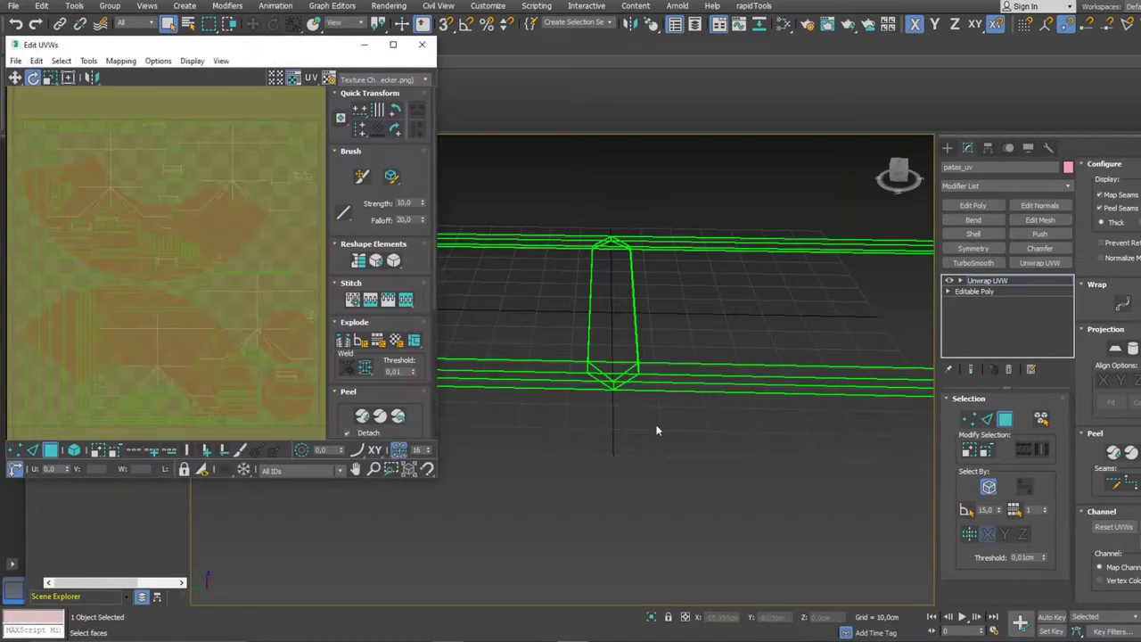
{"action": "left_click", "coordinate": [655, 379]}
{"action": "key", "text": "2"}
- Select all leg faces, close the UV editor and select the palo_billar_uv cue
{"action": "mouse_move", "coordinate": [608, 389]}
{"action": "middle_mouse_down", "text": "alt"}
{"action": "mouse_move", "coordinate": [645, 324]}
{"action": "mouse_move", "coordinate": [558, 334]}
{"action": "middle_mouse_up", "text": "alt"}
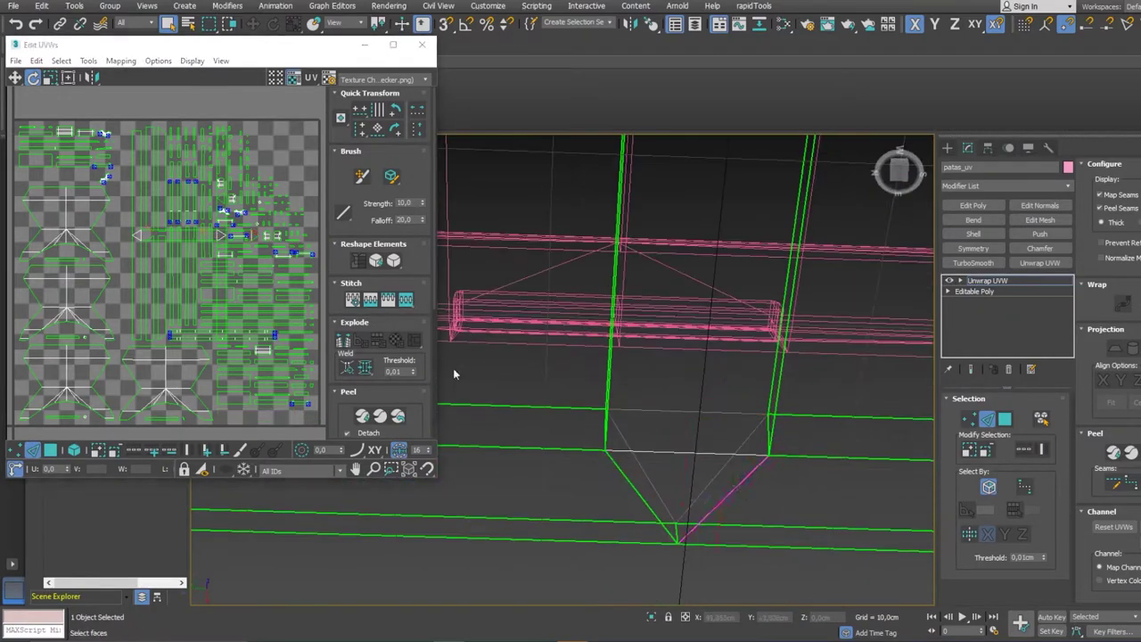
{"action": "middle_click_drag", "start_coordinate": [453, 375], "coordinate": [644, 374], "text": "alt"}
{"action": "mouse_move", "coordinate": [581, 402]}
{"action": "middle_mouse_down", "text": "alt"}
{"action": "mouse_move", "coordinate": [583, 421]}
{"action": "mouse_move", "coordinate": [689, 465]}
{"action": "mouse_move", "coordinate": [697, 519]}
{"action": "middle_mouse_up", "text": "alt"}
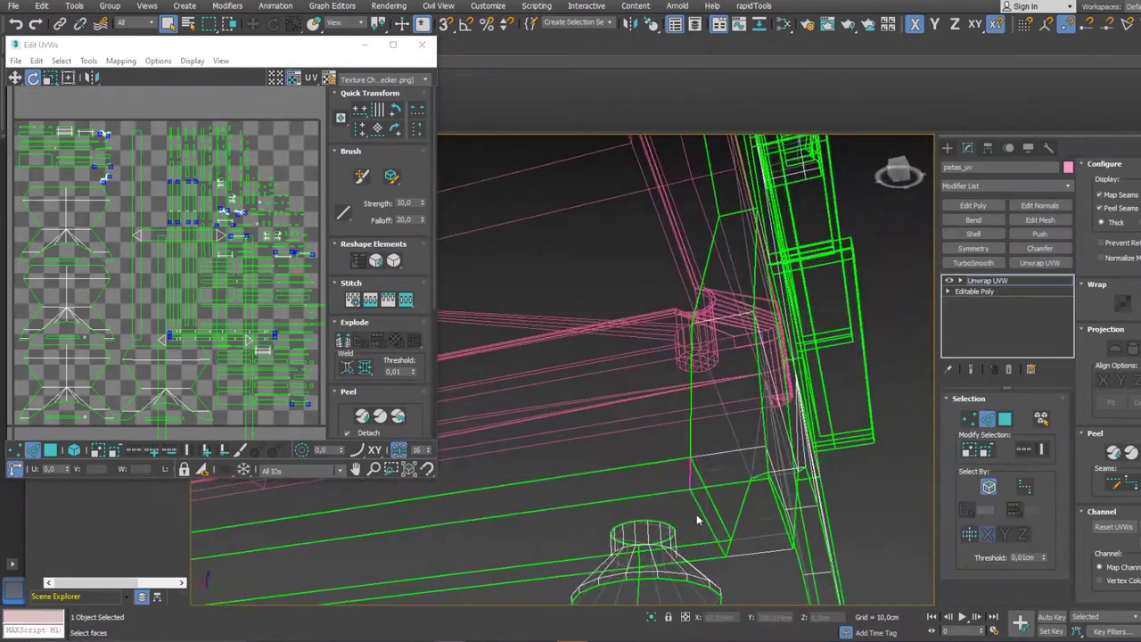
{"action": "mouse_move", "coordinate": [543, 385]}
{"action": "middle_mouse_down", "text": "alt"}
{"action": "mouse_move", "coordinate": [757, 463]}
{"action": "mouse_move", "coordinate": [676, 318]}
{"action": "middle_mouse_up", "text": "alt"}
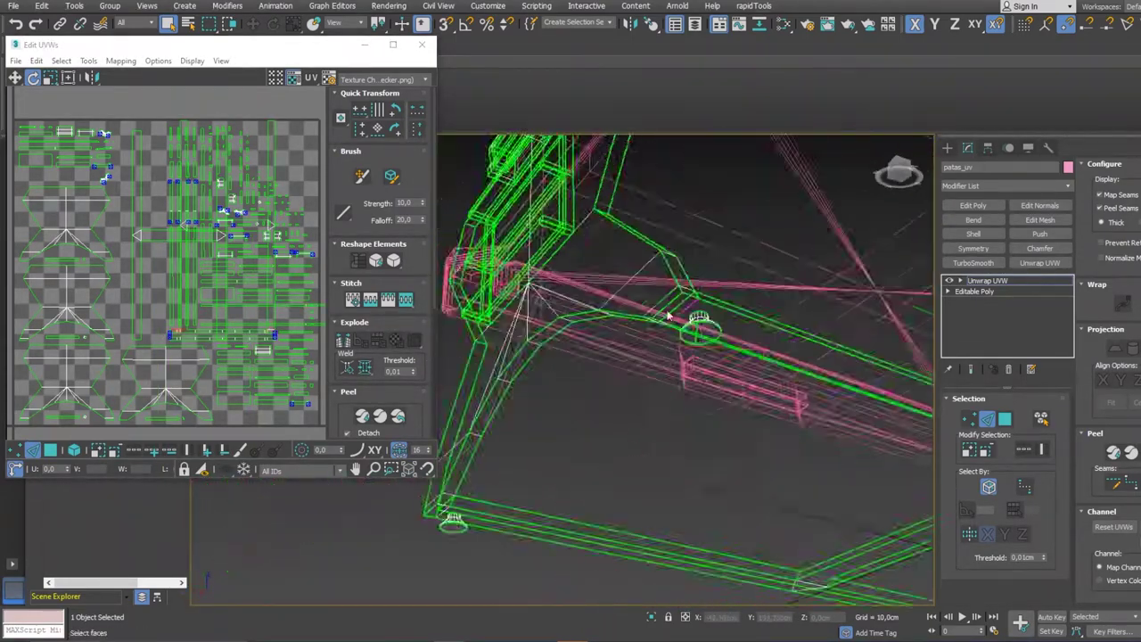
{"action": "scroll", "coordinate": [142, 365], "scroll_direction": "up", "scroll_amount": 5}
{"action": "mouse_move", "coordinate": [582, 395]}
{"action": "middle_mouse_down", "text": "alt"}
{"action": "mouse_move", "coordinate": [617, 329]}
{"action": "mouse_move", "coordinate": [558, 292]}
{"action": "mouse_move", "coordinate": [735, 394]}
{"action": "mouse_move", "coordinate": [689, 520]}
{"action": "middle_mouse_up", "text": "alt"}
{"action": "key", "text": "ctrl+a"}
{"action": "left_click", "coordinate": [689, 520]}
{"action": "left_click", "coordinate": [107, 339]}
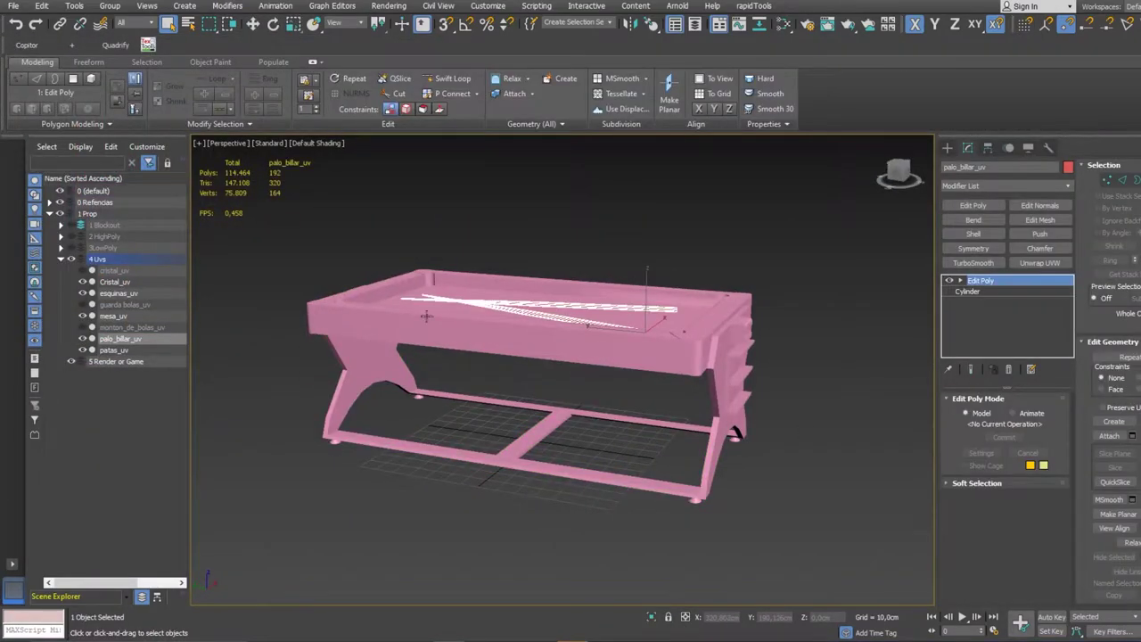
- Inspect the guarda_bolas_uv ball rack and a single ball up close
{"action": "left_click", "coordinate": [616, 312]}
{"action": "key", "text": "z"}
{"action": "middle_click_drag", "start_coordinate": [625, 303], "coordinate": [667, 283], "text": "alt"}
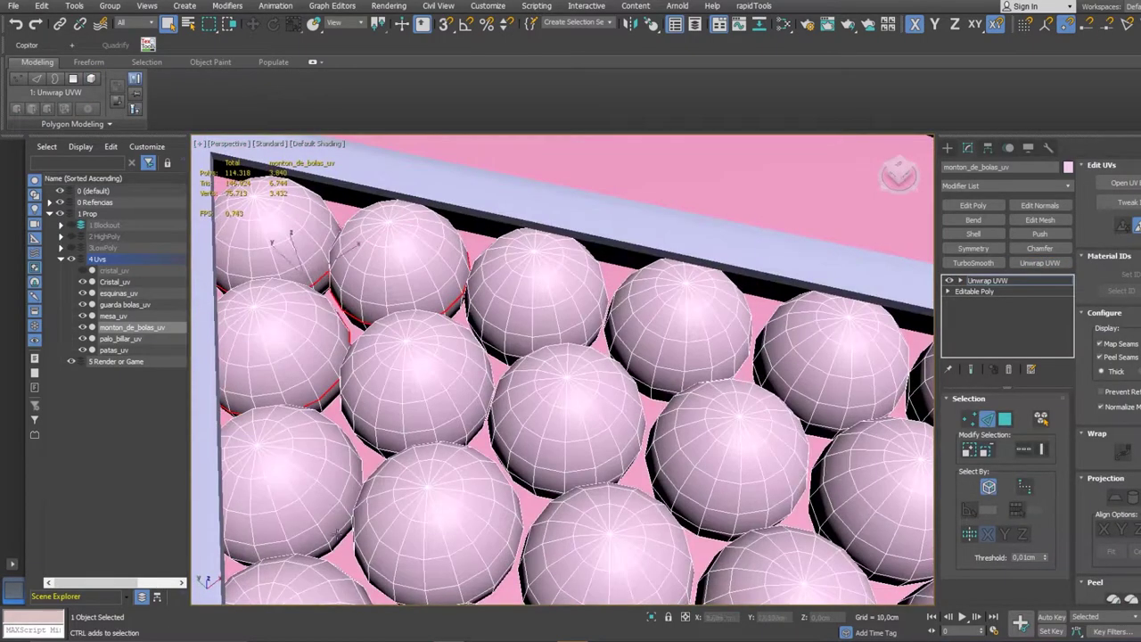
{"action": "middle_click_drag", "start_coordinate": [562, 370], "coordinate": [473, 370], "text": "alt"}
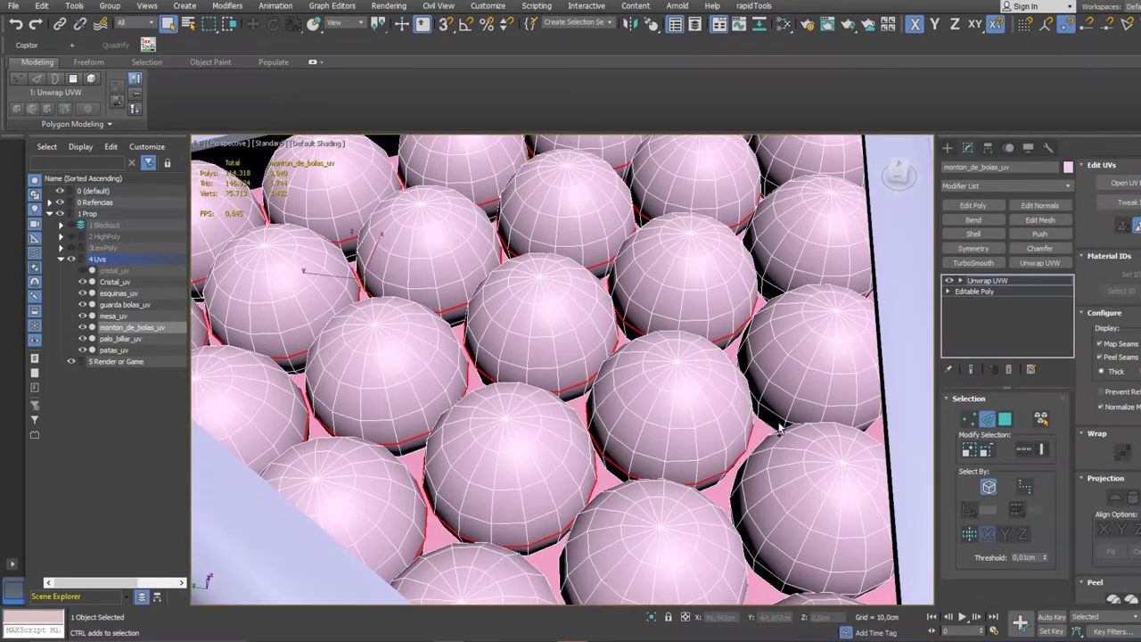
{"action": "mouse_move", "coordinate": [779, 429]}
{"action": "middle_mouse_down", "text": "alt"}
{"action": "mouse_move", "coordinate": [552, 500]}
{"action": "mouse_move", "coordinate": [500, 357]}
{"action": "middle_mouse_up", "text": "alt"}
{"action": "scroll", "coordinate": [495, 310], "scroll_direction": "down", "scroll_amount": 5}
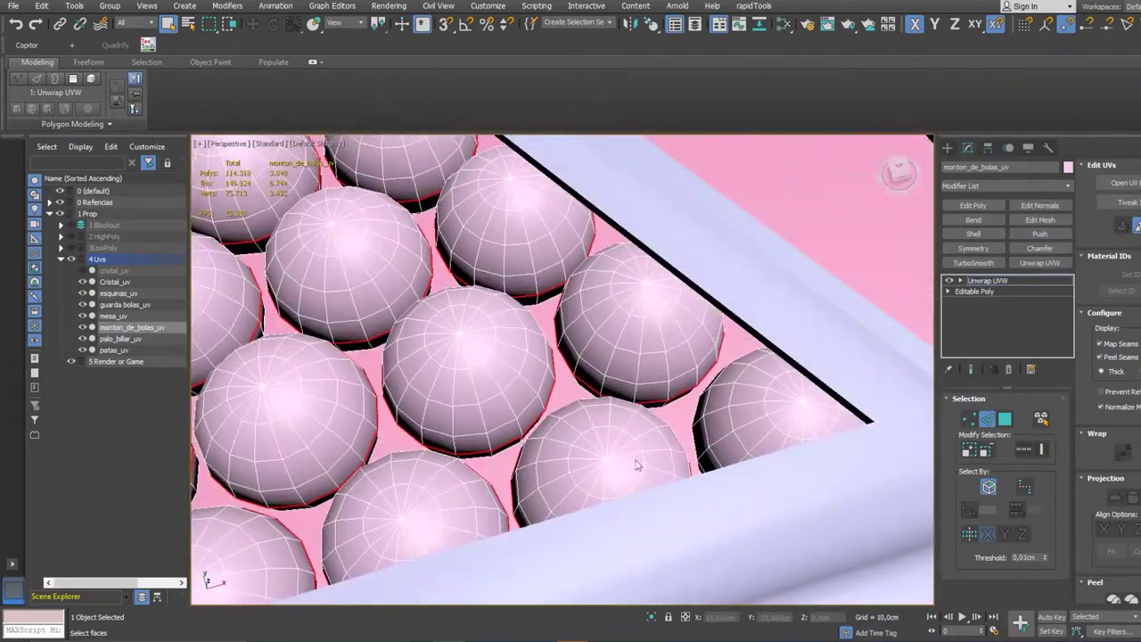
{"action": "scroll", "coordinate": [495, 310], "scroll_direction": "down", "scroll_amount": 5}
{"action": "key", "text": "z"}
{"action": "scroll", "coordinate": [496, 311], "scroll_direction": "down", "scroll_amount": 5}
- Check the cue end in wireframe, then pack all seven pieces' UVs into one layout
{"action": "key", "text": "F3"}
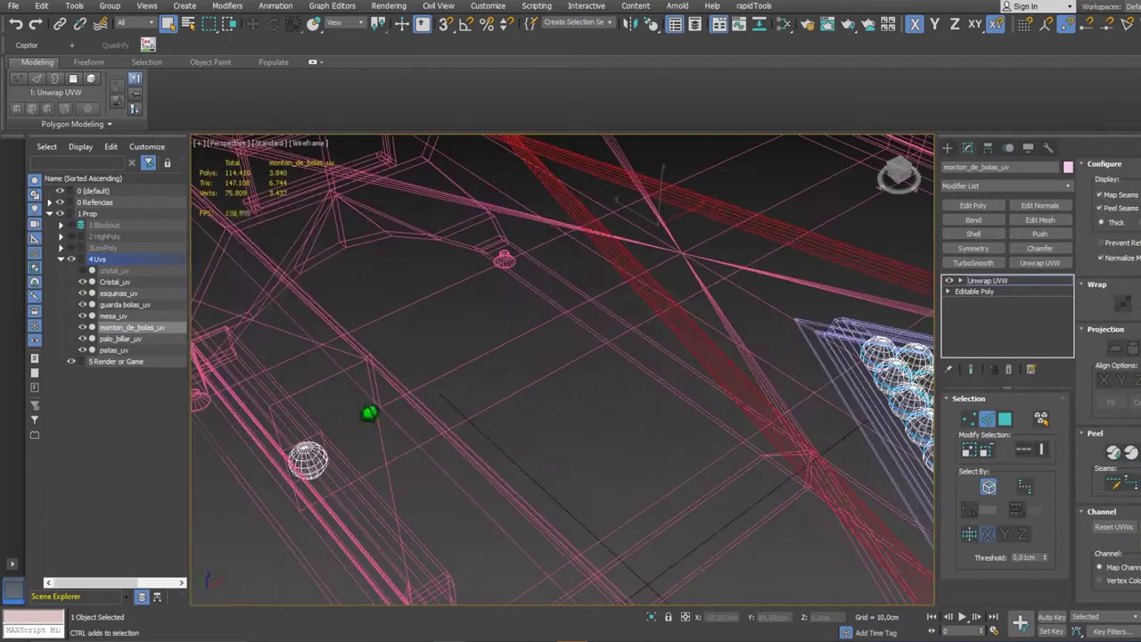
{"action": "middle_click_drag", "start_coordinate": [496, 310], "coordinate": [388, 481], "text": "alt"}
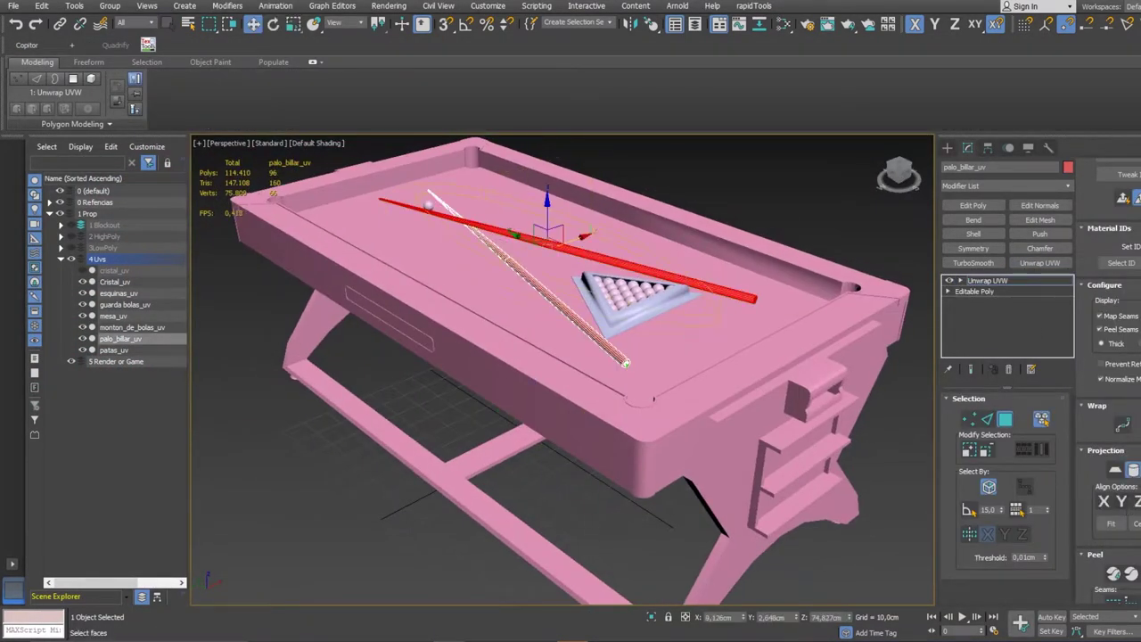
{"action": "key", "text": "z"}
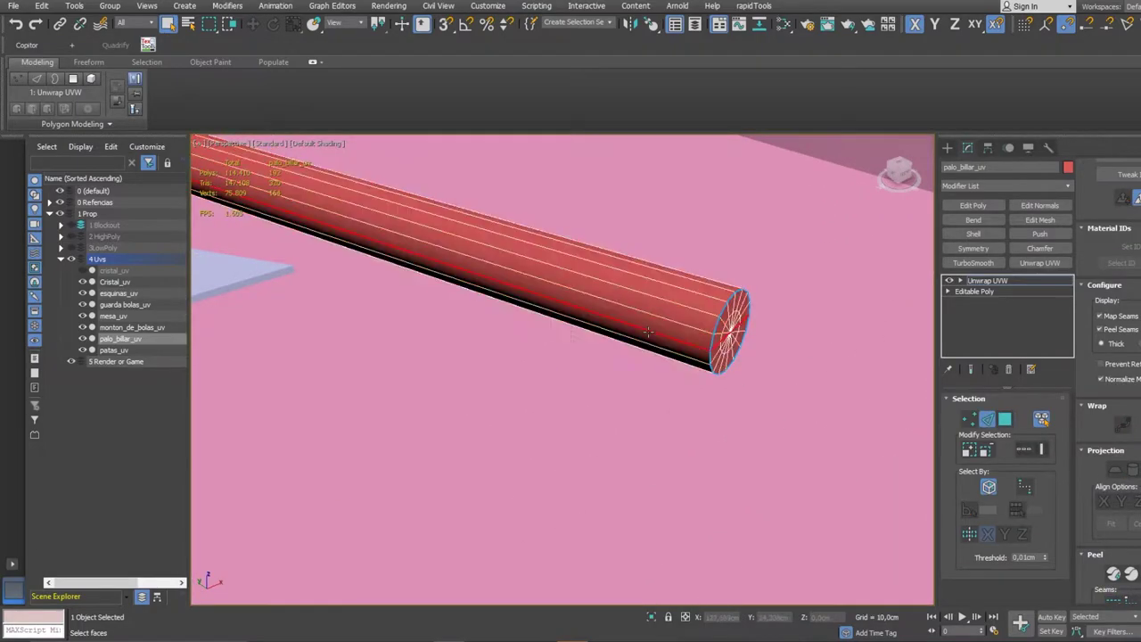
{"action": "scroll", "coordinate": [649, 331], "scroll_direction": "down", "scroll_amount": 10}
{"action": "scroll", "coordinate": [460, 379], "scroll_direction": "up", "scroll_amount": 10}
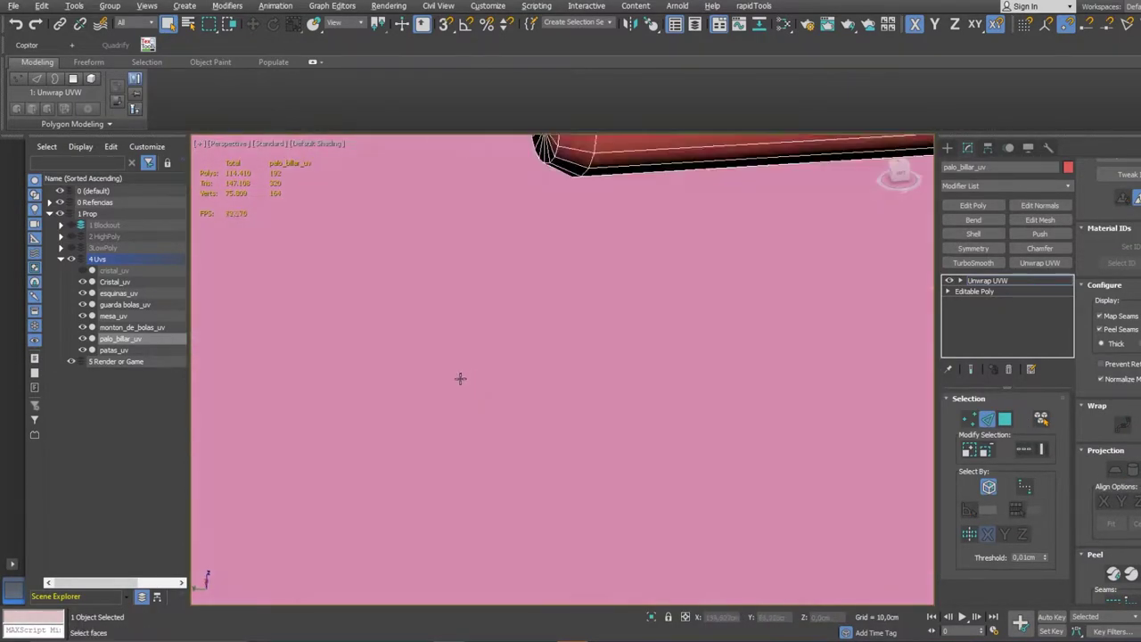
{"action": "mouse_move", "coordinate": [460, 378]}
{"action": "middle_mouse_down", "text": "alt"}
{"action": "mouse_move", "coordinate": [714, 440]}
{"action": "mouse_move", "coordinate": [375, 419]}
{"action": "middle_mouse_up", "text": "alt"}
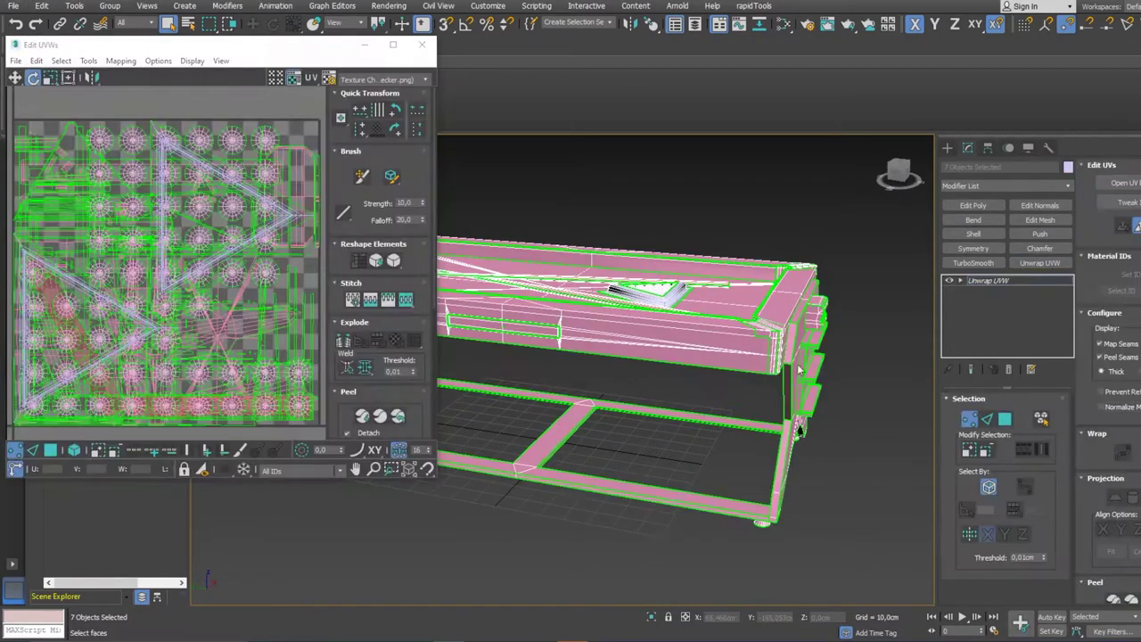
{"action": "left_click", "coordinate": [198, 153]}
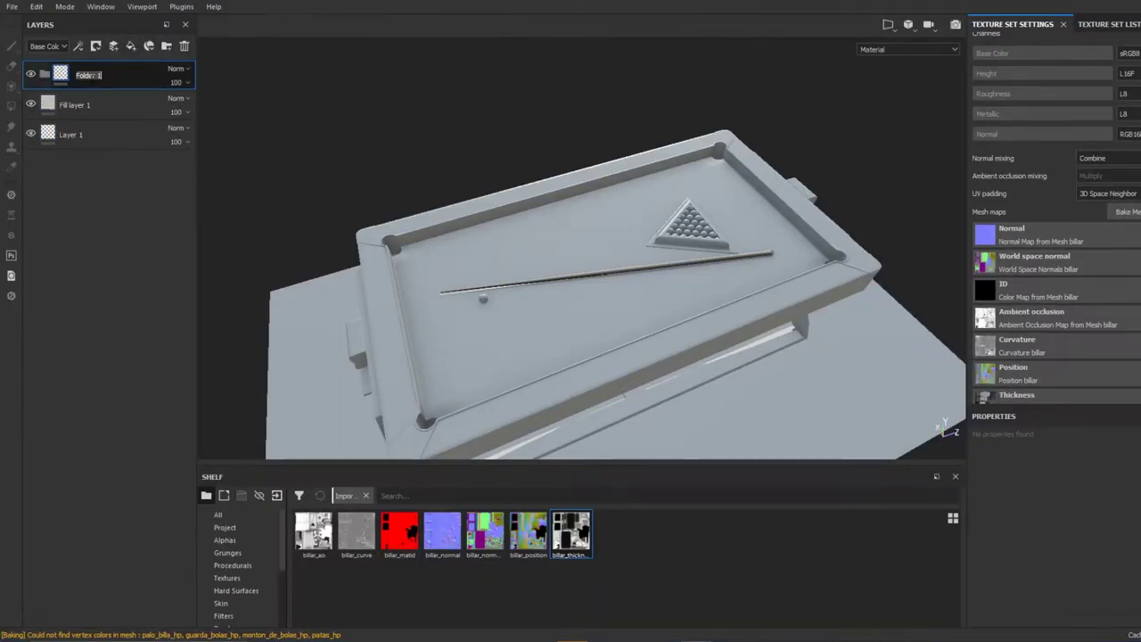
- Add a PLASTIC folder and set Fill layer 1's base colour to green
{"action": "left_click", "coordinate": [165, 49]}
{"action": "type", "text": "PLAT"}
{"action": "left_click", "coordinate": [142, 169]}
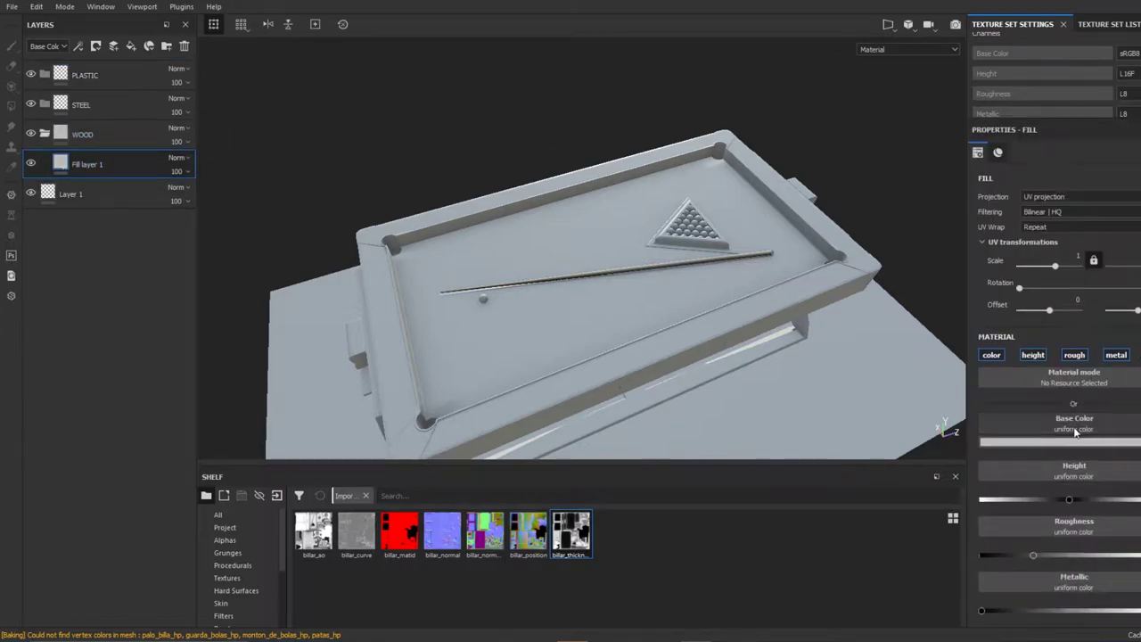
{"action": "left_click", "coordinate": [1061, 441]}
{"action": "left_click", "coordinate": [1089, 506]}
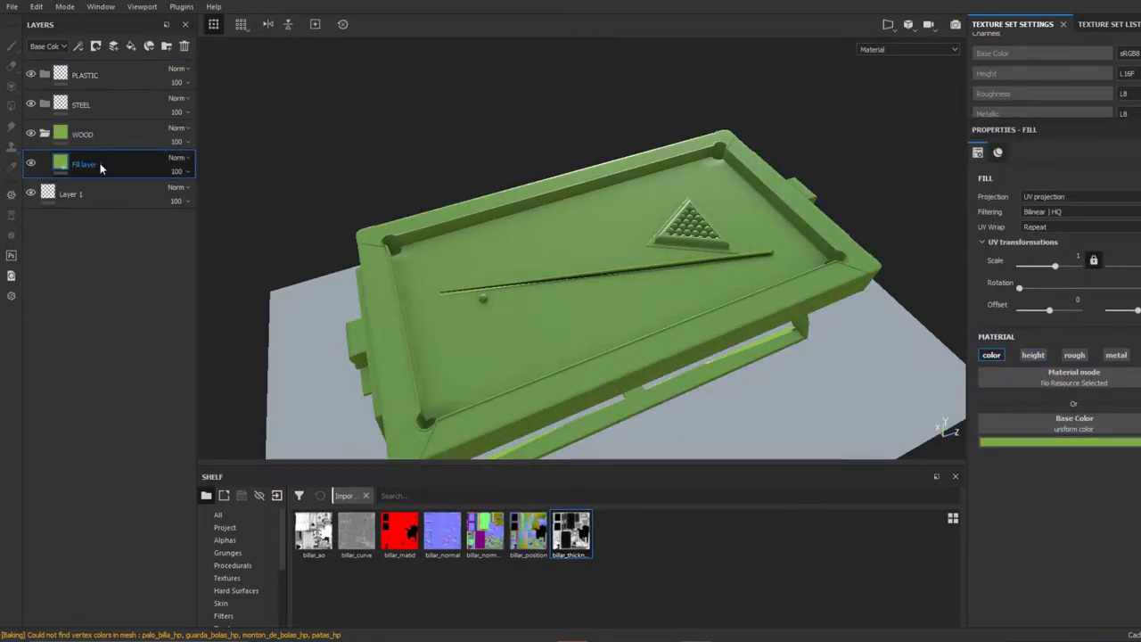
- Polygon-fill the felt into the mask and check the green around the pockets and rails
{"action": "scroll", "coordinate": [392, 251], "scroll_direction": "up", "scroll_amount": 5}
{"action": "left_click", "coordinate": [391, 252]}
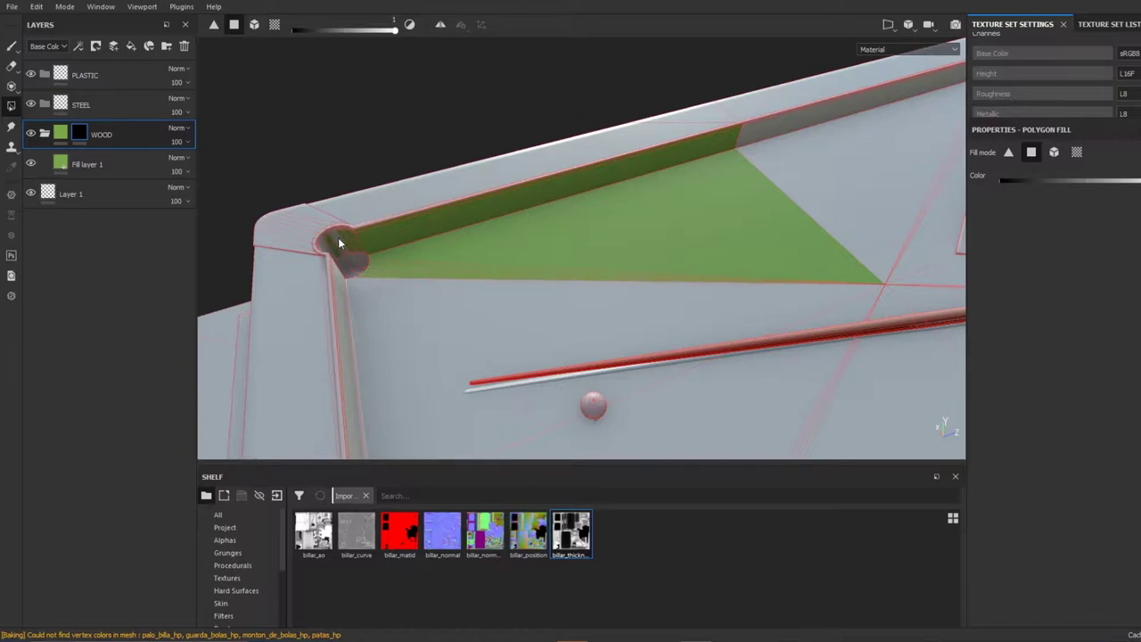
{"action": "mouse_move", "coordinate": [338, 237]}
{"action": "left_mouse_down", "text": "alt"}
{"action": "mouse_move", "coordinate": [500, 344]}
{"action": "mouse_move", "coordinate": [550, 204]}
{"action": "mouse_move", "coordinate": [489, 333]}
{"action": "left_mouse_up", "text": "alt"}
{"action": "mouse_move", "coordinate": [647, 178]}
{"action": "left_mouse_down", "text": "alt"}
{"action": "mouse_move", "coordinate": [752, 191]}
{"action": "mouse_move", "coordinate": [670, 346]}
{"action": "left_mouse_up", "text": "alt"}
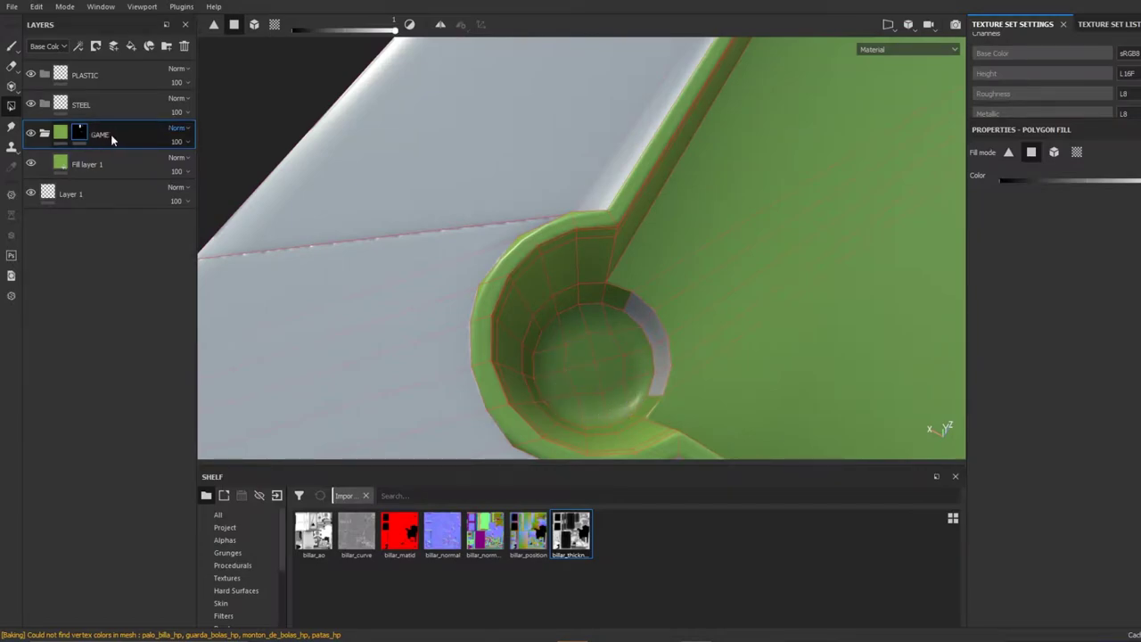
{"action": "mouse_move", "coordinate": [536, 231]}
{"action": "left_mouse_down", "text": "alt"}
{"action": "mouse_move", "coordinate": [788, 273]}
{"action": "mouse_move", "coordinate": [247, 288]}
{"action": "mouse_move", "coordinate": [402, 267]}
{"action": "mouse_move", "coordinate": [415, 308]}
{"action": "mouse_move", "coordinate": [618, 372]}
{"action": "mouse_move", "coordinate": [601, 241]}
{"action": "mouse_move", "coordinate": [688, 364]}
{"action": "mouse_move", "coordinate": [573, 349]}
{"action": "mouse_move", "coordinate": [542, 288]}
{"action": "mouse_move", "coordinate": [534, 232]}
{"action": "mouse_move", "coordinate": [537, 282]}
{"action": "left_mouse_up", "text": "alt"}
{"action": "mouse_move", "coordinate": [618, 306]}
{"action": "left_mouse_down", "text": "alt"}
{"action": "mouse_move", "coordinate": [586, 268]}
{"action": "mouse_move", "coordinate": [364, 294]}
{"action": "mouse_move", "coordinate": [645, 293]}
{"action": "mouse_move", "coordinate": [385, 292]}
{"action": "mouse_move", "coordinate": [357, 273]}
{"action": "mouse_move", "coordinate": [627, 249]}
{"action": "mouse_move", "coordinate": [683, 208]}
{"action": "mouse_move", "coordinate": [513, 227]}
{"action": "mouse_move", "coordinate": [963, 241]}
{"action": "mouse_move", "coordinate": [632, 229]}
{"action": "mouse_move", "coordinate": [616, 357]}
{"action": "mouse_move", "coordinate": [699, 387]}
{"action": "mouse_move", "coordinate": [729, 300]}
{"action": "left_mouse_up", "text": "alt"}
{"action": "mouse_move", "coordinate": [545, 269]}
{"action": "left_mouse_down", "text": "alt"}
{"action": "mouse_move", "coordinate": [560, 293]}
{"action": "mouse_move", "coordinate": [668, 280]}
{"action": "mouse_move", "coordinate": [771, 211]}
{"action": "mouse_move", "coordinate": [619, 375]}
{"action": "mouse_move", "coordinate": [615, 266]}
{"action": "mouse_move", "coordinate": [711, 264]}
{"action": "mouse_move", "coordinate": [649, 338]}
{"action": "mouse_move", "coordinate": [589, 375]}
{"action": "mouse_move", "coordinate": [535, 331]}
{"action": "mouse_move", "coordinate": [558, 366]}
{"action": "mouse_move", "coordinate": [593, 367]}
{"action": "mouse_move", "coordinate": [780, 186]}
{"action": "mouse_move", "coordinate": [778, 248]}
{"action": "mouse_move", "coordinate": [342, 217]}
{"action": "mouse_move", "coordinate": [752, 306]}
{"action": "mouse_move", "coordinate": [584, 216]}
{"action": "mouse_move", "coordinate": [581, 278]}
{"action": "mouse_move", "coordinate": [874, 312]}
{"action": "mouse_move", "coordinate": [470, 295]}
{"action": "mouse_move", "coordinate": [565, 231]}
{"action": "left_mouse_up", "text": "alt"}
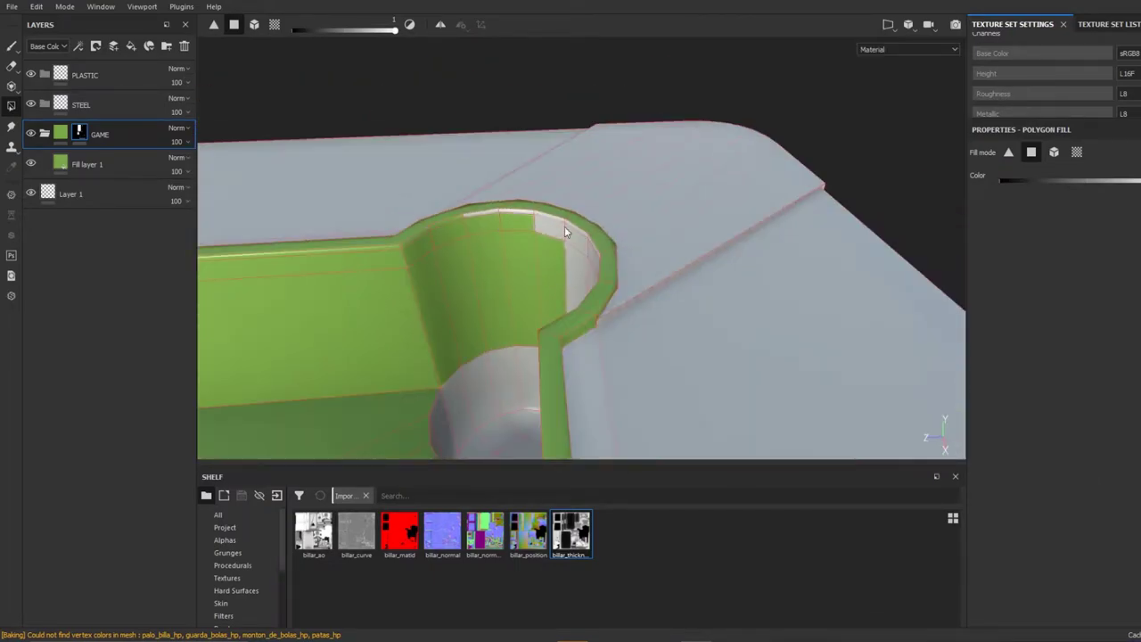
{"action": "mouse_move", "coordinate": [487, 214]}
{"action": "left_mouse_down", "text": "alt"}
{"action": "mouse_move", "coordinate": [599, 217]}
{"action": "mouse_move", "coordinate": [555, 303]}
{"action": "mouse_move", "coordinate": [89, 339]}
{"action": "mouse_move", "coordinate": [636, 236]}
{"action": "left_mouse_up", "text": "alt"}
{"action": "mouse_move", "coordinate": [625, 170]}
{"action": "left_mouse_down", "text": "alt"}
{"action": "mouse_move", "coordinate": [810, 160]}
{"action": "mouse_move", "coordinate": [723, 223]}
{"action": "mouse_move", "coordinate": [537, 257]}
{"action": "mouse_move", "coordinate": [1030, 201]}
{"action": "mouse_move", "coordinate": [1040, 306]}
{"action": "mouse_move", "coordinate": [371, 331]}
{"action": "mouse_move", "coordinate": [223, 249]}
{"action": "left_mouse_up", "text": "alt"}
- Apply the Fibers smart mask to the copy of Fill layer 1
{"action": "left_click", "coordinate": [110, 175]}
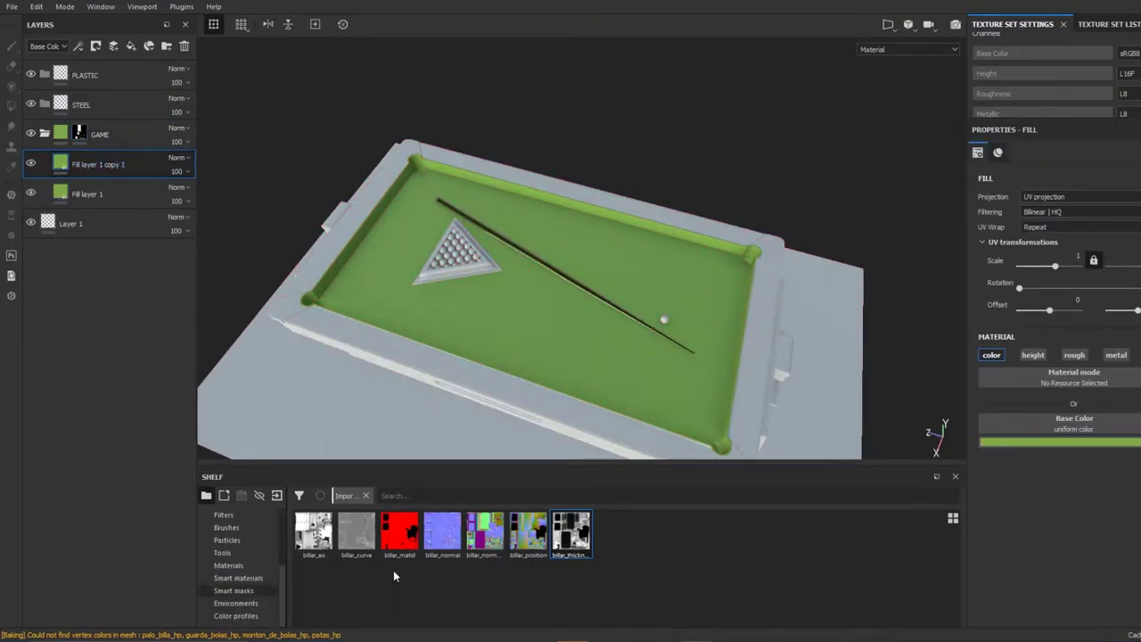
{"action": "left_click", "coordinate": [233, 591]}
{"action": "left_click_drag", "start_coordinate": [957, 541], "coordinate": [952, 589]}
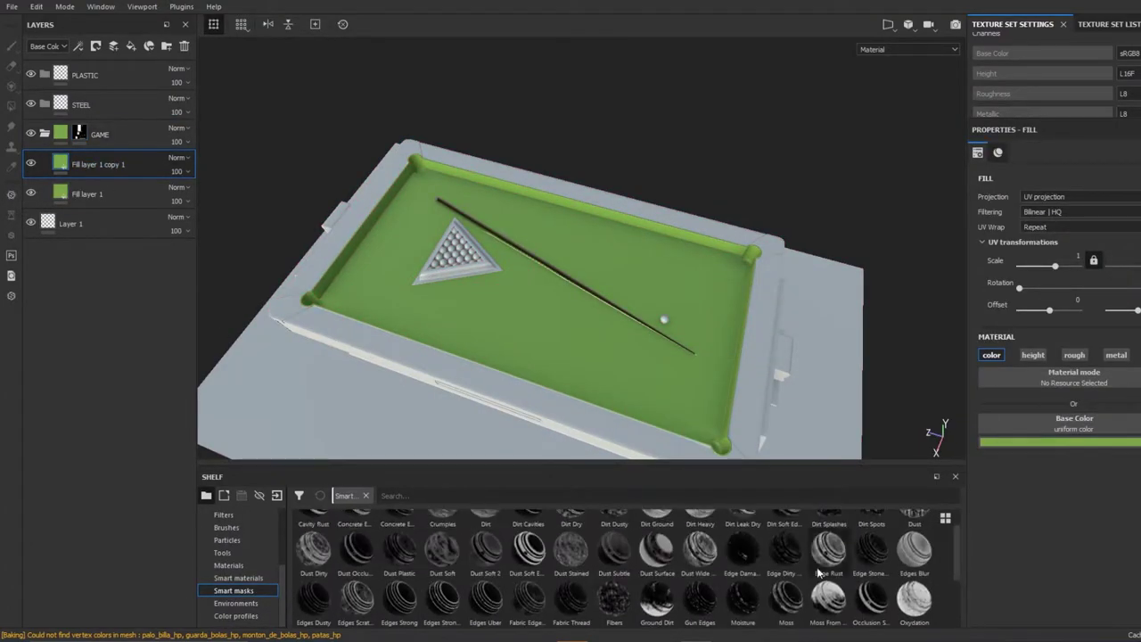
{"action": "left_click_drag", "start_coordinate": [614, 598], "coordinate": [116, 164]}
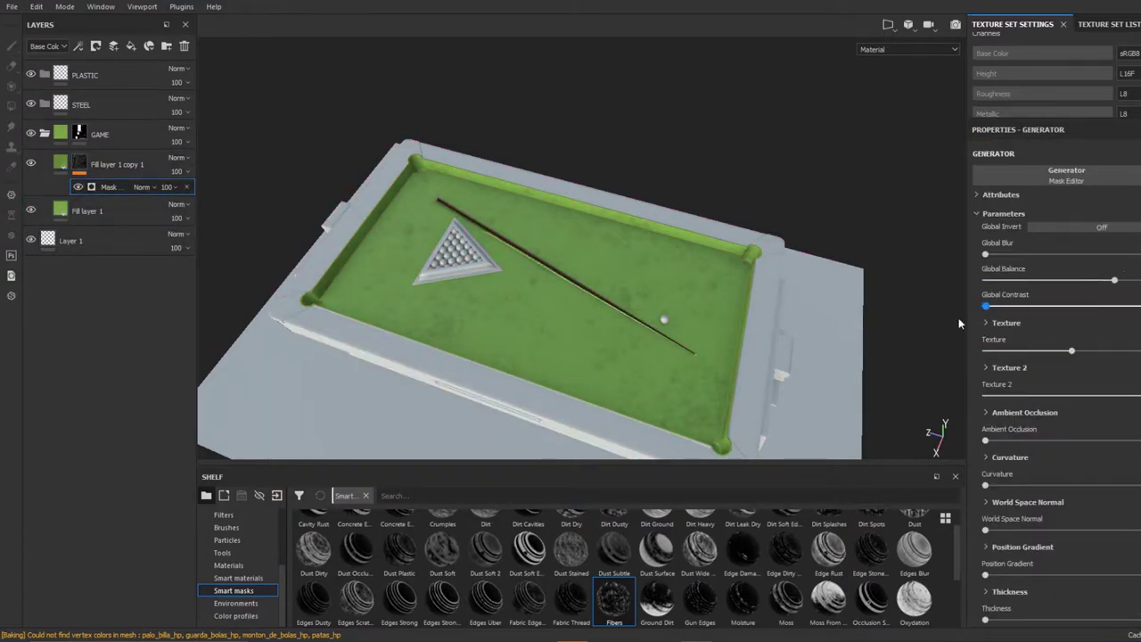
- Switch to polygon fill and select the fill copy's mask for editing
{"action": "key", "text": "4"}
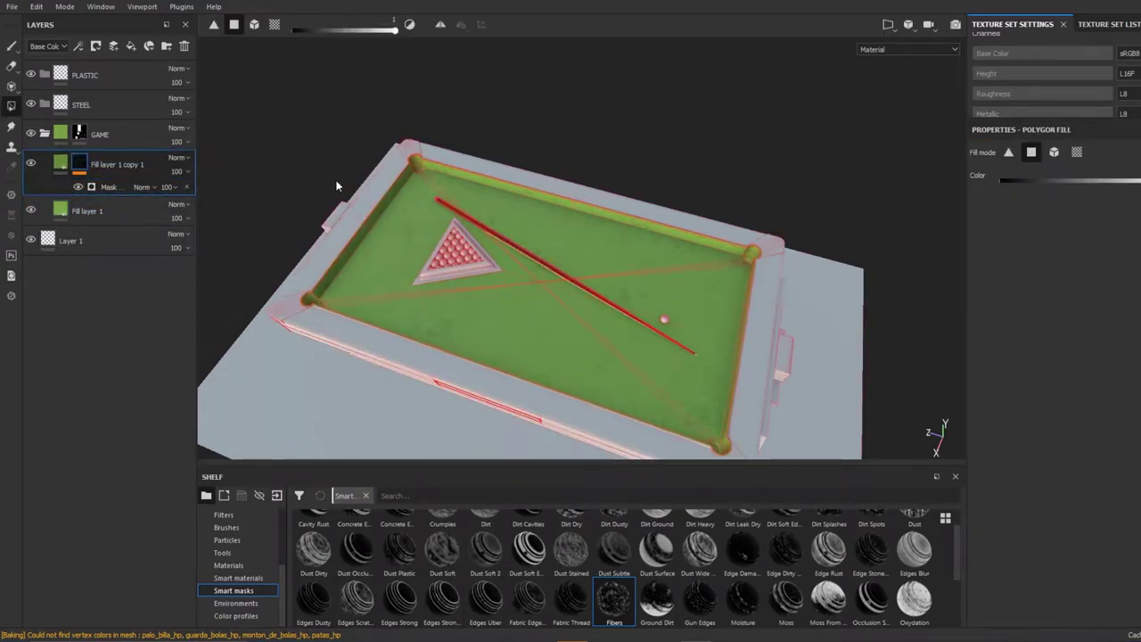
{"action": "scroll", "coordinate": [933, 576], "scroll_direction": "up", "scroll_amount": 1}
{"action": "left_click", "coordinate": [109, 186]}
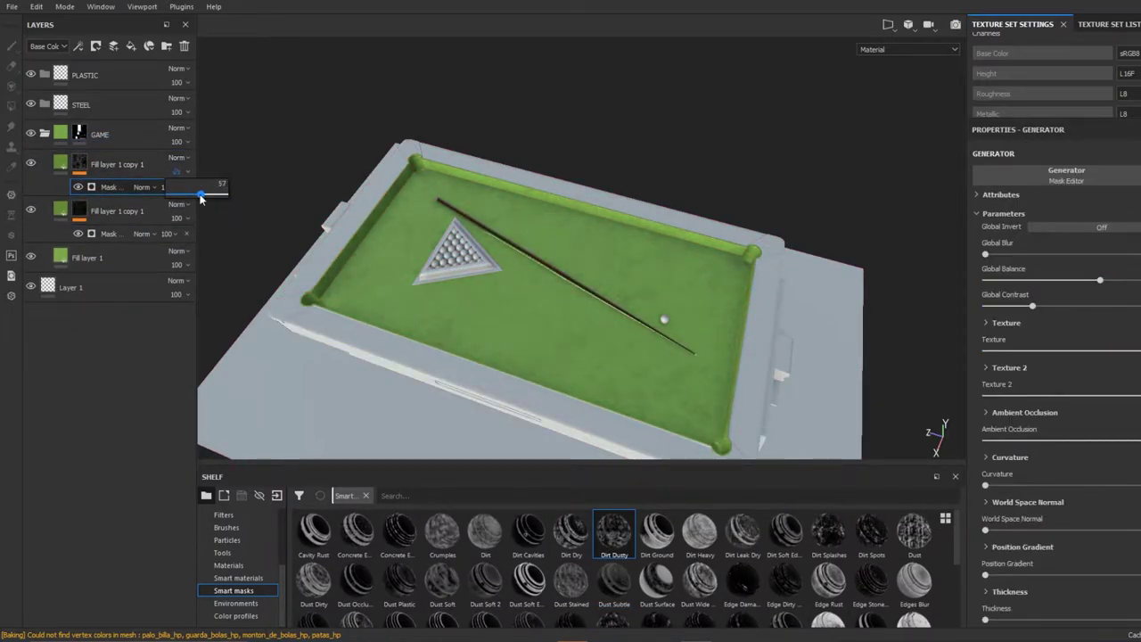
{"action": "left_click_drag", "start_coordinate": [501, 302], "coordinate": [604, 298], "text": "alt"}
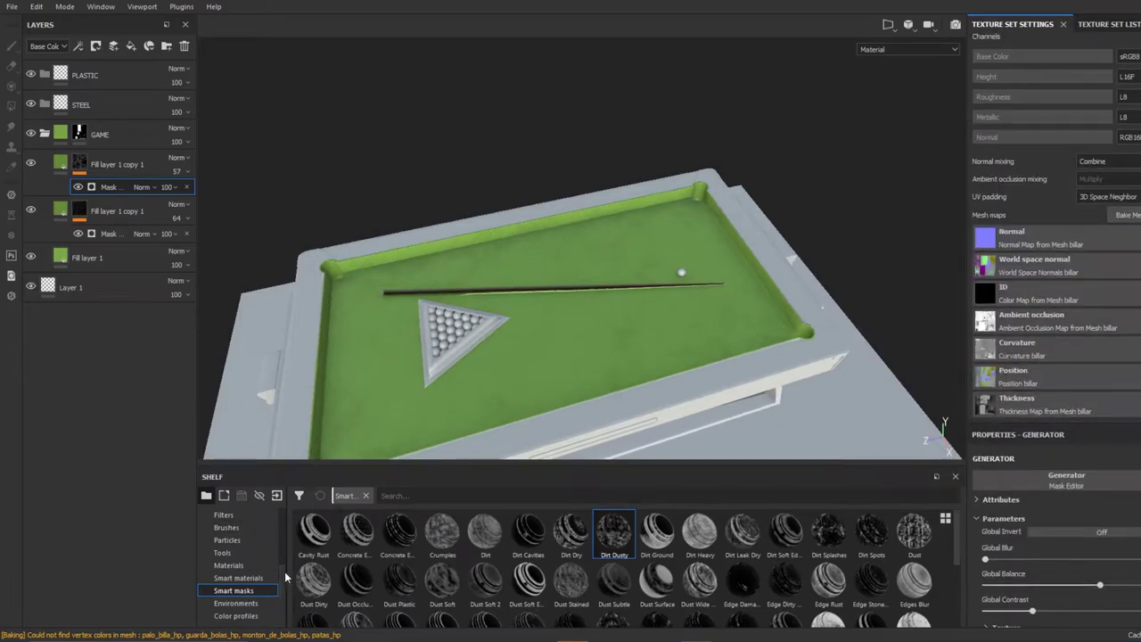
- Assign the baked billar_normal texture to the Normal mesh map slot
{"action": "scroll", "coordinate": [267, 578], "scroll_direction": "up", "scroll_amount": 3}
{"action": "left_click", "coordinate": [230, 566]}
{"action": "mouse_move", "coordinate": [486, 534]}
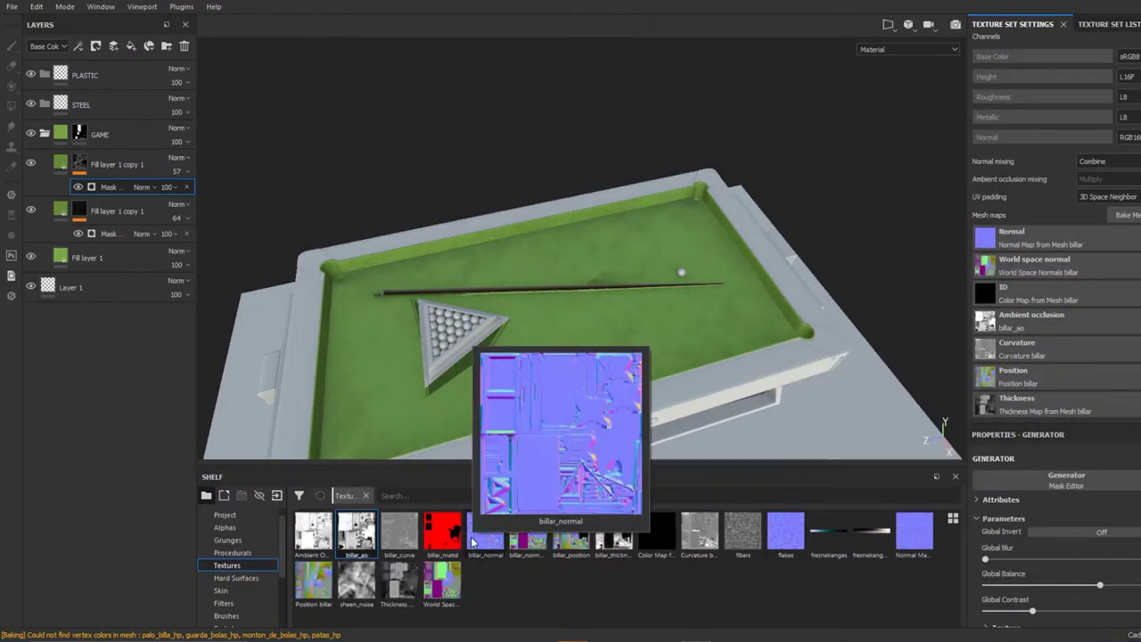
{"action": "left_click_drag", "start_coordinate": [472, 542], "coordinate": [984, 237]}
{"action": "mouse_move", "coordinate": [776, 303]}
{"action": "left_mouse_down", "text": "alt"}
{"action": "mouse_move", "coordinate": [589, 395]}
{"action": "mouse_move", "coordinate": [404, 359]}
{"action": "left_mouse_up", "text": "alt"}
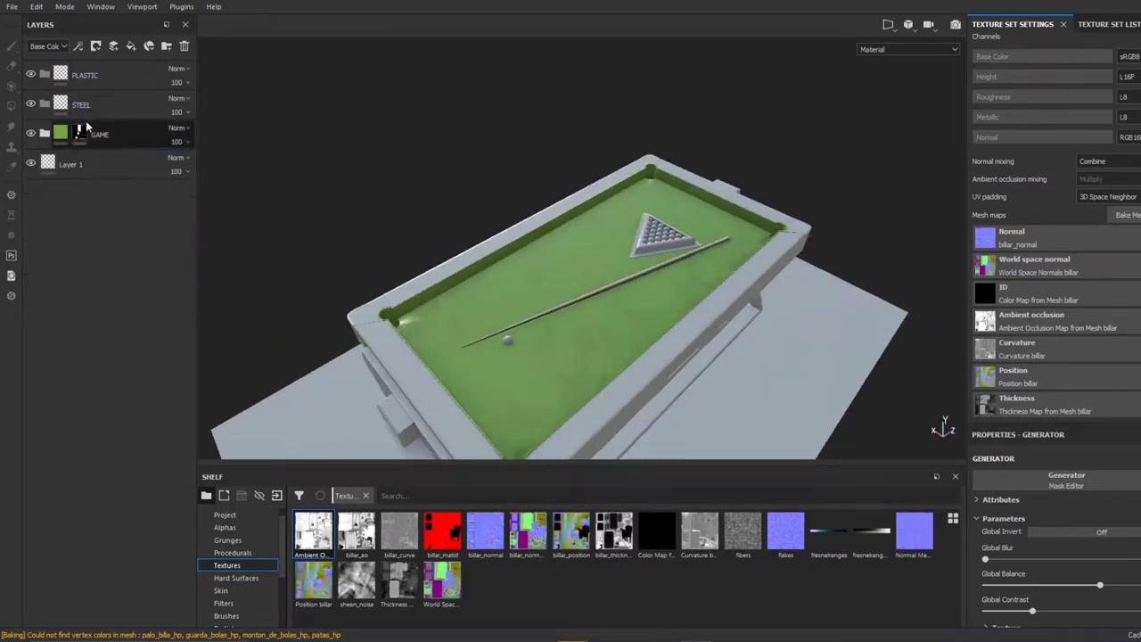
- Place a fill copy above GAME and open mask options for the STEEL group
{"action": "left_click_drag", "start_coordinate": [86, 129], "coordinate": [98, 134]}
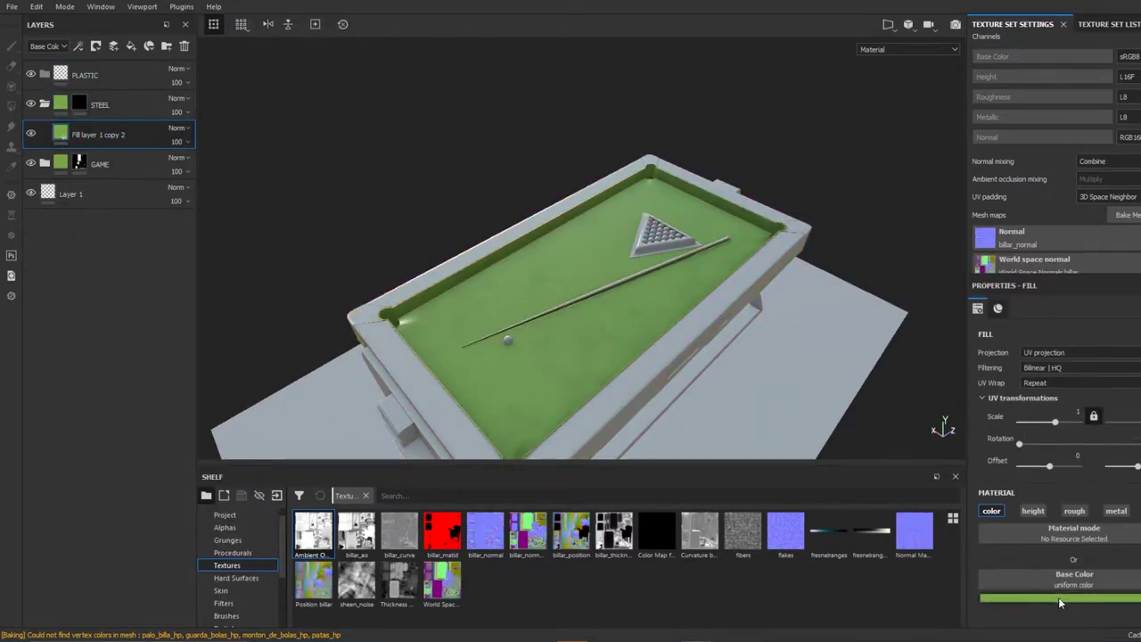
{"action": "left_click", "coordinate": [79, 104]}
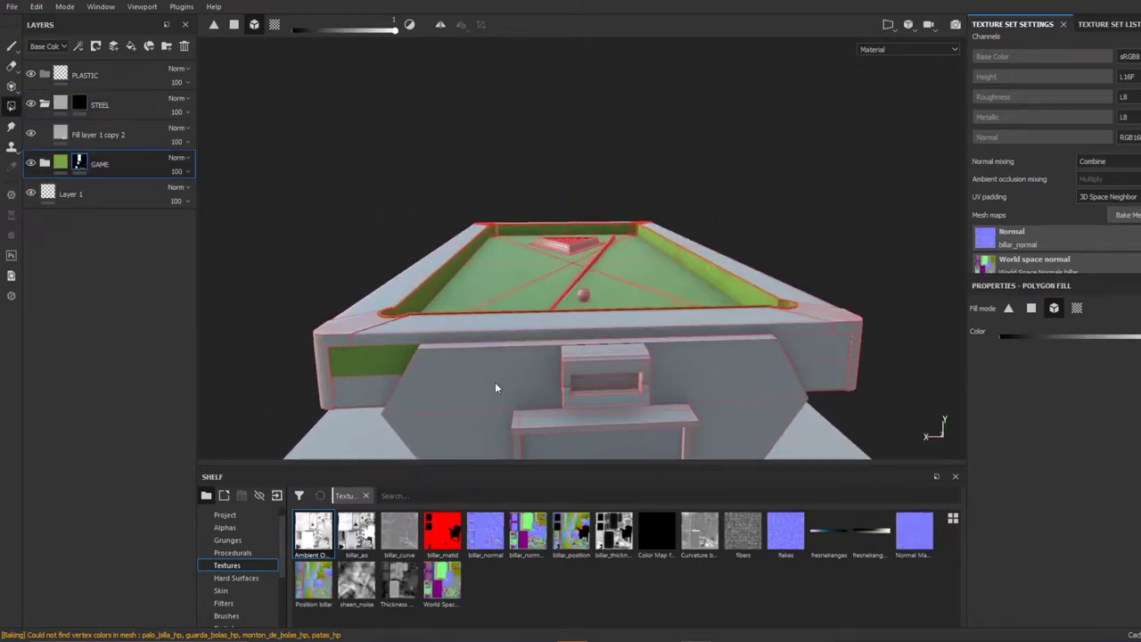
{"action": "mouse_move", "coordinate": [383, 361]}
{"action": "left_mouse_down", "text": "alt"}
{"action": "mouse_move", "coordinate": [586, 339]}
{"action": "mouse_move", "coordinate": [517, 280]}
{"action": "mouse_move", "coordinate": [731, 257]}
{"action": "mouse_move", "coordinate": [476, 337]}
{"action": "left_mouse_up", "text": "alt"}
{"action": "left_click", "coordinate": [96, 45]}
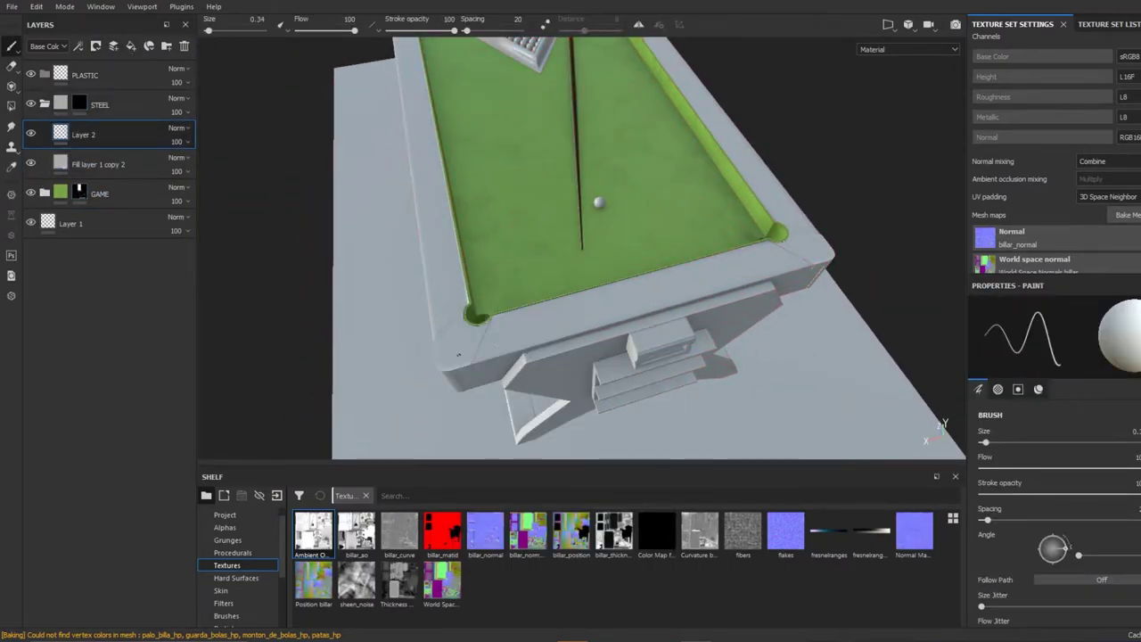
{"action": "right_click", "coordinate": [79, 104]}
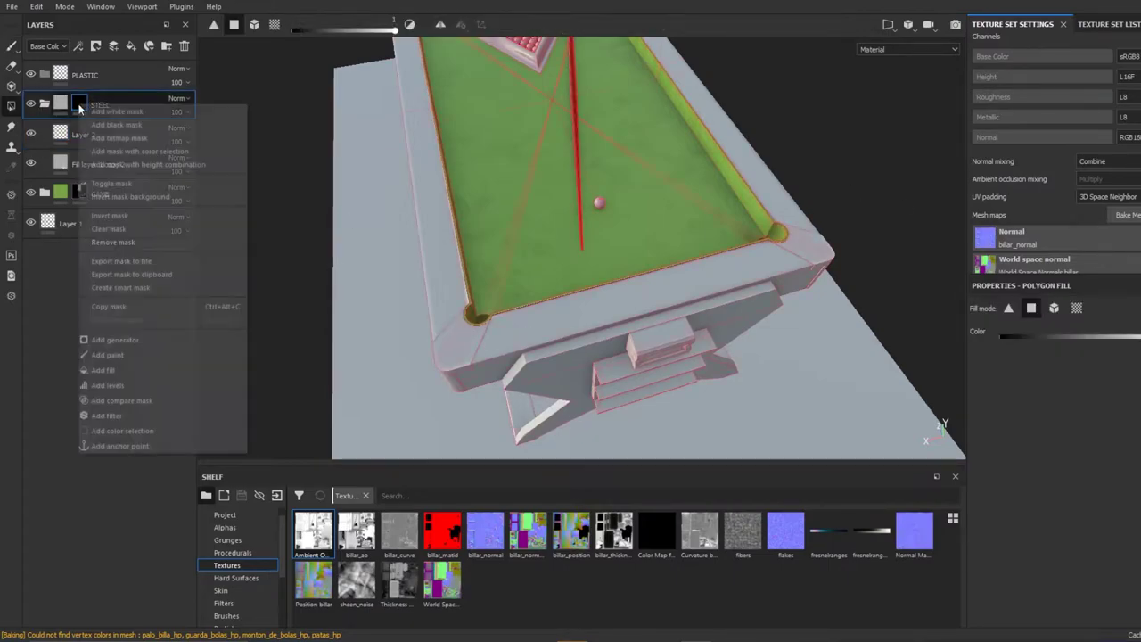
- Inspect the green strip islands in the 2D UV layout, then return to 3D
{"action": "key", "text": "F3"}
{"action": "scroll", "coordinate": [499, 219], "scroll_direction": "up", "scroll_amount": 3}
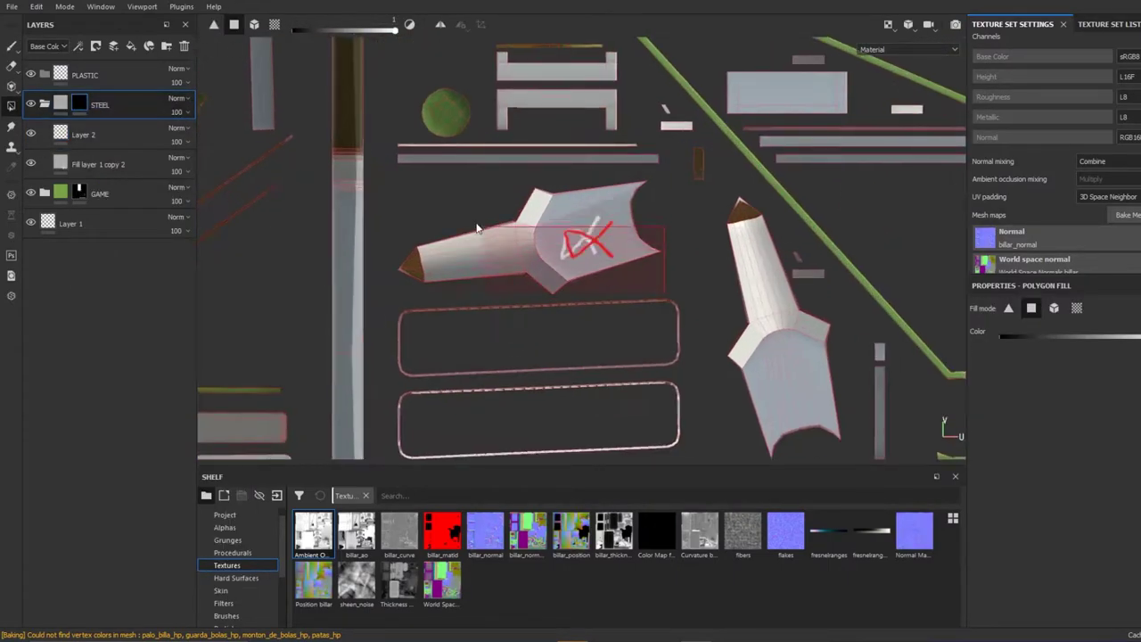
{"action": "middle_click_drag", "start_coordinate": [679, 274], "coordinate": [621, 214]}
{"action": "middle_click_drag", "start_coordinate": [567, 275], "coordinate": [662, 212]}
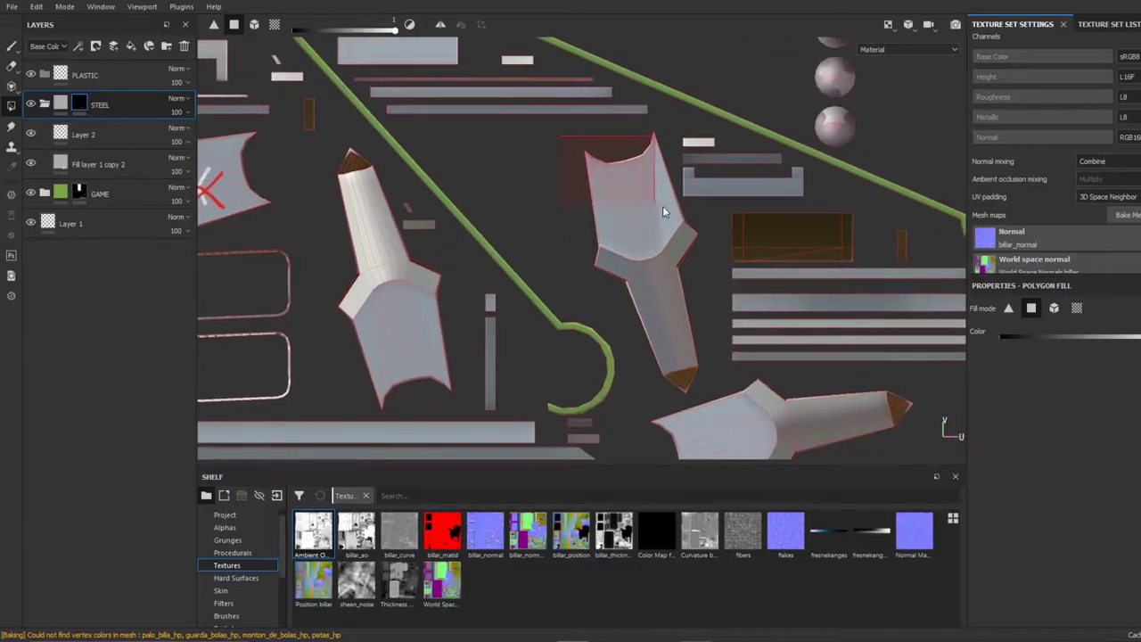
{"action": "middle_click_drag", "start_coordinate": [674, 384], "coordinate": [764, 356]}
{"action": "scroll", "coordinate": [495, 228], "scroll_direction": "down", "scroll_amount": 5}
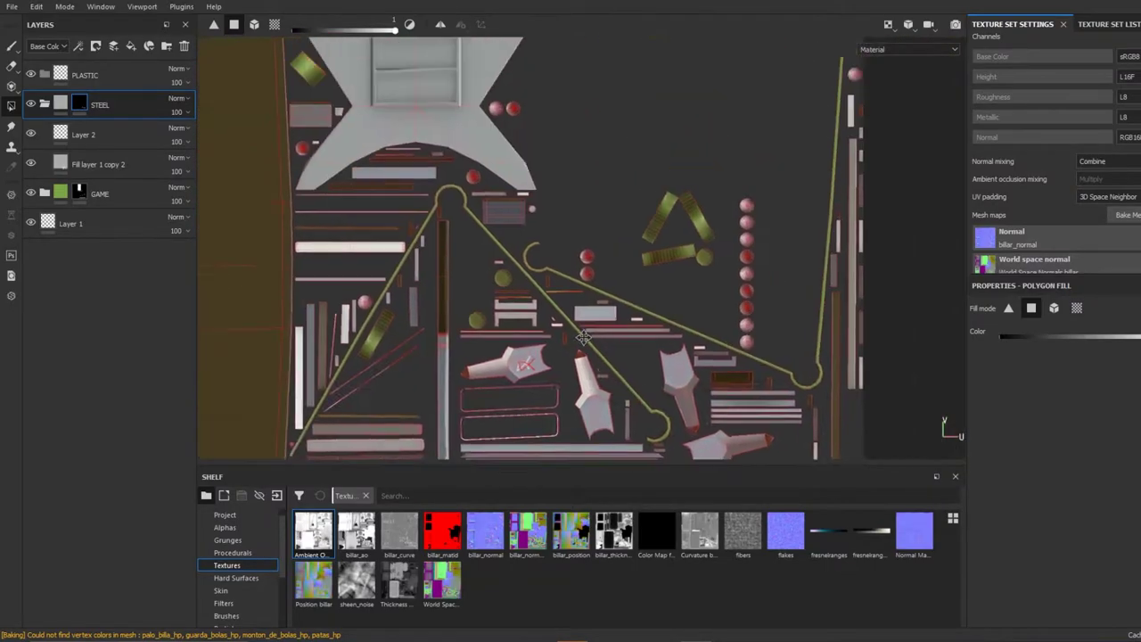
{"action": "key", "text": "F2"}
{"action": "scroll", "coordinate": [236, 570], "scroll_direction": "down", "scroll_amount": 3}
- Drag a smart mask from the shelf onto the layer stack
{"action": "left_click", "coordinate": [245, 604]}
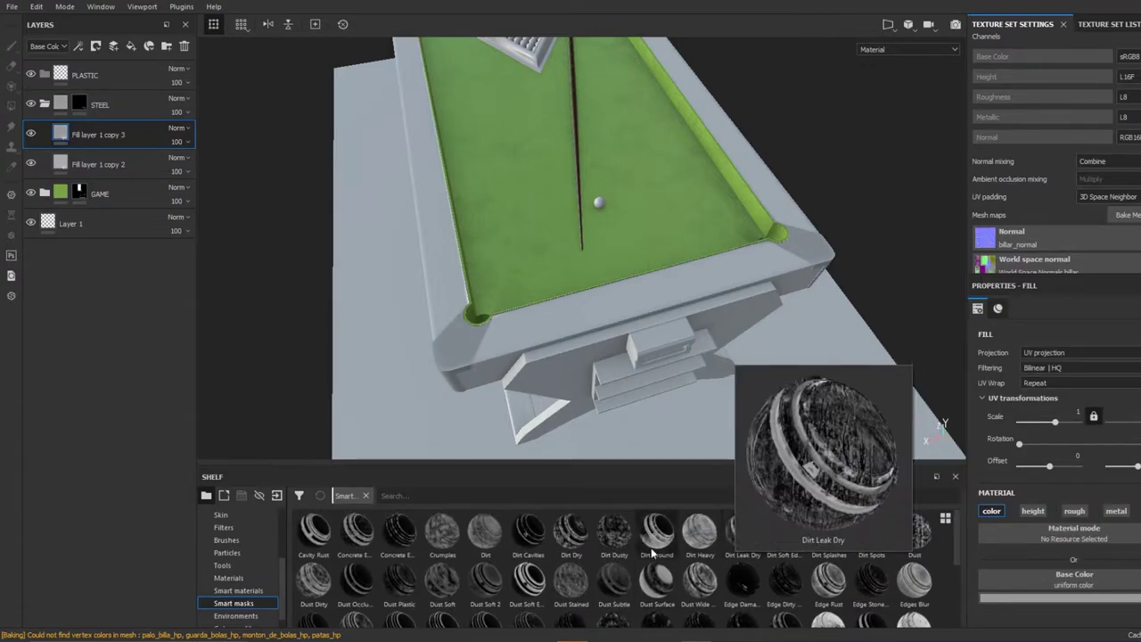
{"action": "scroll", "coordinate": [952, 601], "scroll_direction": "down", "scroll_amount": 3}
{"action": "scroll", "coordinate": [813, 579], "scroll_direction": "up", "scroll_amount": 1}
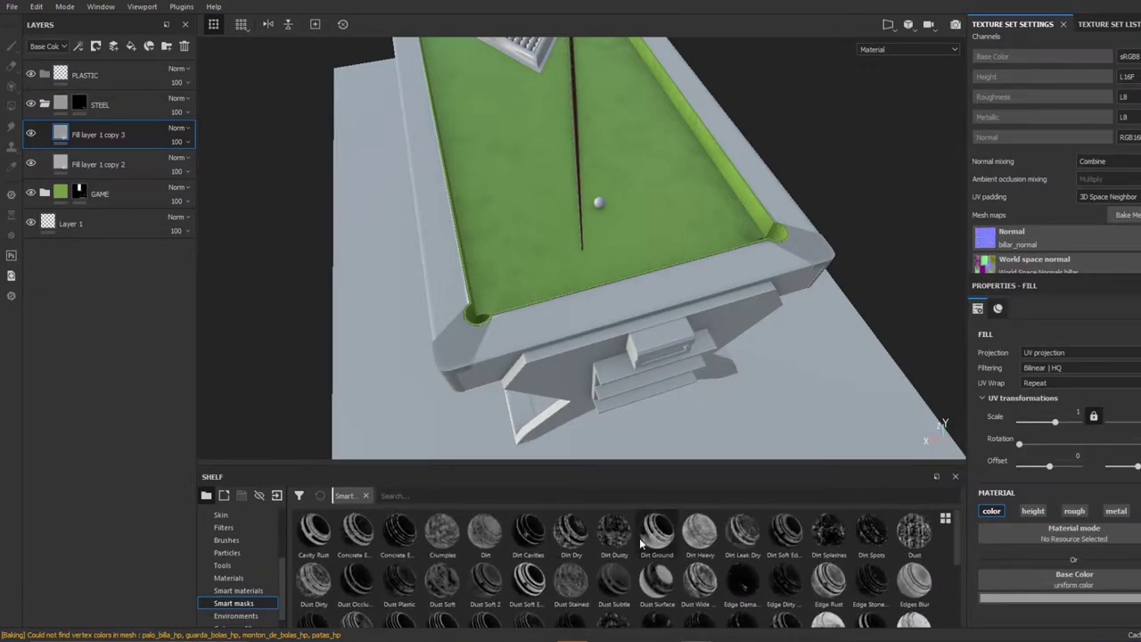
{"action": "left_click_drag", "start_coordinate": [613, 531], "coordinate": [116, 134]}
{"action": "scroll", "coordinate": [580, 268], "scroll_direction": "up", "scroll_amount": 3}
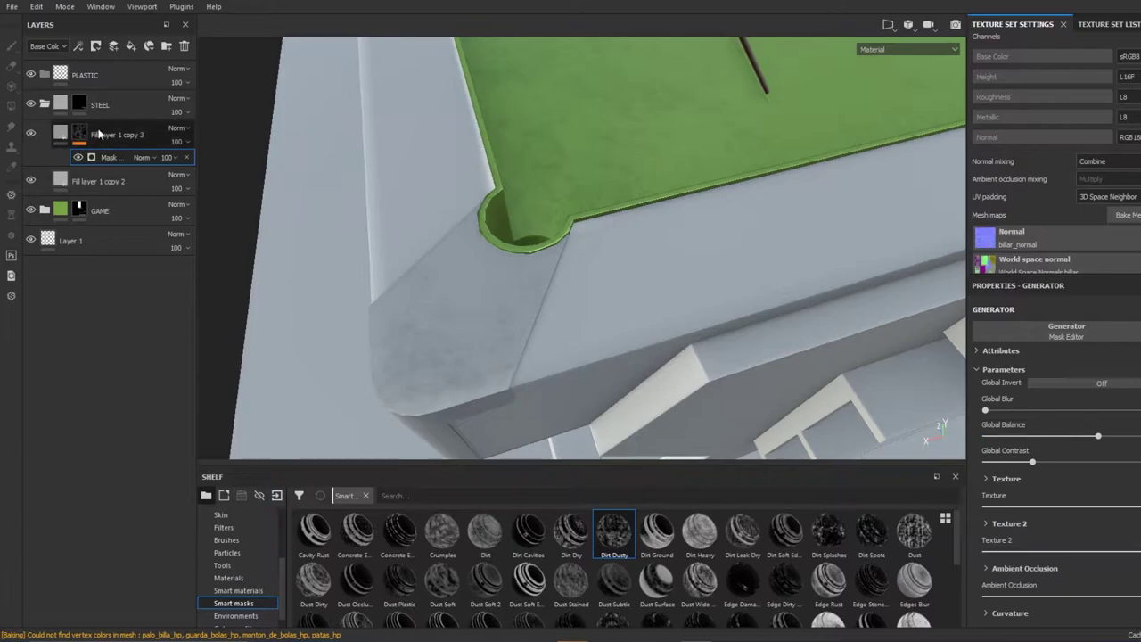
{"action": "scroll", "coordinate": [219, 165], "scroll_direction": "down", "scroll_amount": 5}
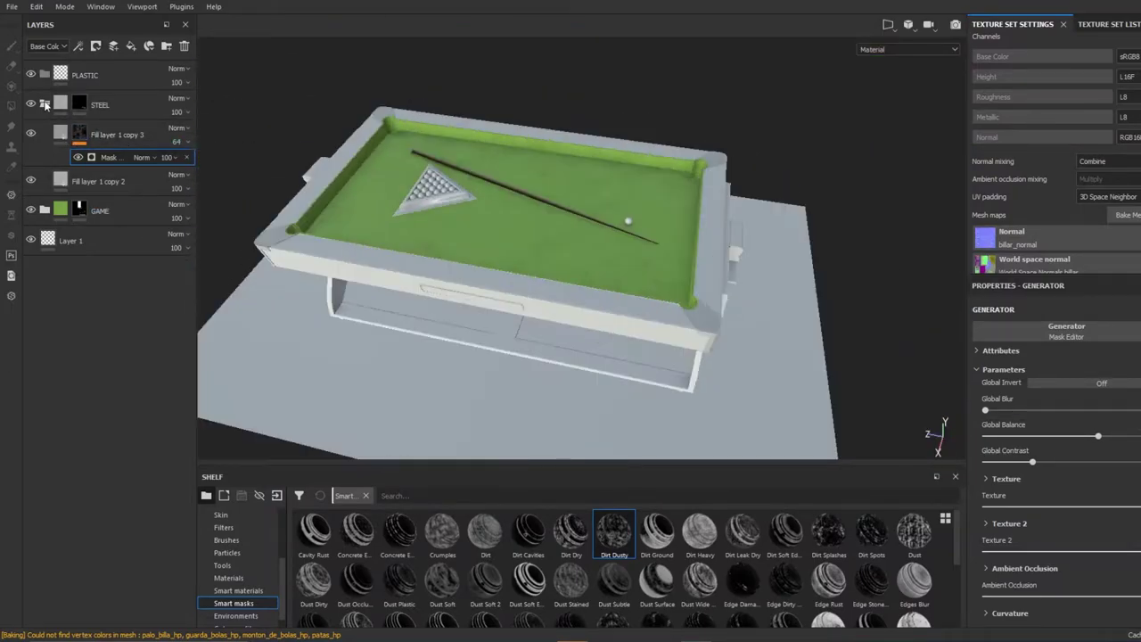
- Give the PLASTIC group a black mask and fill layer, then pick its mask faces
{"action": "right_click", "coordinate": [100, 75]}
{"action": "left_click", "coordinate": [128, 94]}
{"action": "left_click", "coordinate": [89, 106]}
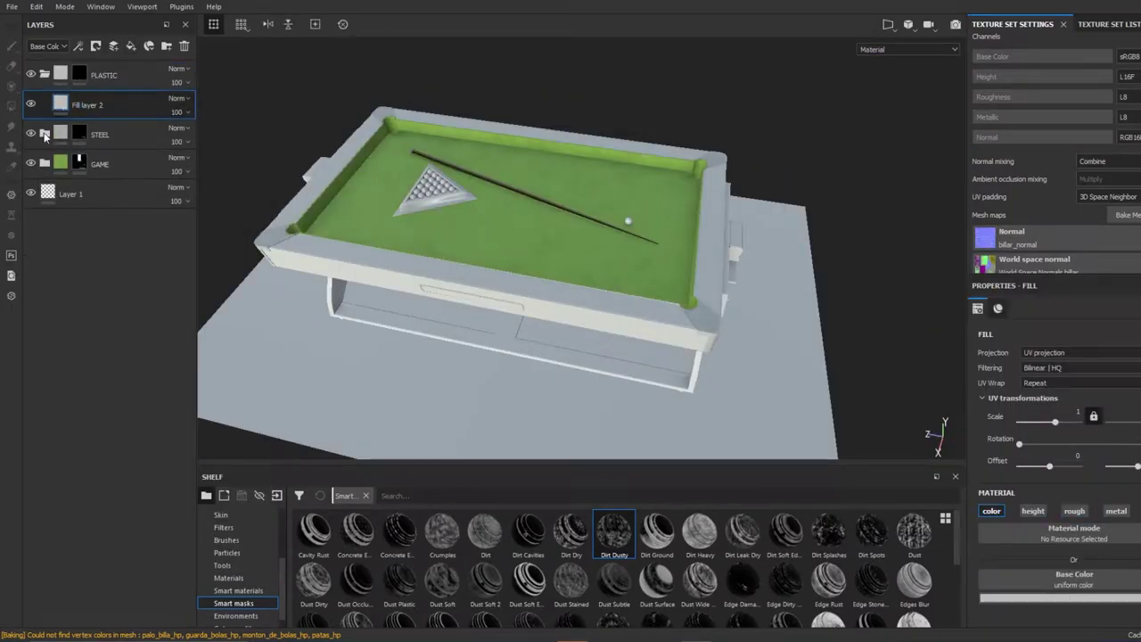
{"action": "left_click_drag", "start_coordinate": [709, 341], "coordinate": [539, 319], "text": "alt"}
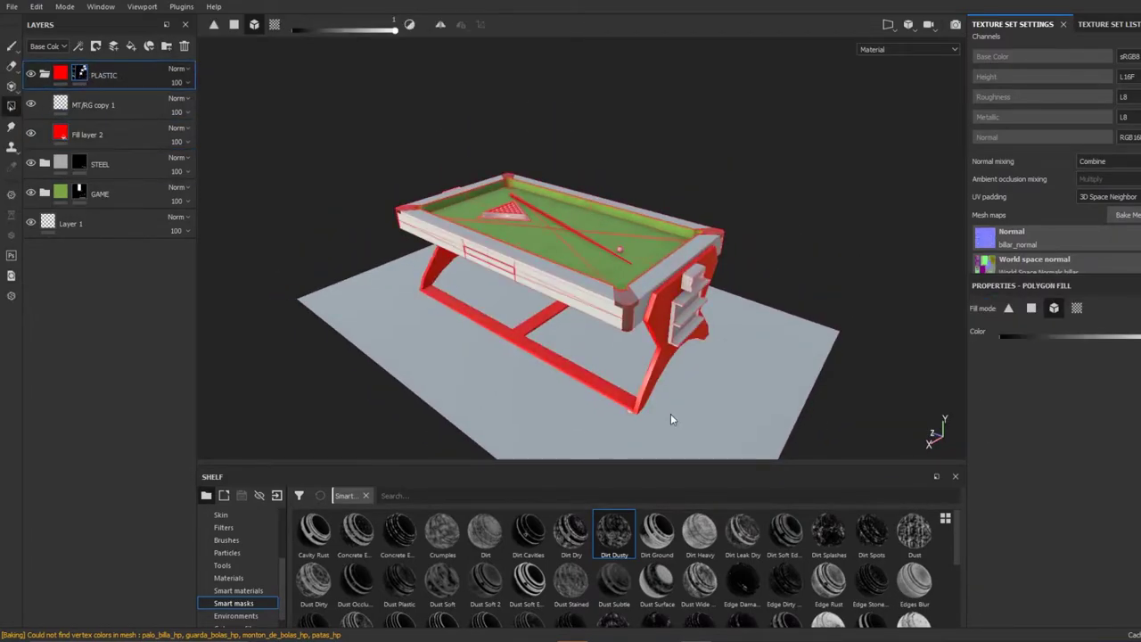
{"action": "left_click_drag", "start_coordinate": [670, 414], "coordinate": [693, 337], "text": "alt"}
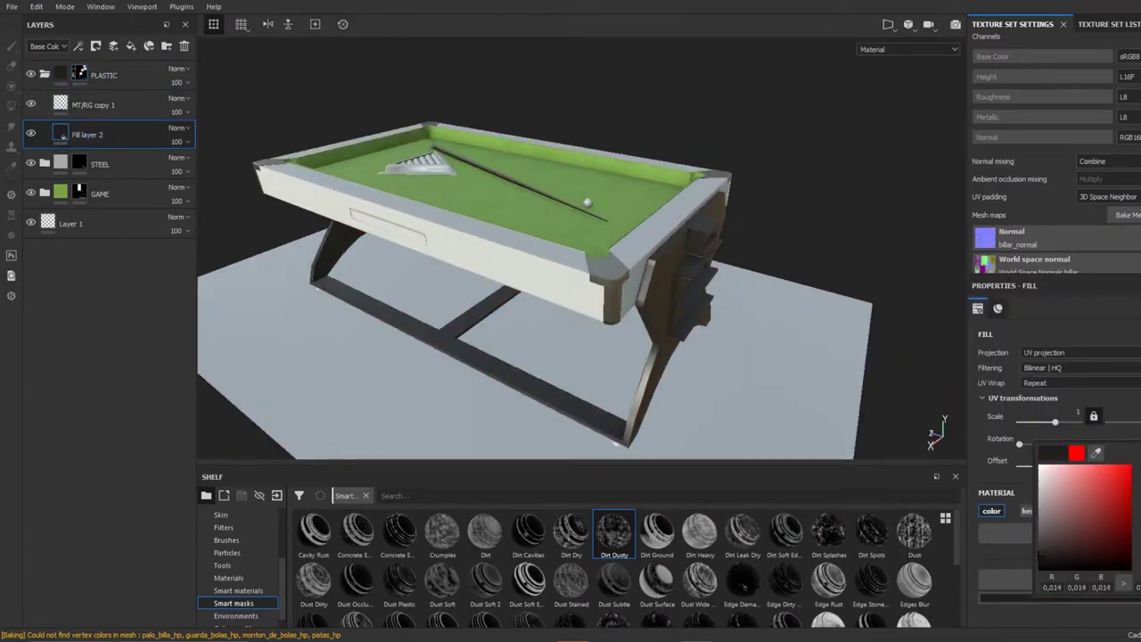
{"action": "mouse_move", "coordinate": [642, 387]}
{"action": "left_mouse_down", "text": "alt"}
{"action": "mouse_move", "coordinate": [604, 393]}
{"action": "mouse_move", "coordinate": [553, 338]}
{"action": "left_mouse_up", "text": "alt"}
{"action": "left_click", "coordinate": [103, 75]}
{"action": "left_click", "coordinate": [11, 104]}
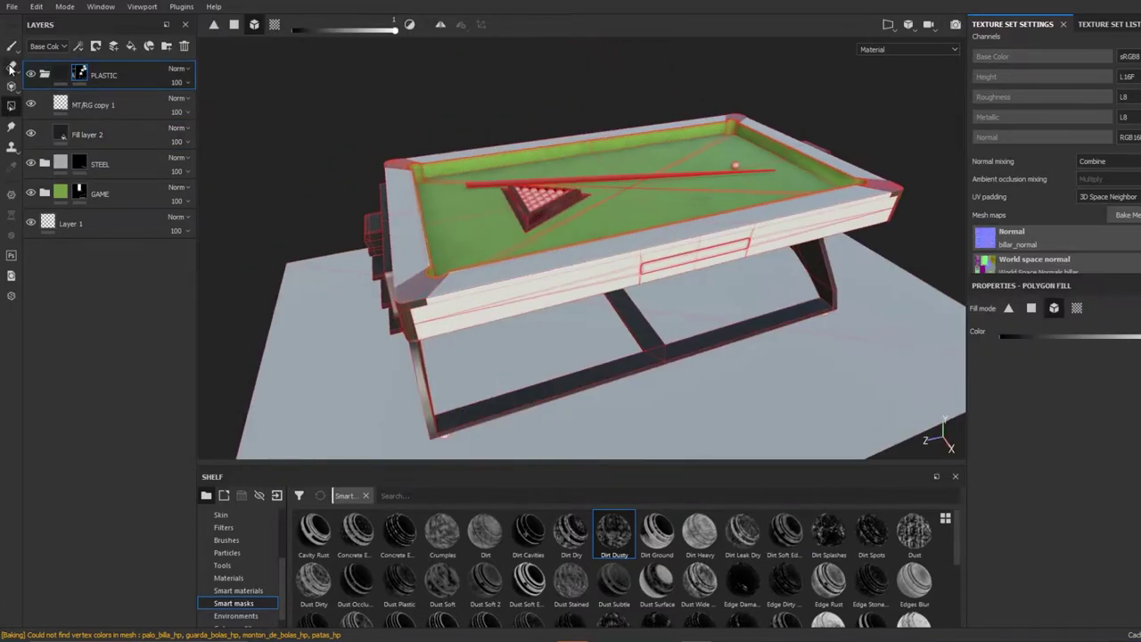
- Rename the new folder WOOD and give it a black mask and brown fill layer
{"action": "double_click", "coordinate": [101, 71]}
{"action": "type", "text": "D"}
{"action": "right_click", "coordinate": [81, 74]}
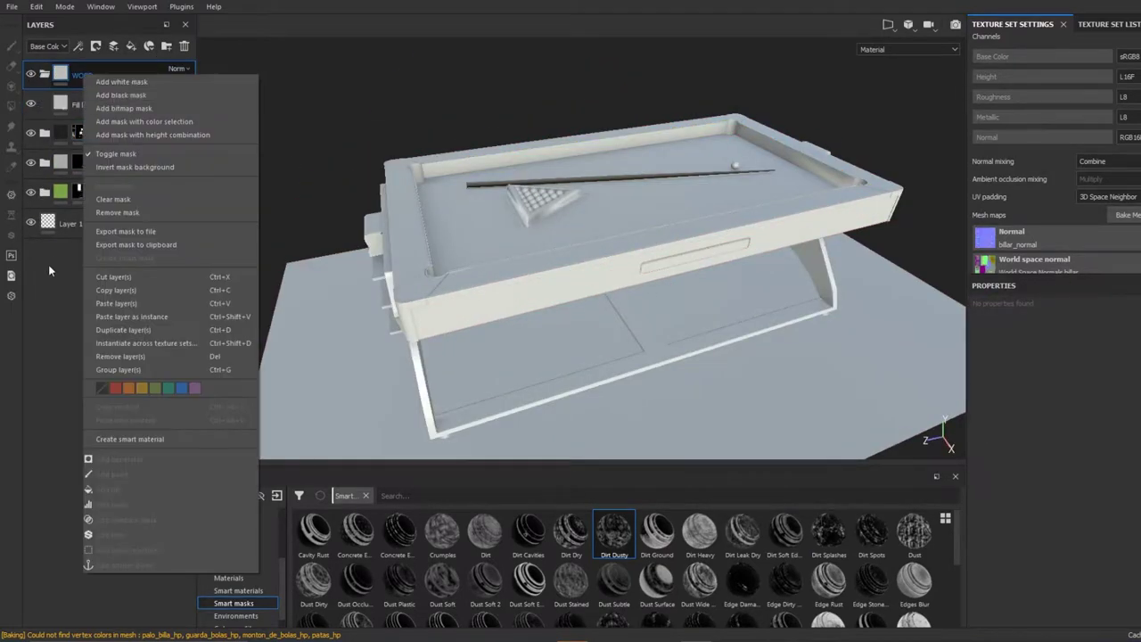
{"action": "right_click", "coordinate": [86, 166]}
{"action": "left_click", "coordinate": [147, 189]}
{"action": "left_click", "coordinate": [78, 202]}
{"action": "left_click", "coordinate": [1007, 533]}
{"action": "left_click_drag", "start_coordinate": [1122, 587], "coordinate": [1102, 530]}
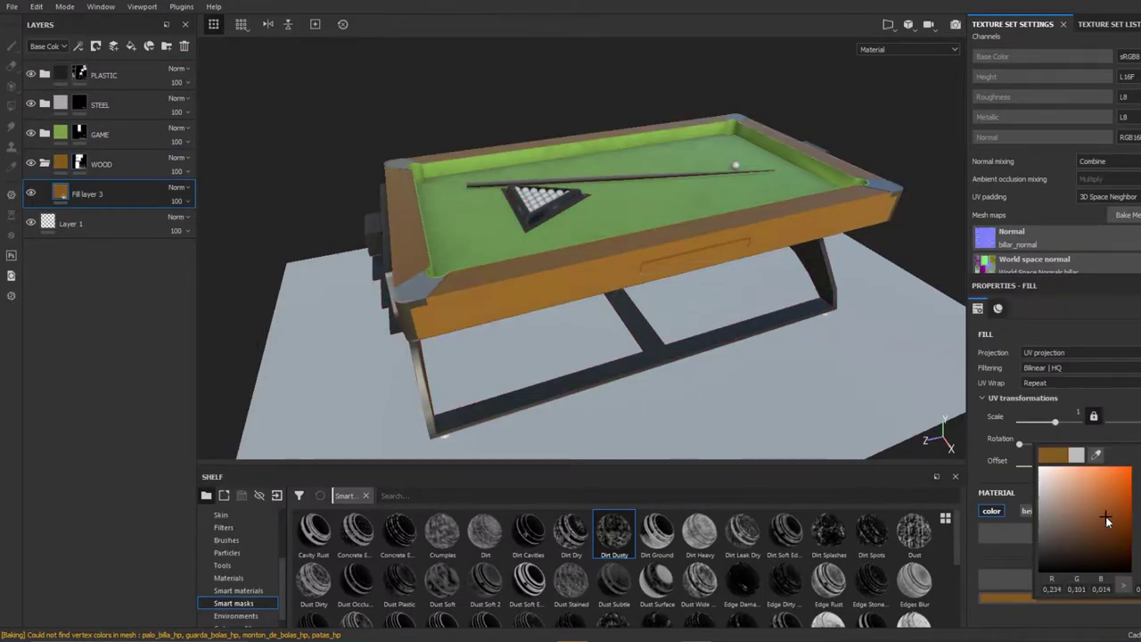
- Search smart materials for 'WOOD' and apply Wood Chest Stylized to the WOOD group
{"action": "left_click_drag", "start_coordinate": [624, 374], "coordinate": [571, 384], "text": "alt"}
{"action": "left_click", "coordinate": [234, 590]}
{"action": "type", "text": "WOOD"}
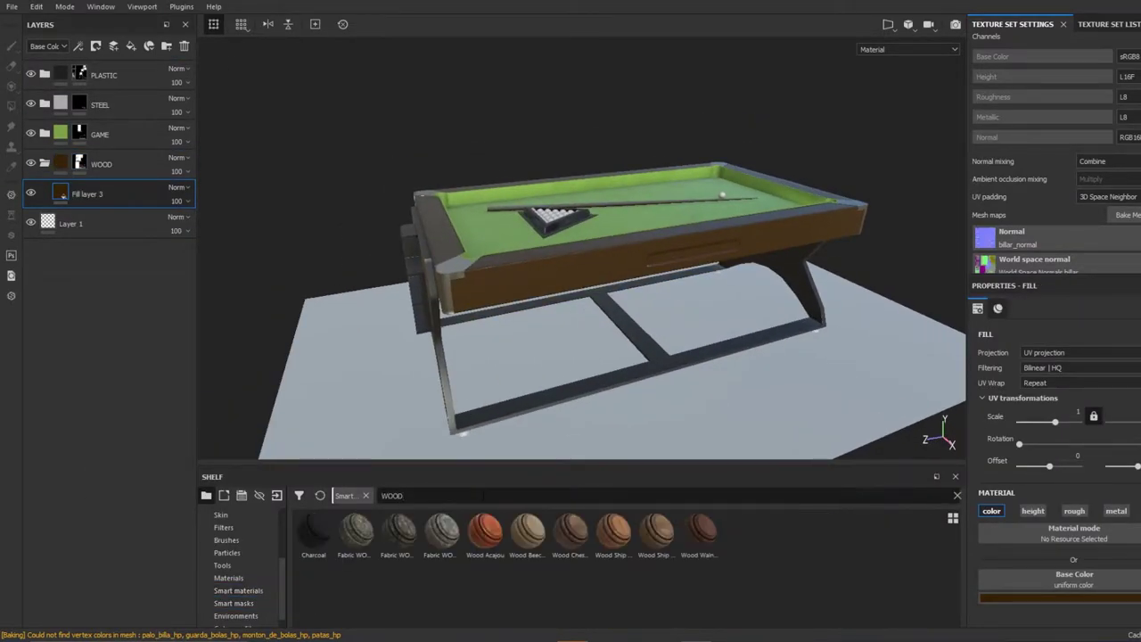
{"action": "left_click_drag", "start_coordinate": [571, 533], "coordinate": [56, 194]}
{"action": "left_click", "coordinate": [56, 193]}
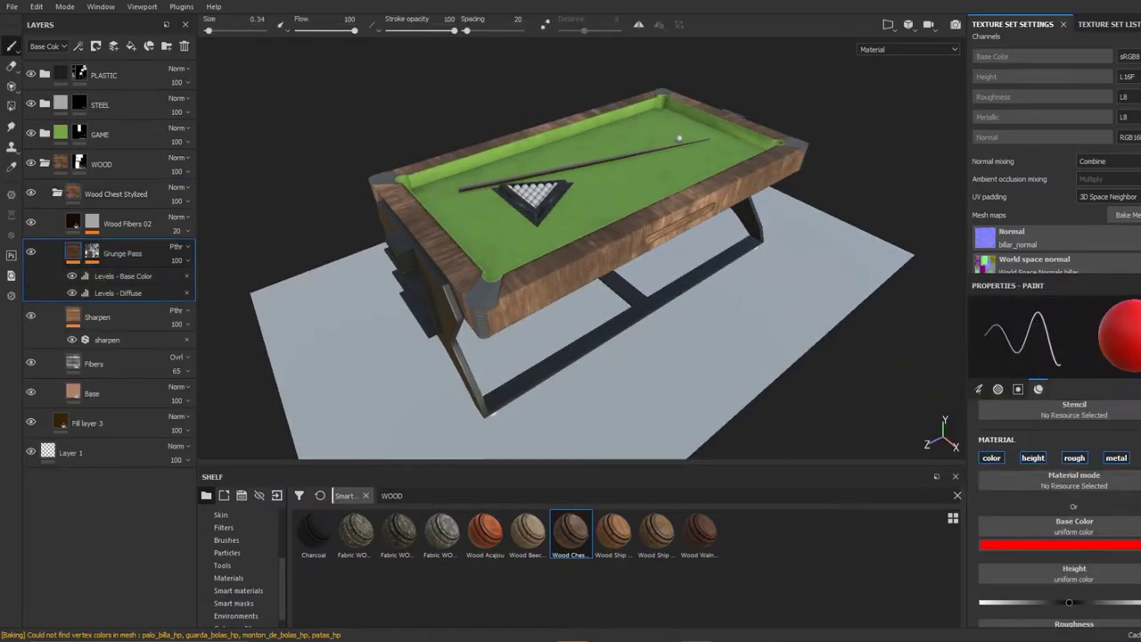
- Review the Fibers, Sharpen and Wood Fibers 02 sublayers, then select the WOOD mask for filling
{"action": "scroll", "coordinate": [1078, 535], "scroll_direction": "up", "scroll_amount": 2}
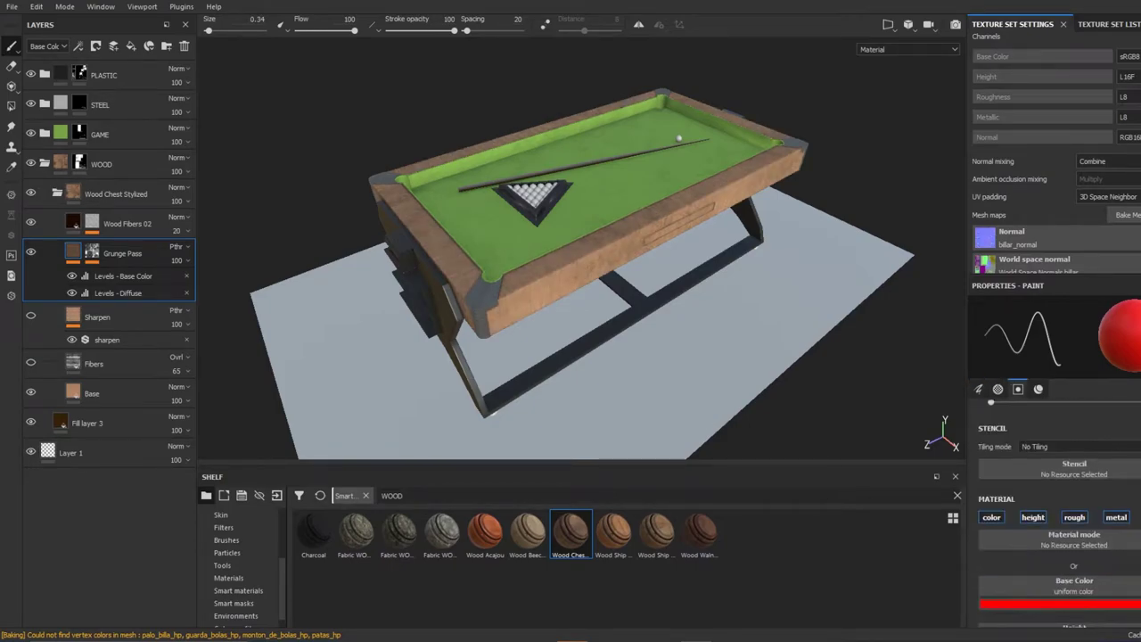
{"action": "scroll", "coordinate": [1095, 545], "scroll_direction": "up", "scroll_amount": 2}
{"action": "scroll", "coordinate": [1095, 545], "scroll_direction": "up", "scroll_amount": 2}
{"action": "scroll", "coordinate": [1095, 545], "scroll_direction": "up", "scroll_amount": 2}
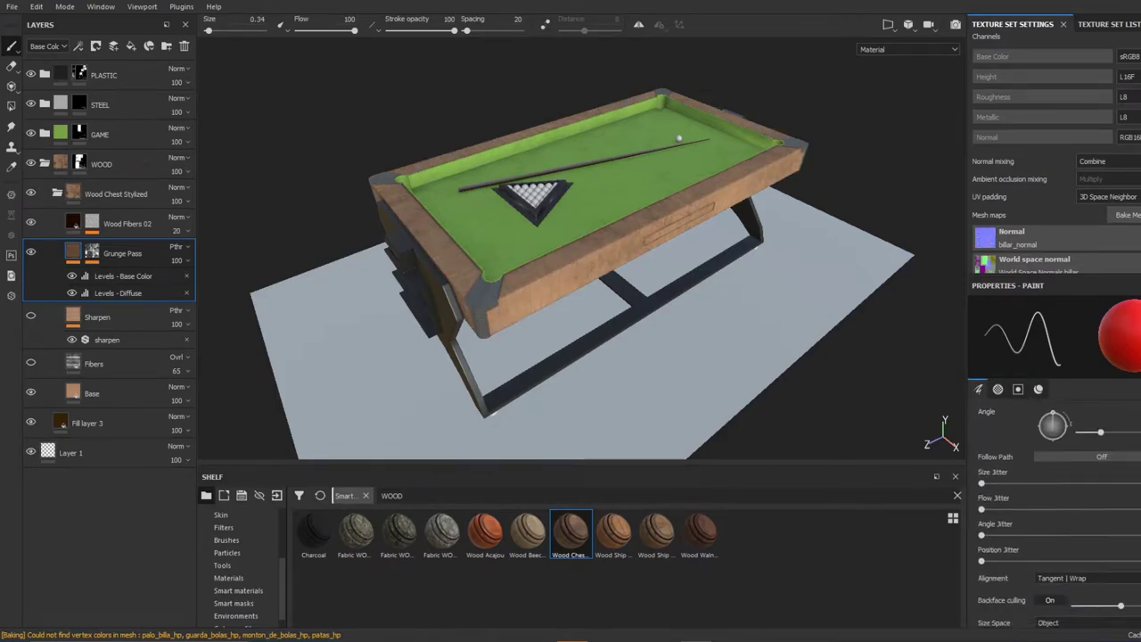
{"action": "left_click", "coordinate": [36, 373]}
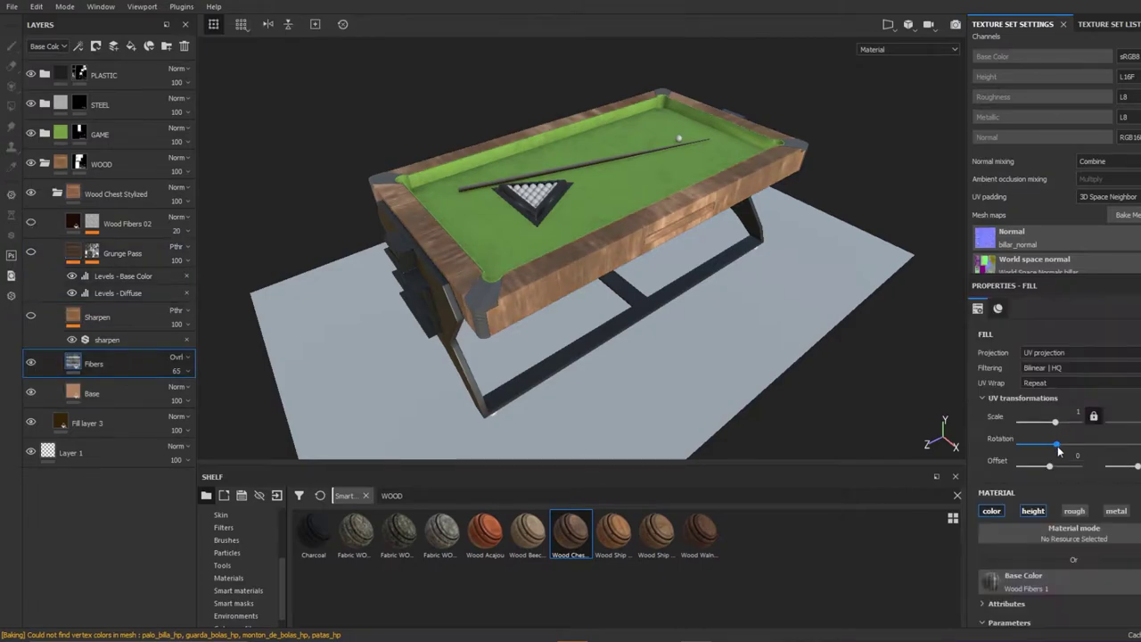
{"action": "left_click", "coordinate": [97, 320]}
{"action": "left_click_drag", "start_coordinate": [624, 294], "coordinate": [553, 294], "text": "alt"}
{"action": "left_click", "coordinate": [75, 225]}
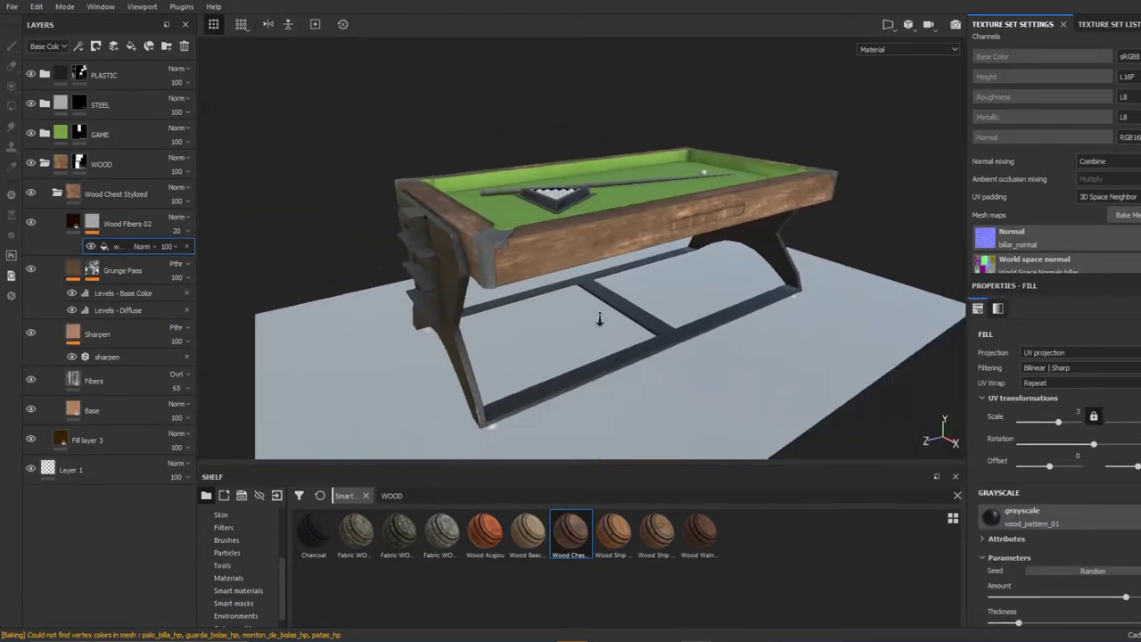
{"action": "left_click_drag", "start_coordinate": [624, 303], "coordinate": [471, 270], "text": "alt"}
{"action": "left_click", "coordinate": [97, 177]}
- Save the project after closing in on the front rail and drawer
{"action": "left_click_drag", "start_coordinate": [294, 356], "coordinate": [430, 354], "text": "alt"}
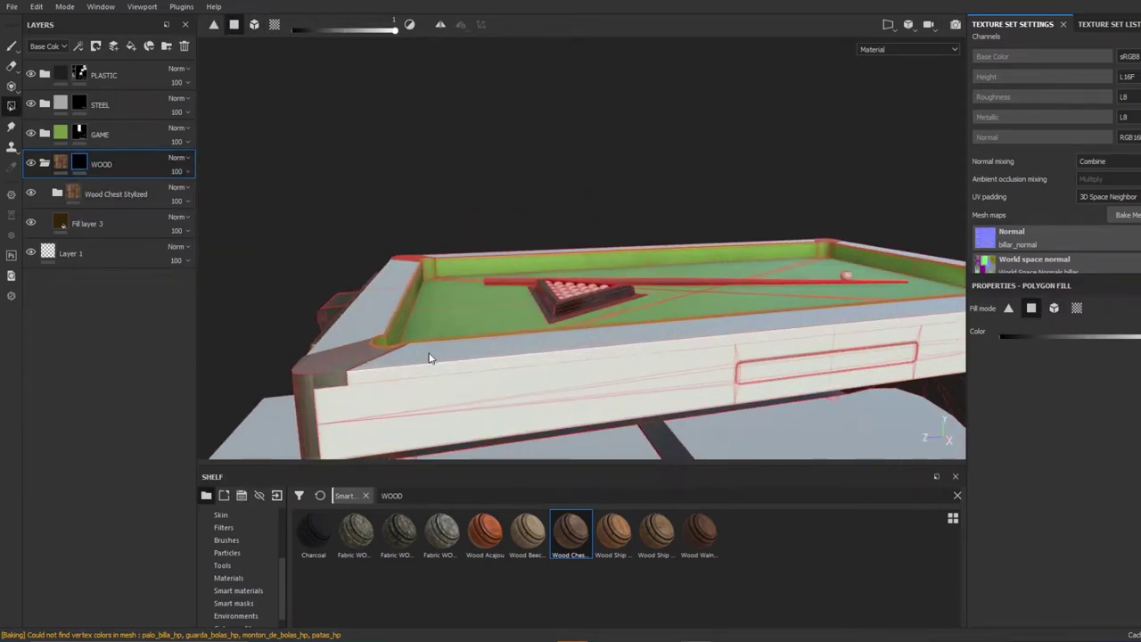
{"action": "scroll", "coordinate": [645, 395], "scroll_direction": "up", "scroll_amount": 5}
{"action": "scroll", "coordinate": [648, 284], "scroll_direction": "up", "scroll_amount": 5}
{"action": "mouse_move", "coordinate": [671, 261]}
{"action": "left_mouse_down", "text": "alt"}
{"action": "mouse_move", "coordinate": [669, 163]}
{"action": "mouse_move", "coordinate": [661, 345]}
{"action": "left_mouse_up", "text": "alt"}
{"action": "key", "text": "ctrl+s"}
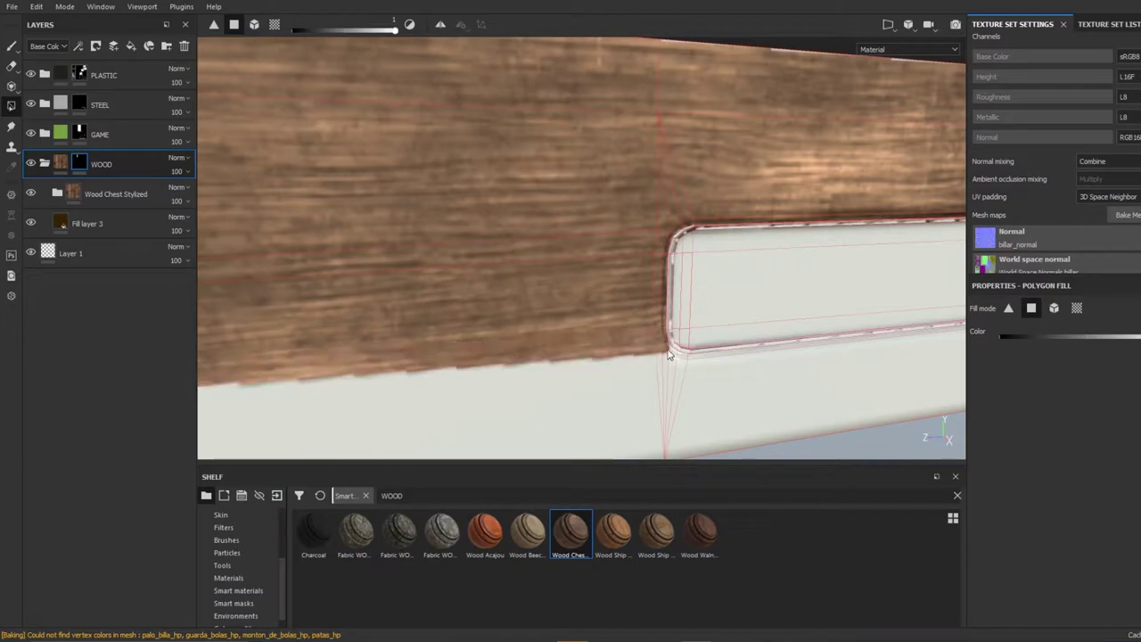
- Orbit around the corner pocket, felt and wooden rail's side and underside
{"action": "mouse_move", "coordinate": [671, 355]}
{"action": "left_mouse_down", "text": "alt"}
{"action": "mouse_move", "coordinate": [570, 402]}
{"action": "mouse_move", "coordinate": [311, 314]}
{"action": "mouse_move", "coordinate": [504, 385]}
{"action": "mouse_move", "coordinate": [485, 277]}
{"action": "mouse_move", "coordinate": [581, 303]}
{"action": "mouse_move", "coordinate": [637, 477]}
{"action": "mouse_move", "coordinate": [599, 300]}
{"action": "mouse_move", "coordinate": [401, 127]}
{"action": "left_mouse_up", "text": "alt"}
{"action": "mouse_move", "coordinate": [720, 224]}
{"action": "left_mouse_down", "text": "alt"}
{"action": "mouse_move", "coordinate": [475, 257]}
{"action": "mouse_move", "coordinate": [484, 230]}
{"action": "left_mouse_up", "text": "alt"}
{"action": "mouse_move", "coordinate": [554, 278]}
{"action": "left_mouse_down", "text": "alt"}
{"action": "mouse_move", "coordinate": [479, 295]}
{"action": "mouse_move", "coordinate": [546, 258]}
{"action": "left_mouse_up", "text": "alt"}
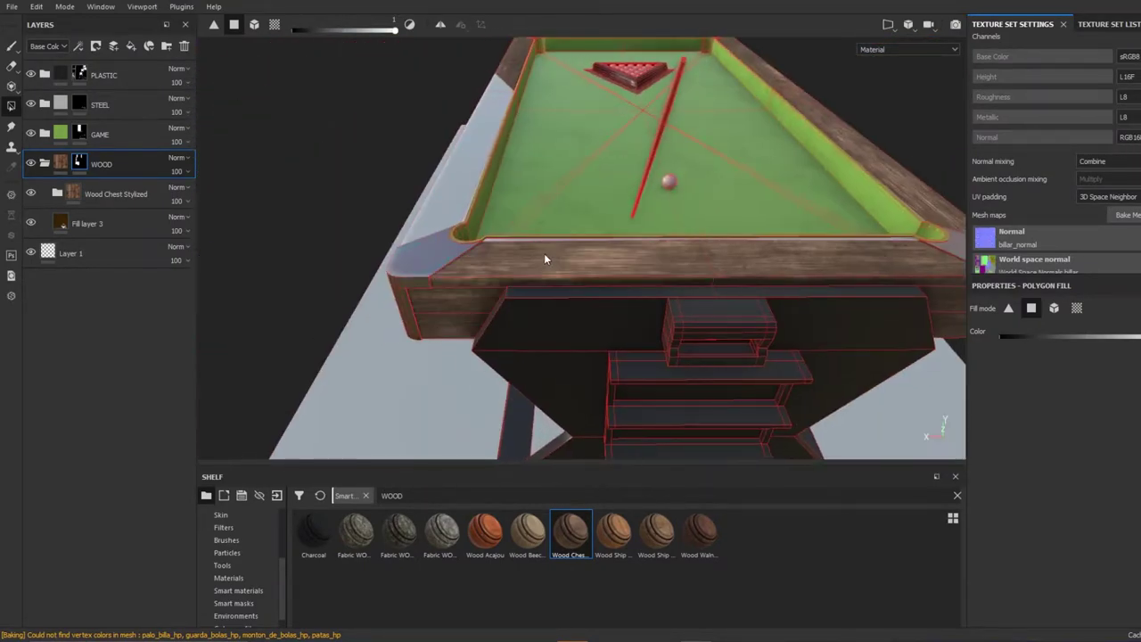
{"action": "left_click_drag", "start_coordinate": [362, 247], "coordinate": [390, 323], "text": "alt"}
{"action": "left_click_drag", "start_coordinate": [683, 381], "coordinate": [470, 171], "text": "alt"}
{"action": "mouse_move", "coordinate": [557, 175]}
{"action": "left_mouse_down", "text": "alt"}
{"action": "mouse_move", "coordinate": [572, 405]}
{"action": "mouse_move", "coordinate": [644, 352]}
{"action": "mouse_move", "coordinate": [667, 211]}
{"action": "mouse_move", "coordinate": [659, 278]}
{"action": "mouse_move", "coordinate": [550, 305]}
{"action": "mouse_move", "coordinate": [574, 348]}
{"action": "mouse_move", "coordinate": [658, 195]}
{"action": "left_mouse_up", "text": "alt"}
{"action": "scroll", "coordinate": [573, 405], "scroll_direction": "down", "scroll_amount": 5}
{"action": "scroll", "coordinate": [625, 186], "scroll_direction": "up", "scroll_amount": 3}
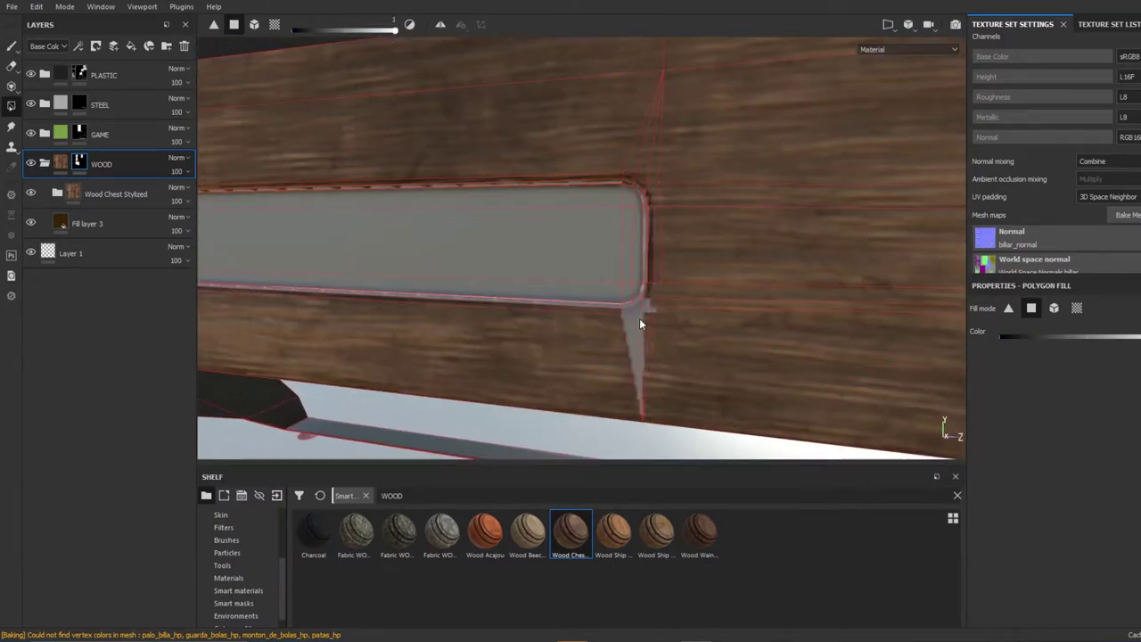
{"action": "scroll", "coordinate": [503, 262], "scroll_direction": "down", "scroll_amount": 5}
{"action": "mouse_move", "coordinate": [503, 261]}
{"action": "left_mouse_down", "text": "alt"}
{"action": "mouse_move", "coordinate": [507, 168]}
{"action": "mouse_move", "coordinate": [670, 274]}
{"action": "mouse_move", "coordinate": [938, 372]}
{"action": "mouse_move", "coordinate": [437, 257]}
{"action": "mouse_move", "coordinate": [645, 258]}
{"action": "mouse_move", "coordinate": [535, 268]}
{"action": "left_mouse_up", "text": "alt"}
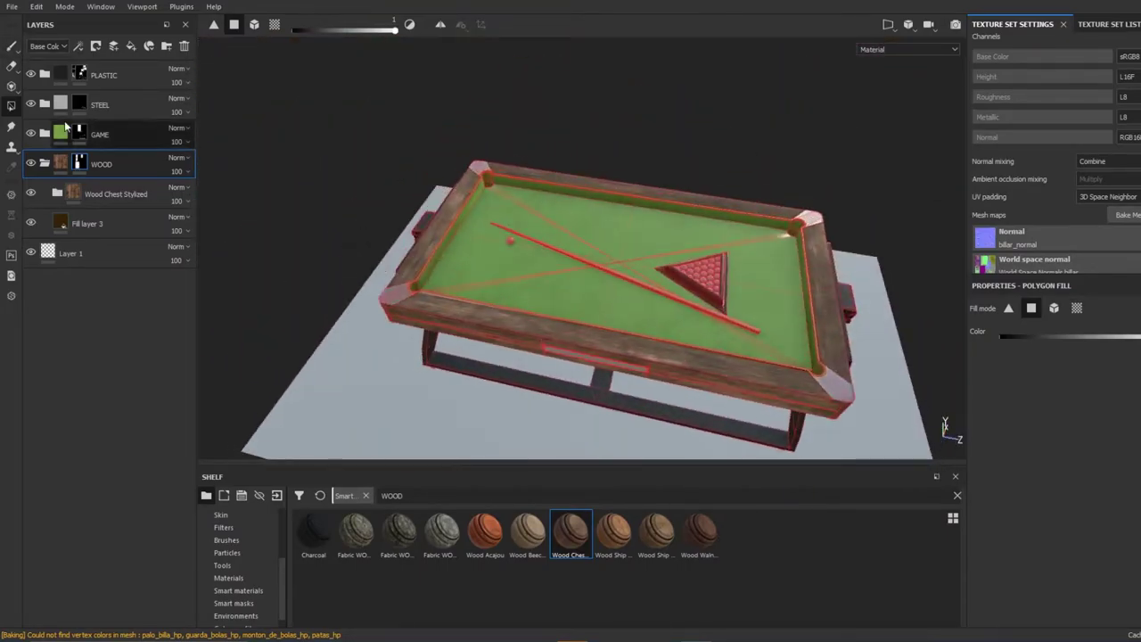
- Select the STEEL group and bring the wooden board's slot into view
{"action": "left_click", "coordinate": [65, 105]}
{"action": "scroll", "coordinate": [535, 347], "scroll_direction": "up", "scroll_amount": 5}
{"action": "scroll", "coordinate": [572, 340], "scroll_direction": "up", "scroll_amount": 3}
{"action": "mouse_move", "coordinate": [572, 340]}
{"action": "left_mouse_down", "text": "alt"}
{"action": "mouse_move", "coordinate": [554, 342]}
{"action": "mouse_move", "coordinate": [549, 233]}
{"action": "mouse_move", "coordinate": [542, 330]}
{"action": "mouse_move", "coordinate": [476, 372]}
{"action": "mouse_move", "coordinate": [529, 286]}
{"action": "mouse_move", "coordinate": [463, 260]}
{"action": "mouse_move", "coordinate": [873, 268]}
{"action": "mouse_move", "coordinate": [535, 282]}
{"action": "mouse_move", "coordinate": [532, 383]}
{"action": "mouse_move", "coordinate": [515, 274]}
{"action": "mouse_move", "coordinate": [494, 241]}
{"action": "mouse_move", "coordinate": [485, 119]}
{"action": "mouse_move", "coordinate": [497, 330]}
{"action": "mouse_move", "coordinate": [367, 423]}
{"action": "left_mouse_up", "text": "alt"}
{"action": "left_click_drag", "start_coordinate": [554, 332], "coordinate": [780, 438], "text": "alt"}
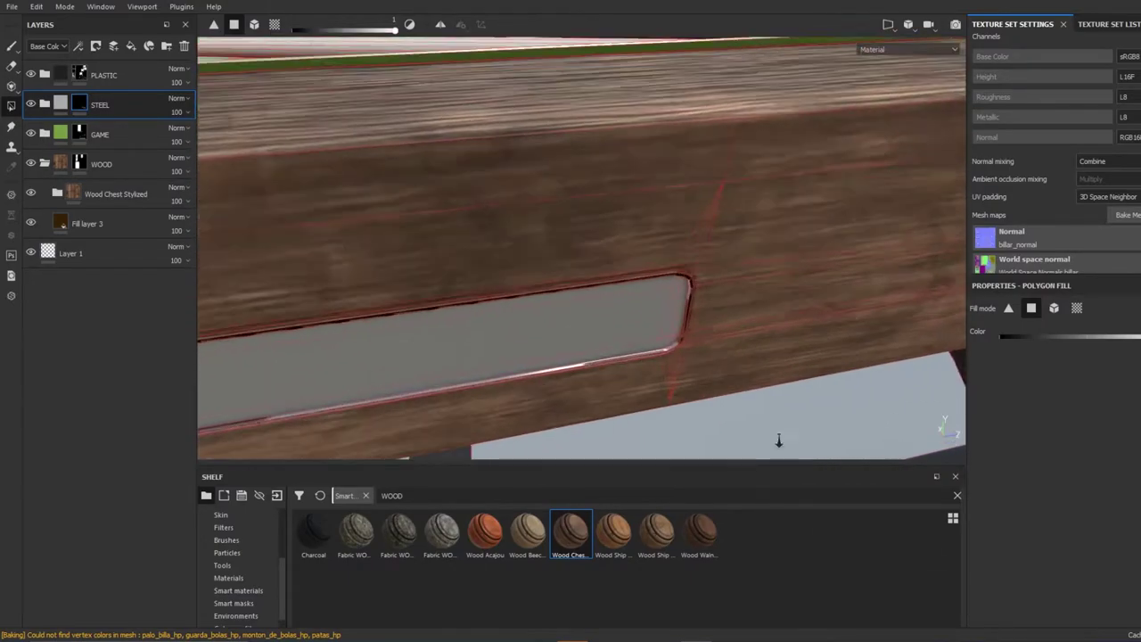
{"action": "right_click_drag", "start_coordinate": [364, 275], "coordinate": [711, 373], "text": "alt"}
{"action": "left_click_drag", "start_coordinate": [711, 373], "coordinate": [492, 159], "text": "alt"}
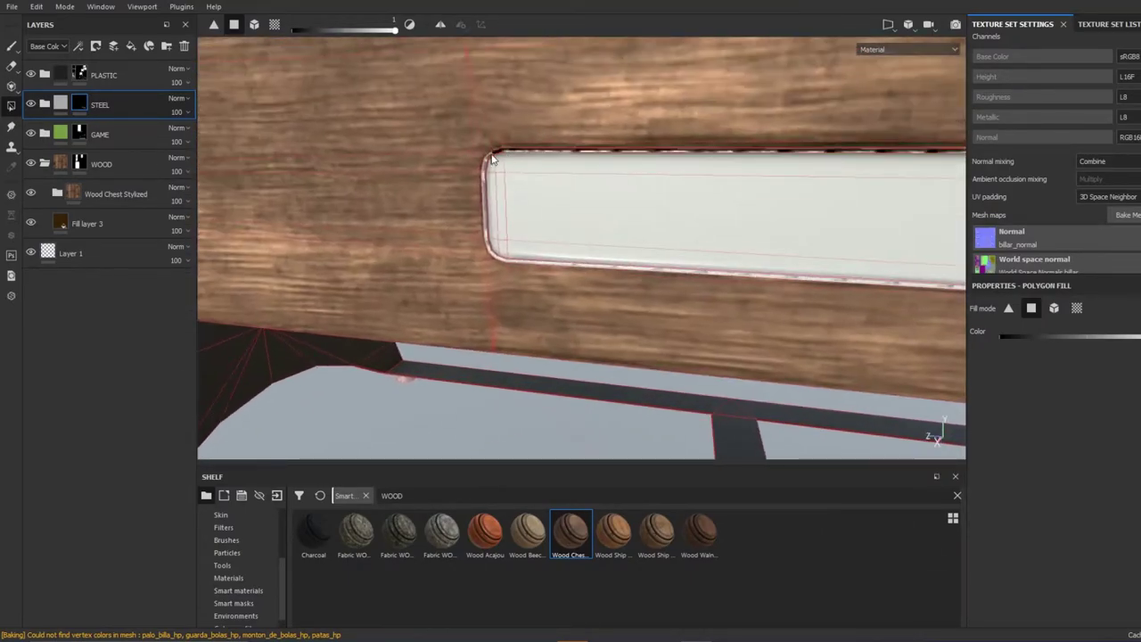
{"action": "mouse_move", "coordinate": [505, 258]}
{"action": "left_mouse_down", "text": "alt"}
{"action": "mouse_move", "coordinate": [486, 243]}
{"action": "mouse_move", "coordinate": [308, 247]}
{"action": "mouse_move", "coordinate": [596, 313]}
{"action": "mouse_move", "coordinate": [609, 338]}
{"action": "mouse_move", "coordinate": [598, 208]}
{"action": "mouse_move", "coordinate": [649, 270]}
{"action": "mouse_move", "coordinate": [866, 288]}
{"action": "mouse_move", "coordinate": [677, 417]}
{"action": "mouse_move", "coordinate": [650, 318]}
{"action": "mouse_move", "coordinate": [535, 357]}
{"action": "mouse_move", "coordinate": [399, 517]}
{"action": "left_mouse_up", "text": "alt"}
- Search the shelf for 'rube' and place Plastic Rubber in the PLASTIC folder
{"action": "type", "text": "1"}
{"action": "type", "text": "rube"}
{"action": "left_click_drag", "start_coordinate": [125, 78], "coordinate": [126, 100]}
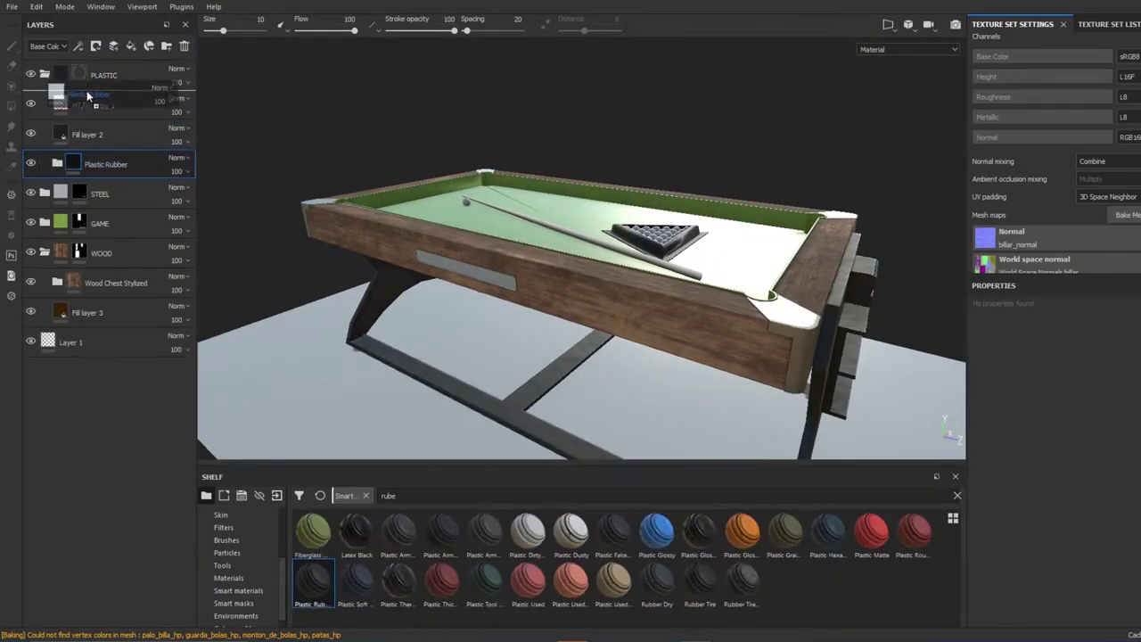
{"action": "left_click_drag", "start_coordinate": [535, 339], "coordinate": [257, 343], "text": "alt"}
- Search 'ste', drop Steel Stained into the STEEL folder and check the steel parts
{"action": "double_click", "coordinate": [388, 496]}
{"action": "type", "text": "ste"}
{"action": "scroll", "coordinate": [829, 593], "scroll_direction": "down", "scroll_amount": 1}
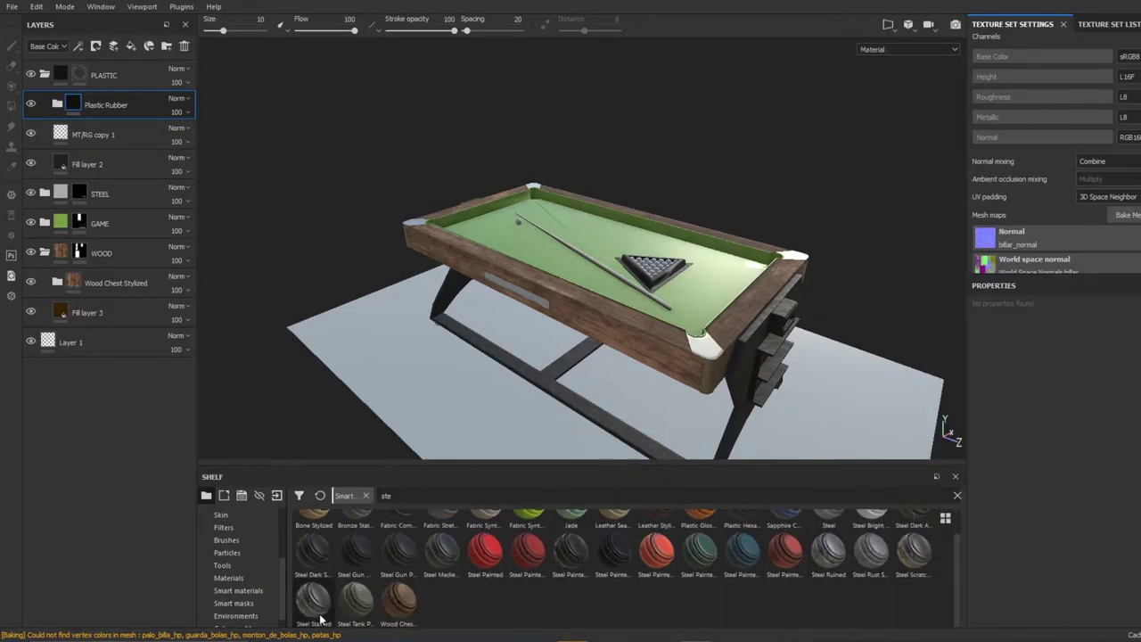
{"action": "left_click_drag", "start_coordinate": [313, 599], "coordinate": [109, 280]}
{"action": "left_click_drag", "start_coordinate": [445, 297], "coordinate": [618, 282], "text": "alt"}
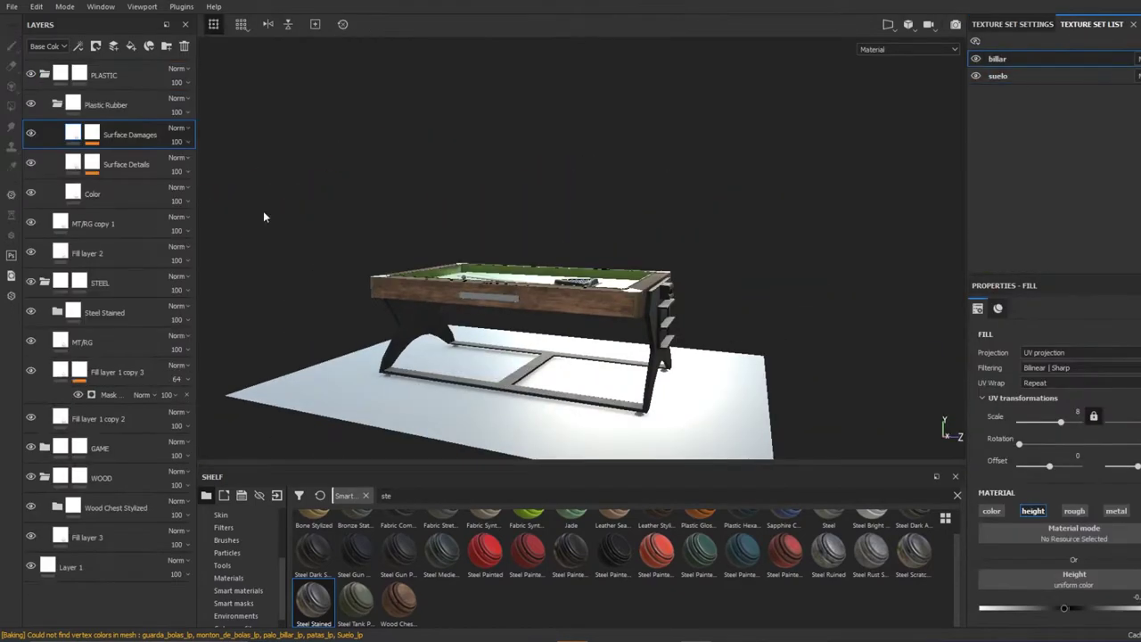
{"action": "scroll", "coordinate": [579, 312], "scroll_direction": "up", "scroll_amount": 5}
{"action": "mouse_move", "coordinate": [535, 268]}
{"action": "left_mouse_down", "text": "alt"}
{"action": "mouse_move", "coordinate": [668, 334]}
{"action": "mouse_move", "coordinate": [686, 393]}
{"action": "left_mouse_up", "text": "alt"}
{"action": "scroll", "coordinate": [681, 361], "scroll_direction": "down", "scroll_amount": 5}
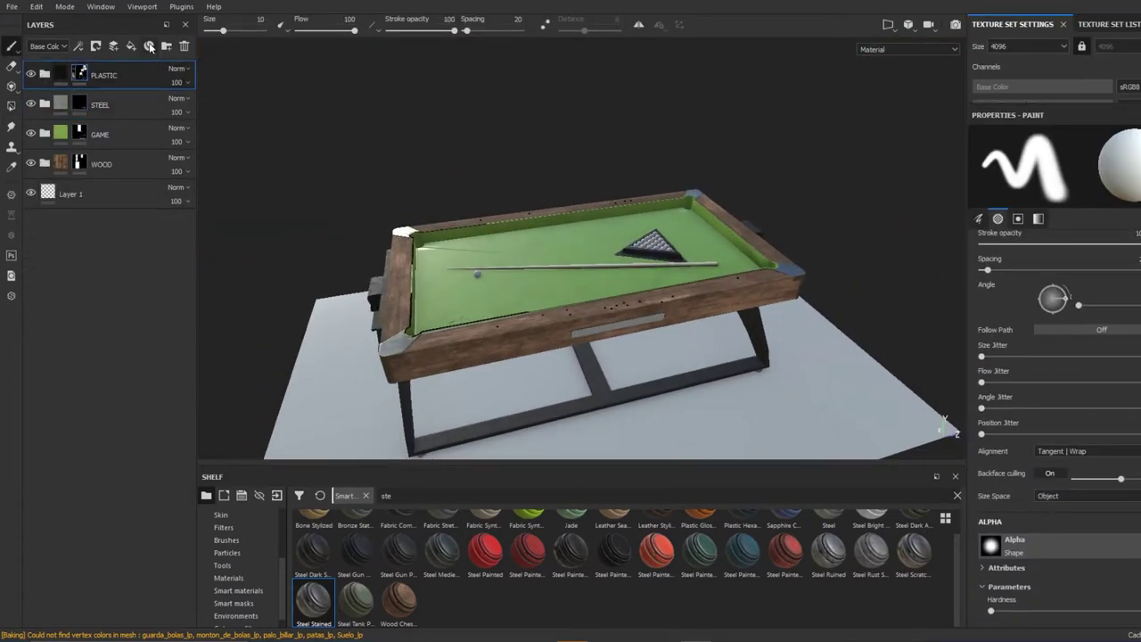
- Add a new fill layer with a black mask and polygon-fill the slot panel faces
{"action": "left_click", "coordinate": [150, 48]}
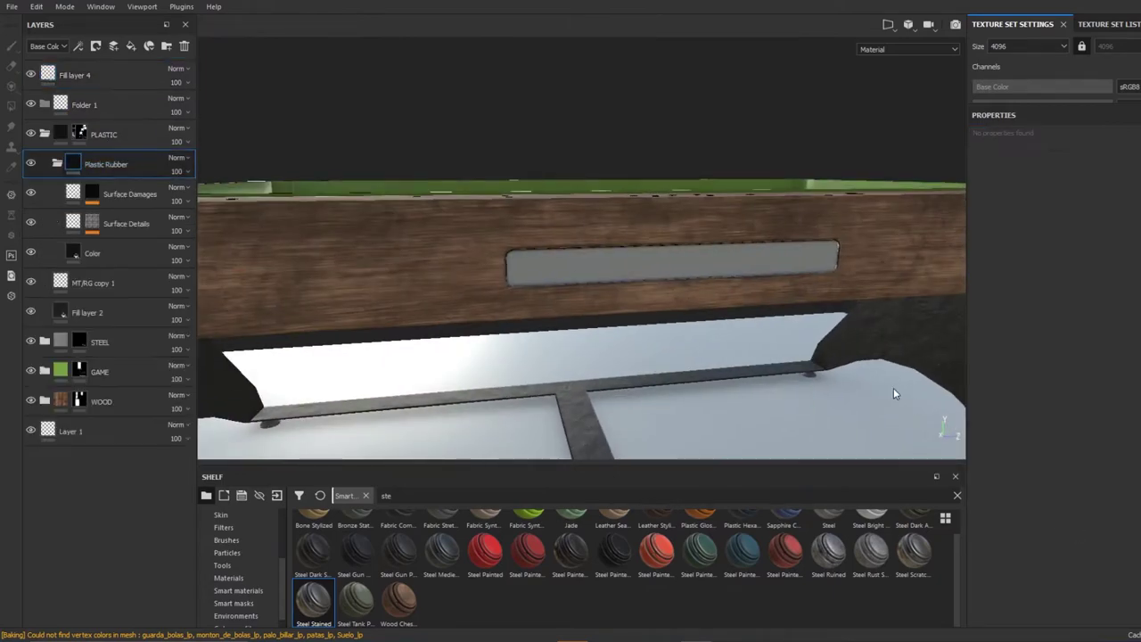
{"action": "right_click", "coordinate": [86, 78]}
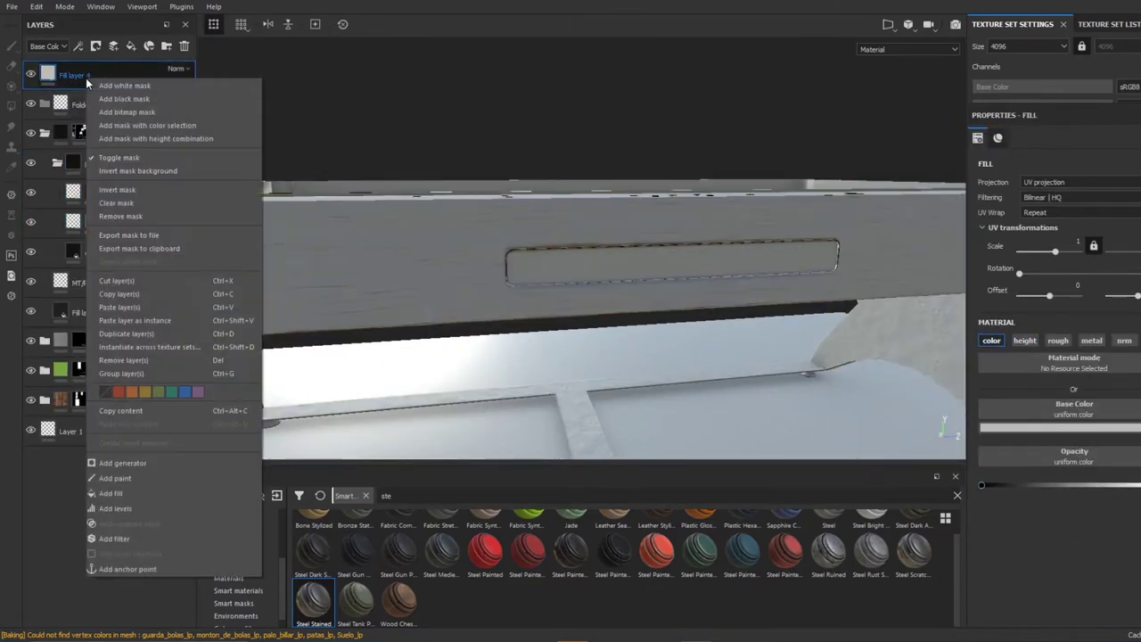
{"action": "key", "text": "4"}
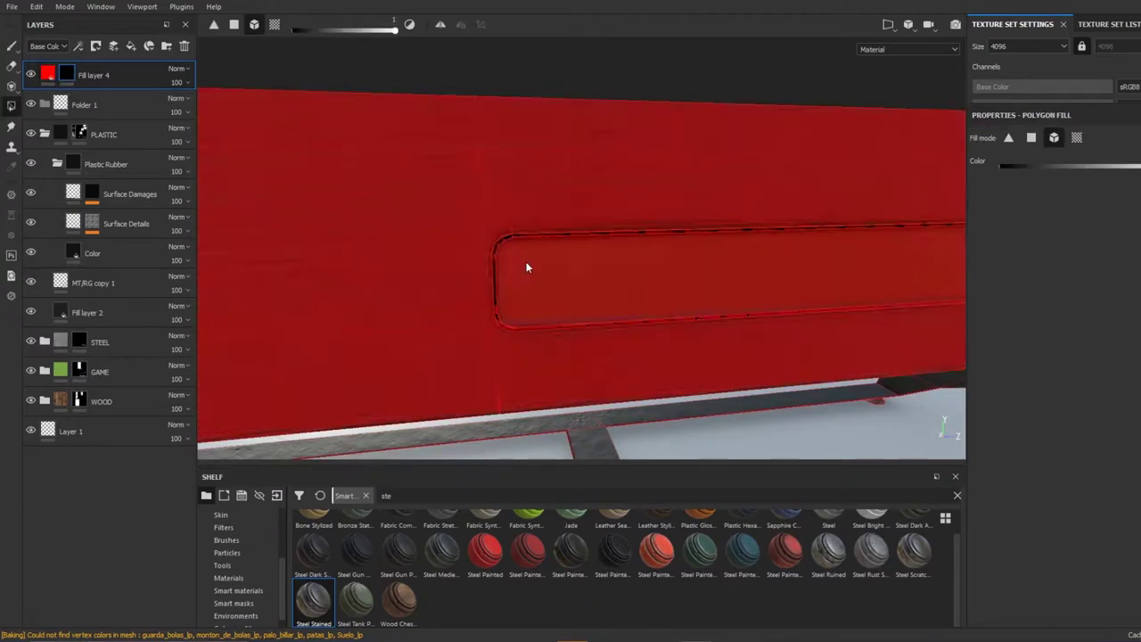
{"action": "left_click_drag", "start_coordinate": [509, 255], "coordinate": [810, 234], "text": "alt"}
{"action": "left_click", "coordinate": [809, 234]}
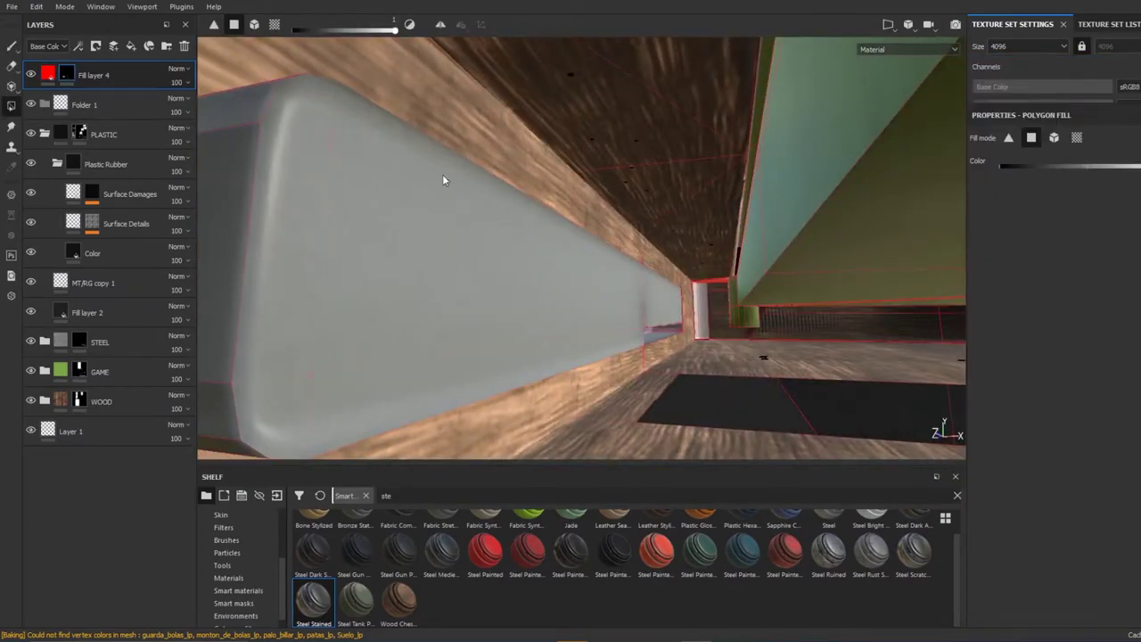
{"action": "left_click_drag", "start_coordinate": [444, 180], "coordinate": [767, 331], "text": "alt"}
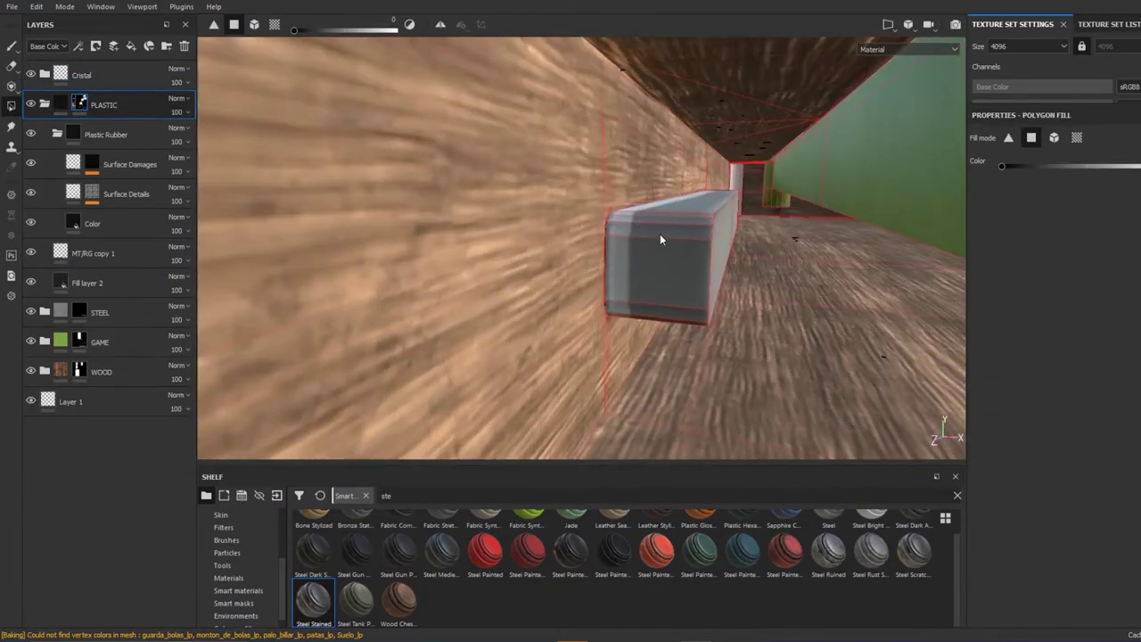
{"action": "mouse_move", "coordinate": [660, 239]}
{"action": "left_mouse_down", "text": "alt"}
{"action": "mouse_move", "coordinate": [636, 229]}
{"action": "mouse_move", "coordinate": [606, 324]}
{"action": "mouse_move", "coordinate": [637, 267]}
{"action": "mouse_move", "coordinate": [548, 239]}
{"action": "mouse_move", "coordinate": [547, 145]}
{"action": "mouse_move", "coordinate": [544, 219]}
{"action": "mouse_move", "coordinate": [854, 225]}
{"action": "mouse_move", "coordinate": [841, 199]}
{"action": "mouse_move", "coordinate": [699, 216]}
{"action": "mouse_move", "coordinate": [383, 189]}
{"action": "mouse_move", "coordinate": [468, 214]}
{"action": "left_mouse_up", "text": "alt"}
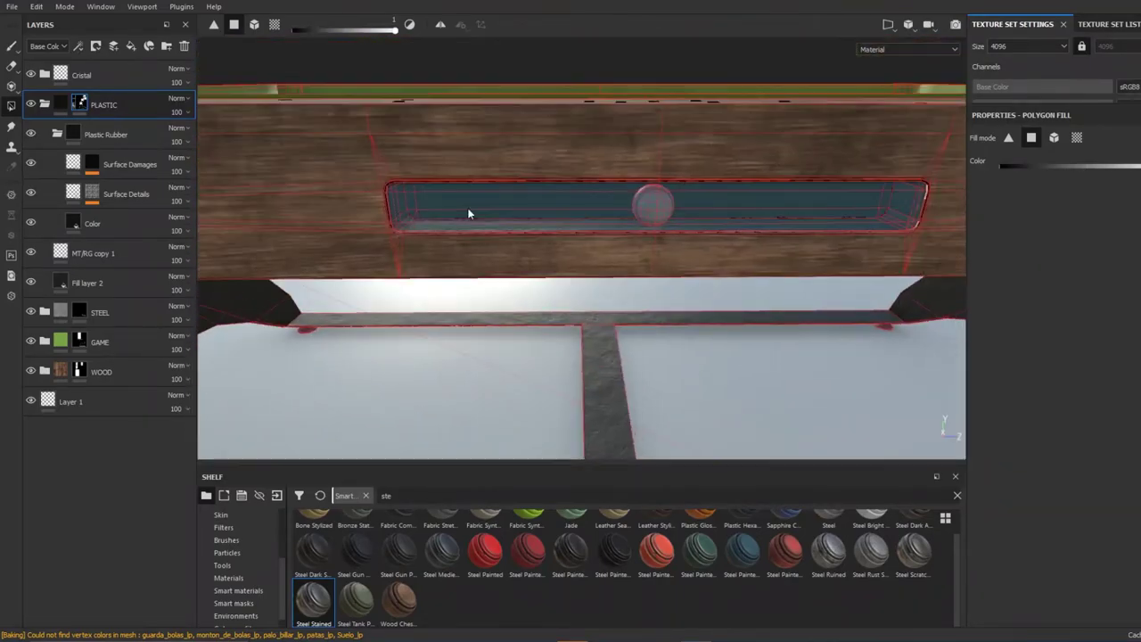
- Frame the table, close in on the slot, and select the PLASTIC mask for polygon filling
{"action": "mouse_move", "coordinate": [595, 265]}
{"action": "left_mouse_down", "text": "alt"}
{"action": "mouse_move", "coordinate": [377, 214]}
{"action": "mouse_move", "coordinate": [721, 250]}
{"action": "mouse_move", "coordinate": [474, 206]}
{"action": "left_mouse_up", "text": "alt"}
{"action": "key", "text": "f"}
{"action": "right_click_drag", "start_coordinate": [473, 206], "coordinate": [497, 208], "text": "alt"}
{"action": "left_click_drag", "start_coordinate": [497, 209], "coordinate": [553, 223], "text": "alt"}
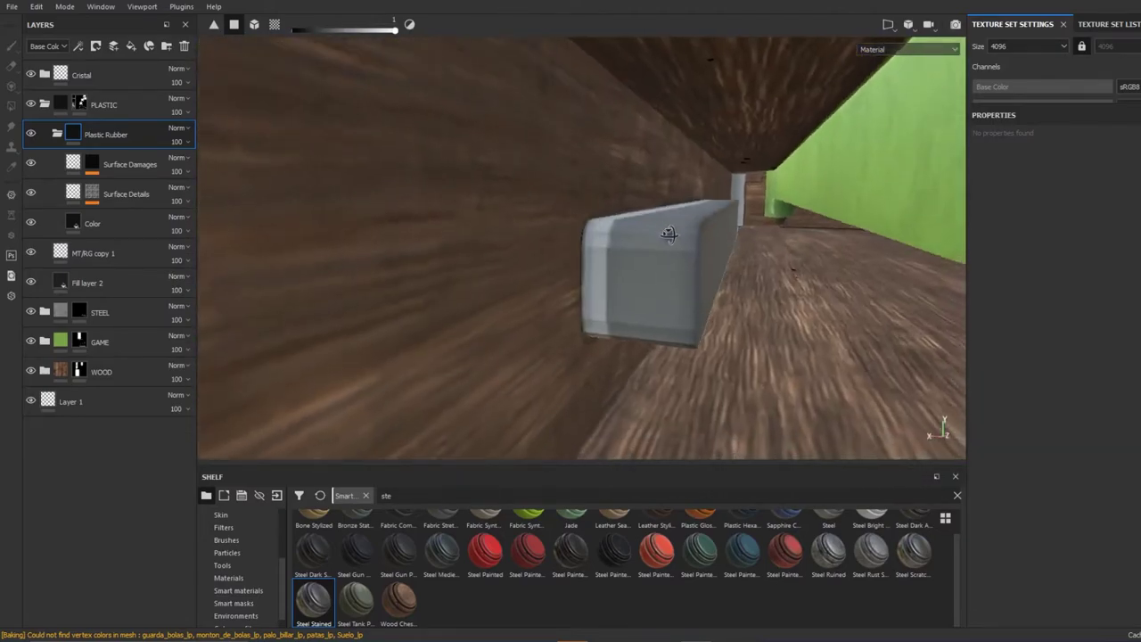
{"action": "left_click", "coordinate": [79, 105]}
{"action": "key", "text": "4"}
{"action": "mouse_move", "coordinate": [661, 228]}
{"action": "left_mouse_down", "text": "alt"}
{"action": "mouse_move", "coordinate": [657, 296]}
{"action": "mouse_move", "coordinate": [715, 337]}
{"action": "left_mouse_up", "text": "alt"}
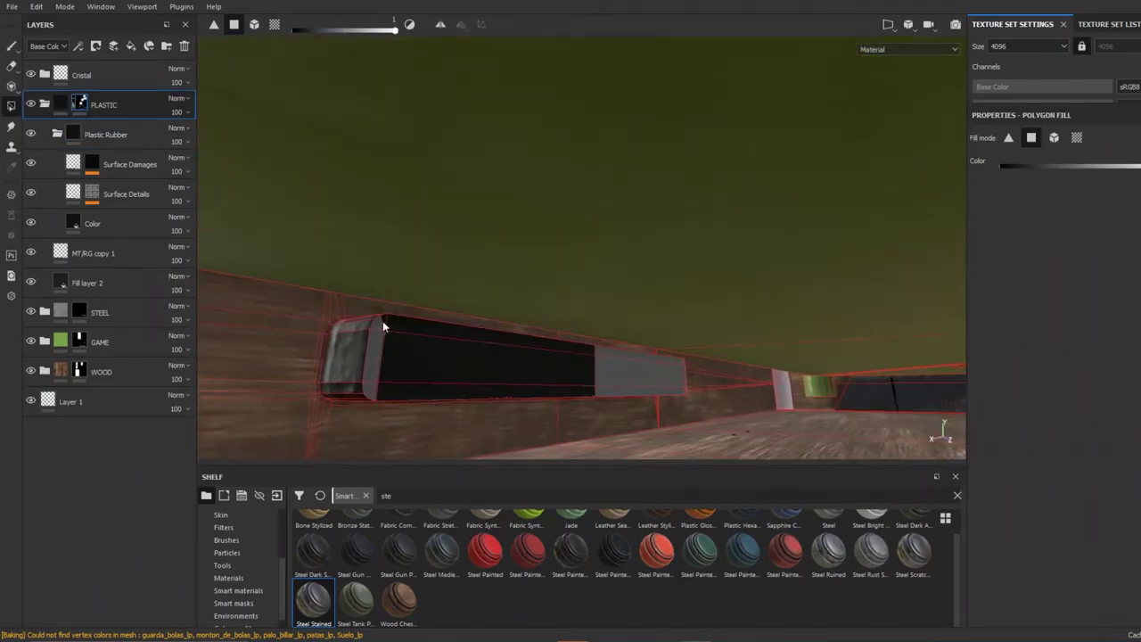
{"action": "mouse_move", "coordinate": [383, 328]}
{"action": "left_mouse_down", "text": "alt"}
{"action": "mouse_move", "coordinate": [647, 398]}
{"action": "mouse_move", "coordinate": [811, 357]}
{"action": "mouse_move", "coordinate": [693, 251]}
{"action": "mouse_move", "coordinate": [704, 220]}
{"action": "mouse_move", "coordinate": [668, 237]}
{"action": "mouse_move", "coordinate": [963, 229]}
{"action": "left_mouse_up", "text": "alt"}
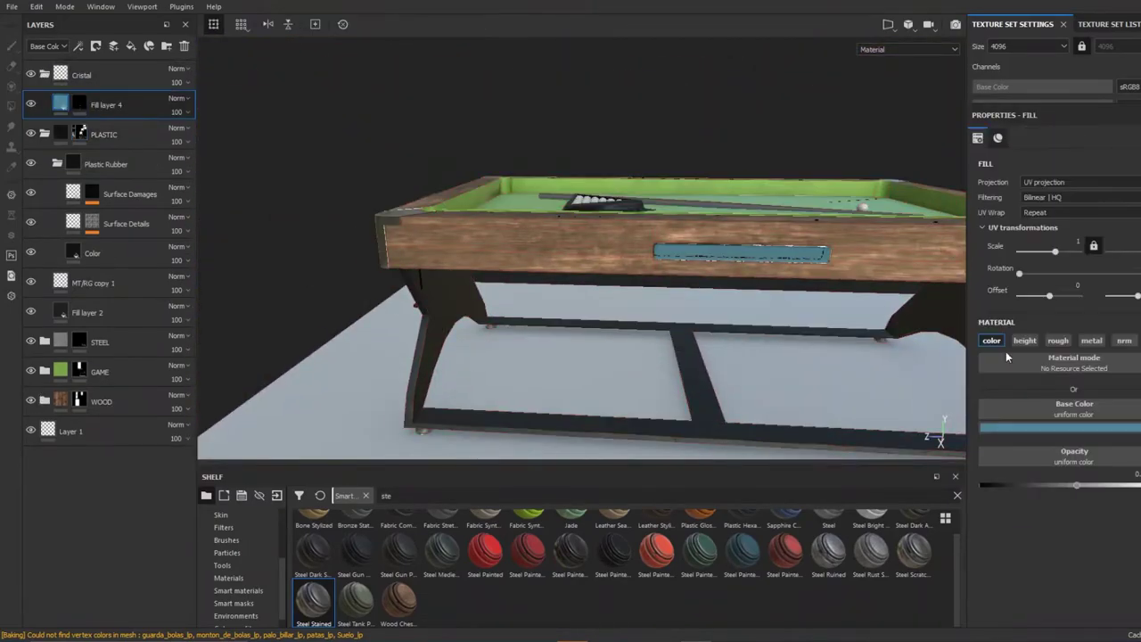
- Turn off the glass layer's colour channel and enable its roughness and metalness
{"action": "left_click", "coordinate": [991, 340]}
{"action": "left_click_drag", "start_coordinate": [797, 262], "coordinate": [475, 230], "text": "alt"}
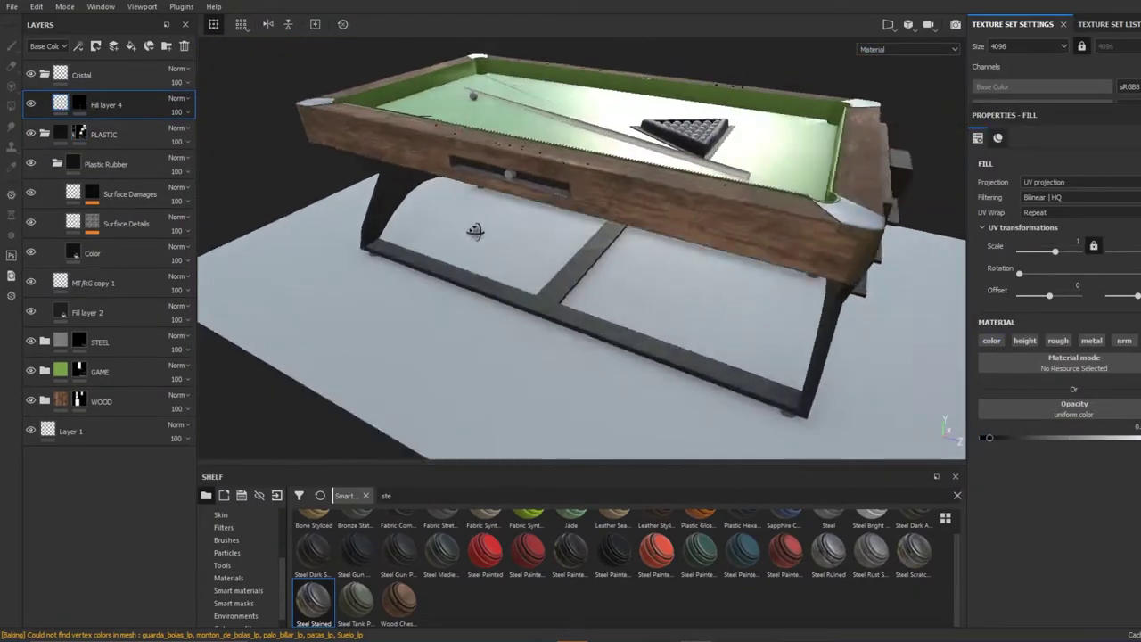
{"action": "left_click", "coordinate": [1057, 340]}
{"action": "mouse_move", "coordinate": [535, 250]}
{"action": "left_mouse_down", "text": "alt"}
{"action": "mouse_move", "coordinate": [656, 231]}
{"action": "mouse_move", "coordinate": [532, 237]}
{"action": "mouse_move", "coordinate": [565, 235]}
{"action": "left_mouse_up", "text": "alt"}
{"action": "left_click", "coordinate": [1091, 340]}
{"action": "mouse_move", "coordinate": [624, 268]}
{"action": "left_mouse_down", "text": "alt"}
{"action": "mouse_move", "coordinate": [778, 354]}
{"action": "mouse_move", "coordinate": [731, 321]}
{"action": "left_mouse_up", "text": "alt"}
- Add a new folder at the top and select the WOOD mask for polygon filling
{"action": "left_click", "coordinate": [166, 46]}
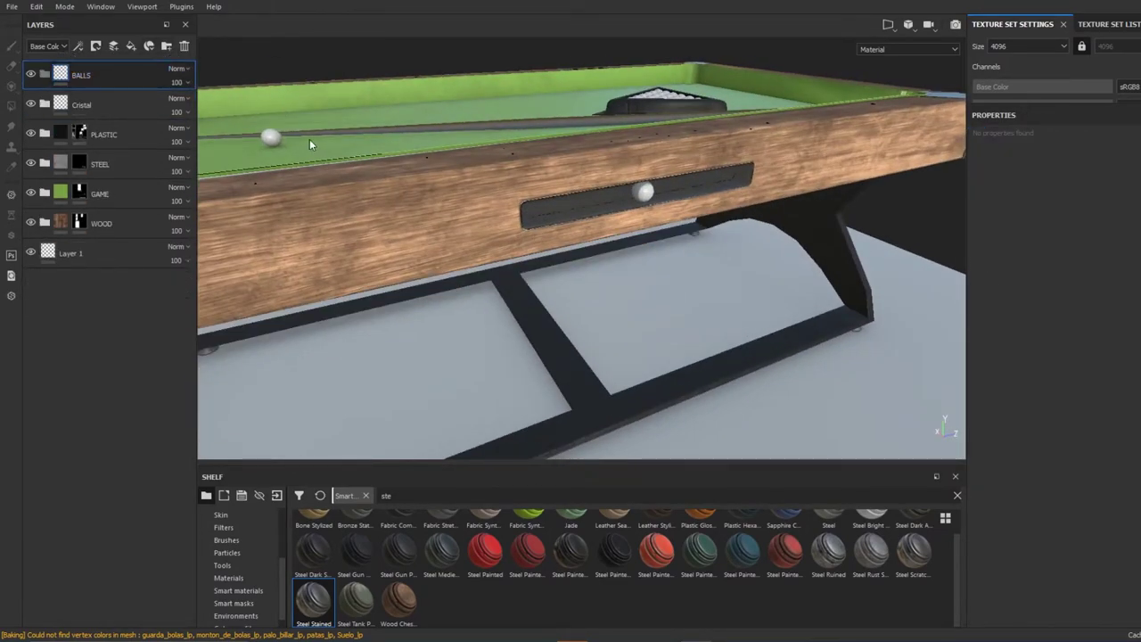
{"action": "left_click", "coordinate": [80, 223]}
{"action": "key", "text": "4"}
{"action": "left_click_drag", "start_coordinate": [571, 268], "coordinate": [738, 329], "text": "alt"}
{"action": "left_click_drag", "start_coordinate": [735, 448], "coordinate": [701, 389], "text": "alt"}
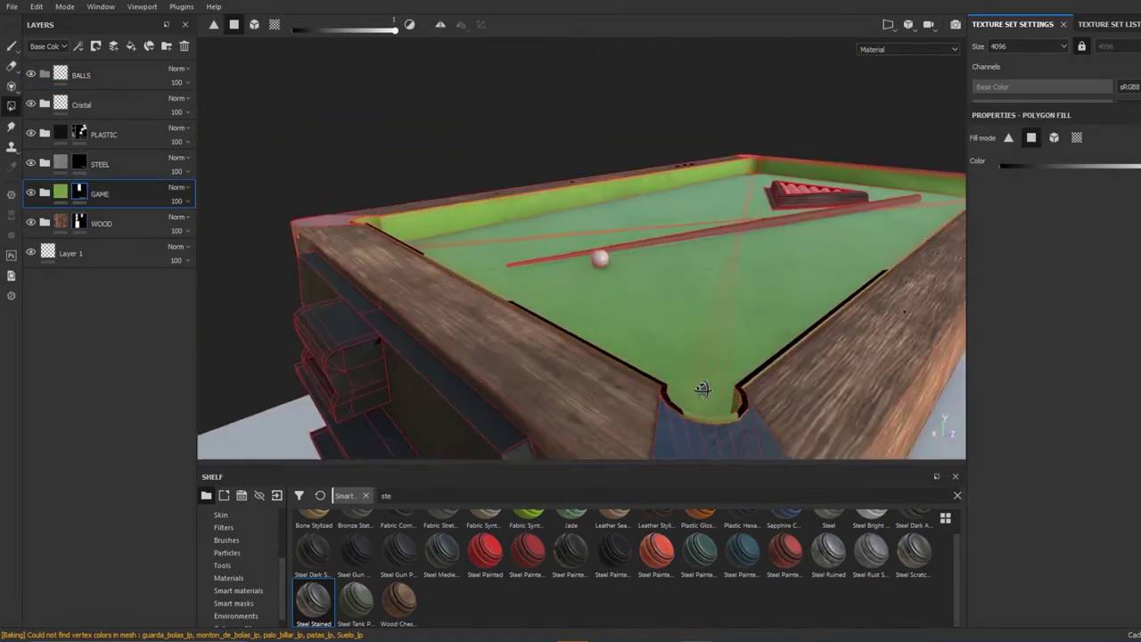
- Reposition the GAME layer, leaving it below the expanded STEEL folder
{"action": "left_click_drag", "start_coordinate": [100, 194], "coordinate": [107, 127]}
{"action": "right_click_drag", "start_coordinate": [612, 282], "coordinate": [358, 248], "text": "alt"}
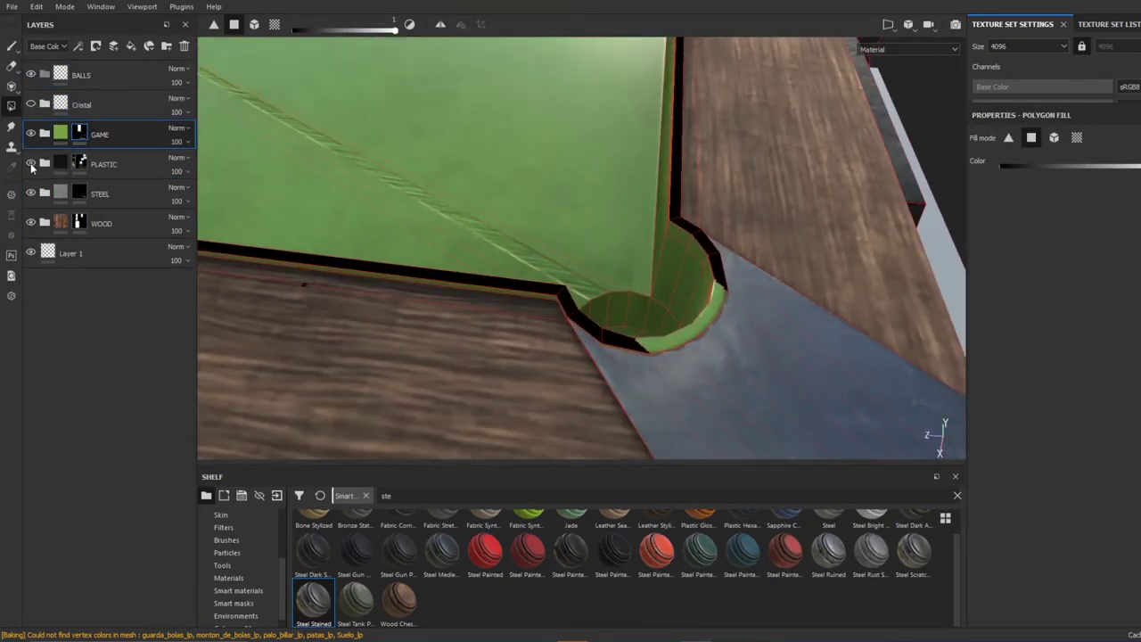
{"action": "mouse_move", "coordinate": [752, 189]}
{"action": "left_mouse_down", "text": "alt"}
{"action": "mouse_move", "coordinate": [736, 288]}
{"action": "mouse_move", "coordinate": [318, 240]}
{"action": "left_mouse_up", "text": "alt"}
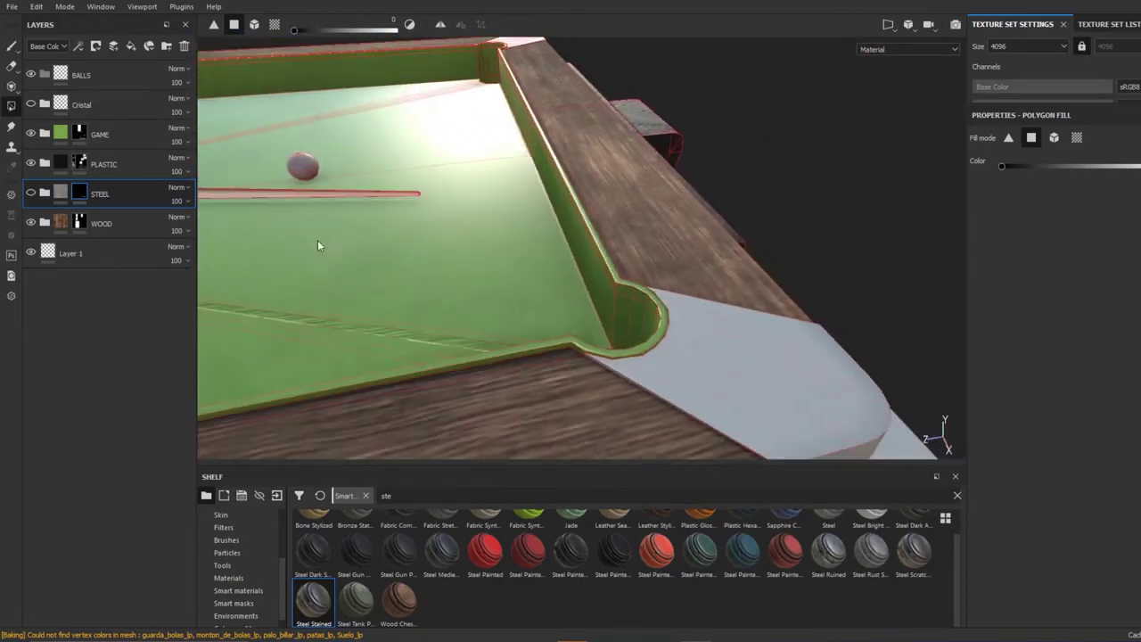
{"action": "right_click", "coordinate": [80, 182]}
{"action": "key", "text": "Escape"}
{"action": "left_click", "coordinate": [44, 193]}
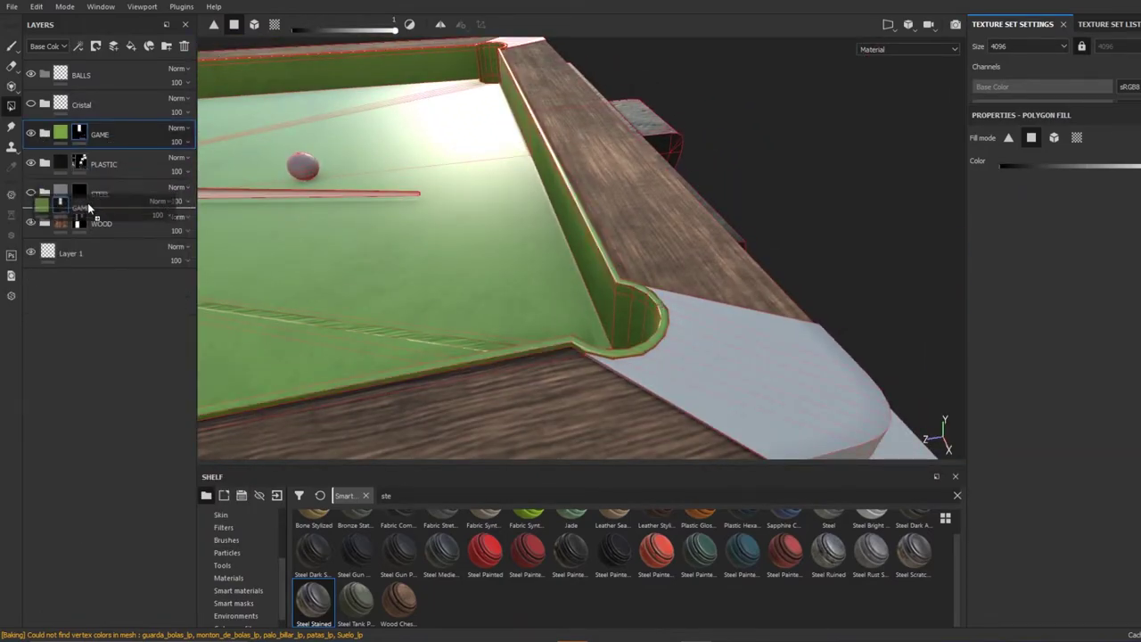
{"action": "left_click_drag", "start_coordinate": [88, 203], "coordinate": [88, 209]}
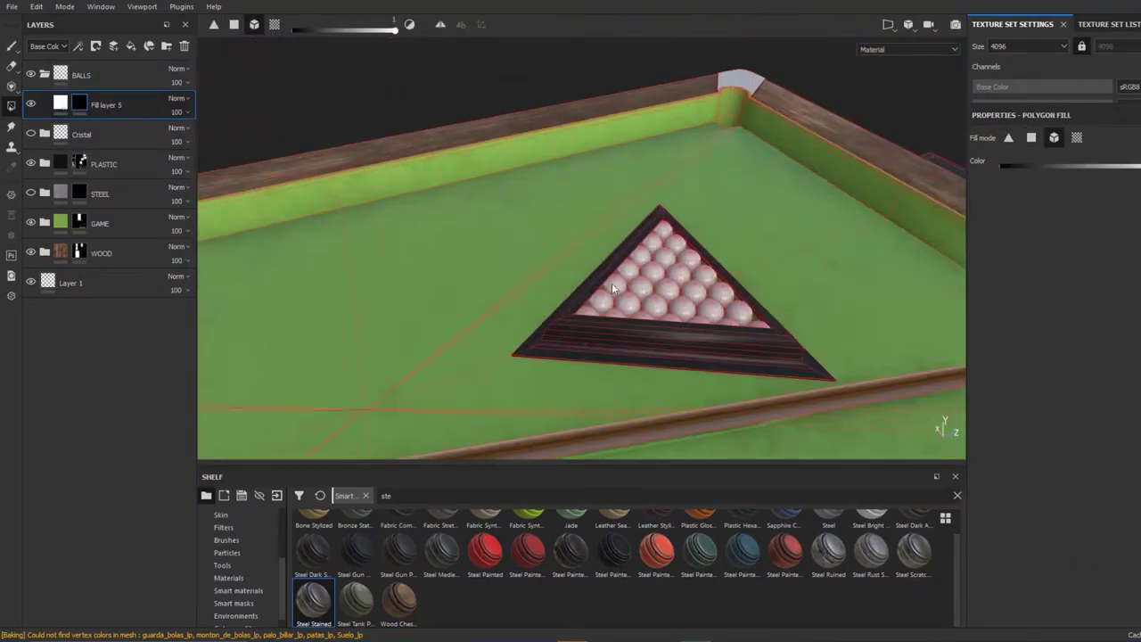
- Duplicate the ball fill layer and polygon-fill a rack ball red
{"action": "key", "text": "ctrl+d"}
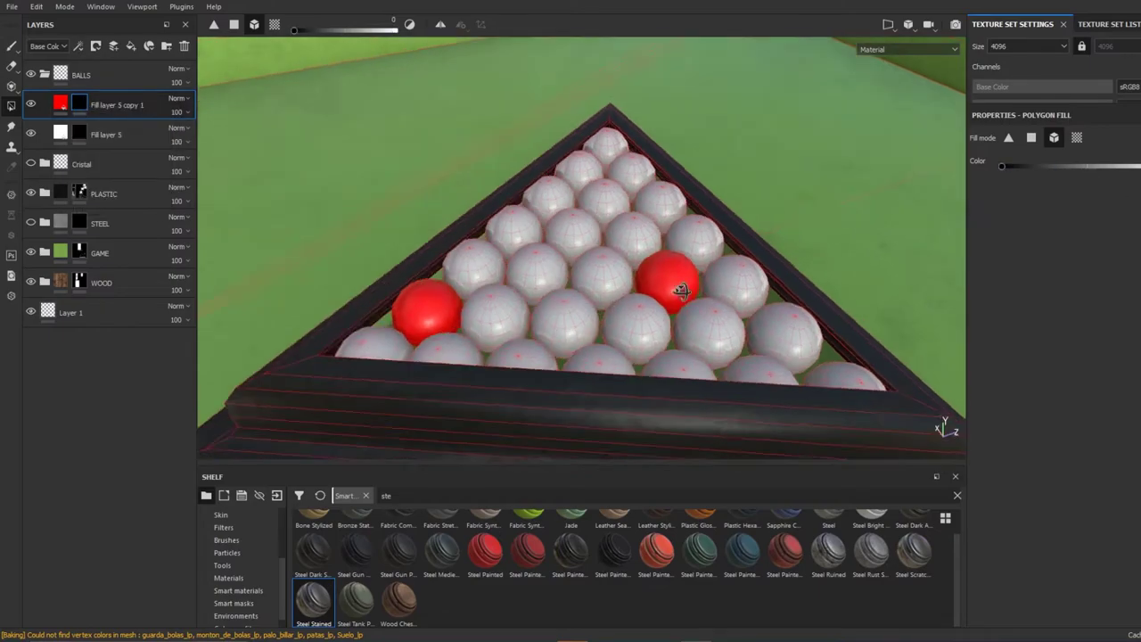
{"action": "scroll", "coordinate": [625, 268], "scroll_direction": "up", "scroll_amount": 5}
{"action": "left_click", "coordinate": [667, 311]}
{"action": "mouse_move", "coordinate": [338, 289]}
{"action": "left_mouse_down", "text": "alt"}
{"action": "mouse_move", "coordinate": [597, 301]}
{"action": "mouse_move", "coordinate": [726, 275]}
{"action": "mouse_move", "coordinate": [550, 276]}
{"action": "mouse_move", "coordinate": [553, 262]}
{"action": "mouse_move", "coordinate": [642, 300]}
{"action": "mouse_move", "coordinate": [502, 321]}
{"action": "mouse_move", "coordinate": [594, 309]}
{"action": "mouse_move", "coordinate": [697, 365]}
{"action": "left_mouse_up", "text": "alt"}
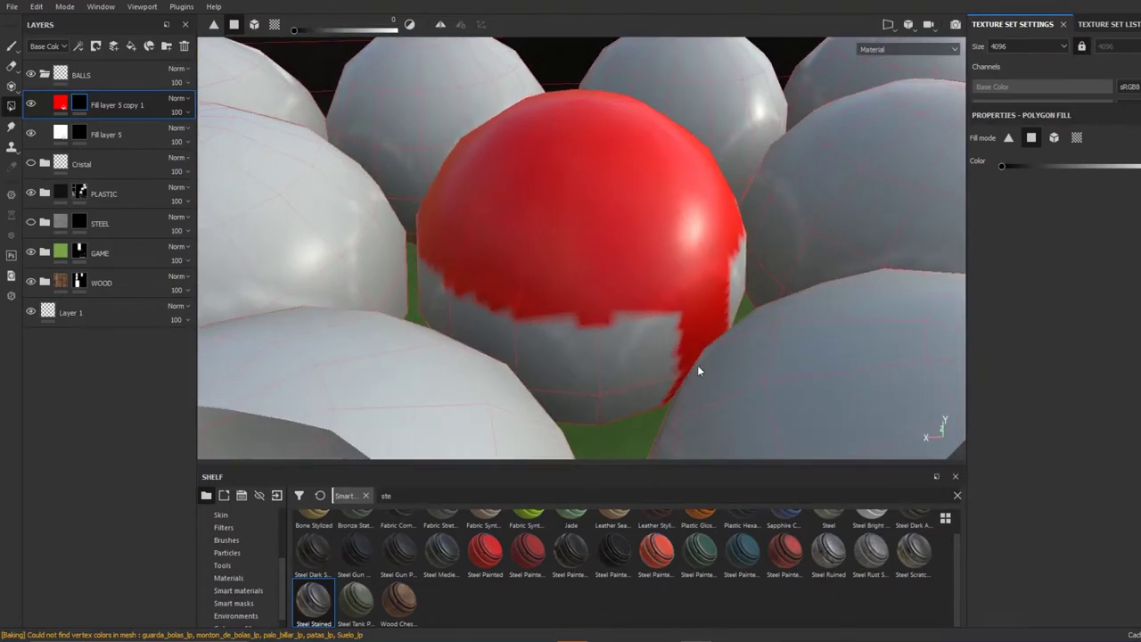
{"action": "scroll", "coordinate": [697, 365], "scroll_direction": "down", "scroll_amount": 5}
{"action": "key", "text": "1"}
{"action": "scroll", "coordinate": [758, 272], "scroll_direction": "up", "scroll_amount": 2}
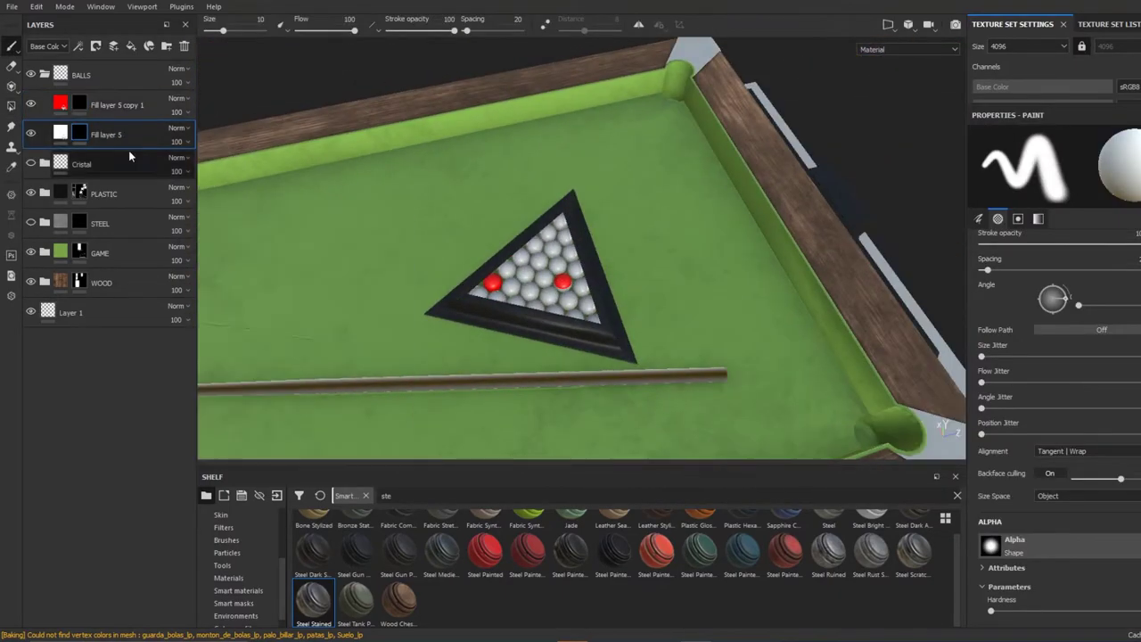
- Add a black mask to the purple layer and polygon-fill rack balls purple
{"action": "right_click", "coordinate": [80, 104]}
{"action": "left_click", "coordinate": [128, 132]}
{"action": "key", "text": "4"}
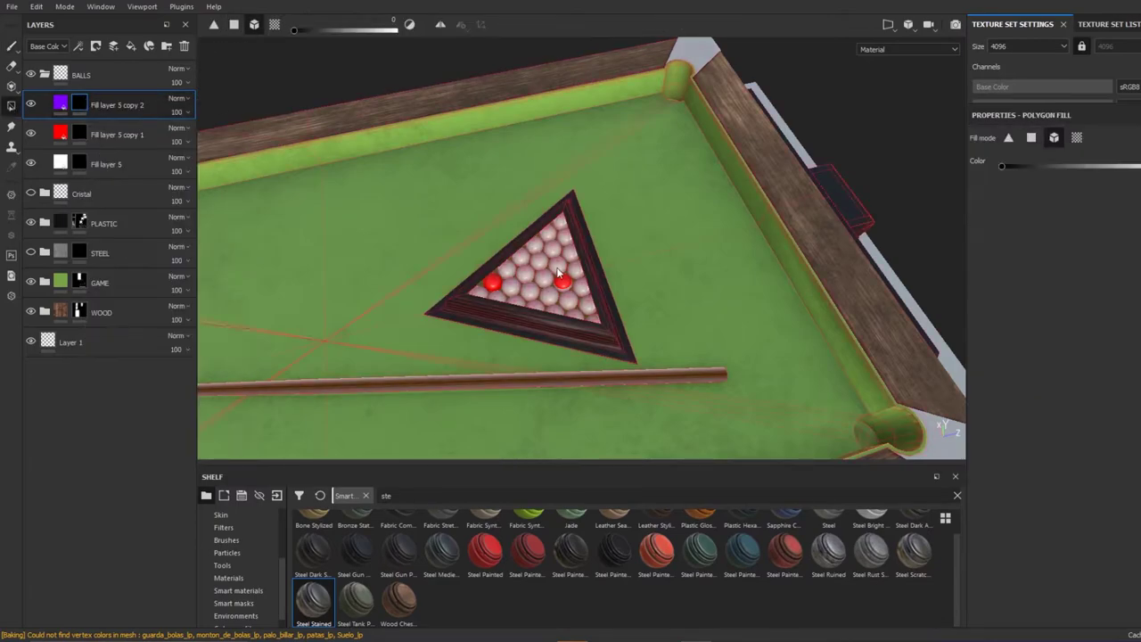
{"action": "scroll", "coordinate": [424, 382], "scroll_direction": "up", "scroll_amount": 3}
{"action": "left_click", "coordinate": [629, 403]}
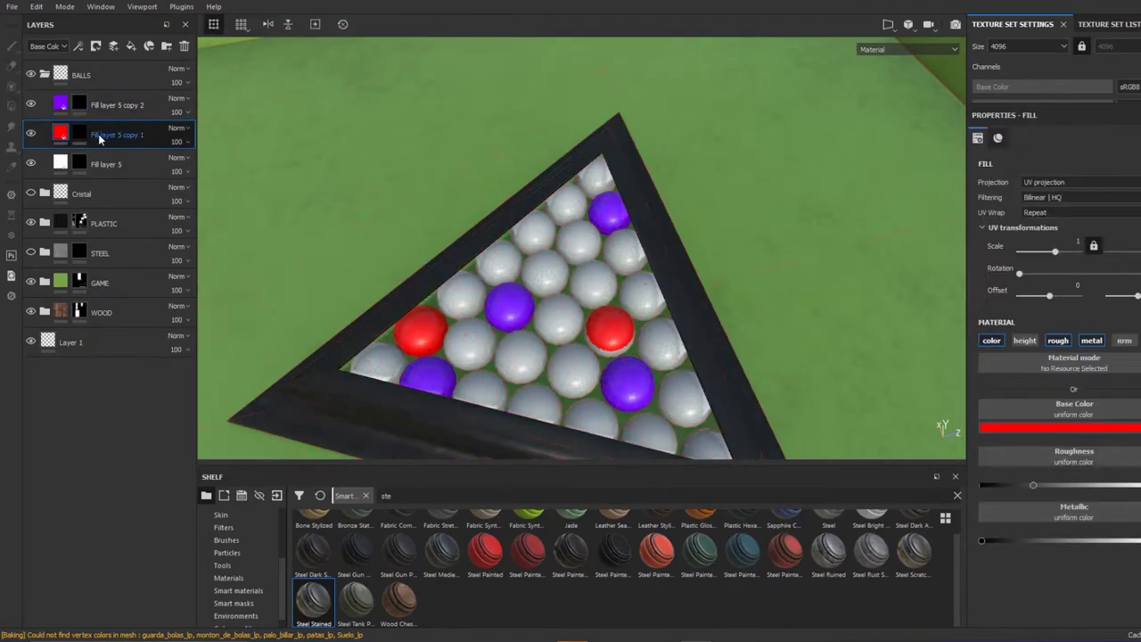
- Move the yellow copy to the top of BALLS, fill balls yellow, and duplicate it for lime
{"action": "left_click_drag", "start_coordinate": [112, 88], "coordinate": [113, 90]}
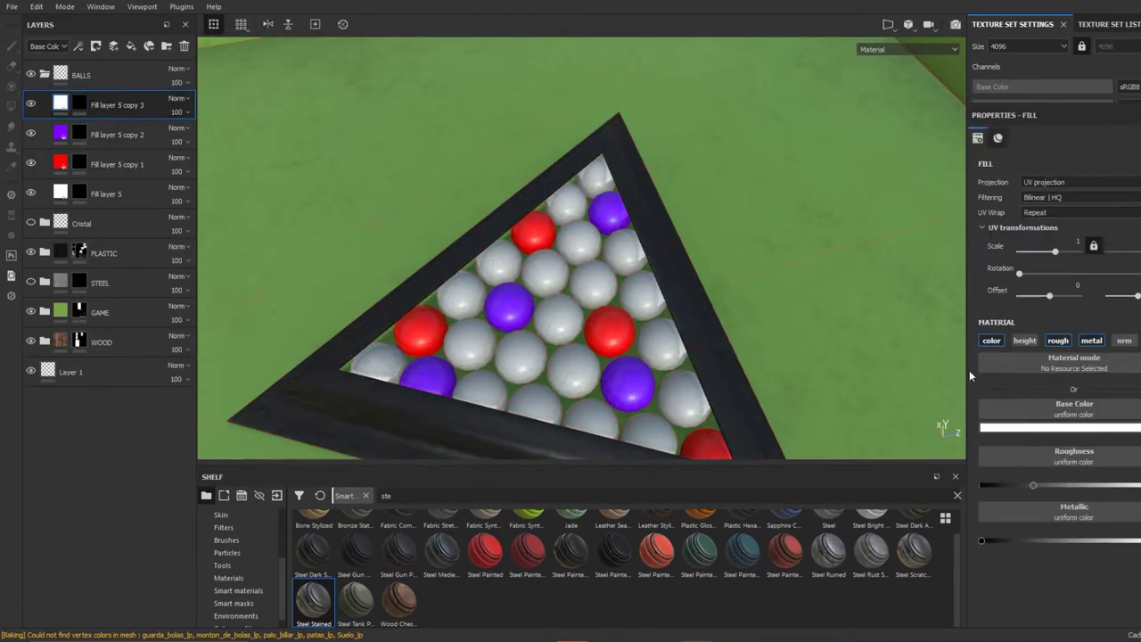
{"action": "key", "text": "4"}
{"action": "left_click", "coordinate": [532, 367]}
{"action": "key", "text": "ctrl+d"}
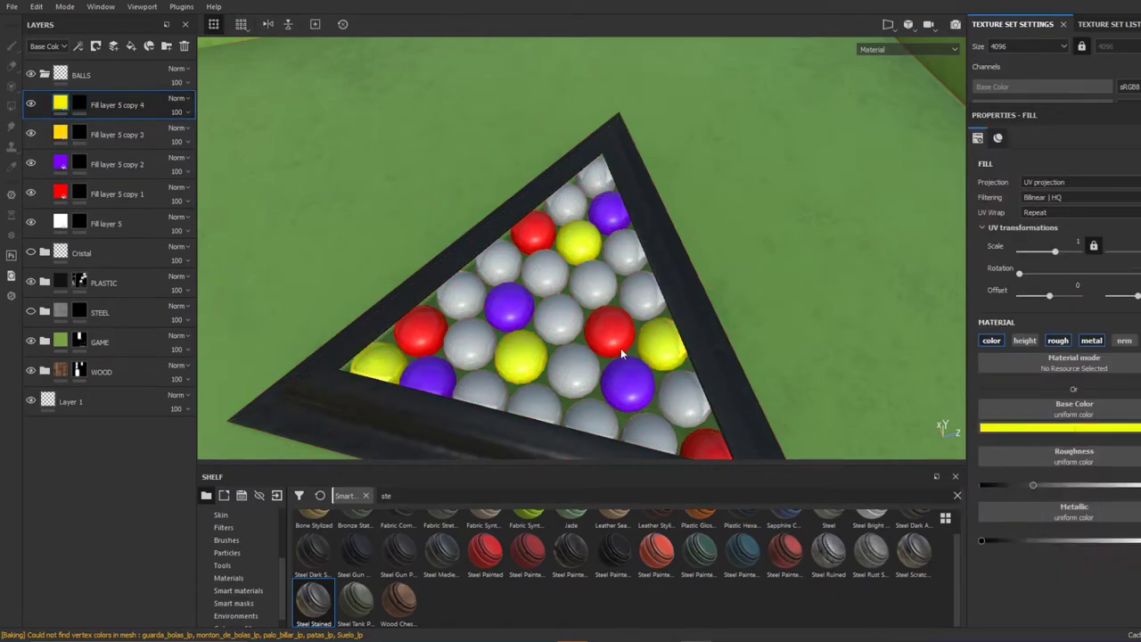
{"action": "key", "text": "4"}
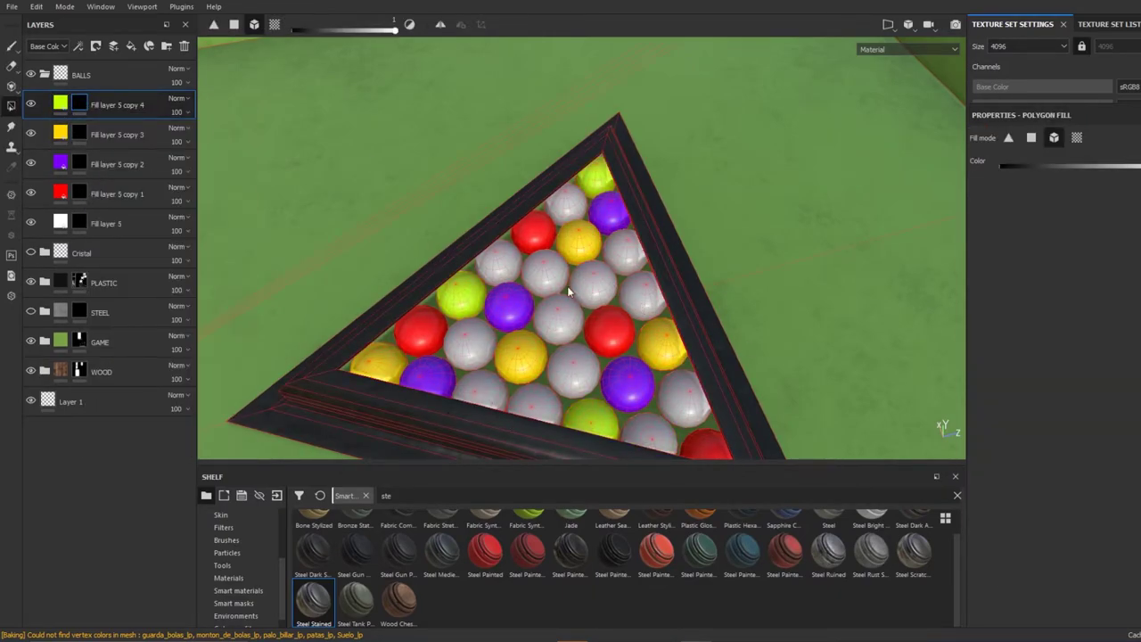
- Duplicate the lime layer as blue and turn two grey balls blue
{"action": "key", "text": "ctrl+d"}
{"action": "left_click", "coordinate": [1069, 429]}
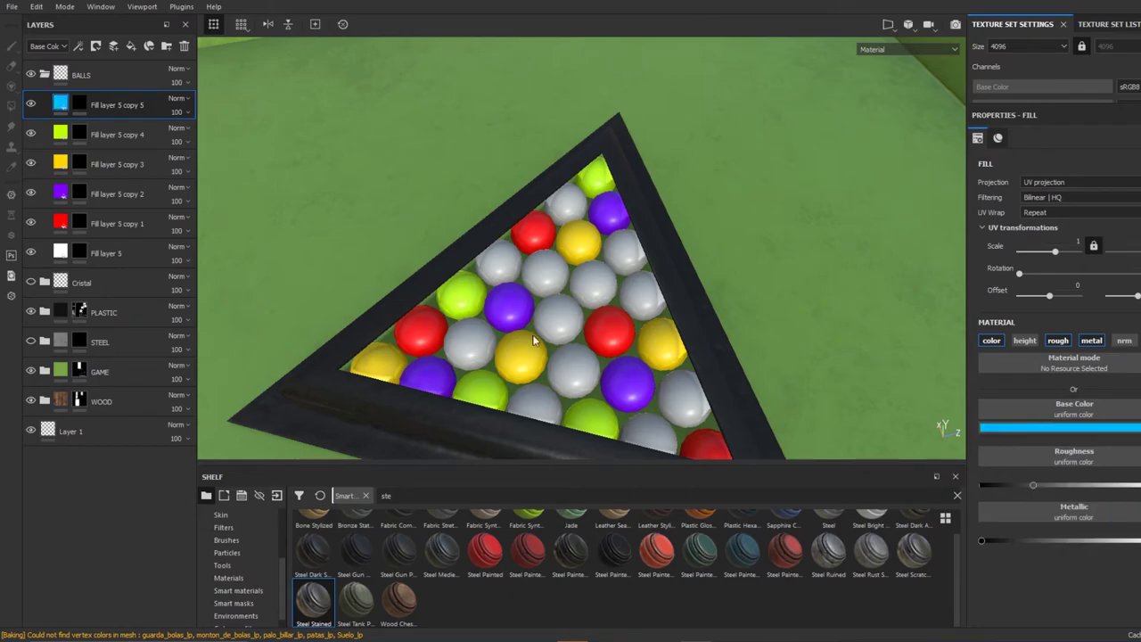
{"action": "key", "text": "4"}
{"action": "left_click", "coordinate": [558, 317]}
{"action": "left_click", "coordinate": [653, 435]}
- Duplicate the blue ball layer and give the new copy a magenta colour
{"action": "right_click", "coordinate": [116, 104]}
{"action": "left_click", "coordinate": [178, 245]}
{"action": "left_click", "coordinate": [1070, 429]}
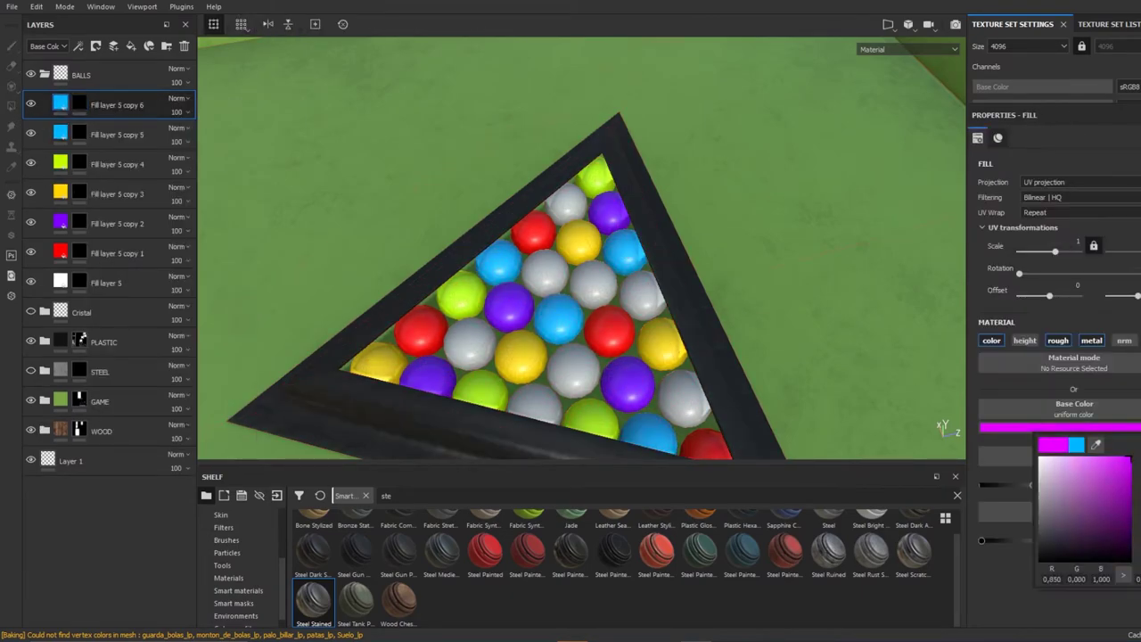
{"action": "key", "text": "4"}
{"action": "left_click", "coordinate": [471, 343]}
{"action": "left_click_drag", "start_coordinate": [522, 444], "coordinate": [384, 295], "text": "alt"}
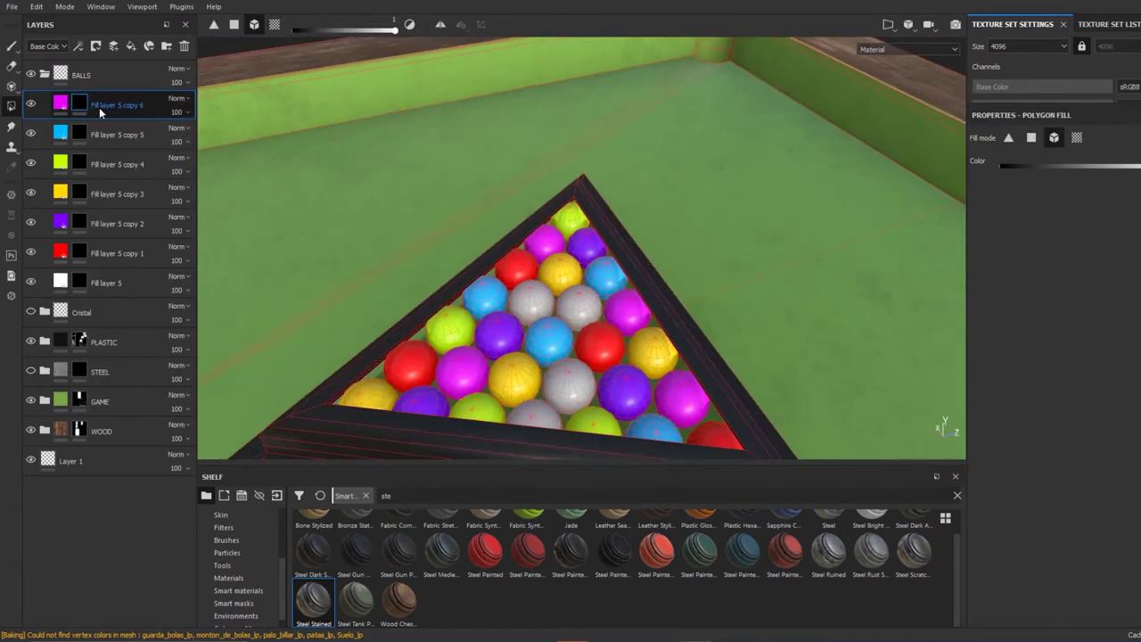
- Duplicate the magenta layer and set its mask up for polygon filling
{"action": "right_click", "coordinate": [99, 107]}
{"action": "left_click", "coordinate": [160, 245]}
{"action": "left_click", "coordinate": [85, 105]}
{"action": "key", "text": "4"}
{"action": "scroll", "coordinate": [535, 267], "scroll_direction": "down", "scroll_amount": 5}
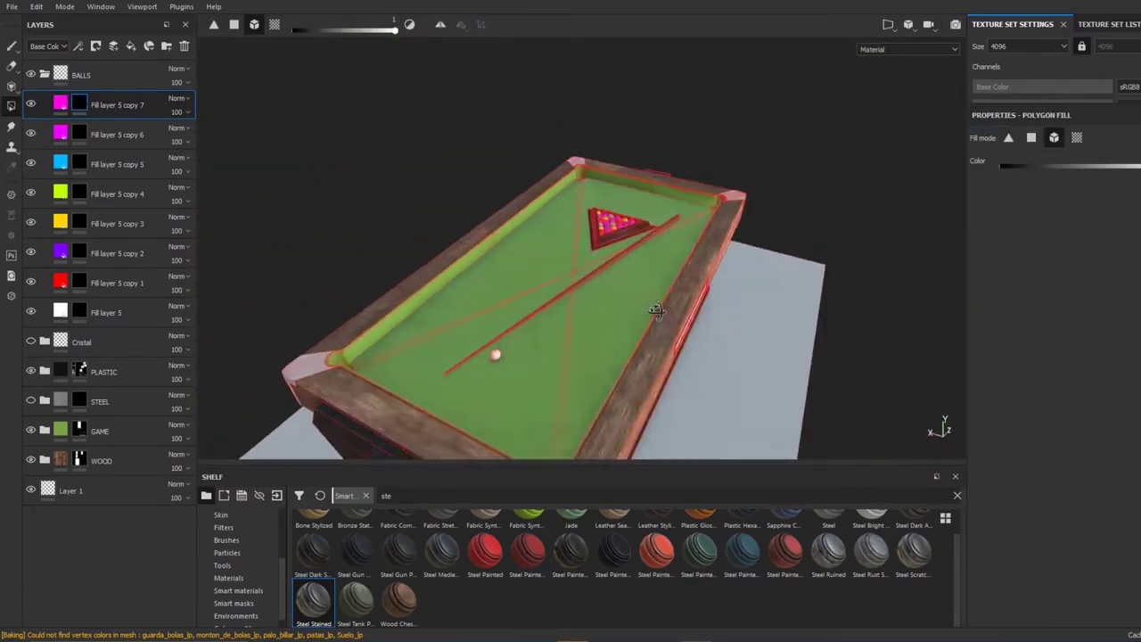
{"action": "left_click_drag", "start_coordinate": [535, 268], "coordinate": [401, 295], "text": "alt"}
{"action": "scroll", "coordinate": [367, 311], "scroll_direction": "up", "scroll_amount": 4}
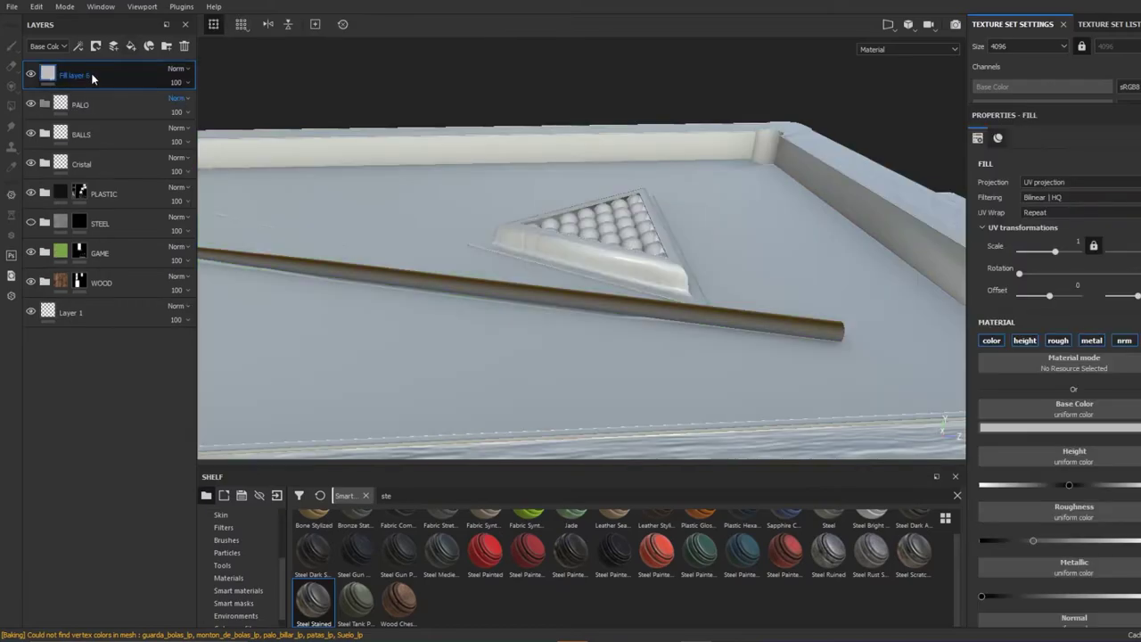
- Add a dark black-masked fill layer and polygon-fill it onto the cue stick
{"action": "left_click", "coordinate": [1021, 428]}
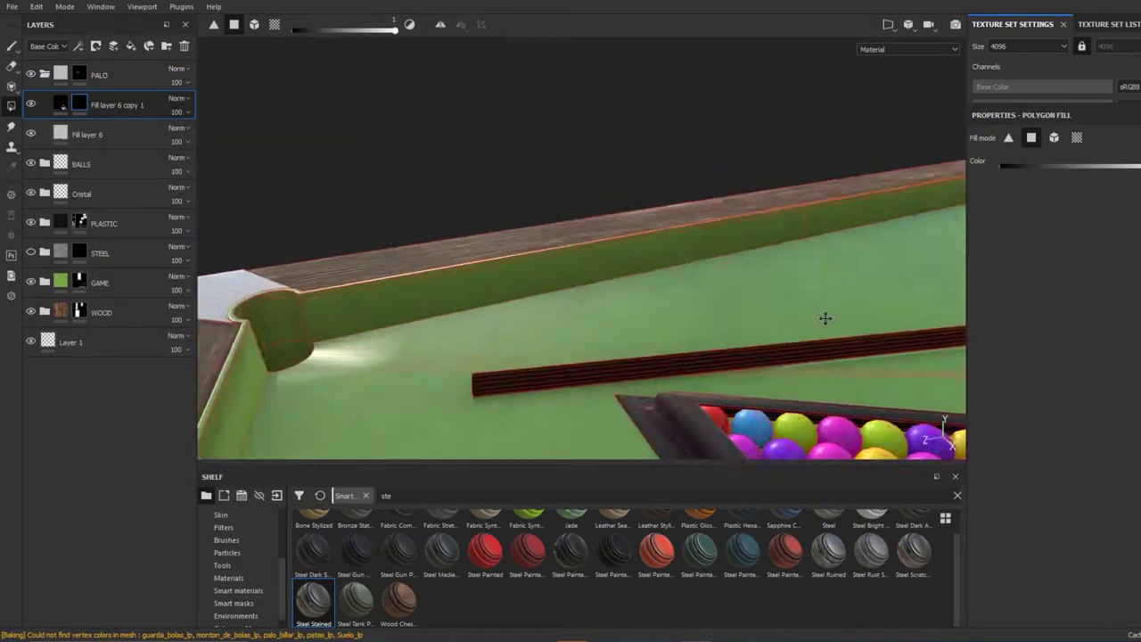
{"action": "mouse_move", "coordinate": [516, 335]}
{"action": "left_mouse_down", "text": "alt"}
{"action": "mouse_move", "coordinate": [631, 228]}
{"action": "mouse_move", "coordinate": [598, 241]}
{"action": "mouse_move", "coordinate": [467, 146]}
{"action": "mouse_move", "coordinate": [680, 166]}
{"action": "mouse_move", "coordinate": [431, 336]}
{"action": "left_mouse_up", "text": "alt"}
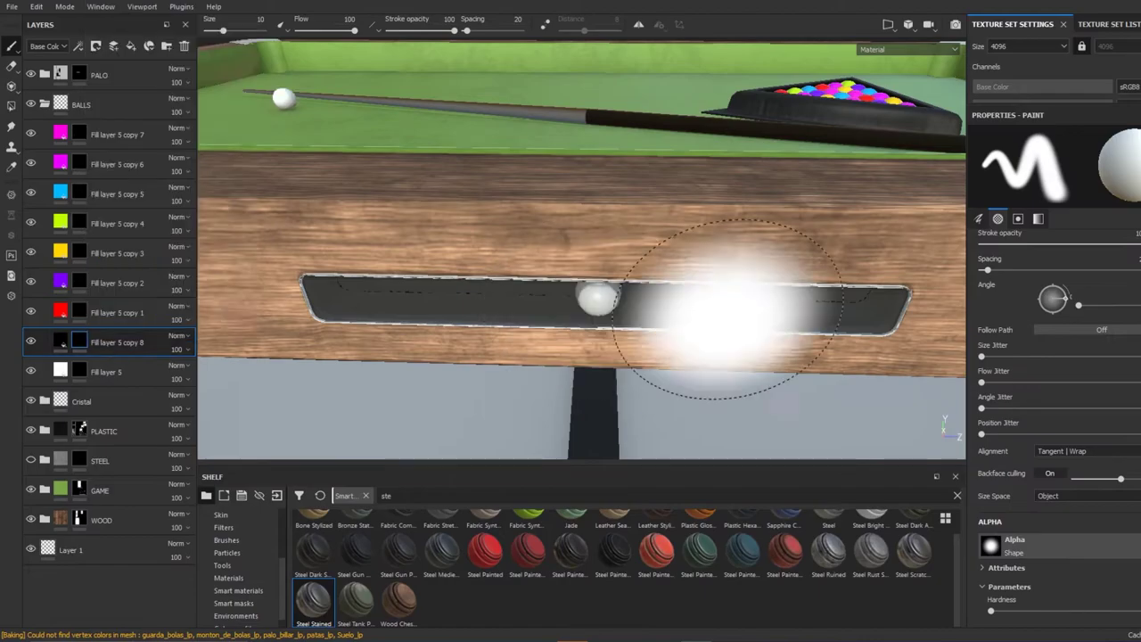
{"action": "key", "text": "4"}
{"action": "mouse_move", "coordinate": [688, 318]}
{"action": "left_mouse_down", "text": "alt"}
{"action": "mouse_move", "coordinate": [693, 407]}
{"action": "mouse_move", "coordinate": [471, 331]}
{"action": "mouse_move", "coordinate": [642, 377]}
{"action": "left_mouse_up", "text": "alt"}
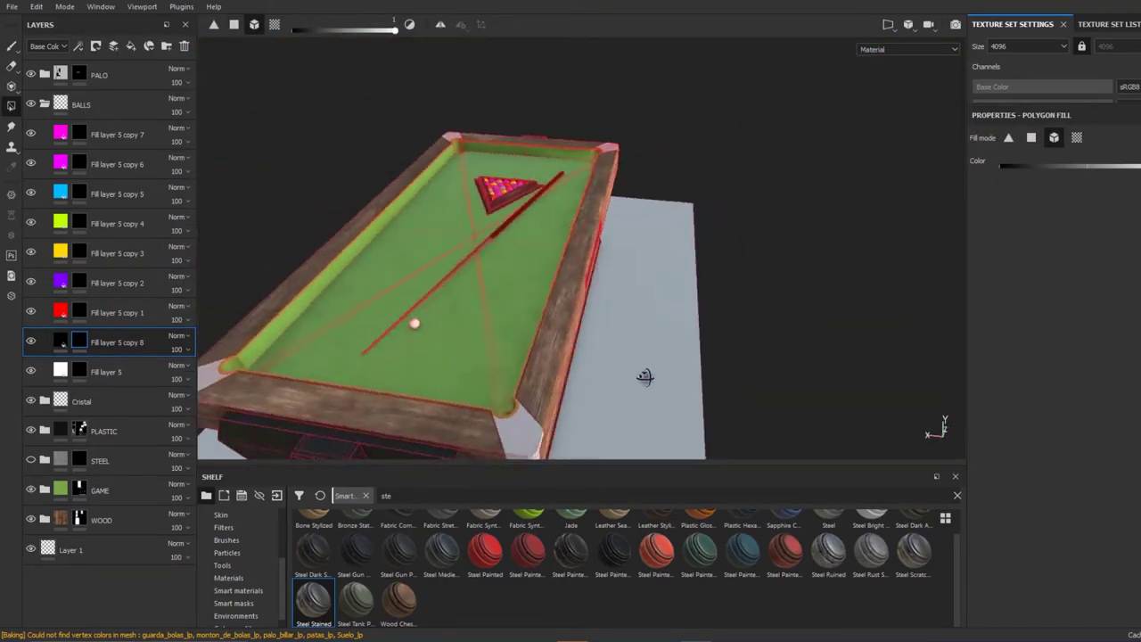
- Delete the Steel Stained material group from the layer stack
{"action": "key", "text": "1"}
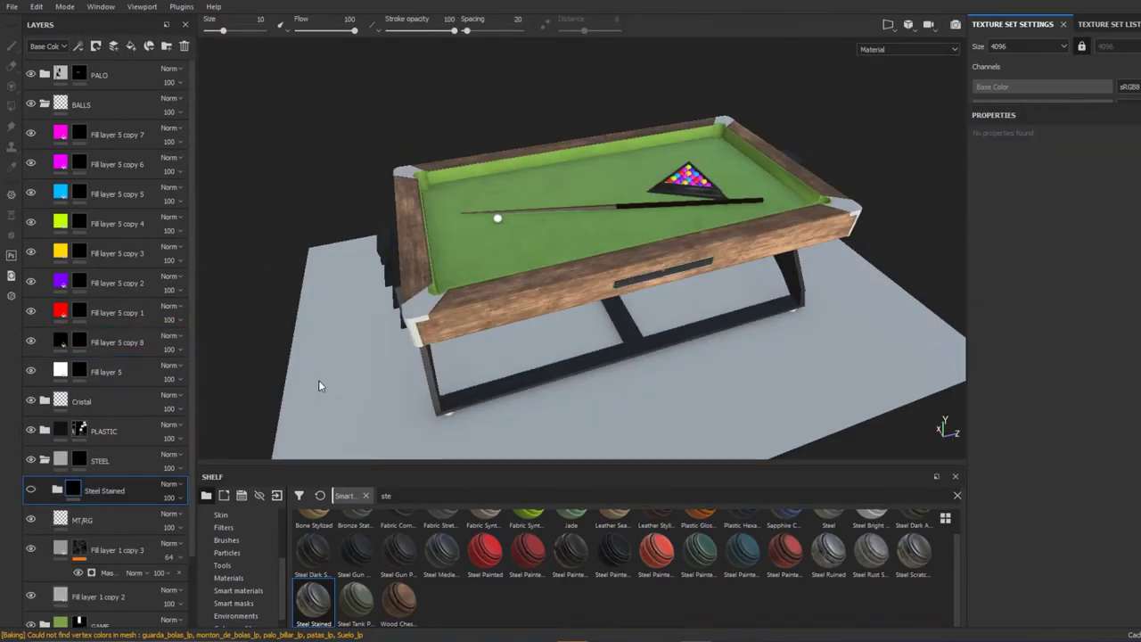
{"action": "left_click", "coordinate": [119, 494]}
{"action": "key", "text": "Delete"}
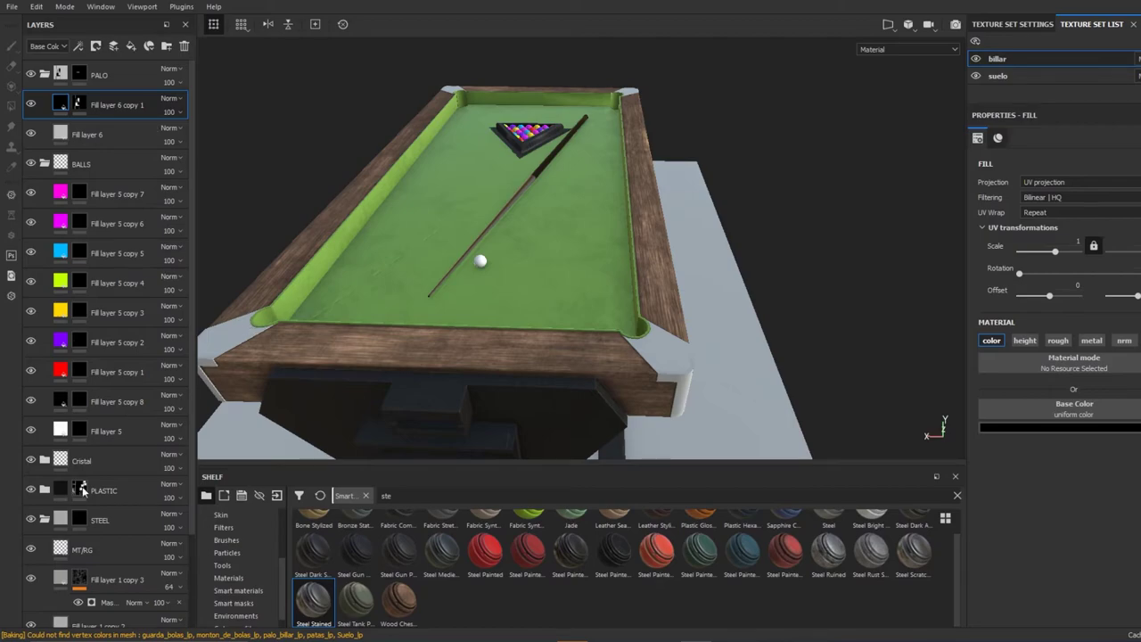
- Apply the Steel smart material to the STEEL group and move its sub-layers out of their folder
{"action": "left_click_drag", "start_coordinate": [96, 209], "coordinate": [96, 211]}
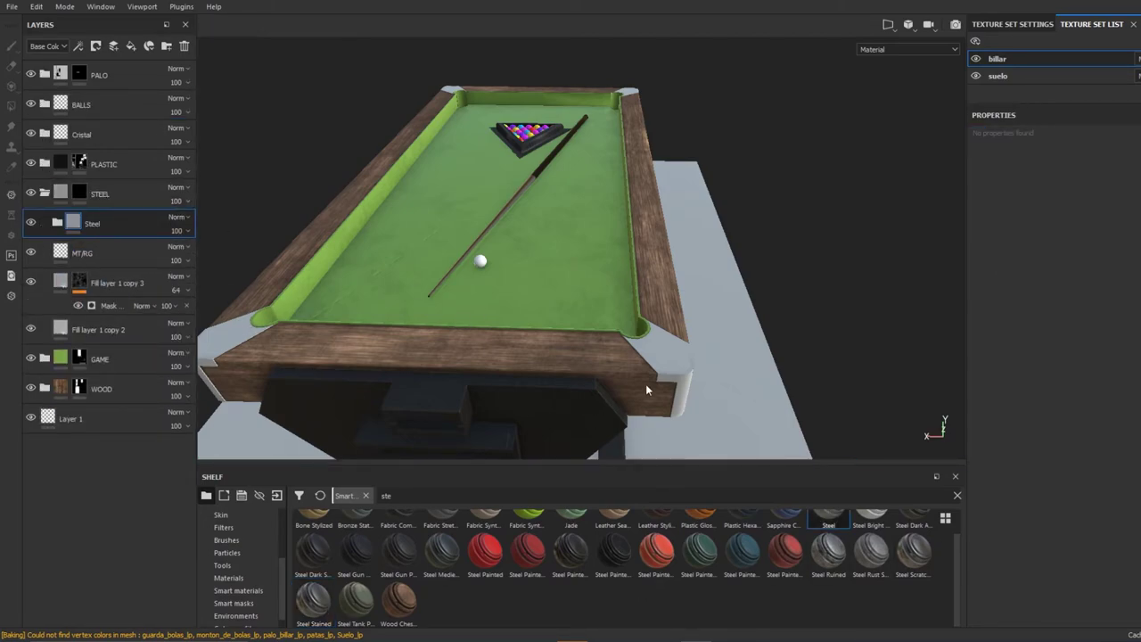
{"action": "left_click", "coordinate": [1070, 58]}
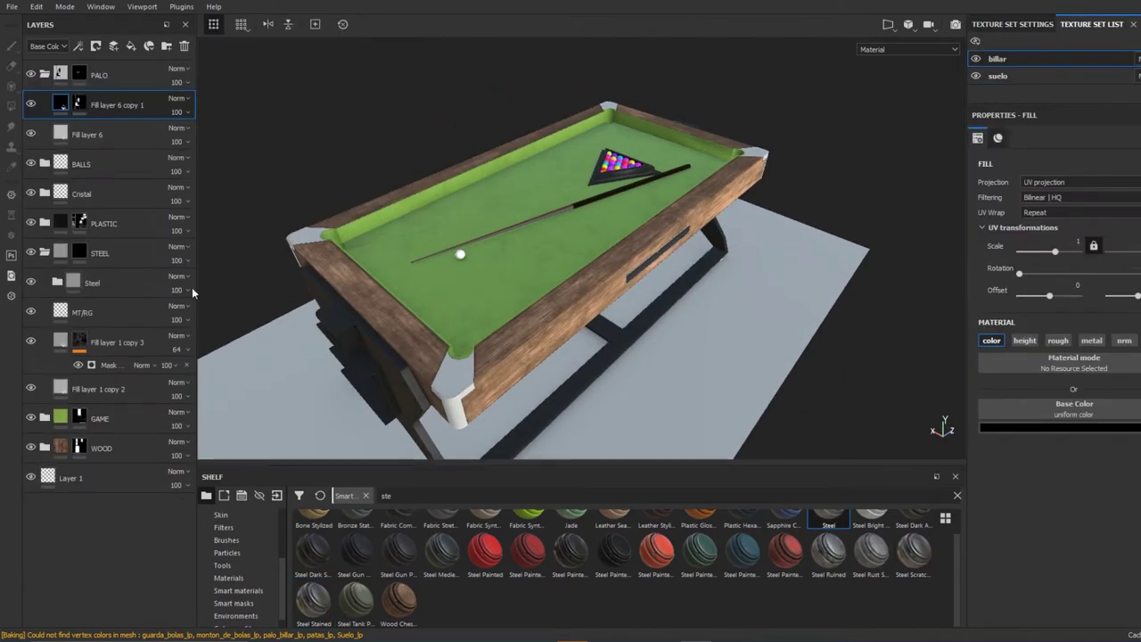
{"action": "left_click", "coordinate": [112, 401], "text": "shift"}
{"action": "mouse_move", "coordinate": [112, 401]}
{"action": "left_mouse_down"}
{"action": "mouse_move", "coordinate": [105, 282]}
{"action": "mouse_move", "coordinate": [123, 284]}
{"action": "left_mouse_up"}
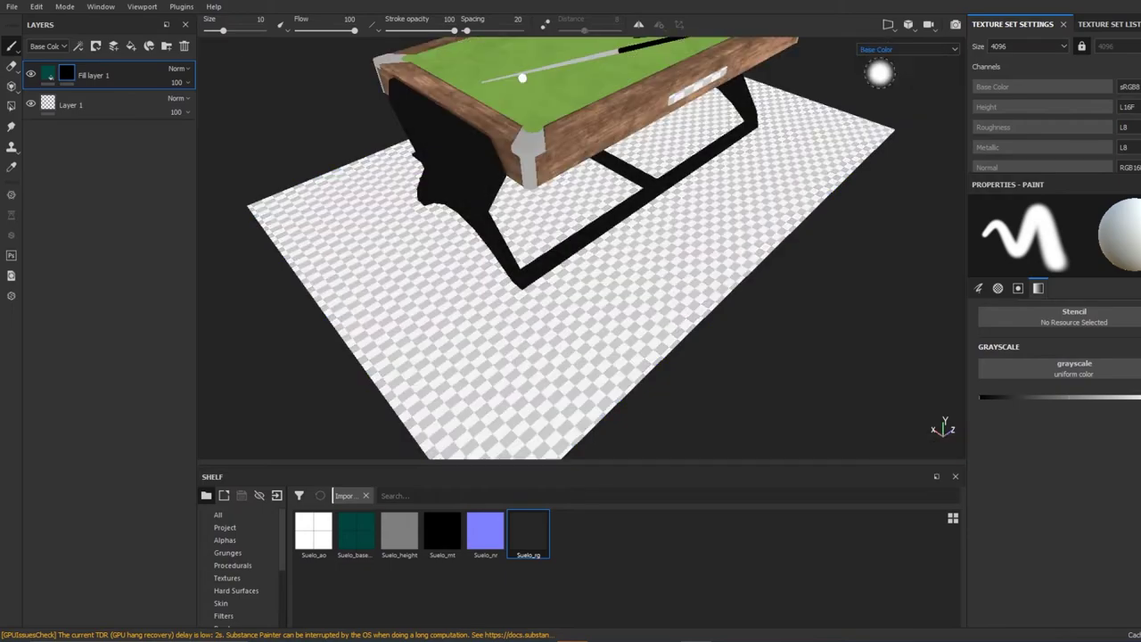
- Paint a ragged-edged rug area on the floor mask with soft, dust and dirt brushes
{"action": "key", "text": "m"}
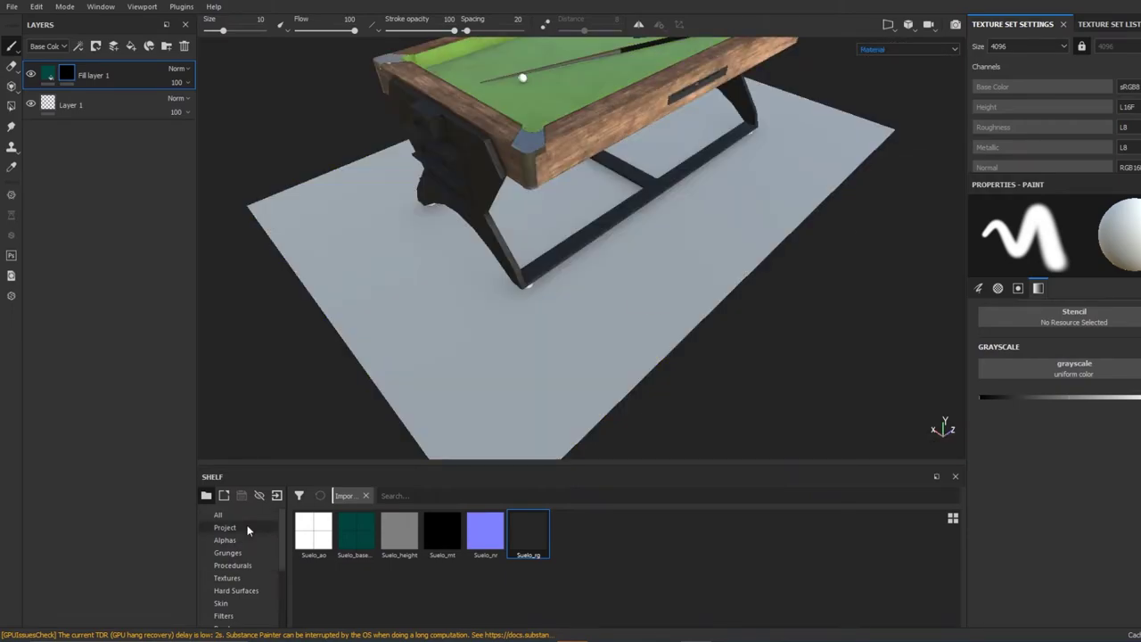
{"action": "left_click", "coordinate": [227, 552]}
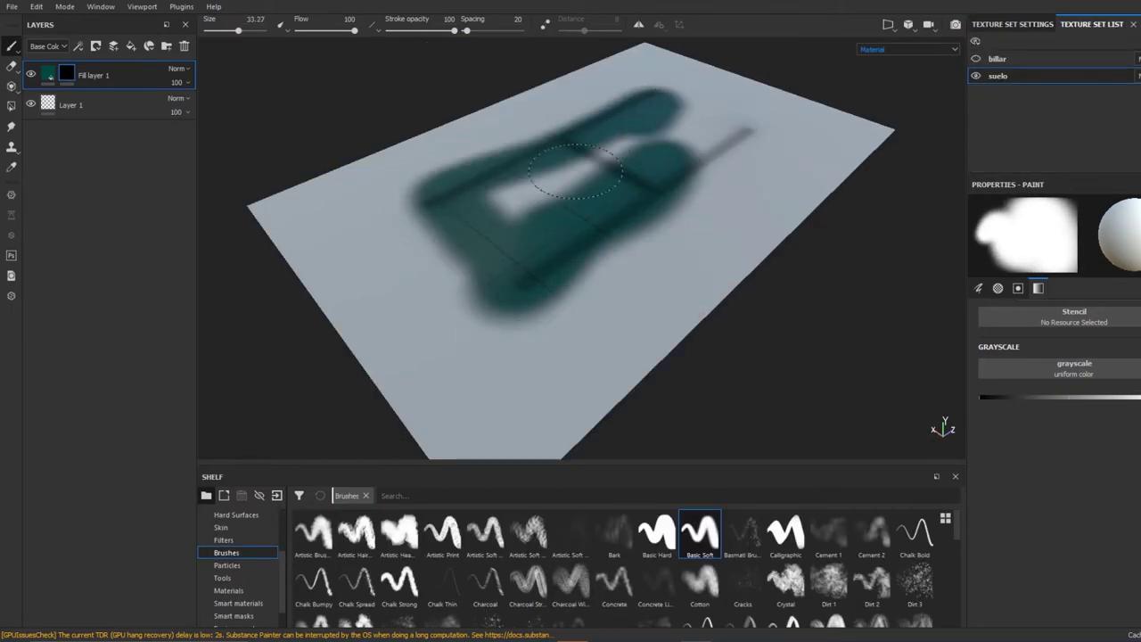
{"action": "mouse_move", "coordinate": [624, 102]}
{"action": "left_mouse_down", "text": "alt"}
{"action": "mouse_move", "coordinate": [637, 306]}
{"action": "mouse_move", "coordinate": [612, 293]}
{"action": "left_mouse_up", "text": "alt"}
{"action": "left_click", "coordinate": [613, 532]}
{"action": "scroll", "coordinate": [614, 570], "scroll_direction": "down", "scroll_amount": 1}
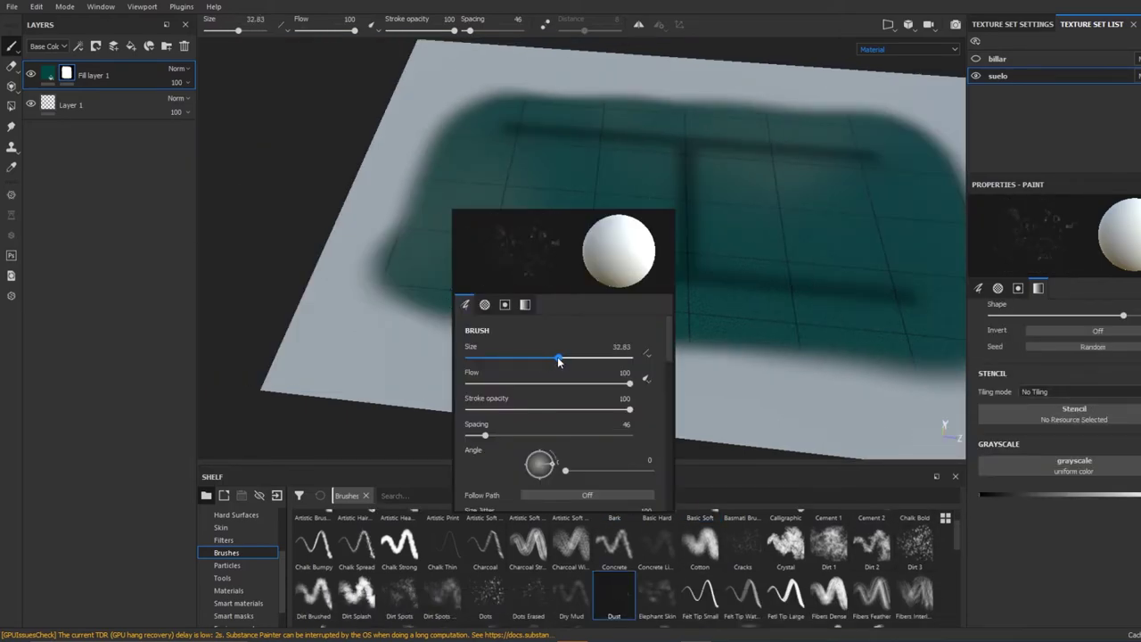
{"action": "left_click", "coordinate": [528, 593]}
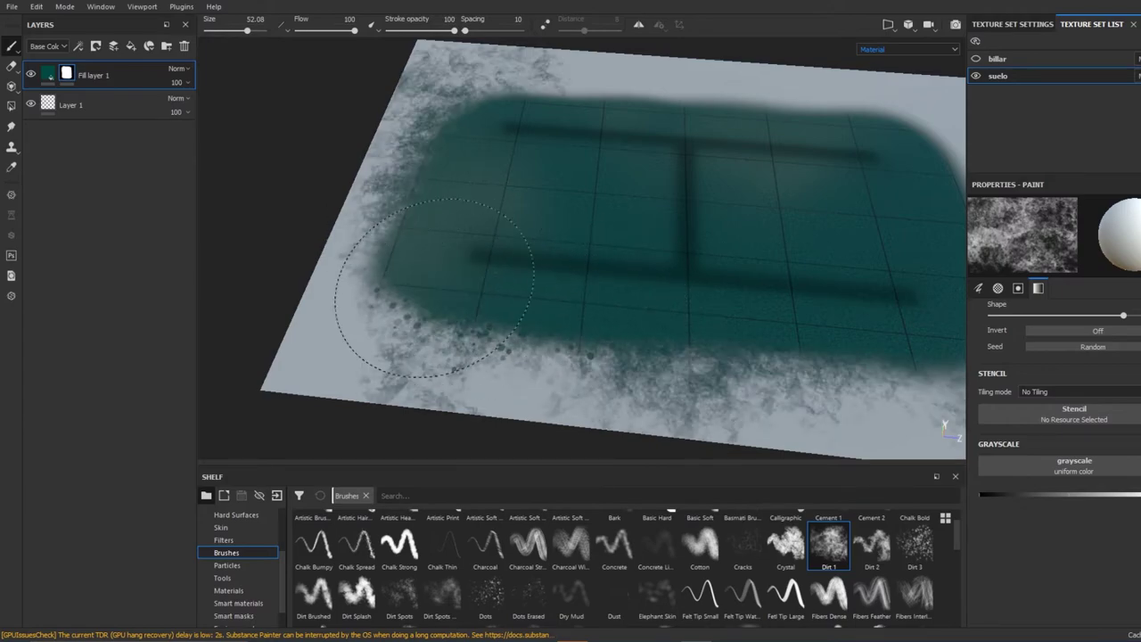
{"action": "left_click_drag", "start_coordinate": [575, 103], "coordinate": [765, 230], "text": "alt"}
{"action": "left_click_drag", "start_coordinate": [693, 471], "coordinate": [625, 382], "text": "alt"}
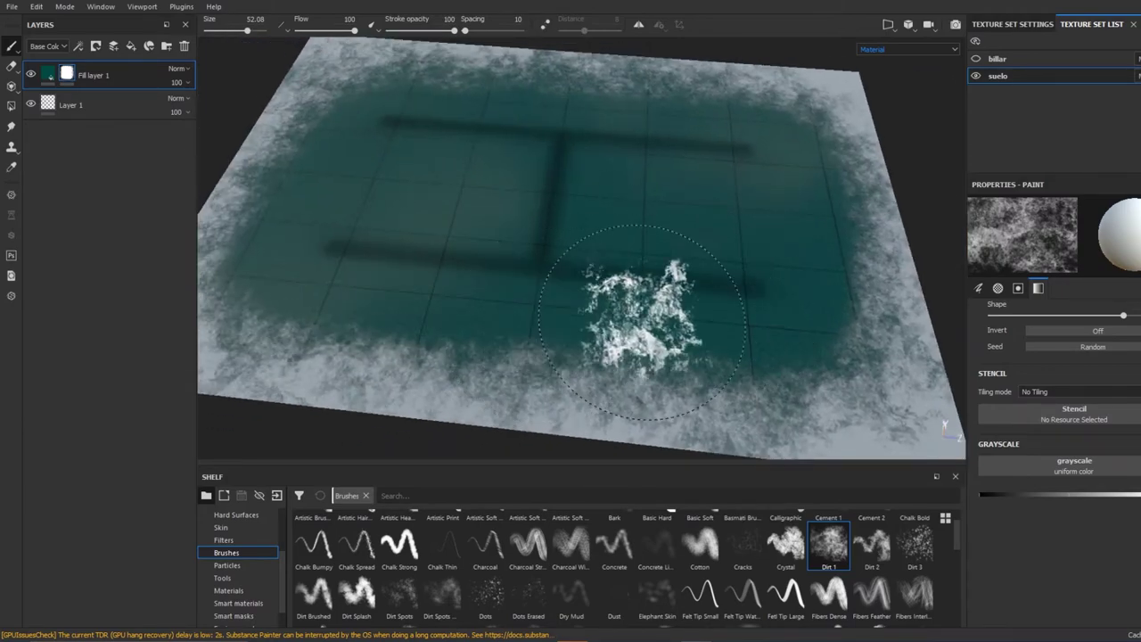
{"action": "scroll", "coordinate": [678, 540], "scroll_direction": "up", "scroll_amount": 1}
{"action": "left_click", "coordinate": [700, 533]}
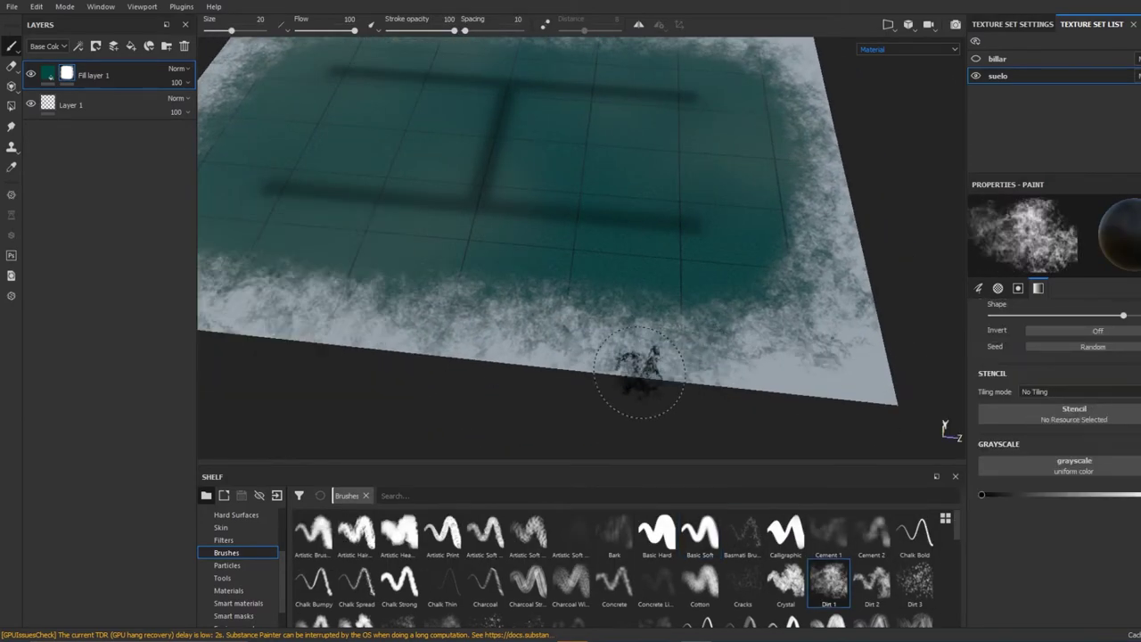
{"action": "mouse_move", "coordinate": [505, 362]}
{"action": "left_mouse_down", "text": "alt"}
{"action": "mouse_move", "coordinate": [357, 241]}
{"action": "mouse_move", "coordinate": [573, 140]}
{"action": "mouse_move", "coordinate": [624, 188]}
{"action": "left_mouse_up", "text": "alt"}
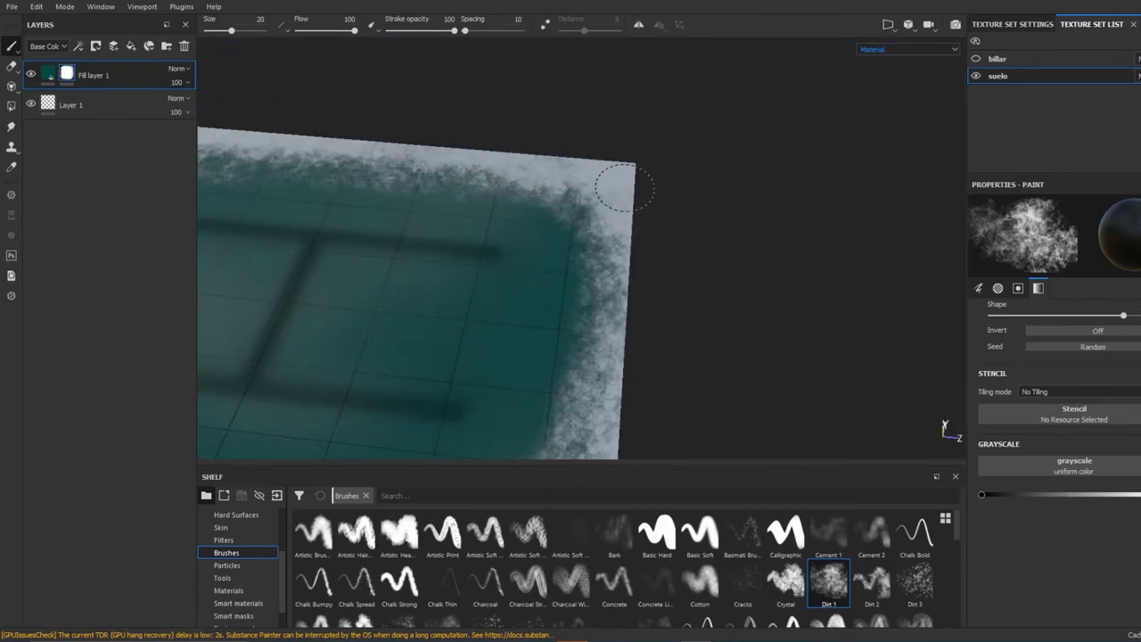
- Drag the Suelo texture maps, including opacity, into the floor fill slots
{"action": "left_click_drag", "start_coordinate": [616, 436], "coordinate": [415, 239], "text": "alt"}
{"action": "left_click_drag", "start_coordinate": [1045, 320], "coordinate": [1055, 319]}
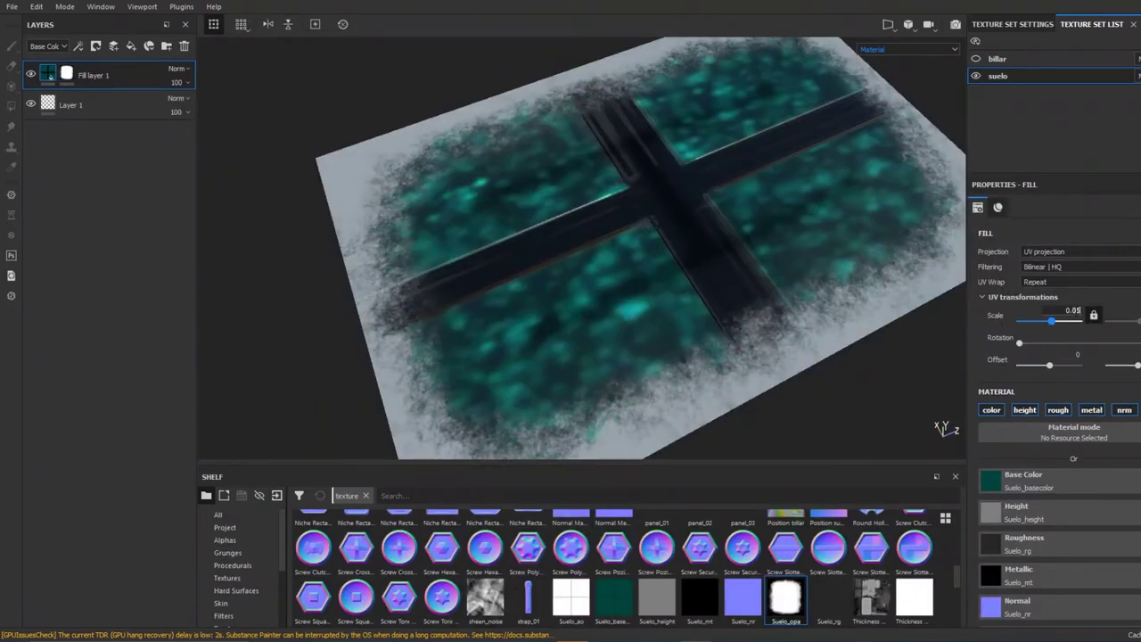
{"action": "left_click_drag", "start_coordinate": [571, 268], "coordinate": [625, 257], "text": "alt"}
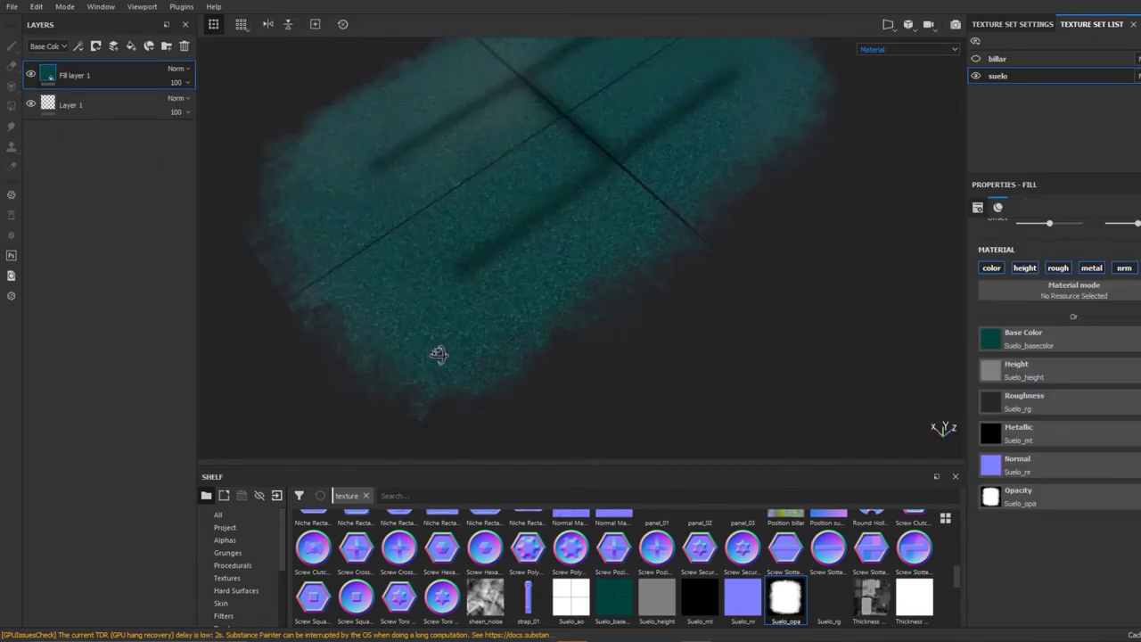
{"action": "mouse_move", "coordinate": [730, 275]}
{"action": "left_mouse_down", "text": "alt"}
{"action": "mouse_move", "coordinate": [616, 324]}
{"action": "mouse_move", "coordinate": [649, 273]}
{"action": "left_mouse_up", "text": "alt"}
- Save the pool table project from the File menu
{"action": "left_click", "coordinate": [11, 6]}
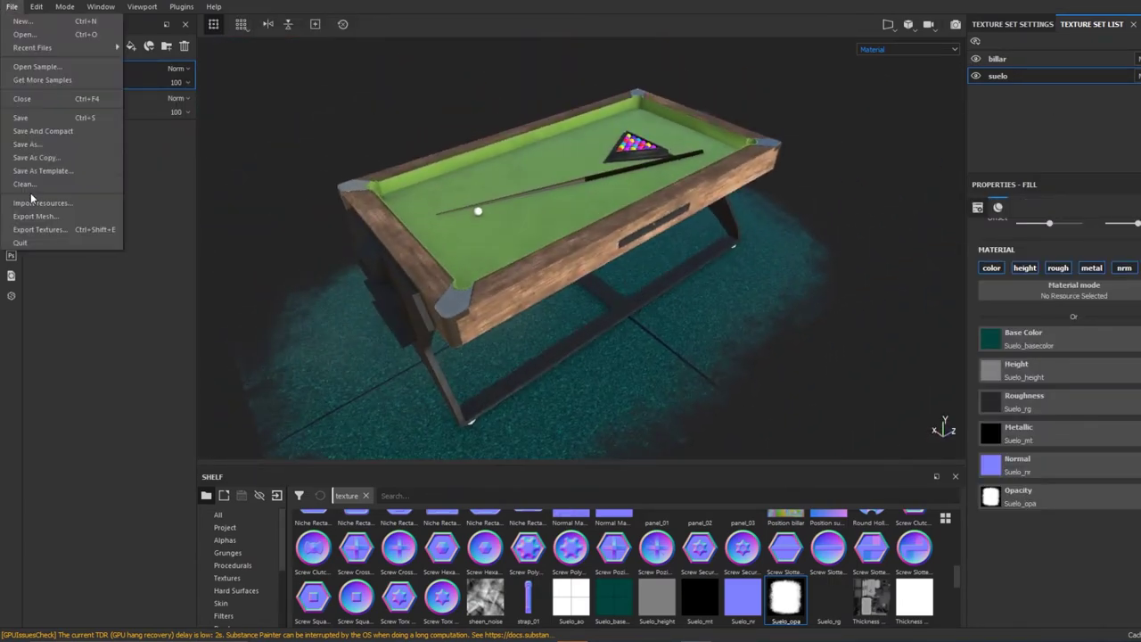
{"action": "left_click", "coordinate": [35, 115]}
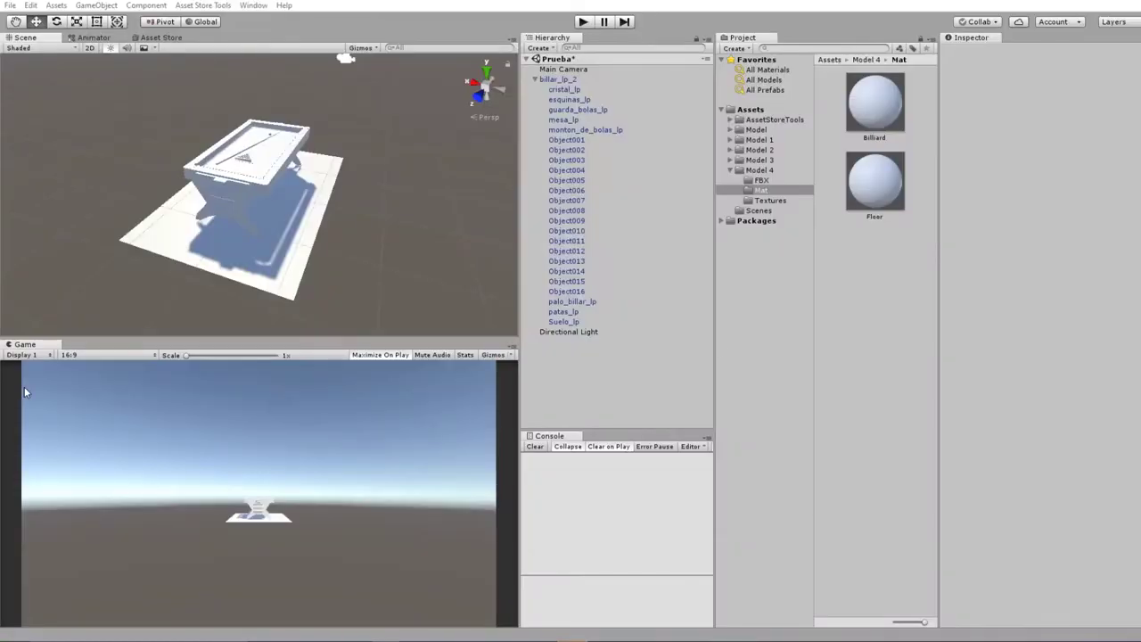
- Assign the blue normal texture to the Billiard material and check the exported Textures folder
{"action": "left_click", "coordinate": [875, 103]}
{"action": "left_click", "coordinate": [954, 105]}
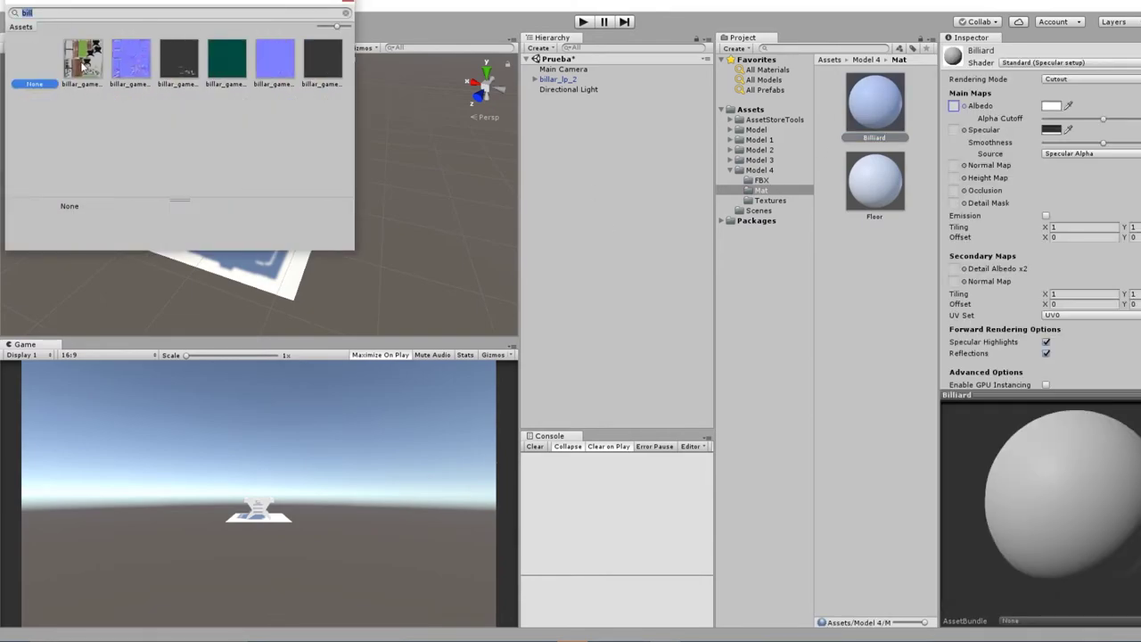
{"action": "left_click", "coordinate": [148, 118]}
{"action": "double_click", "coordinate": [152, 123]}
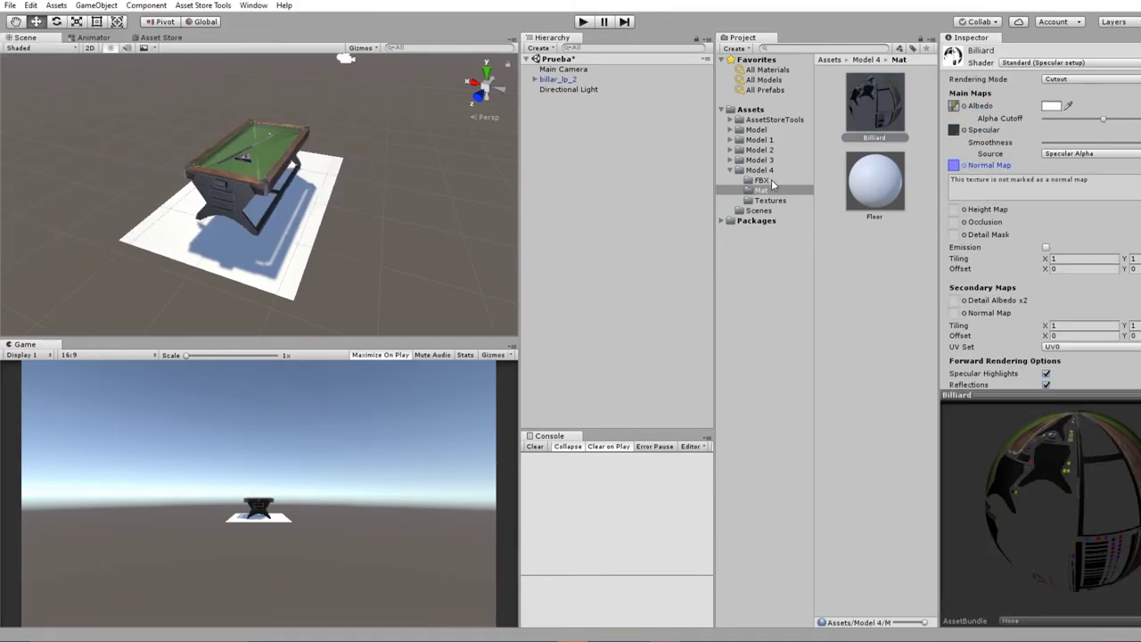
{"action": "left_click", "coordinate": [771, 200]}
{"action": "left_click", "coordinate": [874, 181]}
{"action": "left_click_drag", "start_coordinate": [259, 214], "coordinate": [238, 202], "text": "alt"}
{"action": "scroll", "coordinate": [238, 201], "scroll_direction": "up", "scroll_amount": 3}
{"action": "scroll", "coordinate": [238, 202], "scroll_direction": "up", "scroll_amount": 3}
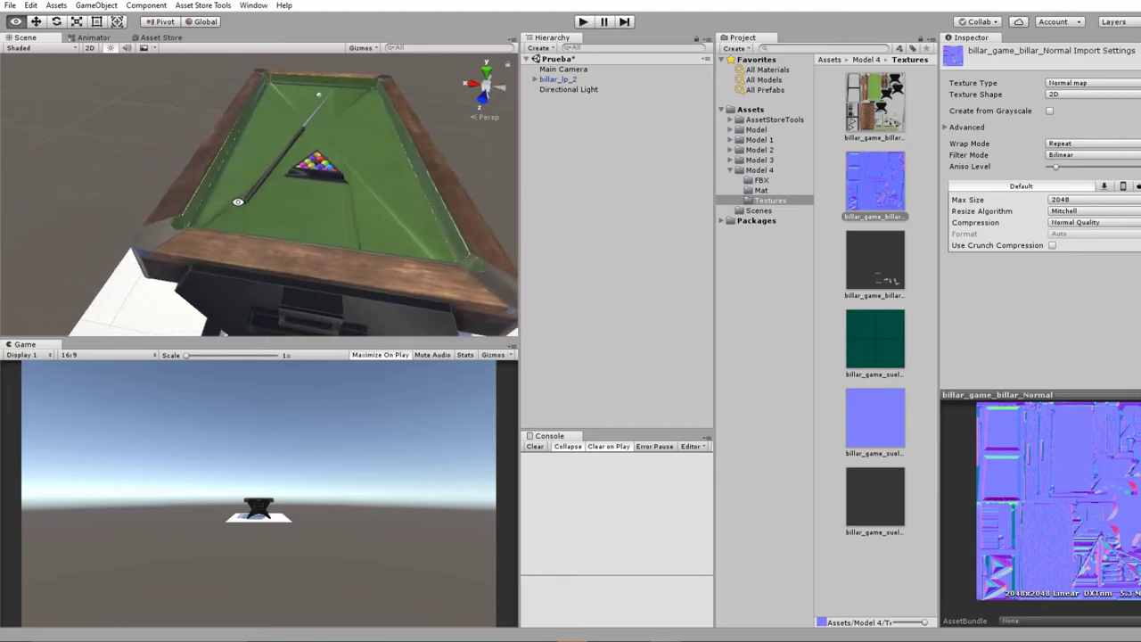
{"action": "left_click", "coordinate": [761, 190]}
- Search 'bill' and assign the second billiard texture to another Billiard map slot
{"action": "left_click", "coordinate": [875, 102]}
{"action": "left_click", "coordinate": [954, 165]}
{"action": "type", "text": "bill"}
{"action": "left_click", "coordinate": [130, 63]}
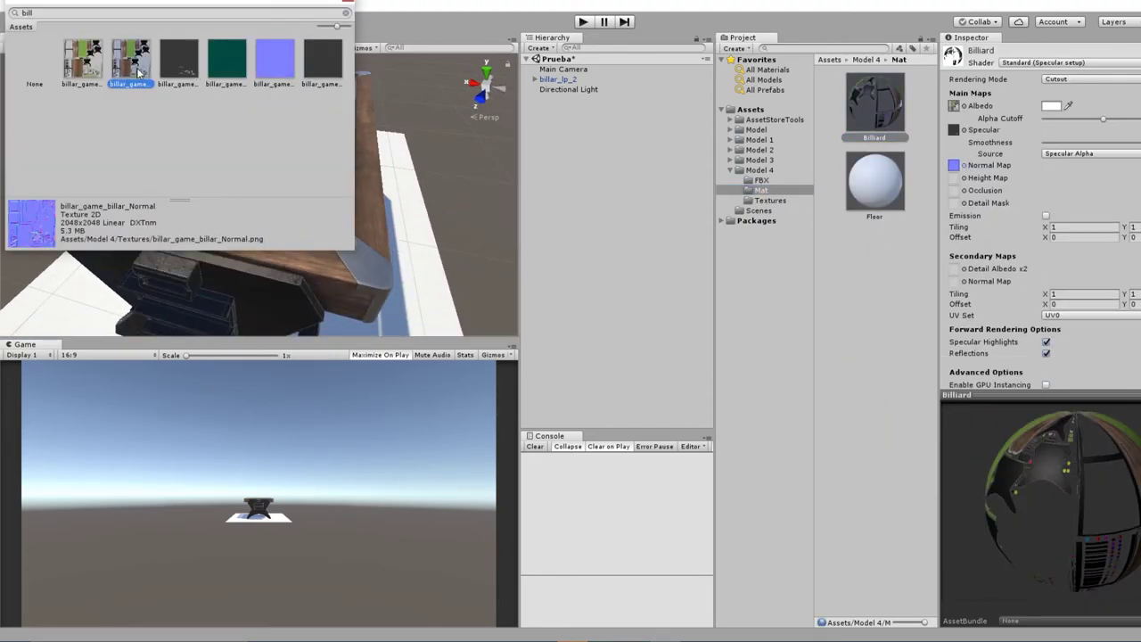
{"action": "double_click", "coordinate": [139, 73]}
{"action": "left_click_drag", "start_coordinate": [437, 195], "coordinate": [412, 170], "text": "alt"}
- Give the Floor material the green suelo albedo and blue normal textures
{"action": "left_click", "coordinate": [875, 181]}
{"action": "left_click", "coordinate": [955, 105]}
{"action": "left_click", "coordinate": [227, 63]}
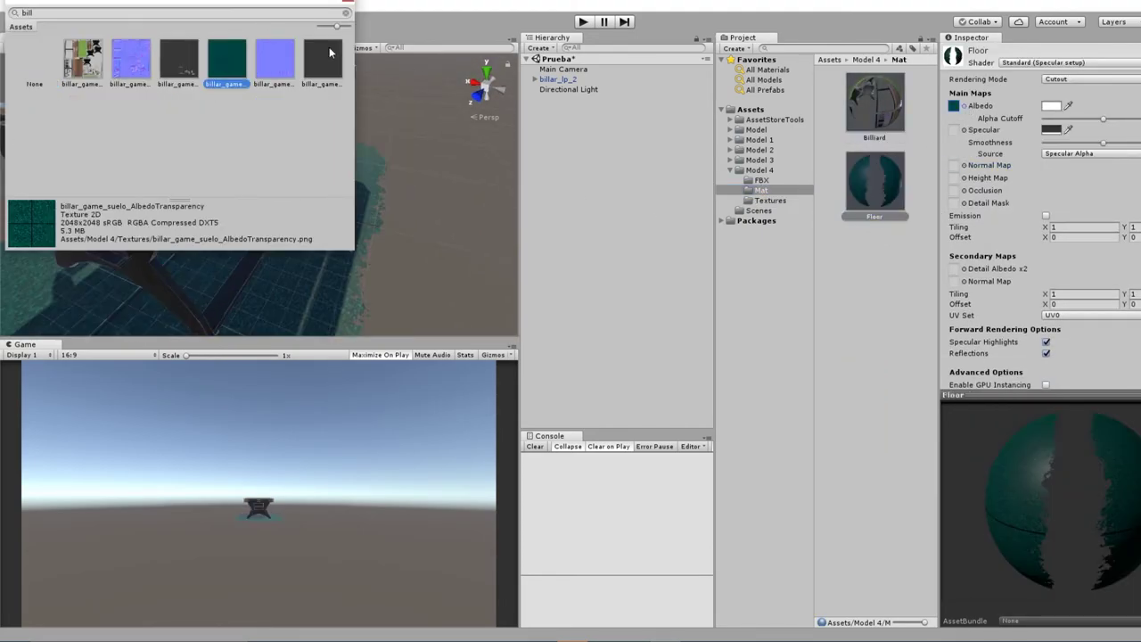
{"action": "left_click", "coordinate": [955, 165]}
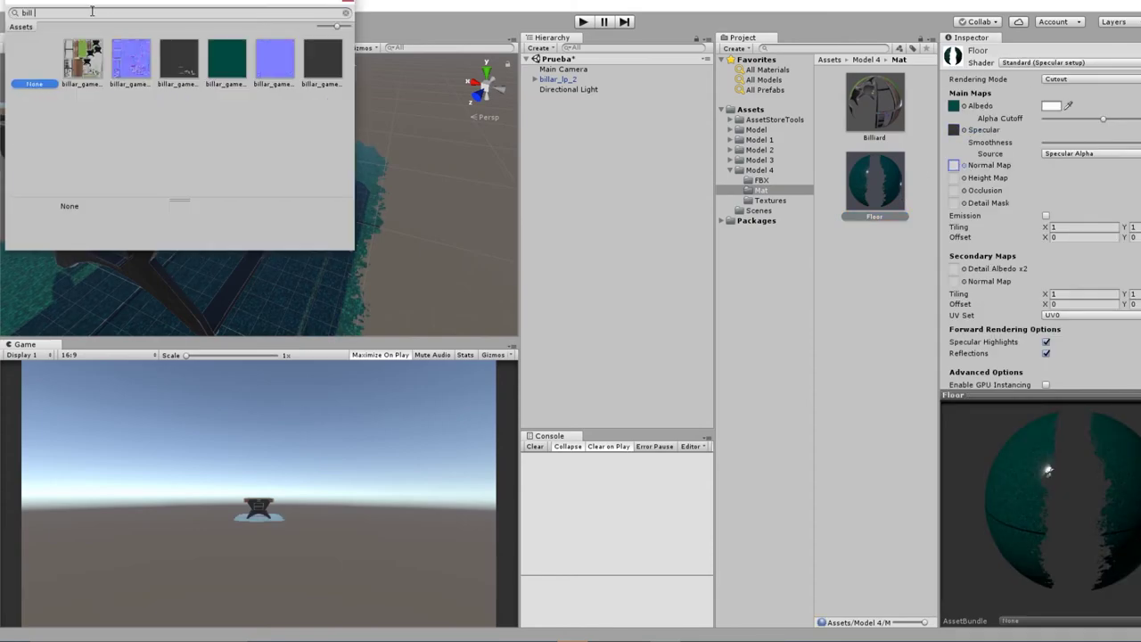
{"action": "double_click", "coordinate": [275, 63]}
{"action": "mouse_move", "coordinate": [378, 187]}
{"action": "left_mouse_down", "text": "alt"}
{"action": "mouse_move", "coordinate": [312, 188]}
{"action": "mouse_move", "coordinate": [465, 223]}
{"action": "mouse_move", "coordinate": [419, 205]}
{"action": "left_mouse_up", "text": "alt"}
- Align the Main Camera with the scene view, tilt it toward the table, and play the scene
{"action": "left_click", "coordinate": [563, 68]}
{"action": "key", "text": "ctrl+shift+f"}
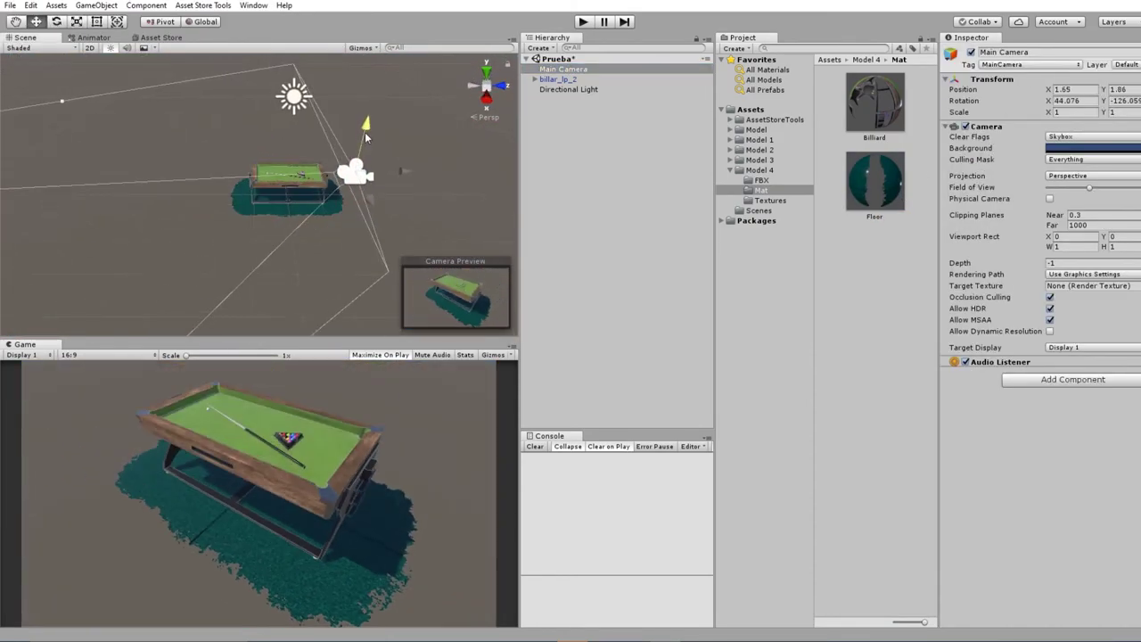
{"action": "mouse_move", "coordinate": [365, 135]}
{"action": "left_mouse_down"}
{"action": "mouse_move", "coordinate": [346, 133]}
{"action": "mouse_move", "coordinate": [375, 188]}
{"action": "left_mouse_up"}
{"action": "left_click", "coordinate": [543, 153]}
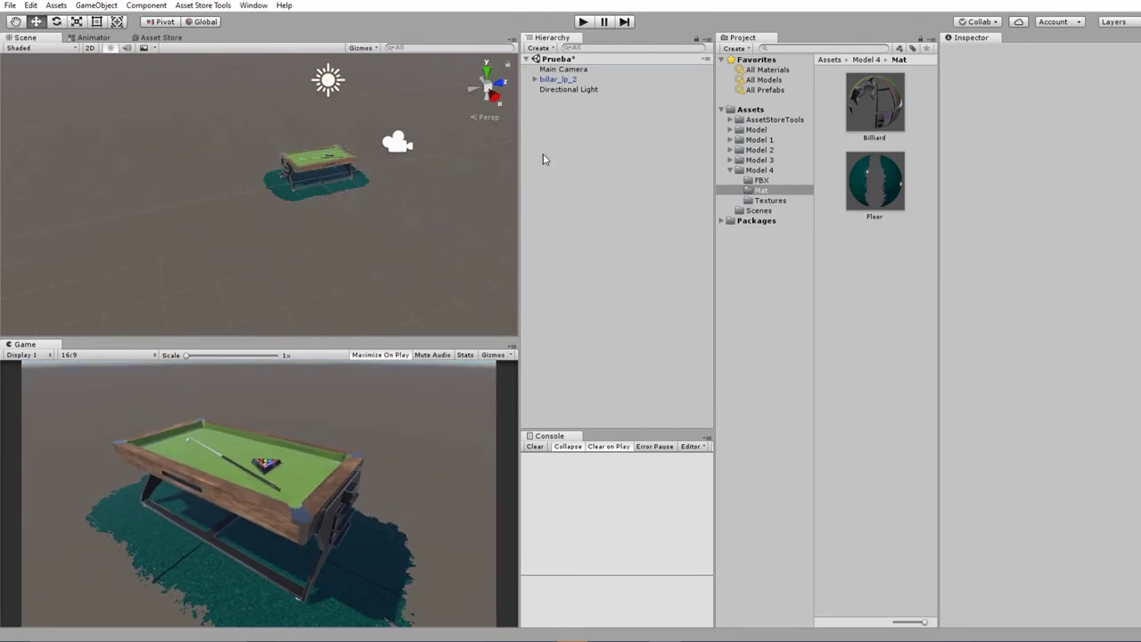
{"action": "key", "text": "ctrl+p"}
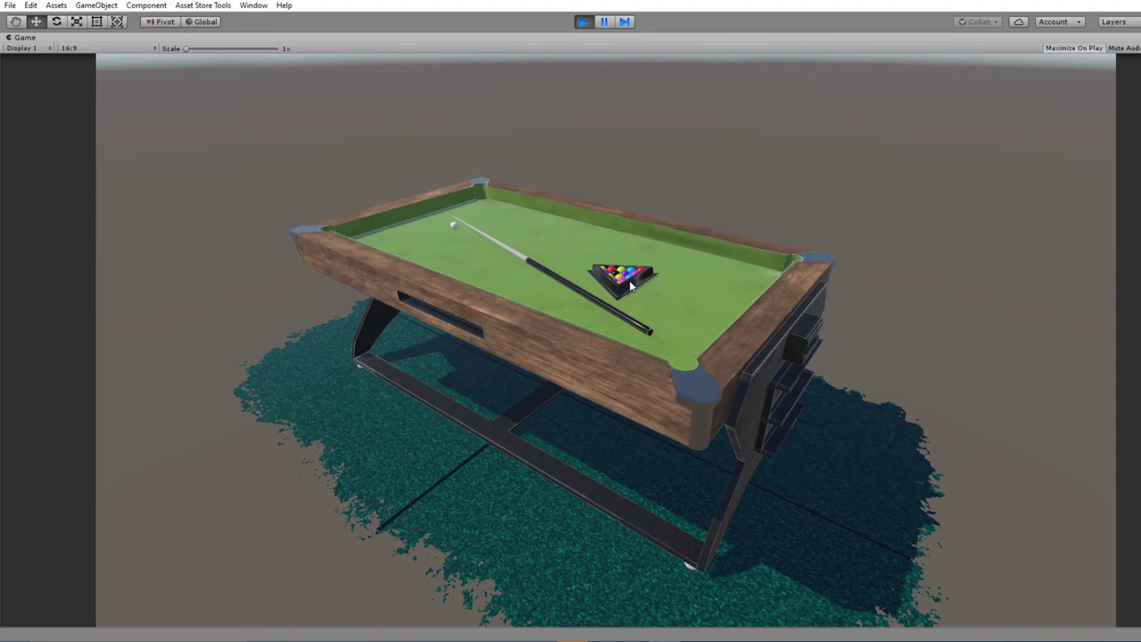